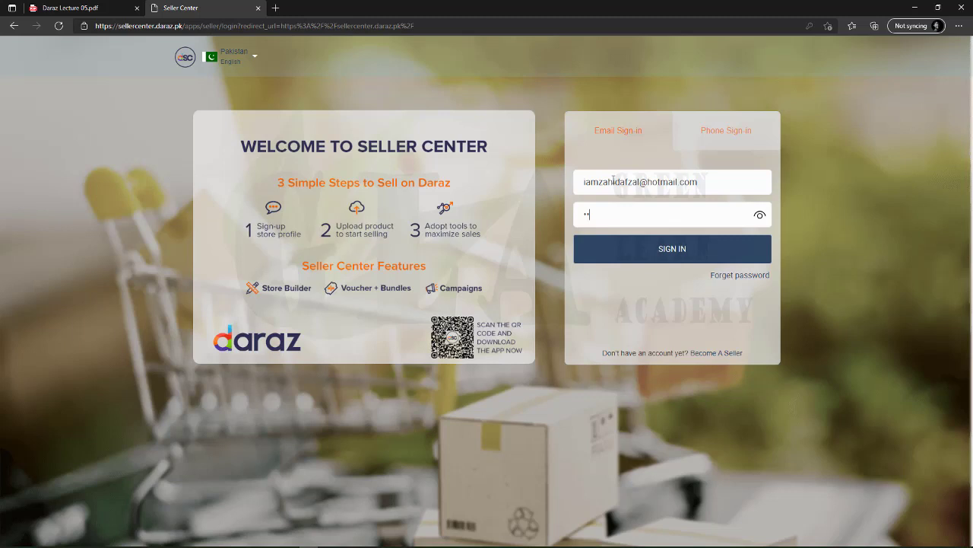
Sign in with the account password, decline saving it, and close the Weekly Campaigns dialog
type("*********")
key("Return")
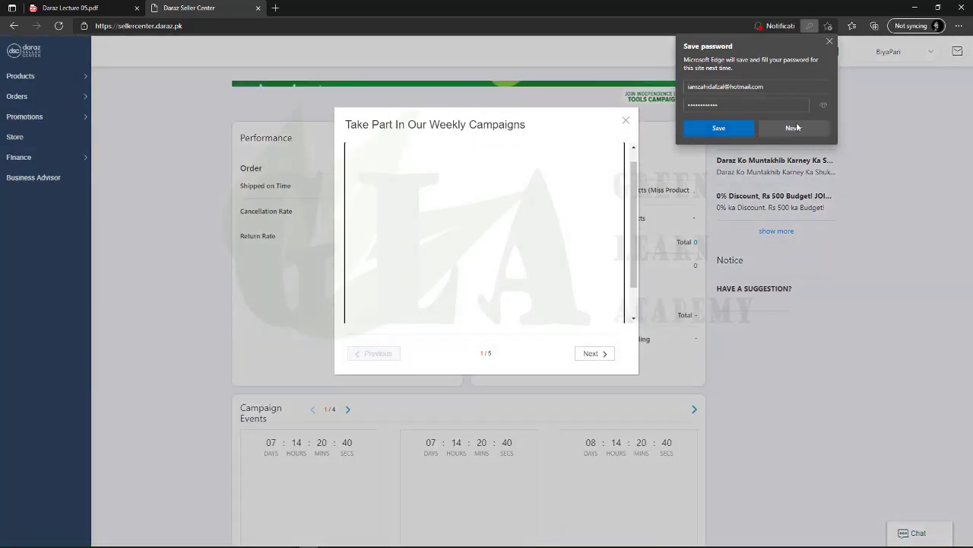
left_click(809, 131)
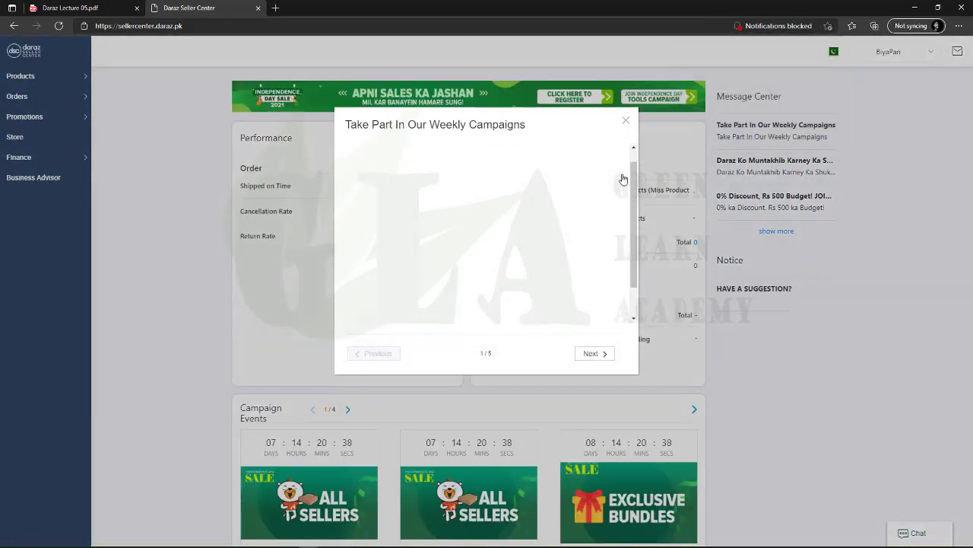
left_click(625, 121)
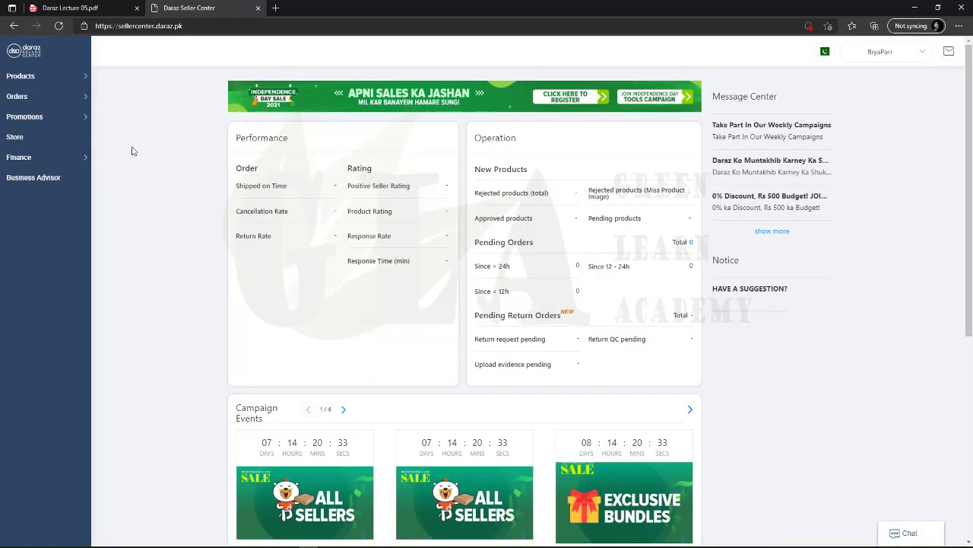
Open Add Products from the Products menu in the left sidebar
mouse_move(80, 108)
mouse_move(31, 78)
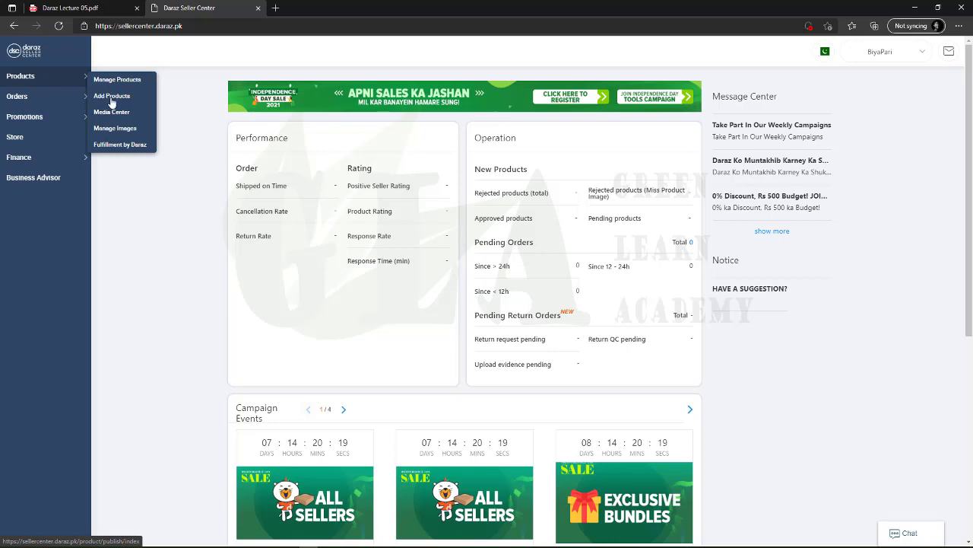
left_click(111, 97)
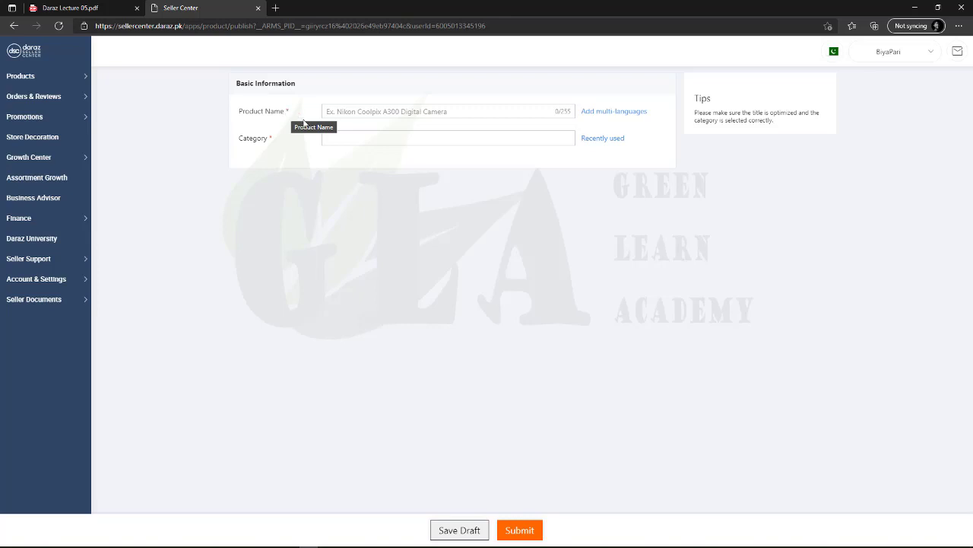
Load daraz.pk in a new browser tab
left_click(275, 8)
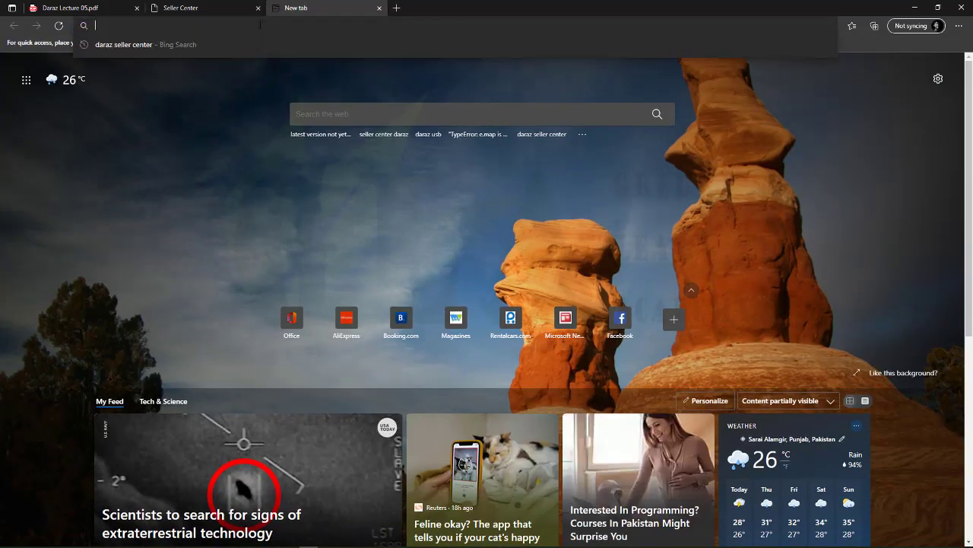
type("daraz.pk")
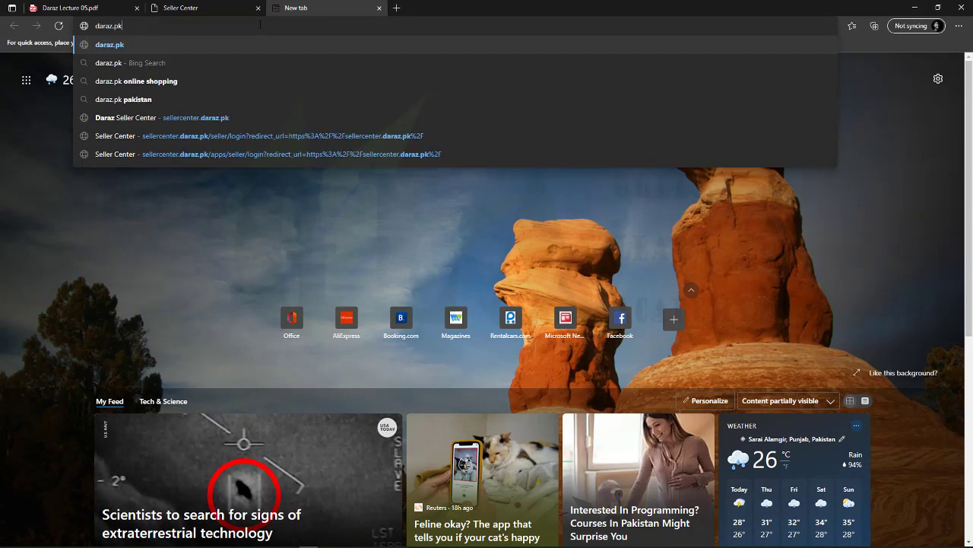
key("Return")
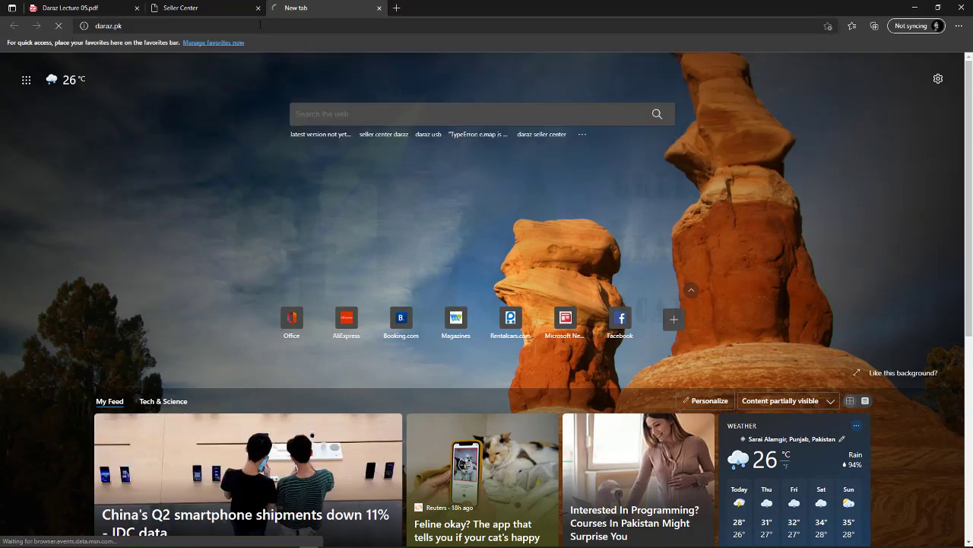
left_click(251, 8)
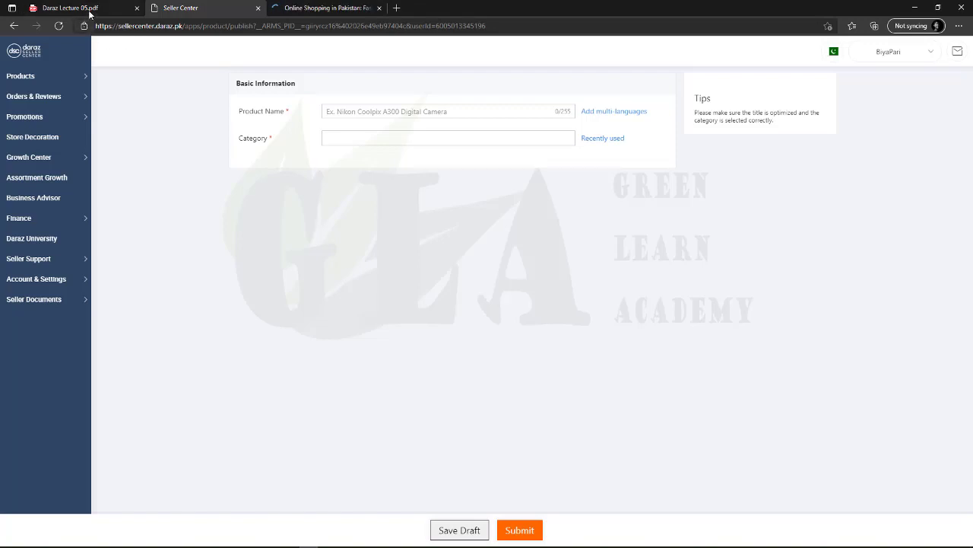
left_click(327, 7)
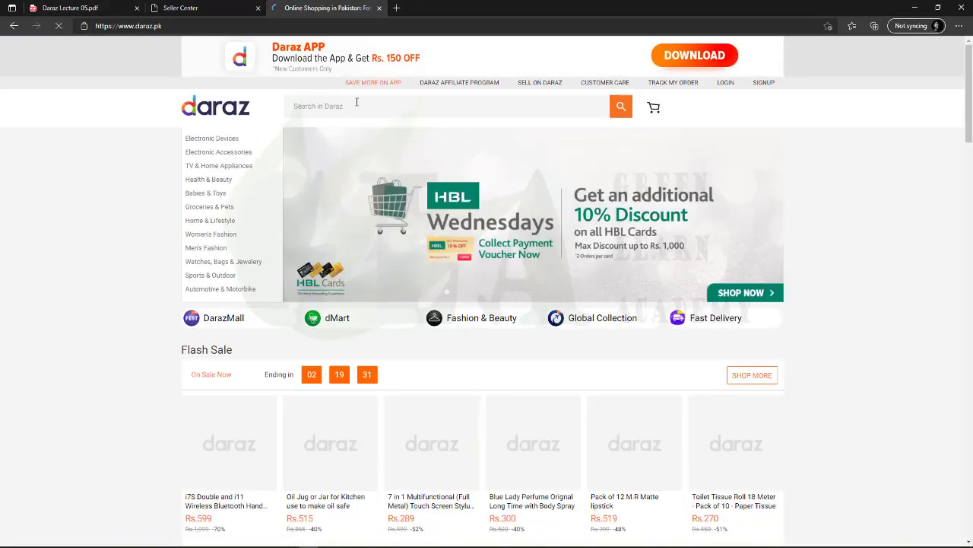
Search Daraz for 'usb flash drive' and open the Kingston DT50 listing
left_click(357, 106)
type("usb flash")
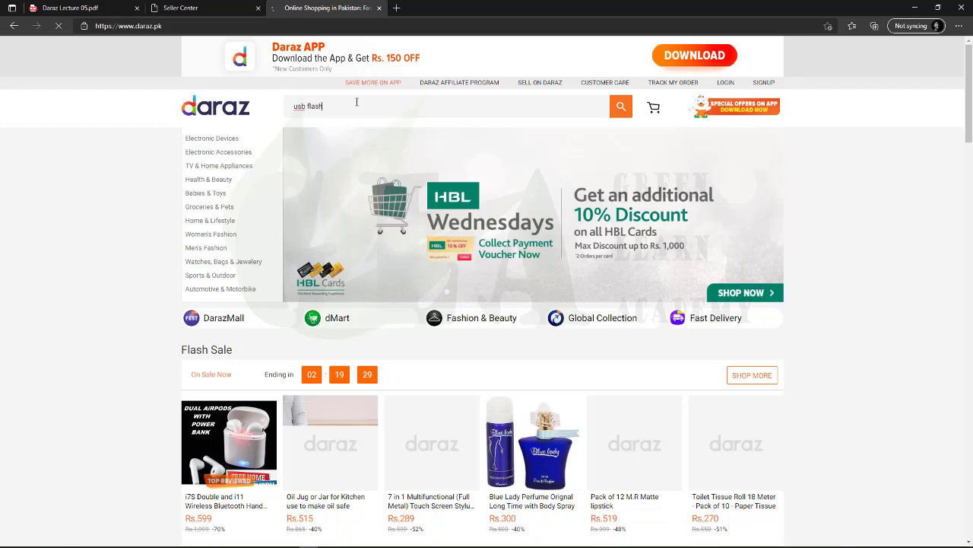
type(" drive")
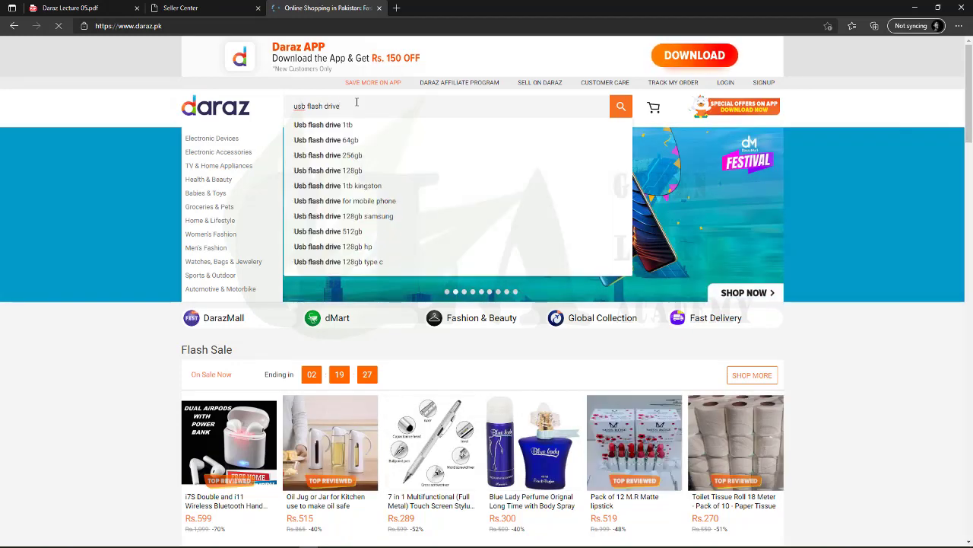
key("Return")
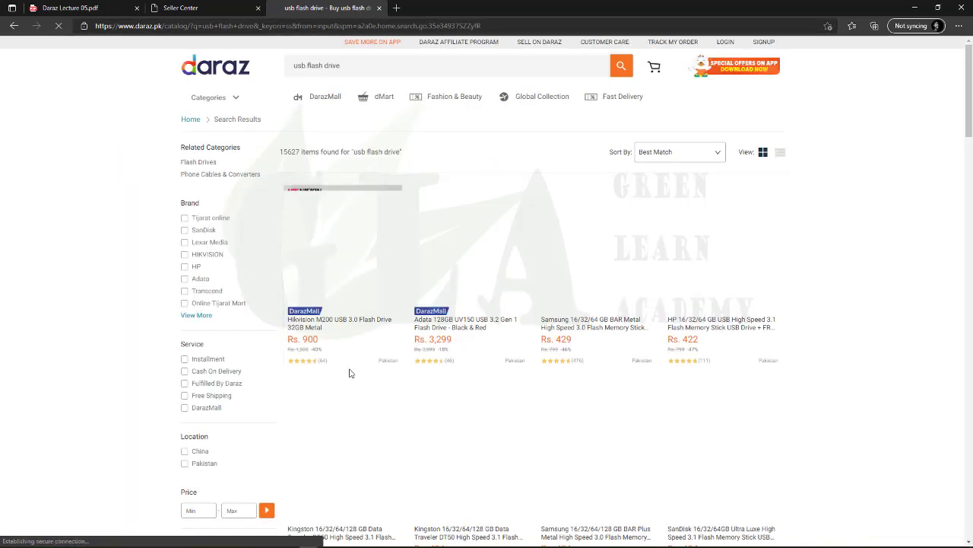
scroll(374, 380, "down", 2)
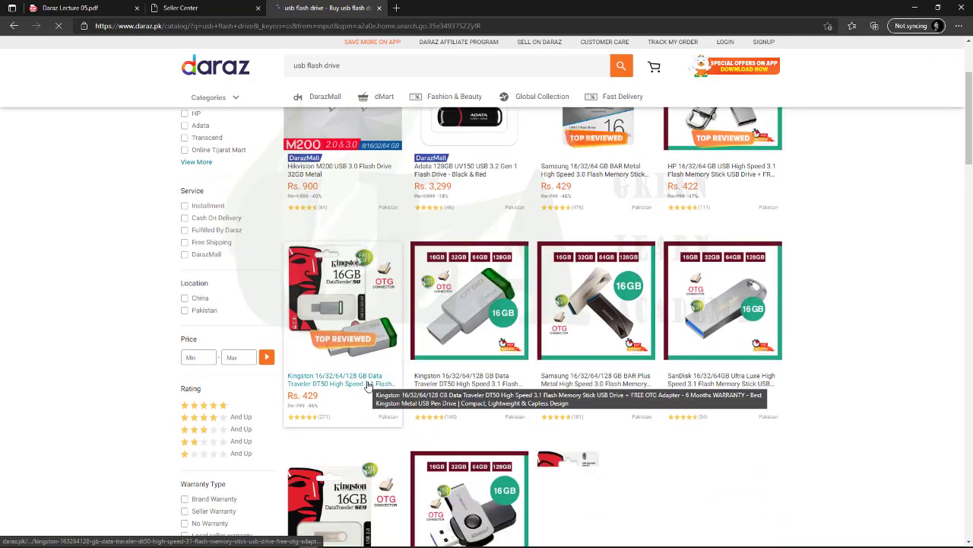
left_click(368, 384)
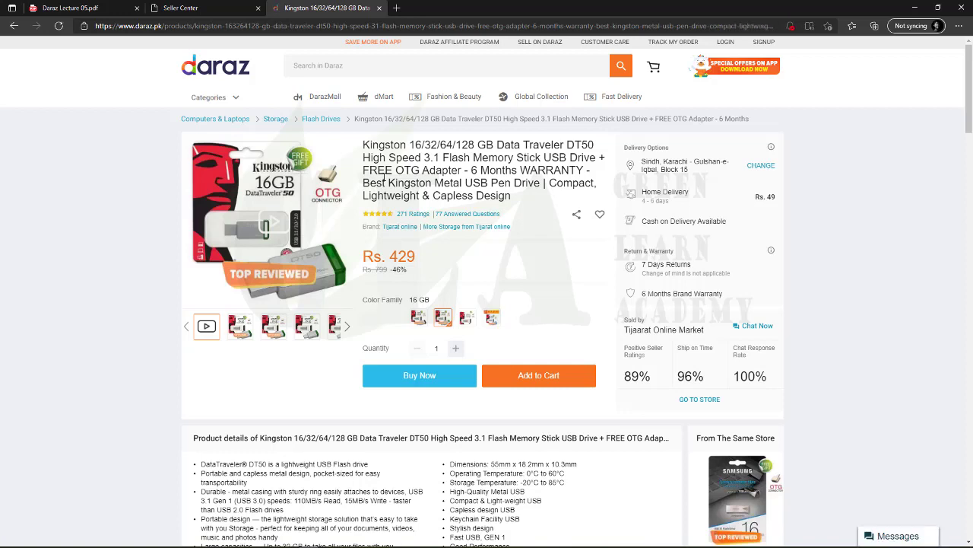
Copy the Kingston title from '128 GB' to 'USB Drive' into Product Name
left_click(174, 8)
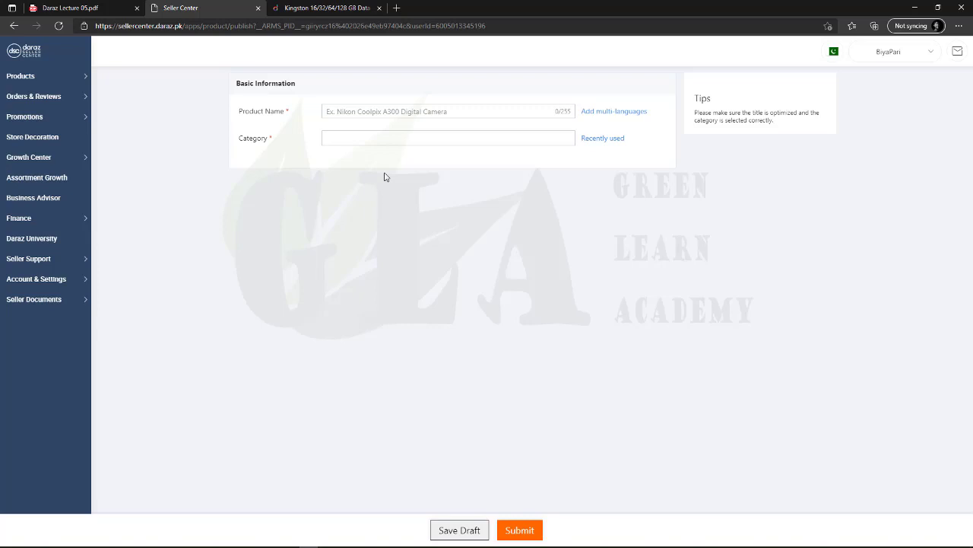
left_click(318, 8)
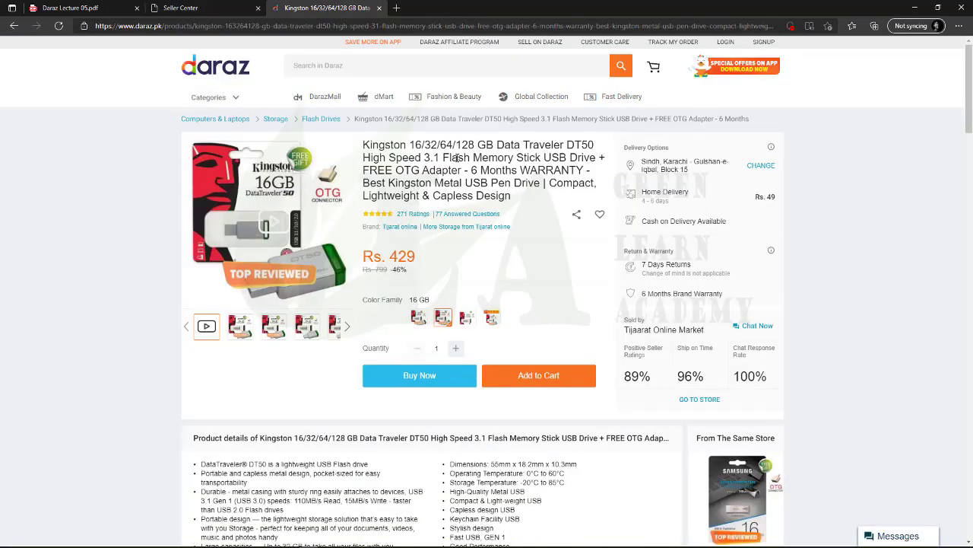
left_click_drag(457, 146, 597, 157)
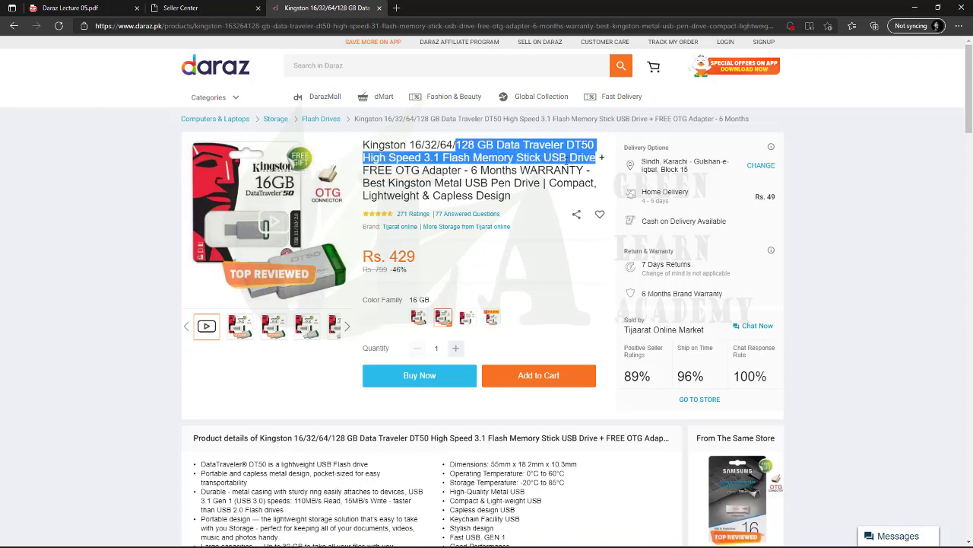
right_click(566, 162)
key("Escape")
right_click(535, 163)
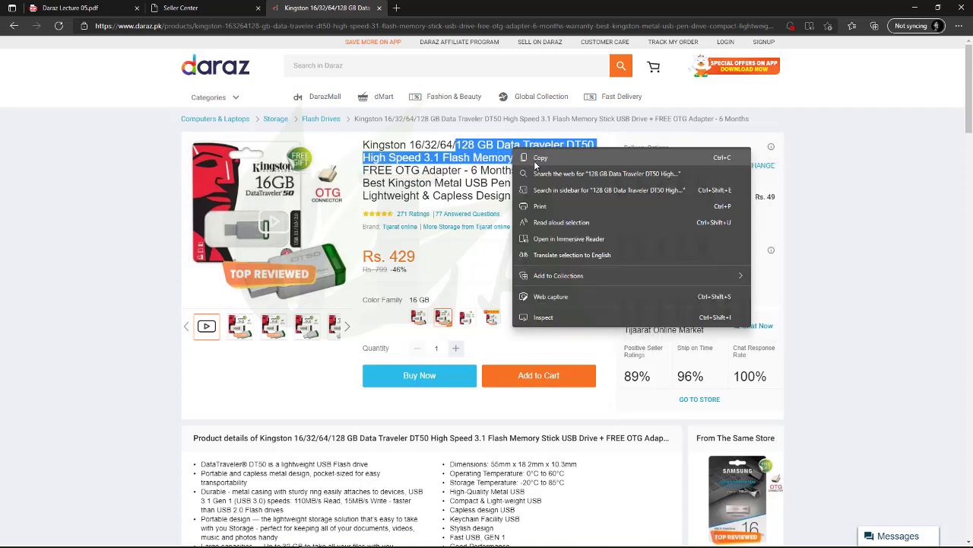
left_click(537, 160)
left_click(180, 8)
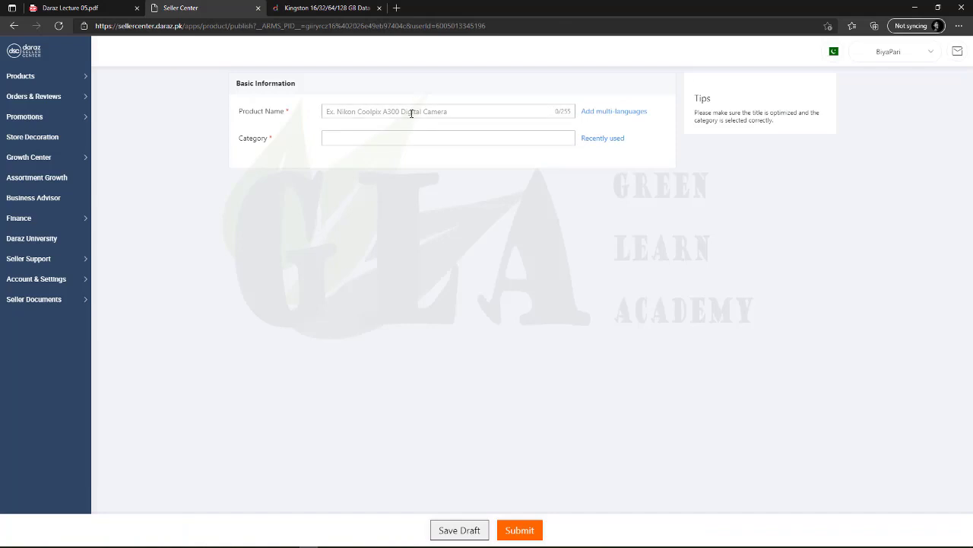
left_click(411, 112)
key("ctrl+v")
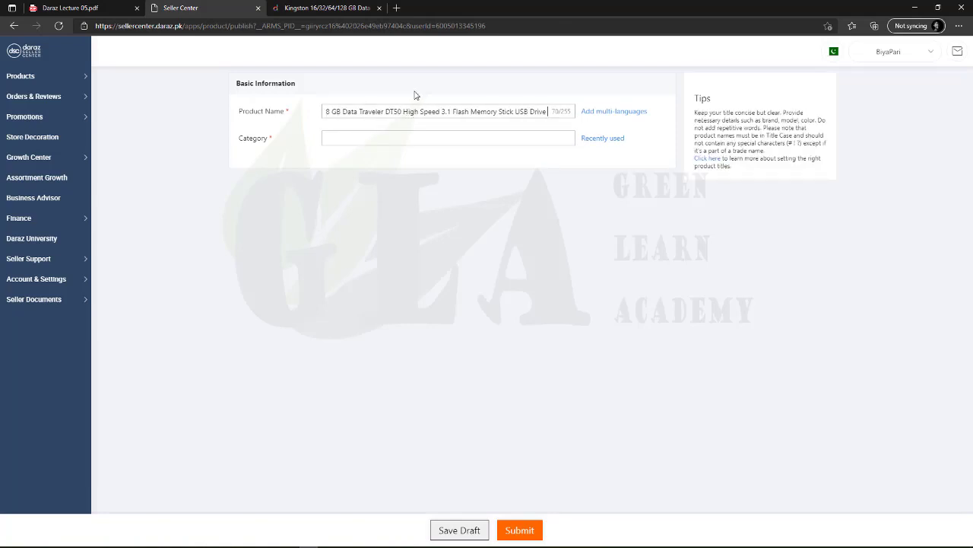
Append 'Metal USB Pen Drive' from the Kingston page to the Product Name
left_click(346, 9)
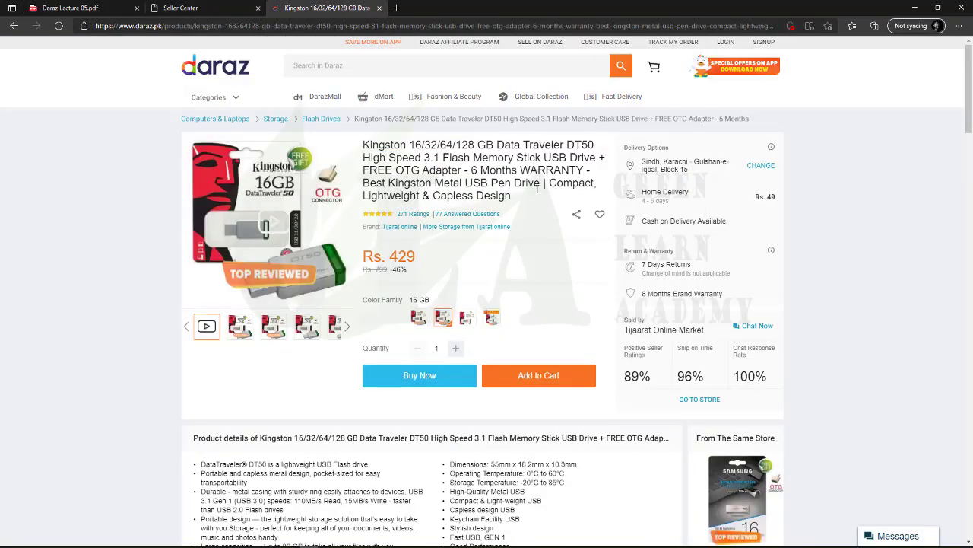
left_click_drag(542, 185, 435, 185)
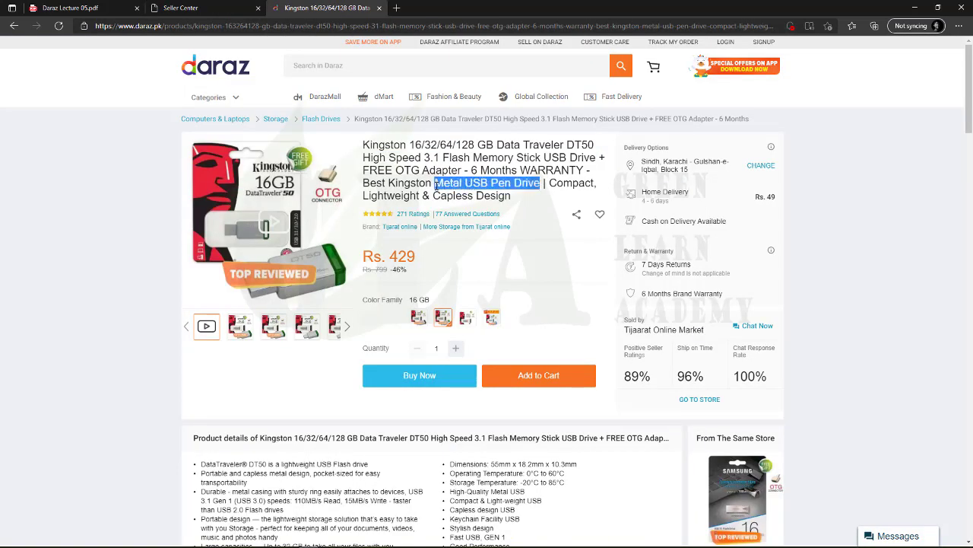
right_click(439, 183)
left_click(475, 194)
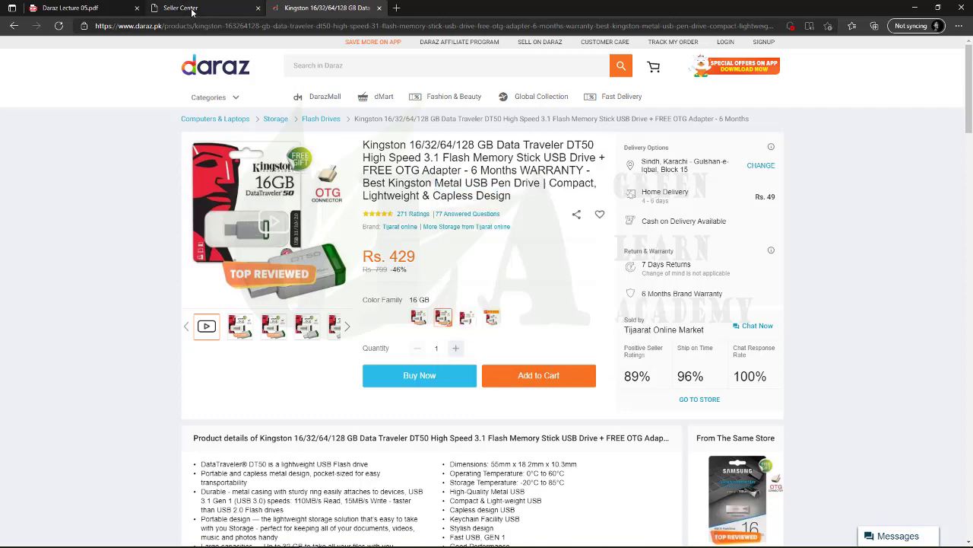
left_click(180, 7)
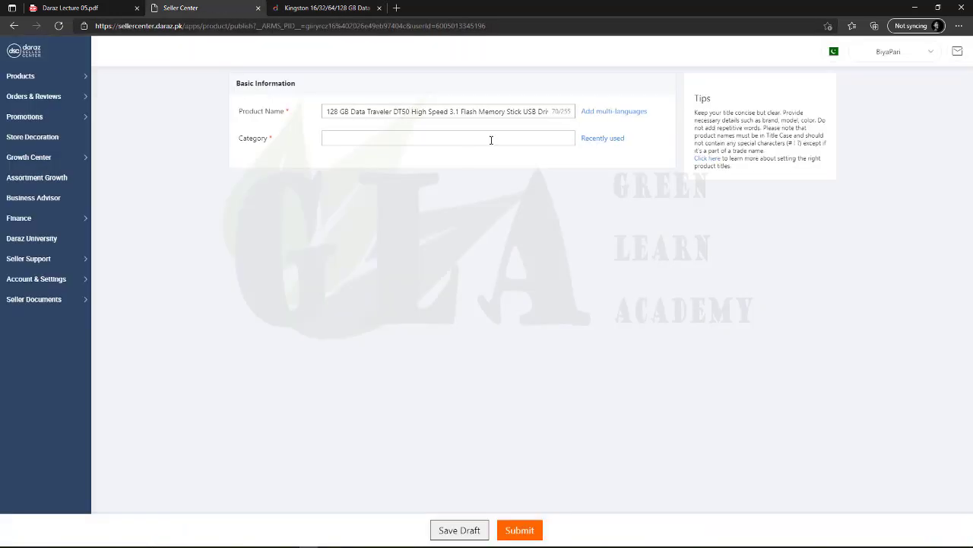
left_click(543, 110)
key("ctrl+v")
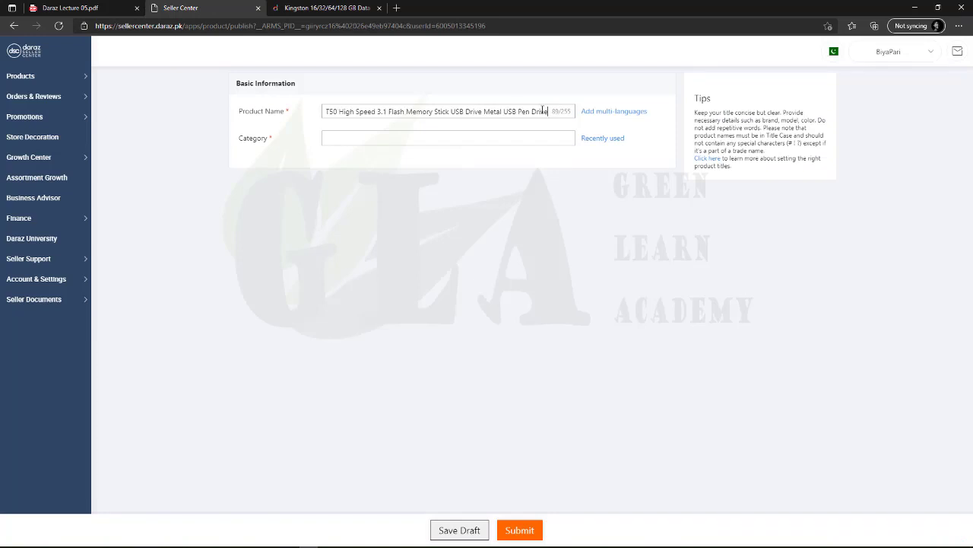
key("ctrl+Left")
key("ctrl+Left")
key("ctrl+Left")
key("ctrl+Left")
key("ctrl+Left")
key("ctrl+Left")
key("ctrl+Left")
key("ctrl+Left")
key("ctrl+Left")
key("ctrl+Left")
key("ctrl+Left")
key("ctrl+Left")
key("ctrl+Left")
key("ctrl+Left")
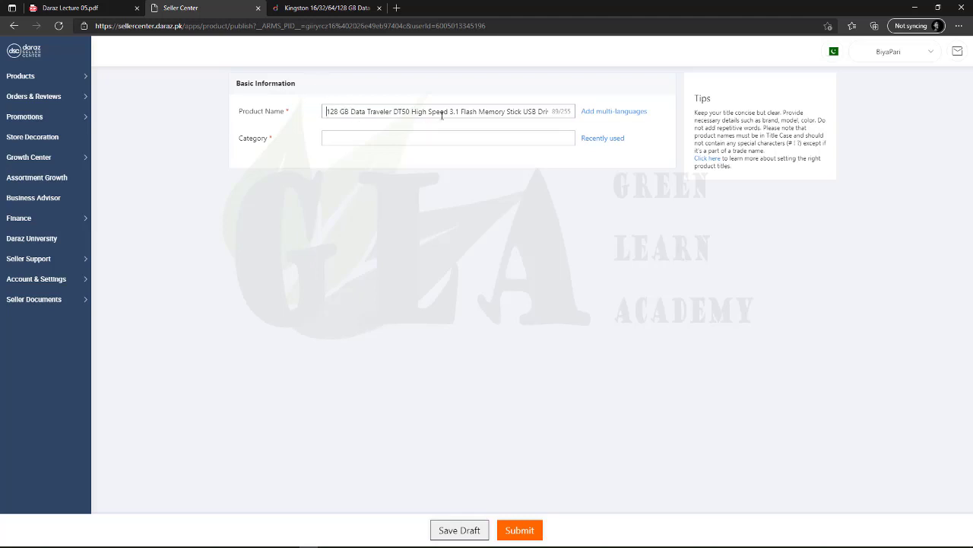
Delete 'Data Traveler DT50 High Speed 3.1' from the Product Name
left_click_drag(459, 112, 349, 113)
key("BackSpace")
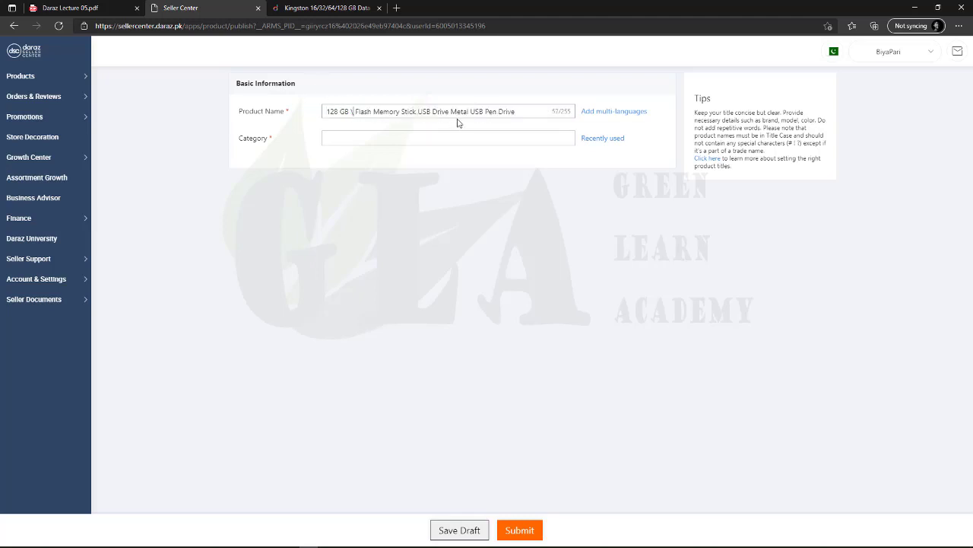
left_click(411, 112)
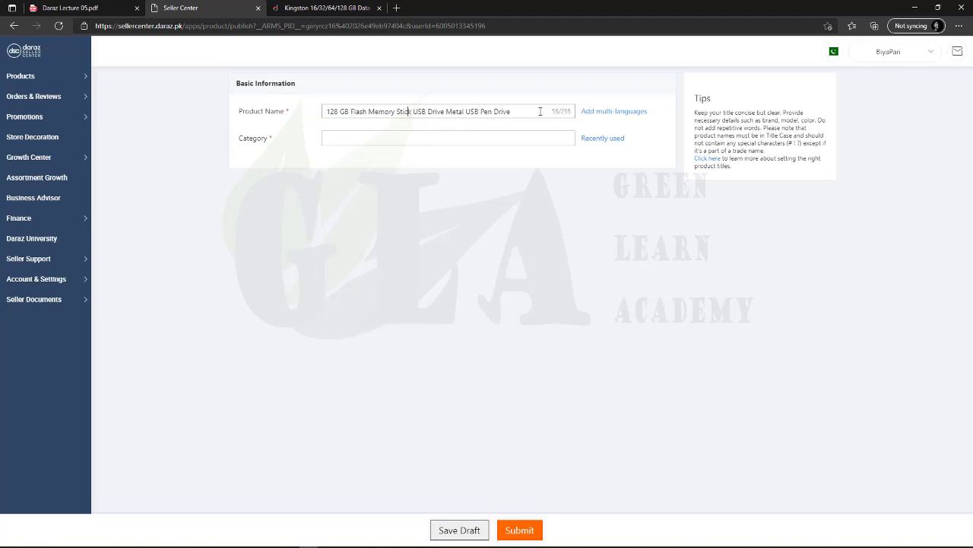
left_click(437, 142)
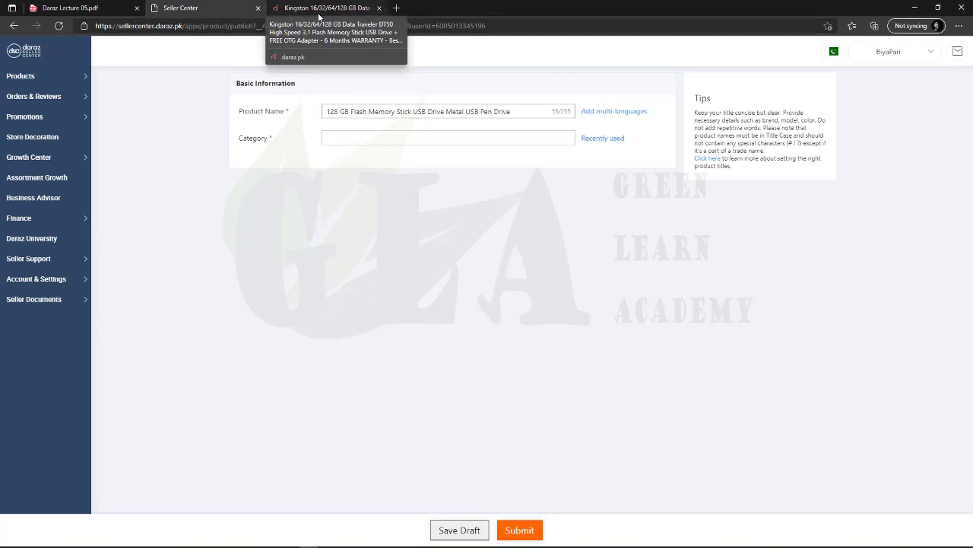
Check the Kingston page's category path before returning to the product form
left_click(319, 15)
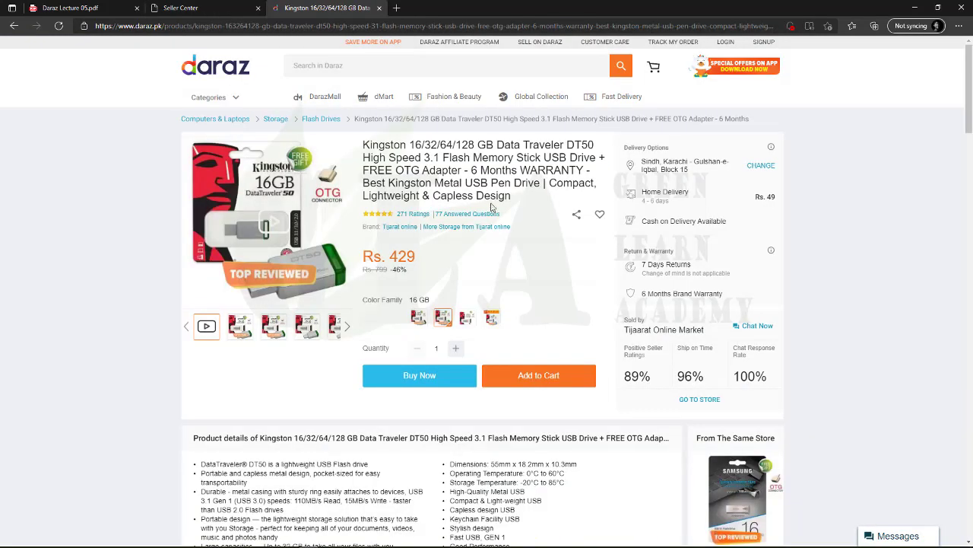
left_click(198, 8)
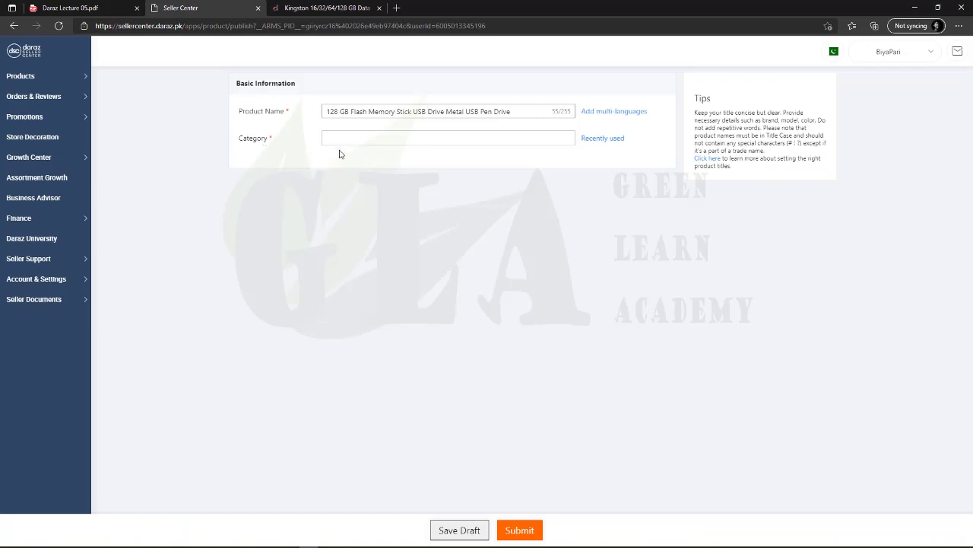
left_click(323, 9)
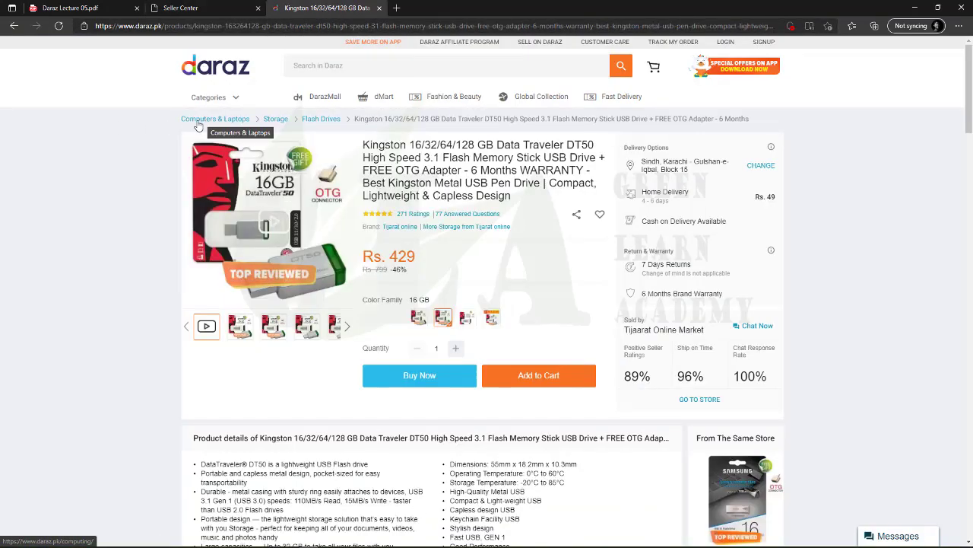
left_click(177, 11)
Pick Computers & Laptops › Storage › Flash Drives as the Category and confirm
left_click(323, 138)
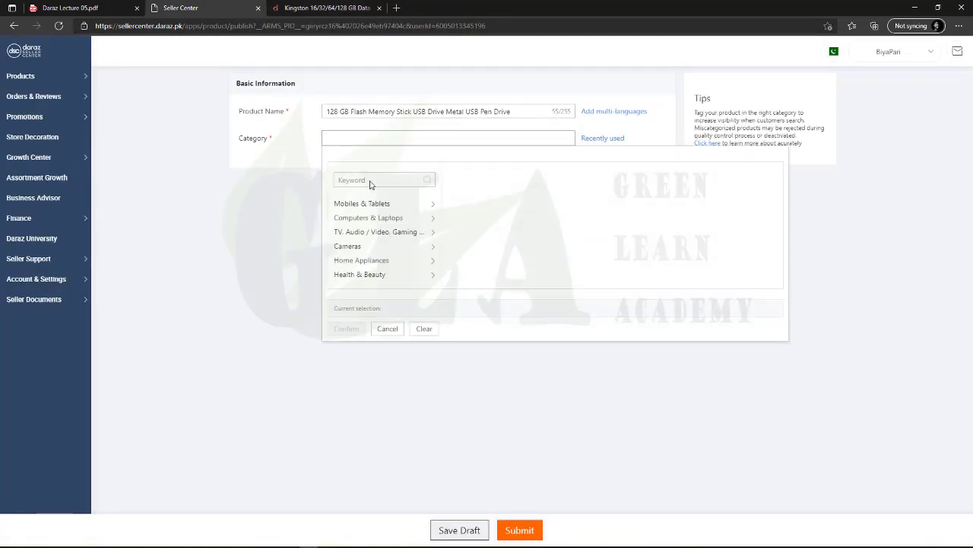
scroll(373, 228, "down", 1)
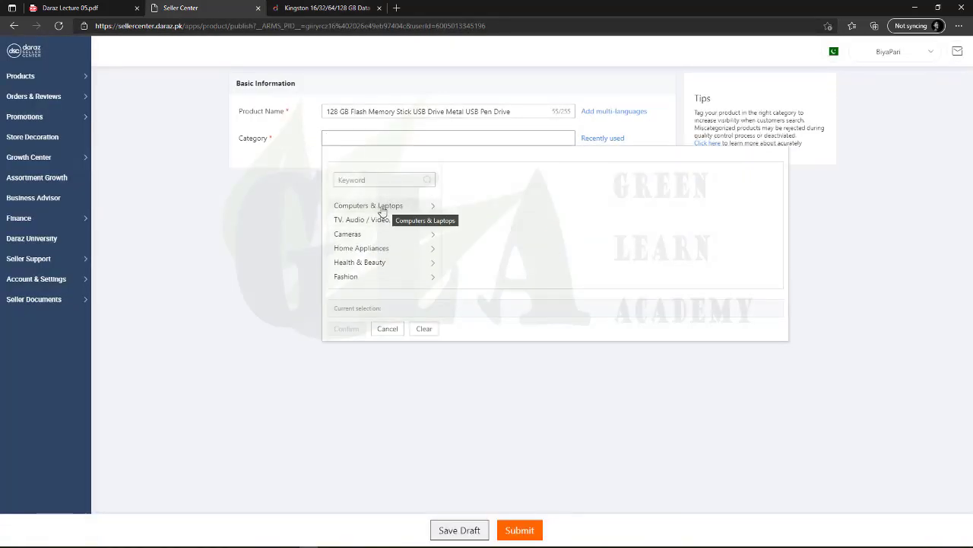
left_click(380, 206)
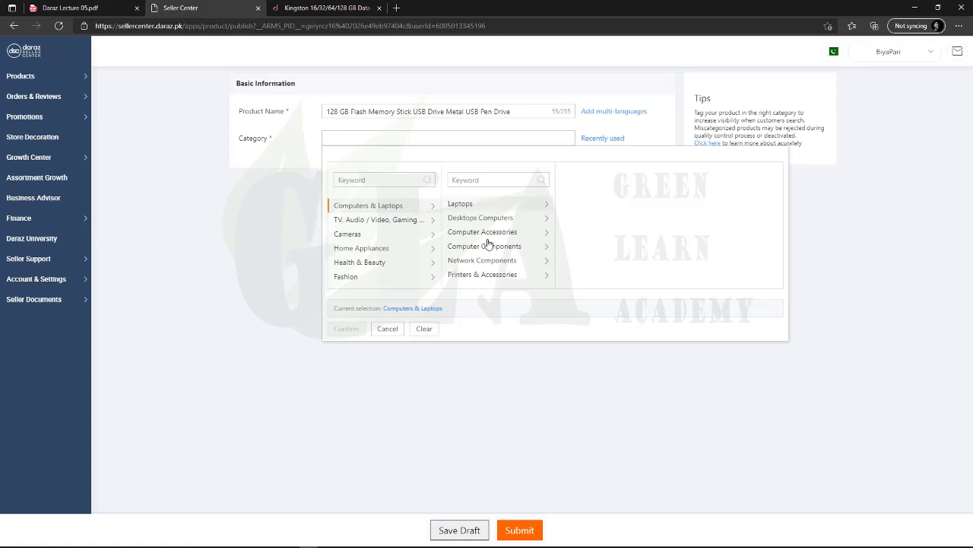
scroll(489, 243, "down", 3)
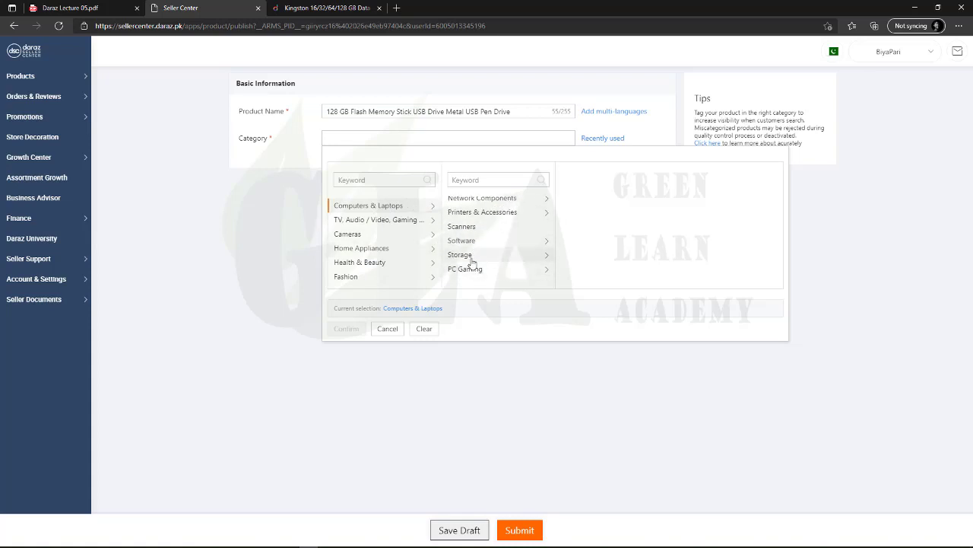
left_click(473, 258)
scroll(584, 222, "down", 1)
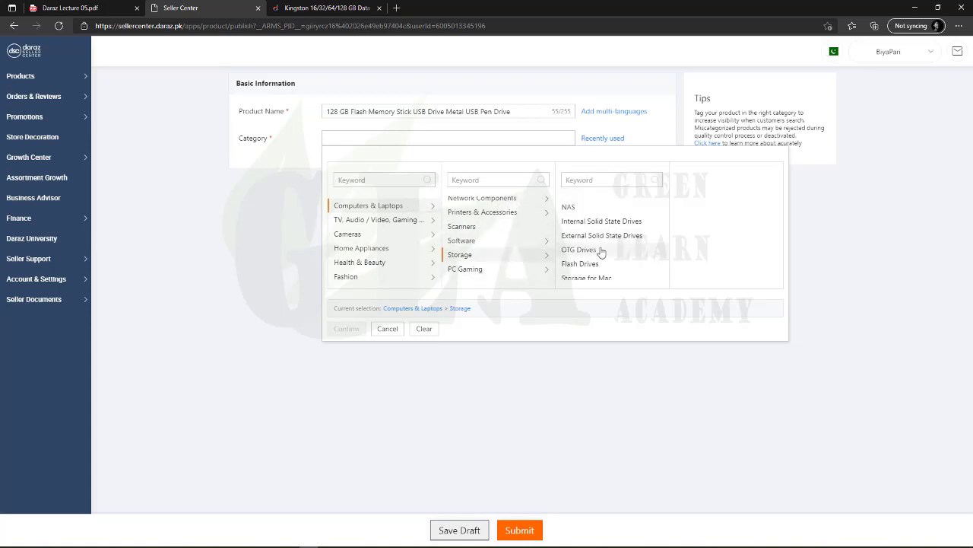
left_click(584, 263)
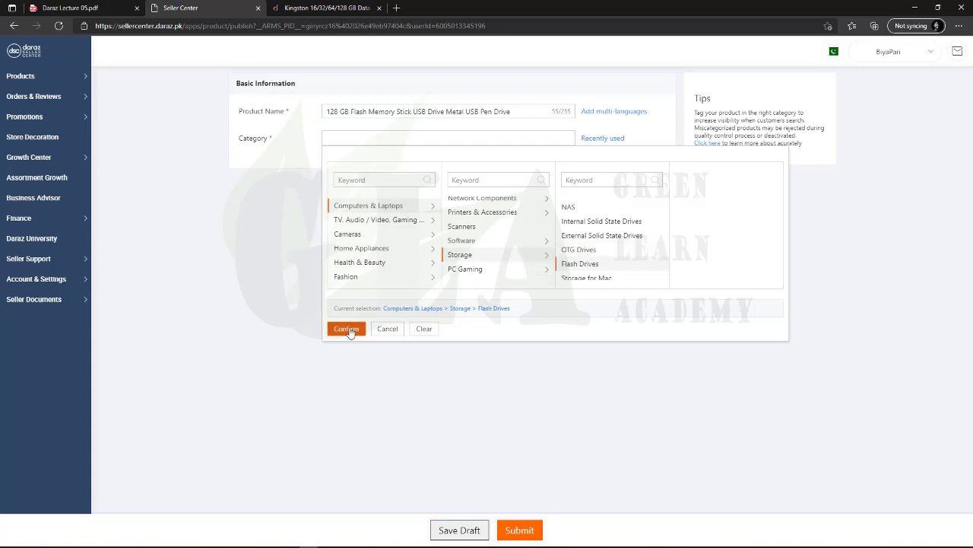
left_click(344, 329)
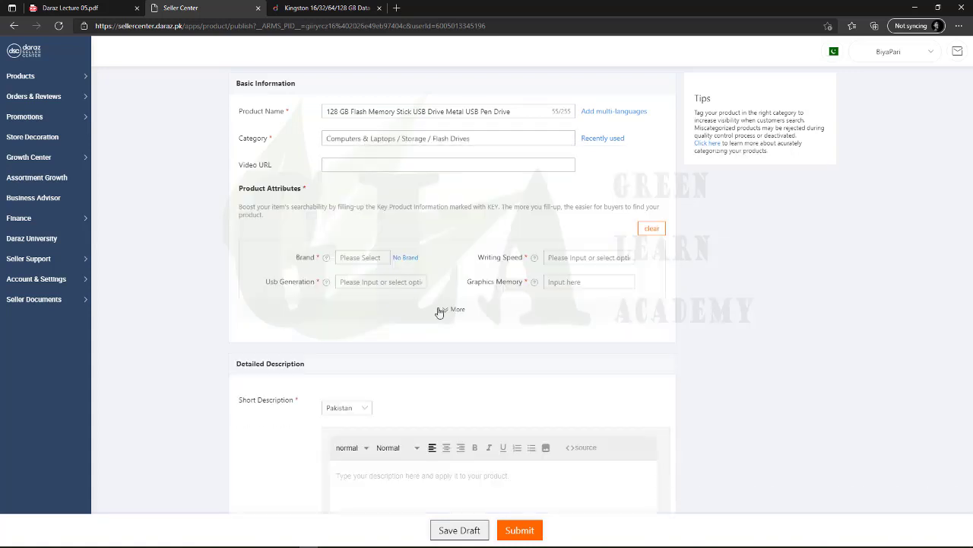
scroll(445, 323, "down", 1)
scroll(445, 322, "down", 5)
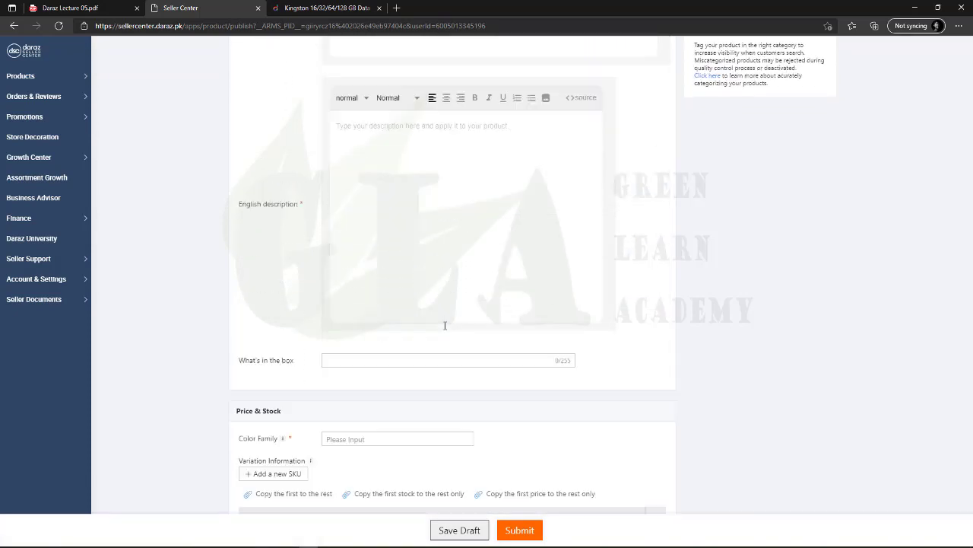
scroll(446, 323, "up", 10)
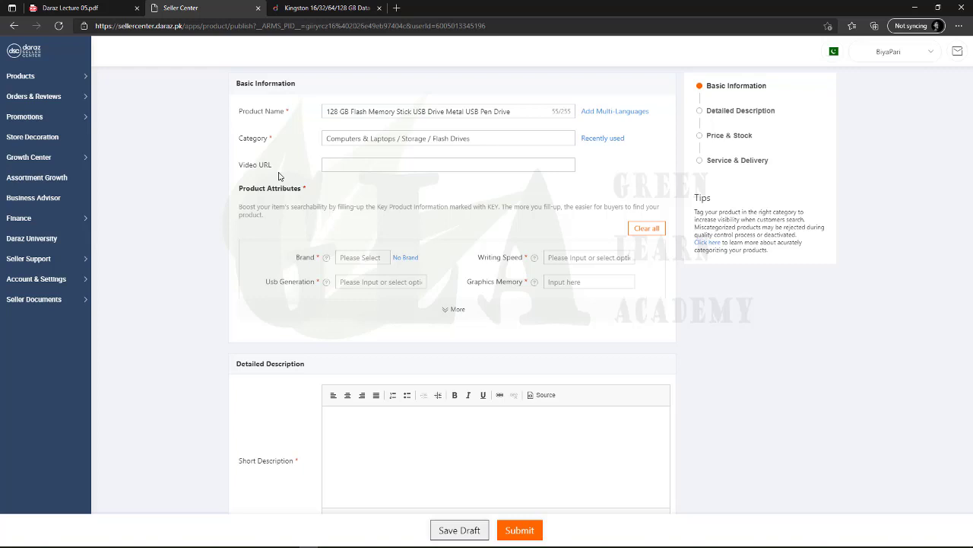
left_click(347, 166)
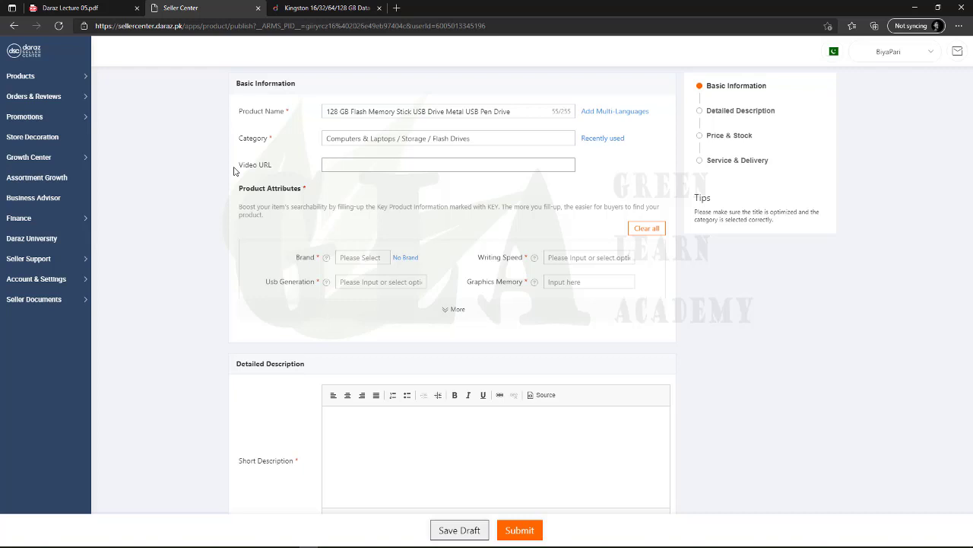
left_click_drag(242, 164, 295, 169)
left_click(381, 156)
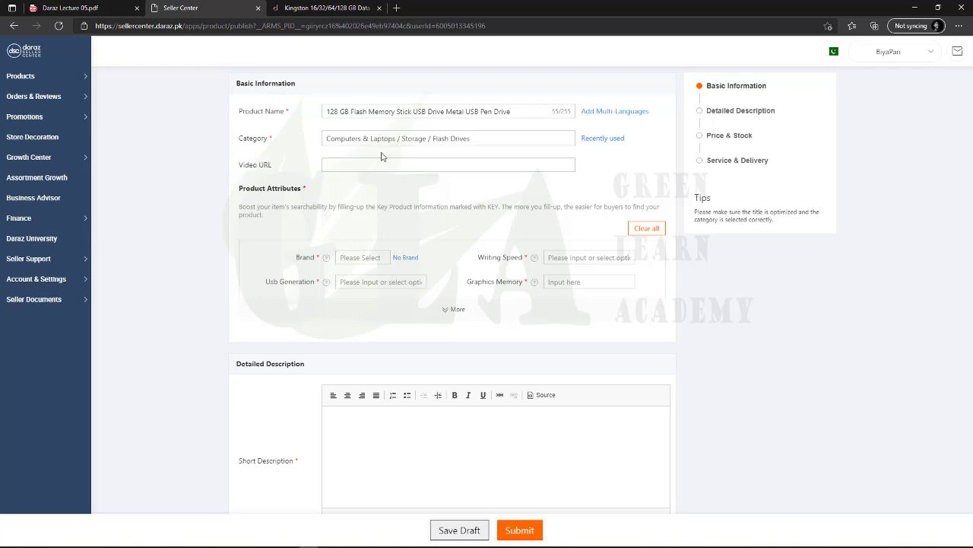
left_click(383, 160)
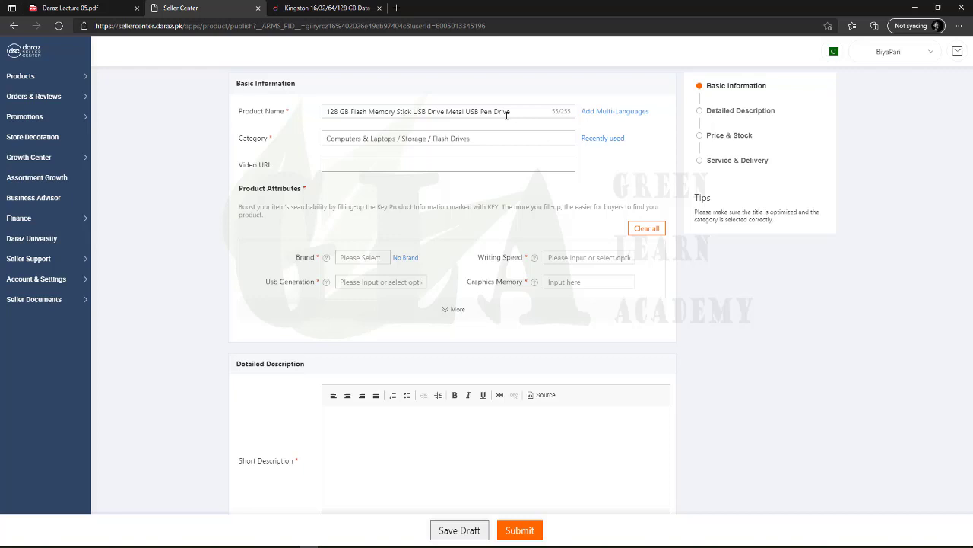
Find the Brand dropdown empty and show the Brand help tooltip
left_click(358, 259)
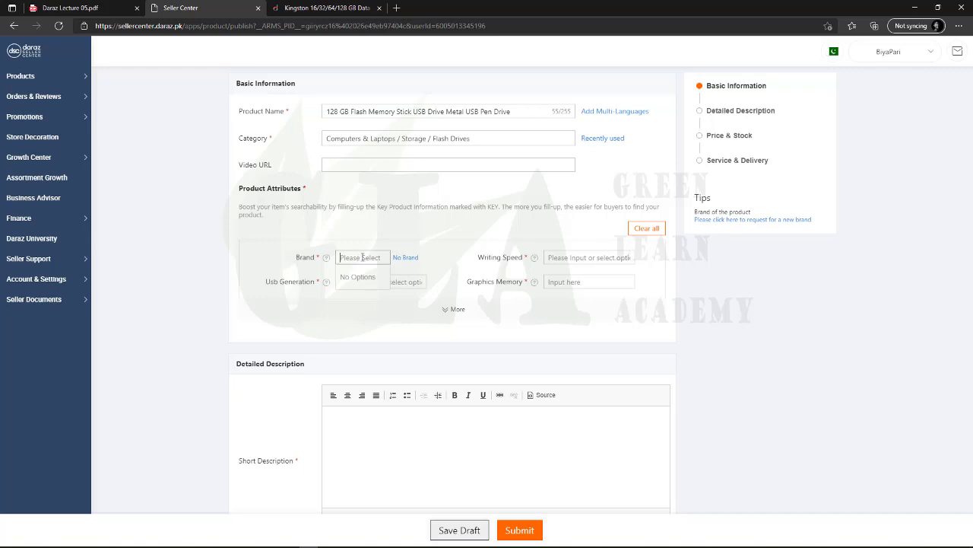
left_click(314, 257)
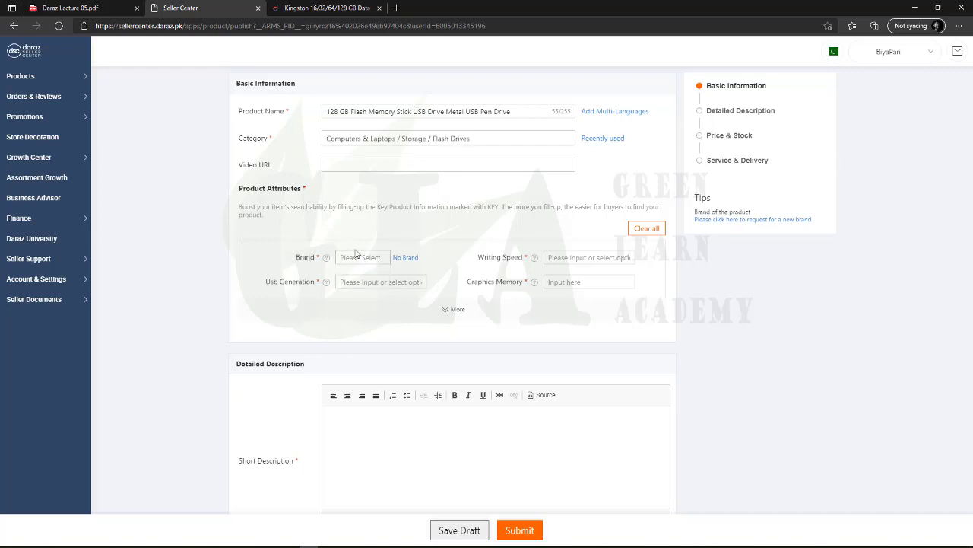
mouse_move(328, 261)
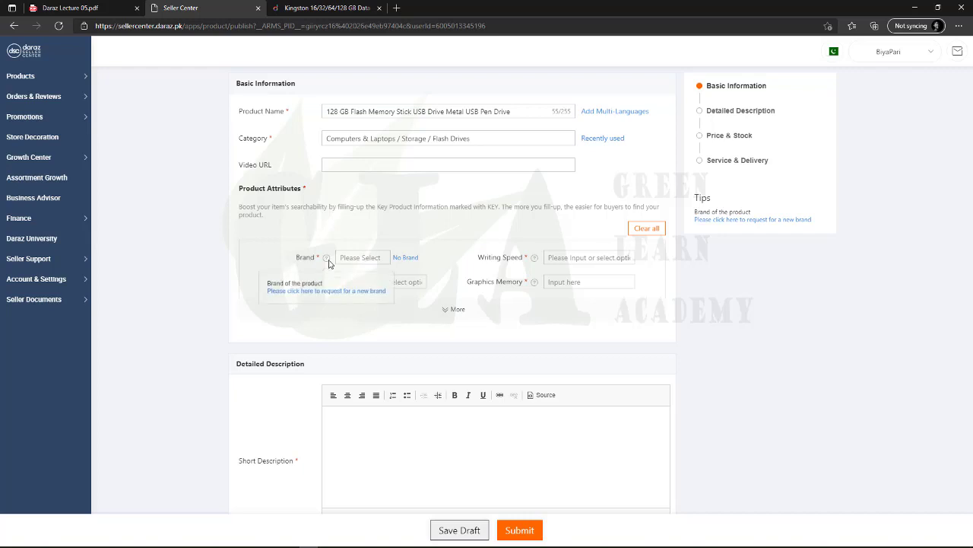
left_click(354, 259)
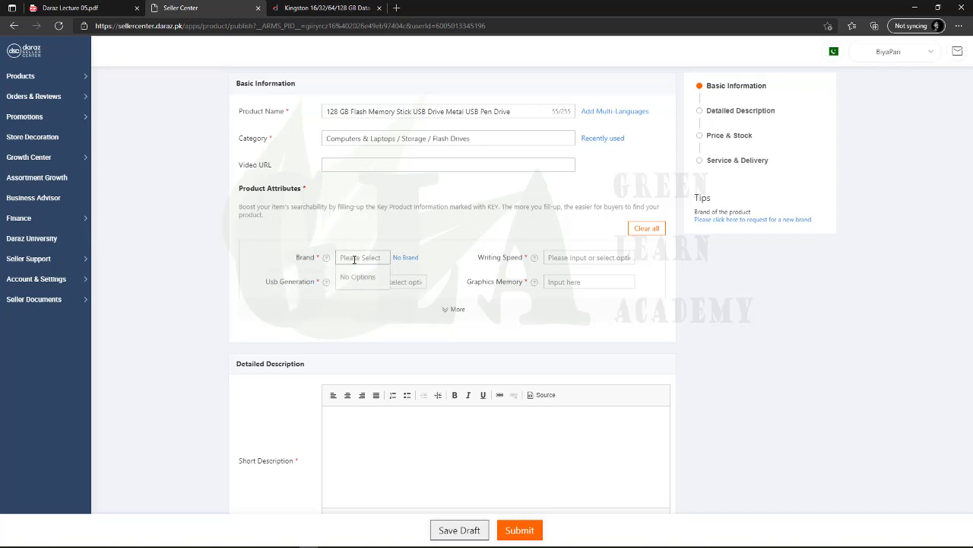
left_click(279, 264)
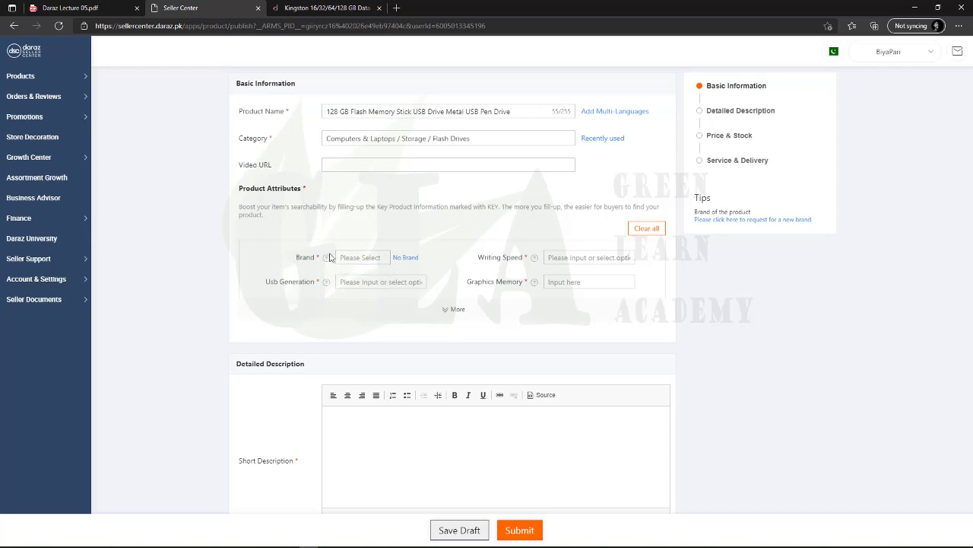
mouse_move(327, 259)
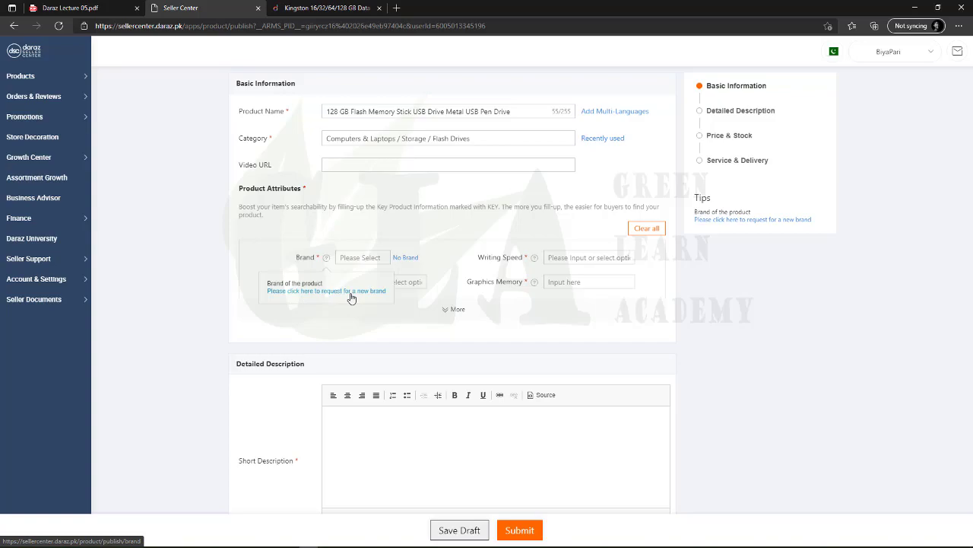
Request the new brand 'SimSarai' and dismiss the success message
left_click(352, 298)
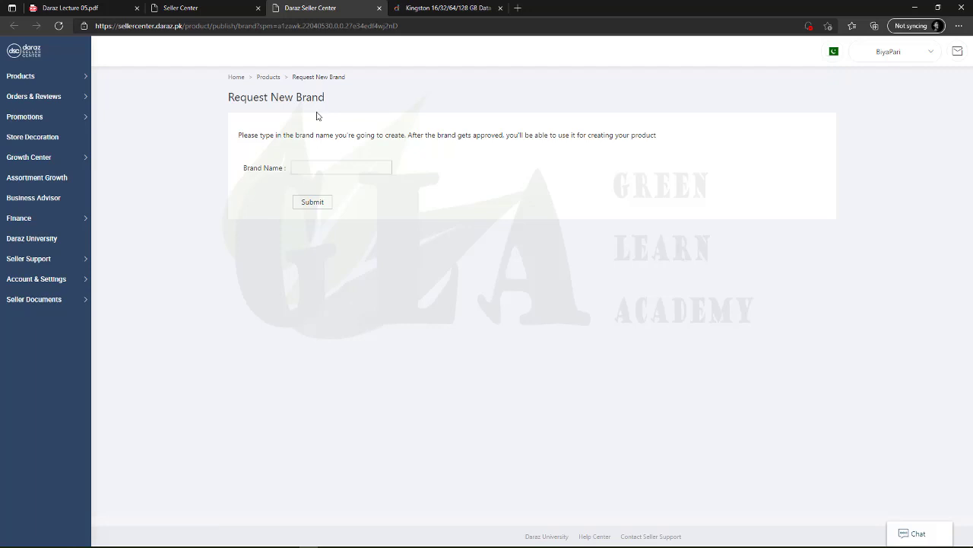
left_click(316, 169)
type("JJAHBE")
key("BackSpace")
key("BackSpace")
key("BackSpace")
key("BackSpace")
key("BackSpace")
type("Sim")
type("Safa")
type("i")
left_click(314, 206)
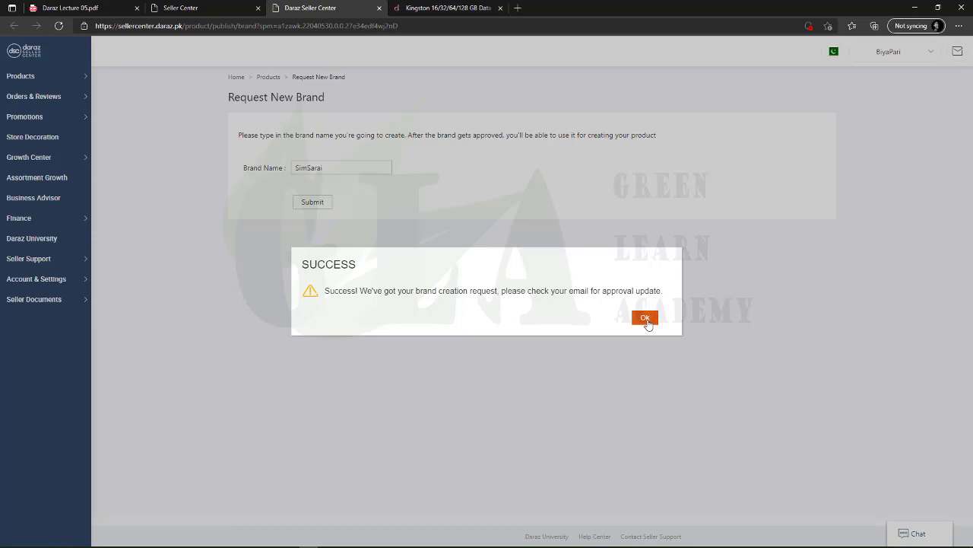
left_click(646, 320)
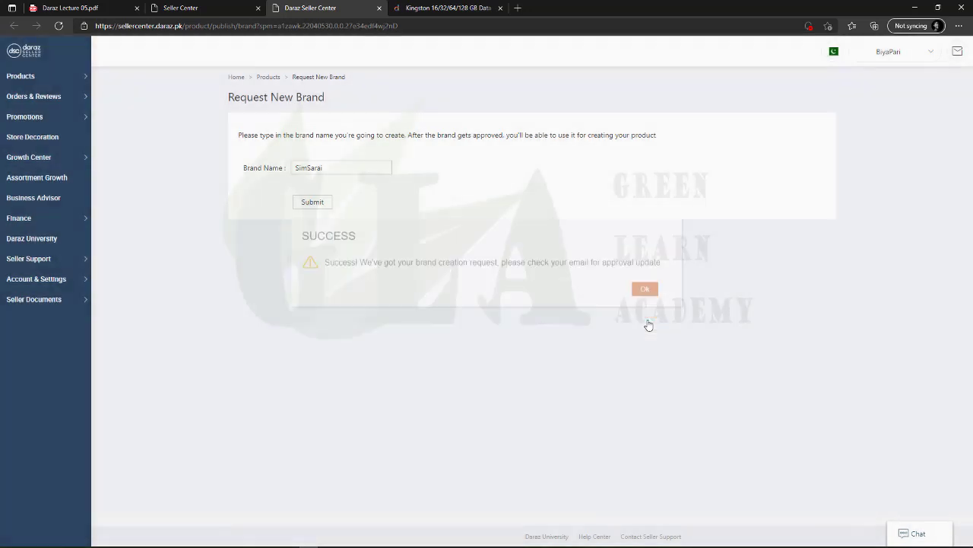
Review the requested brand name, then recheck the Brand list on the product form
left_click_drag(327, 169, 266, 169)
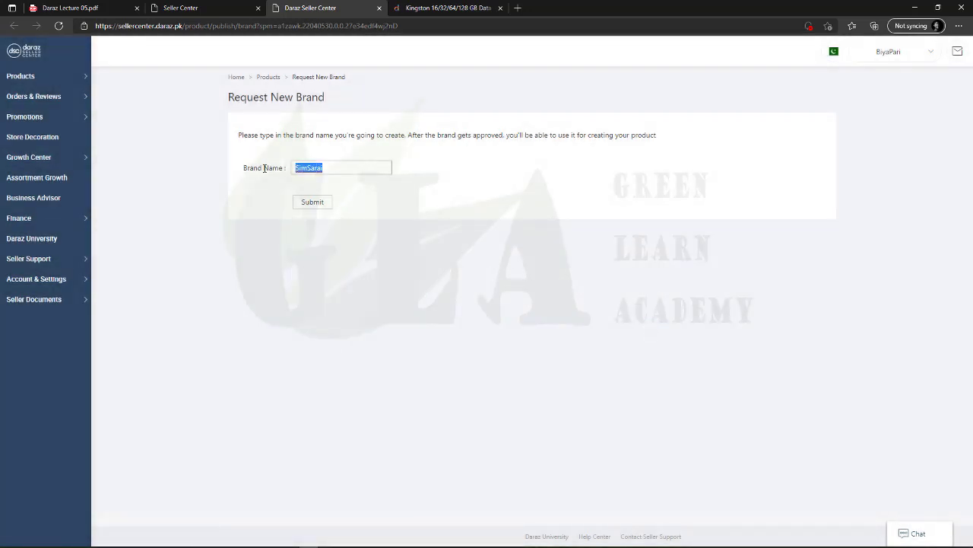
left_click(270, 179)
left_click_drag(327, 167, 258, 180)
left_click(256, 181)
left_click(196, 9)
left_click(353, 259)
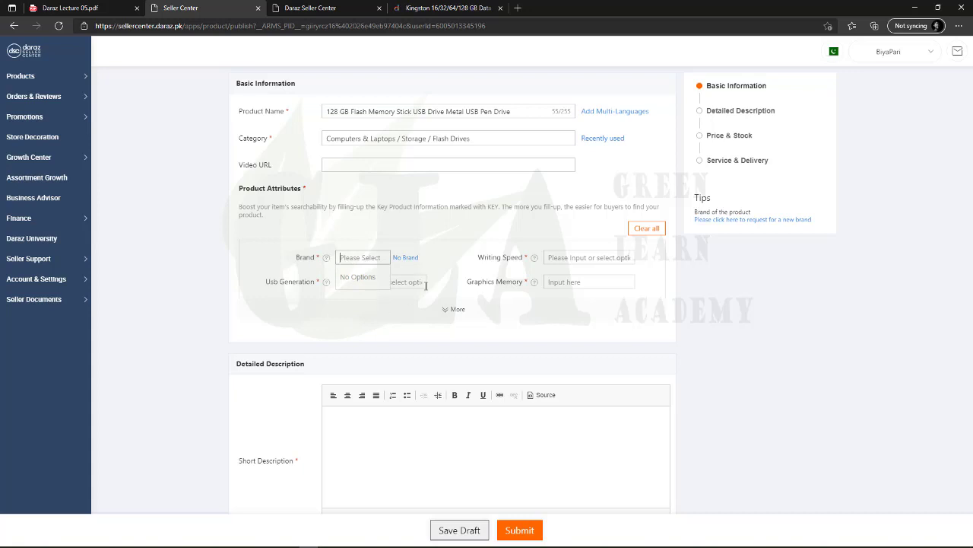
Set Brand to No Brand and Writing Speed to 300 MB/s
left_click(333, 243)
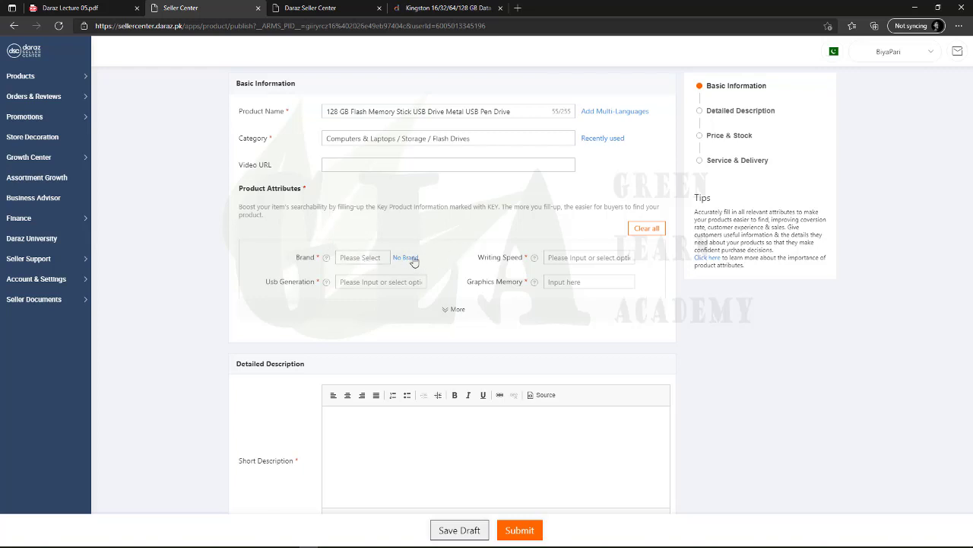
left_click(405, 257)
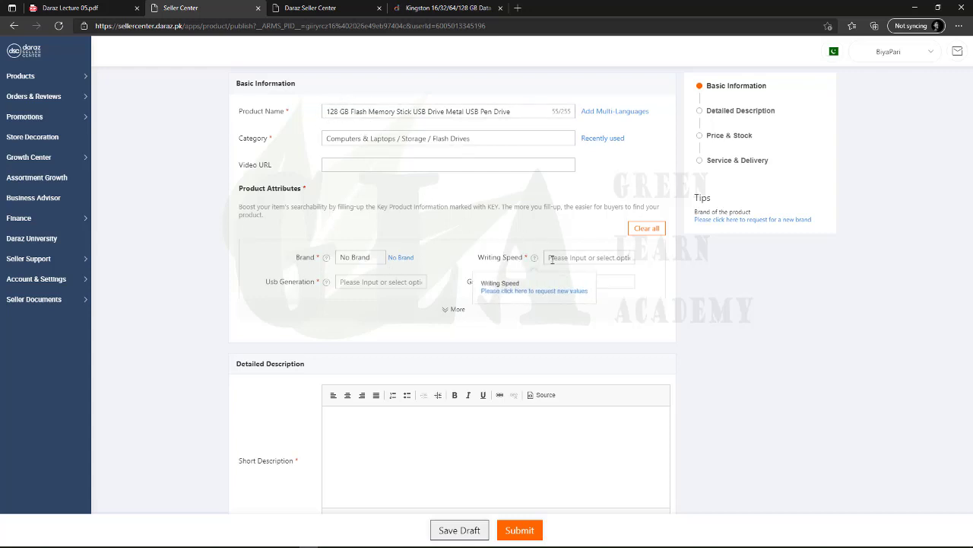
left_click(583, 259)
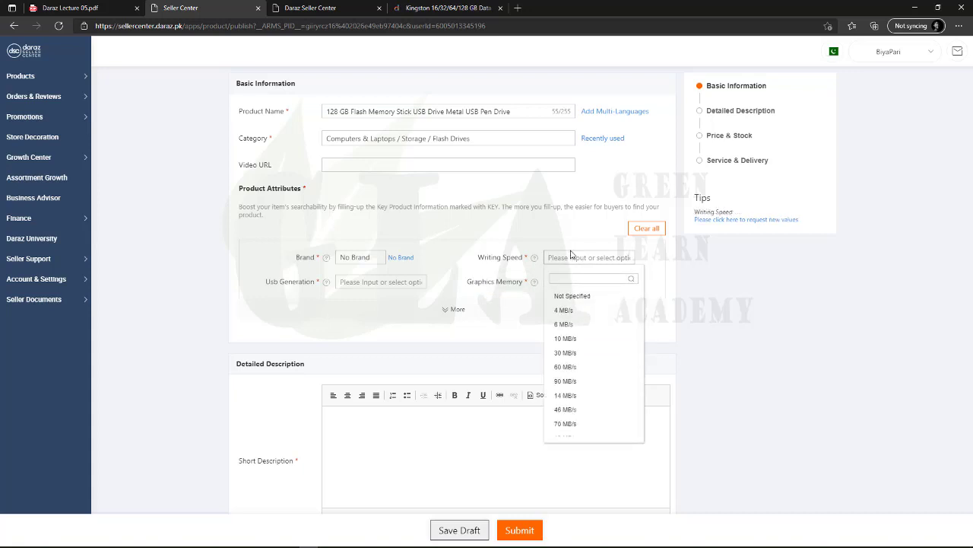
scroll(587, 403, "down", 4)
scroll(539, 321, "up", 4)
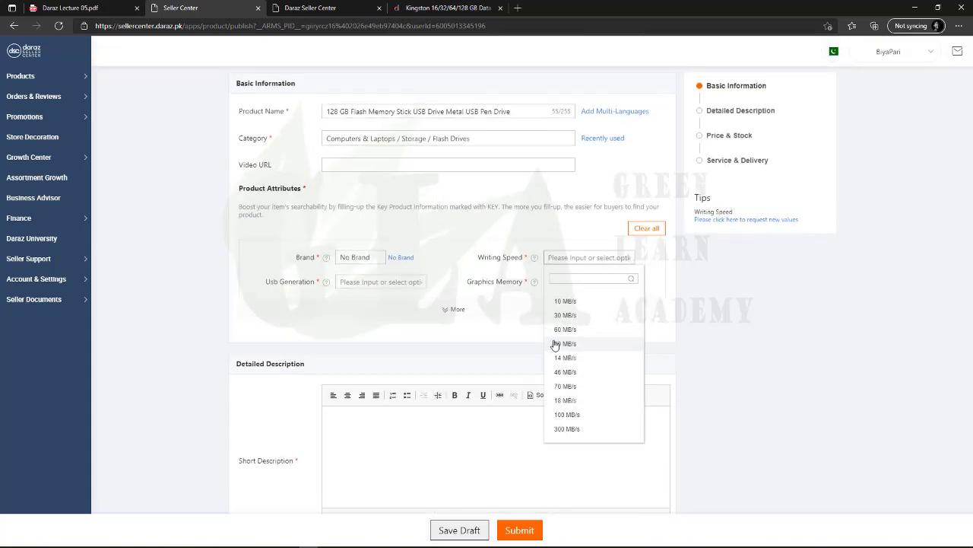
left_click(567, 429)
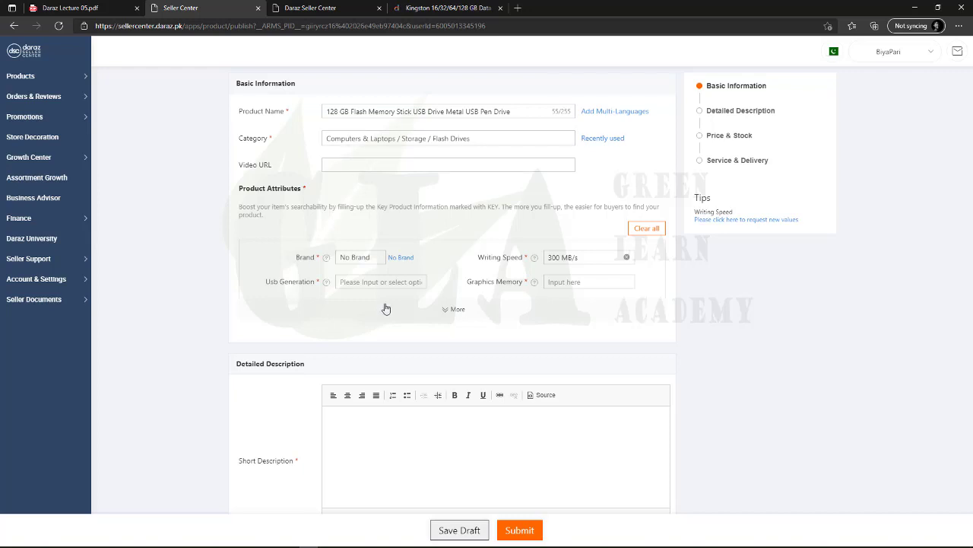
Set USB Generation to USB 3.0 and Graphics Memory to 5
left_click(382, 283)
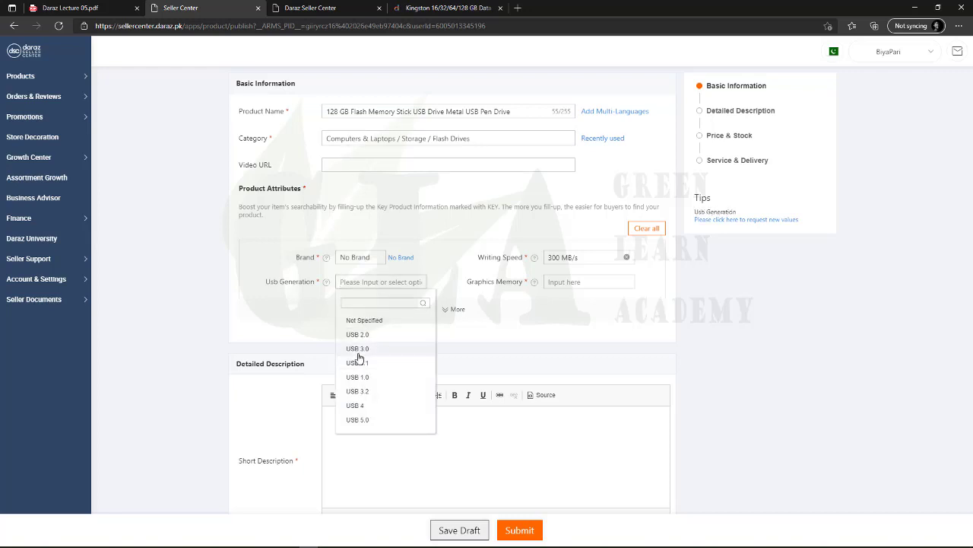
left_click(358, 349)
left_click(569, 281)
type("55")
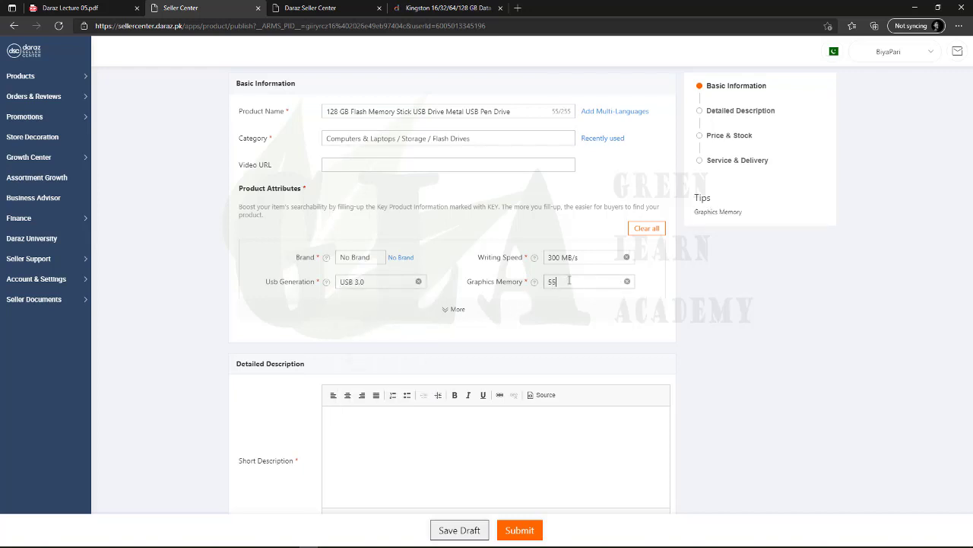
key("BackSpace")
left_click(454, 449)
scroll(215, 398, "down", 1)
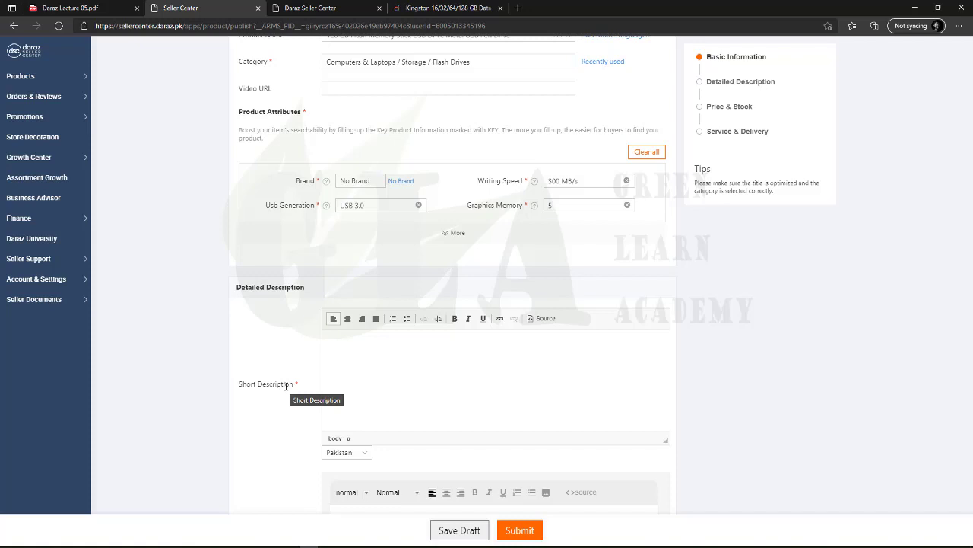
Locate the Product details bullets on the Kingston product page
left_click(430, 8)
scroll(277, 284, "down", 4)
scroll(277, 284, "up", 4)
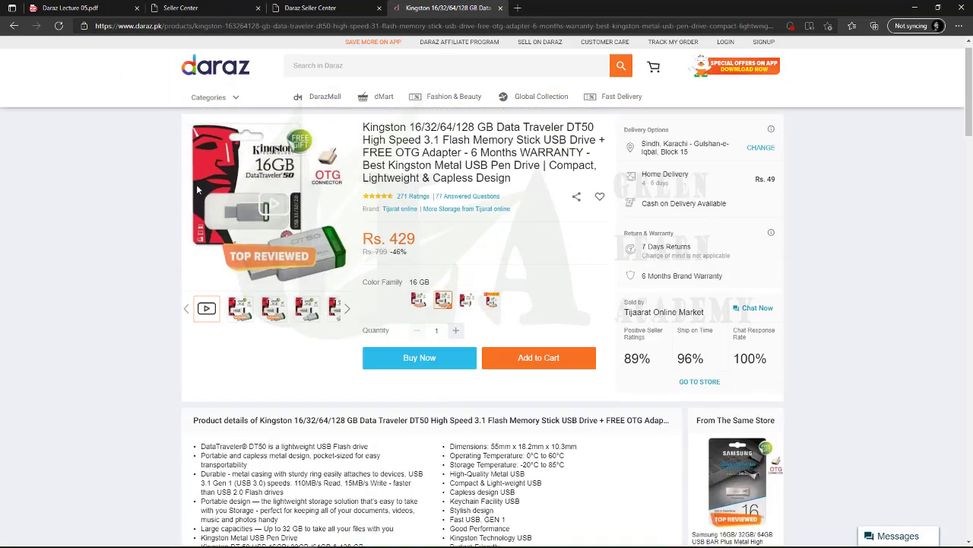
scroll(266, 236, "down", 3)
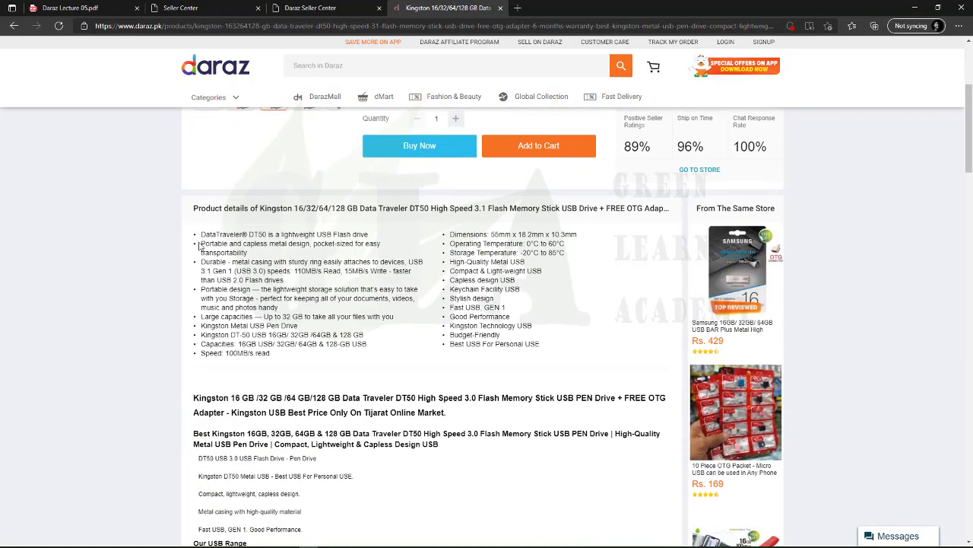
mouse_move(202, 238)
left_mouse_down()
mouse_move(410, 319)
mouse_move(548, 343)
mouse_move(355, 329)
mouse_move(199, 234)
left_mouse_up()
left_click(237, 287)
scroll(241, 297, "up", 1)
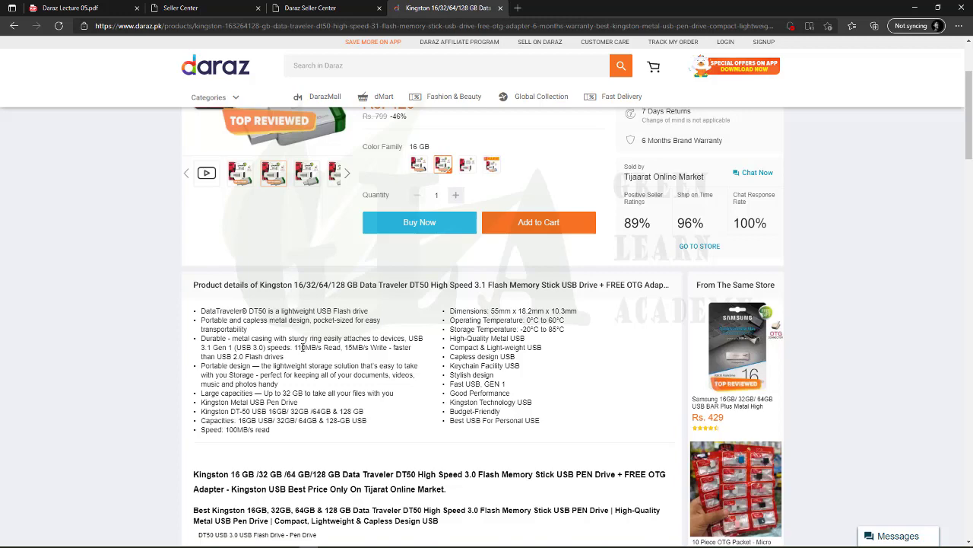
scroll(357, 441, "up", 2)
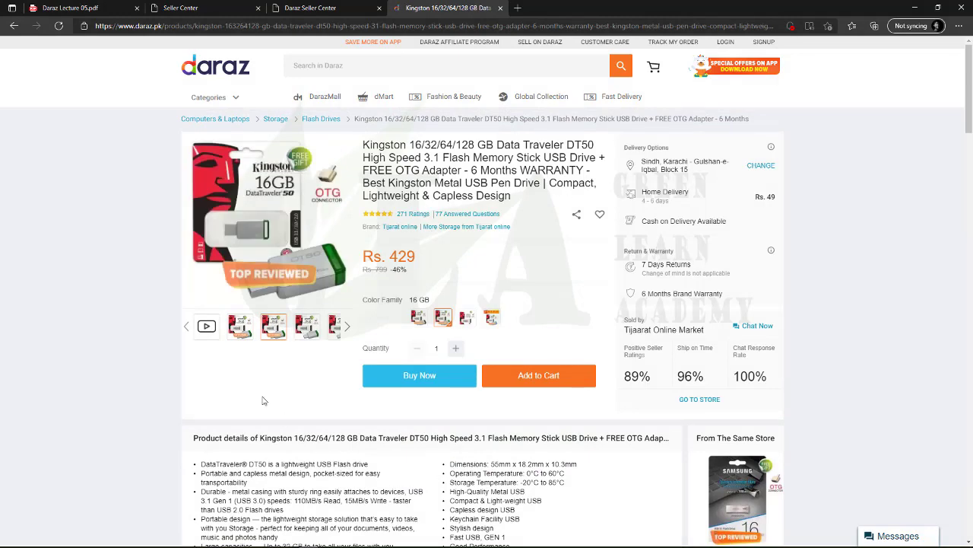
scroll(308, 516, "down", 1)
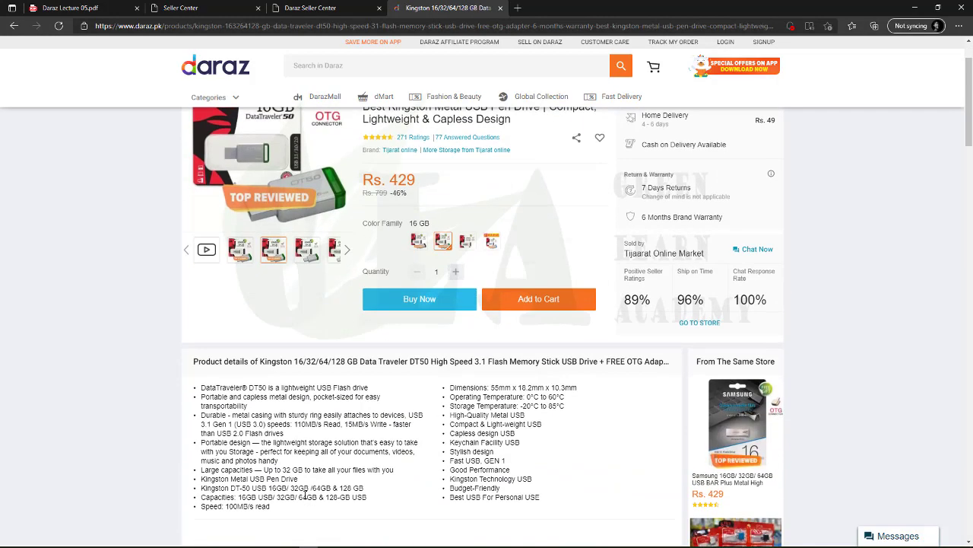
Copy both columns of Kingston product-details bullets and return to the Seller Center form
left_click_drag(553, 504, 188, 387)
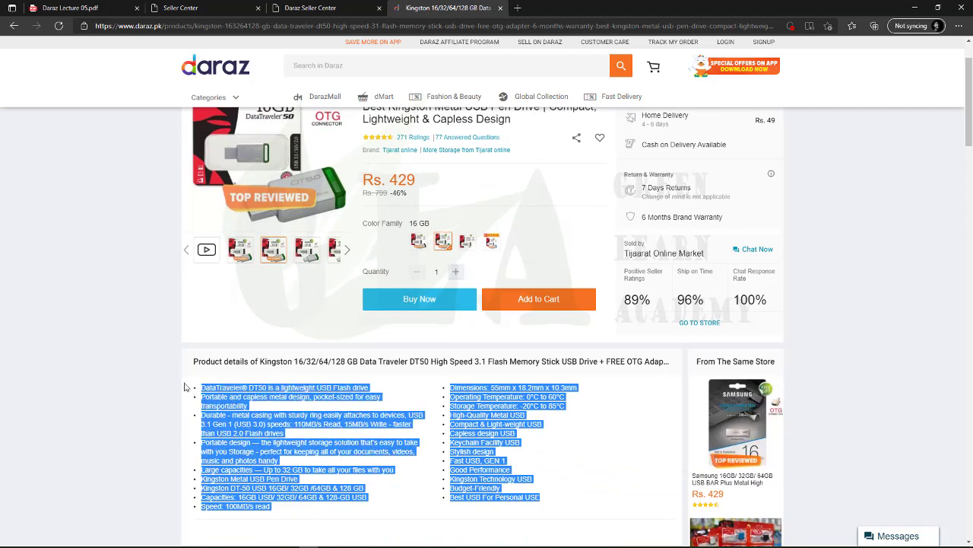
right_click(218, 412)
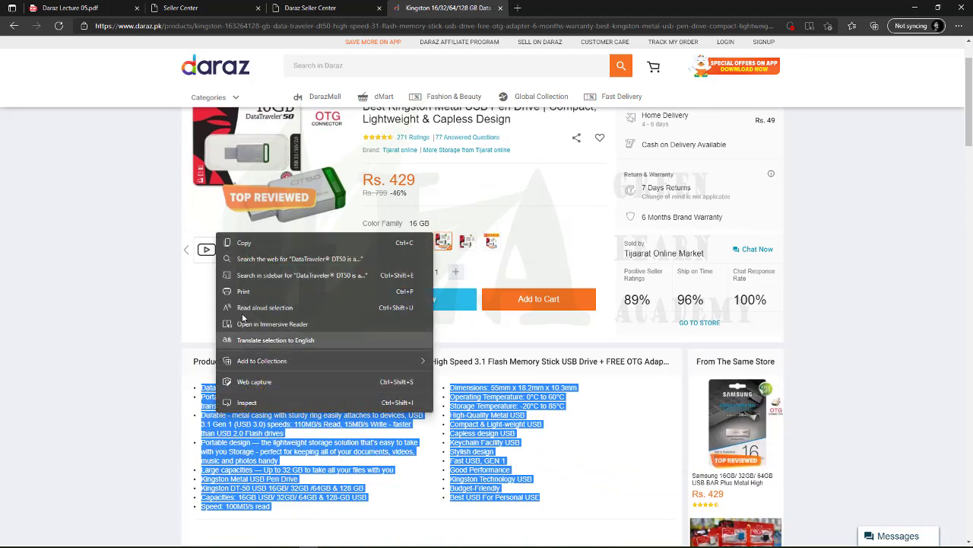
left_click(245, 243)
right_click(229, 131)
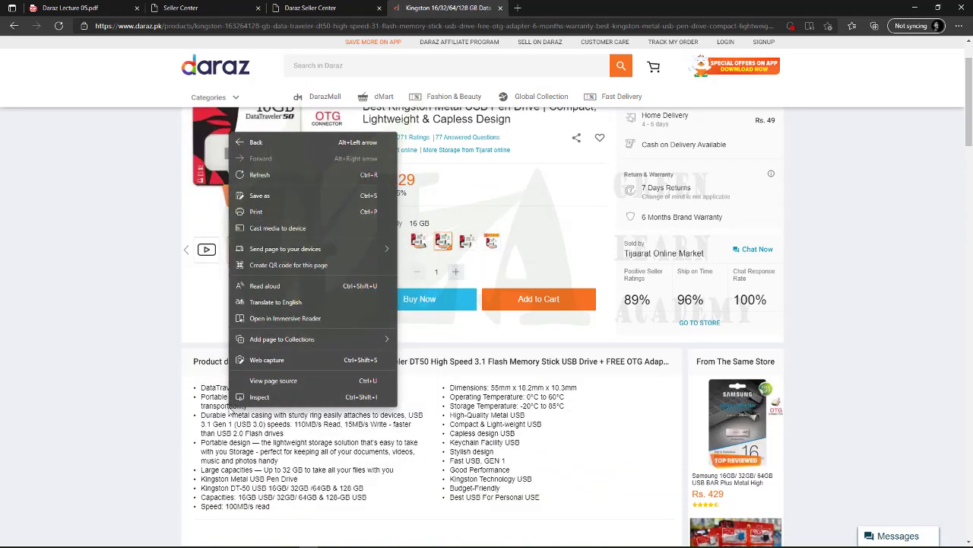
left_click(233, 463)
left_click(202, 6)
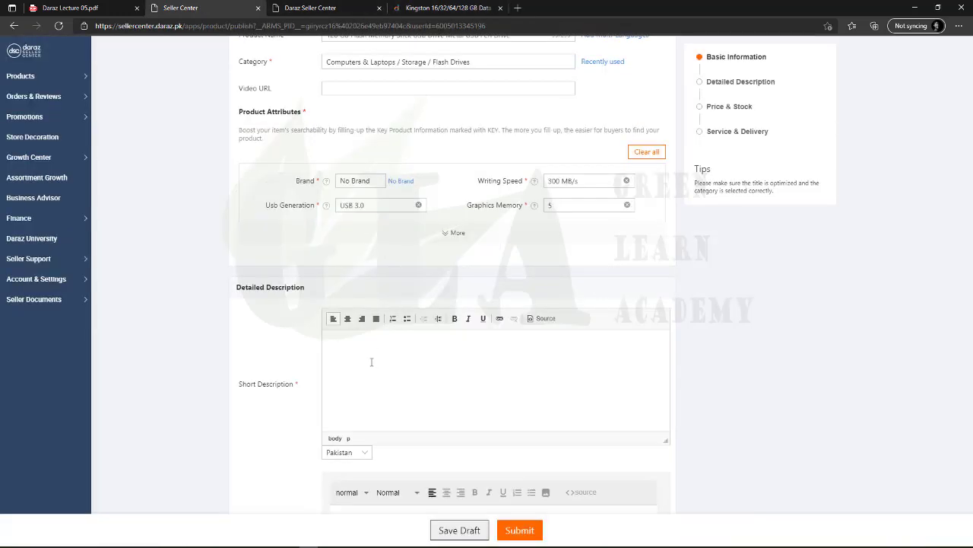
Paste the copied DT50 feature list into the Short Description
left_click(371, 362)
key("ctrl+v")
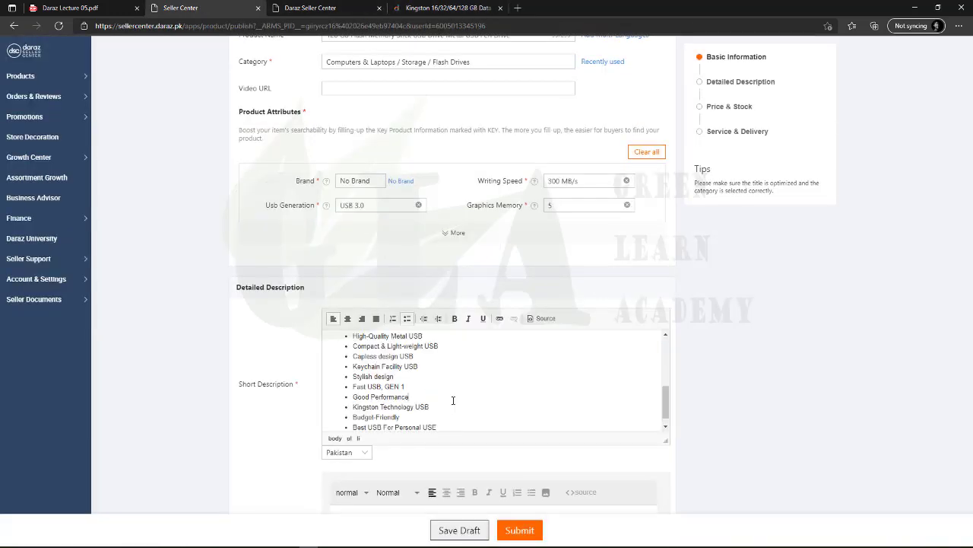
scroll(452, 399, "up", 5)
scroll(454, 401, "up", 2)
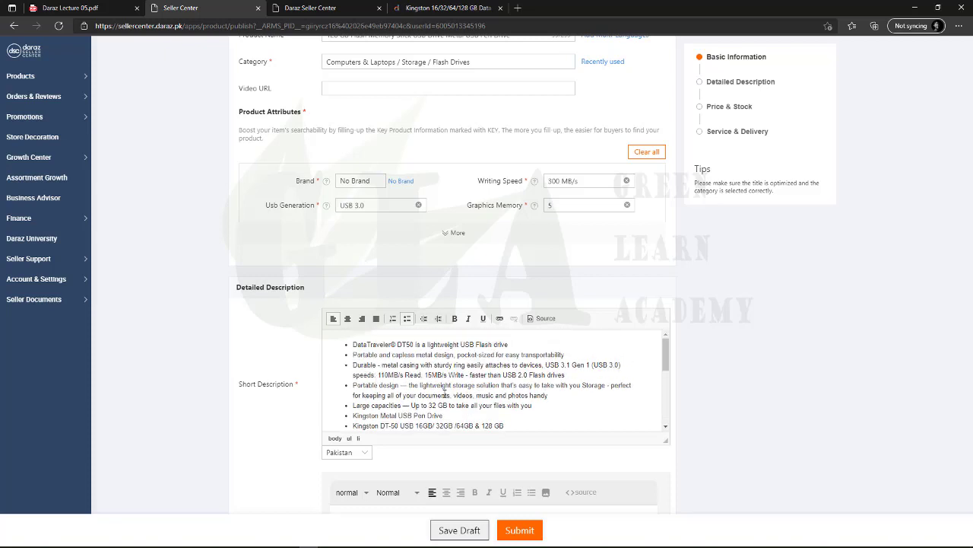
Reformat all the Short Description lines as a bulleted list
key("ctrl+a")
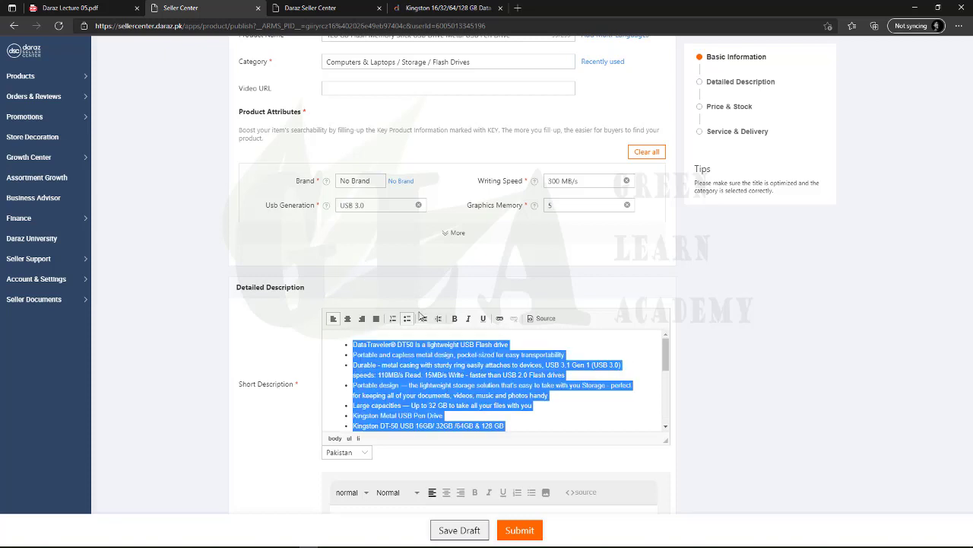
left_click(407, 318)
left_click(399, 378)
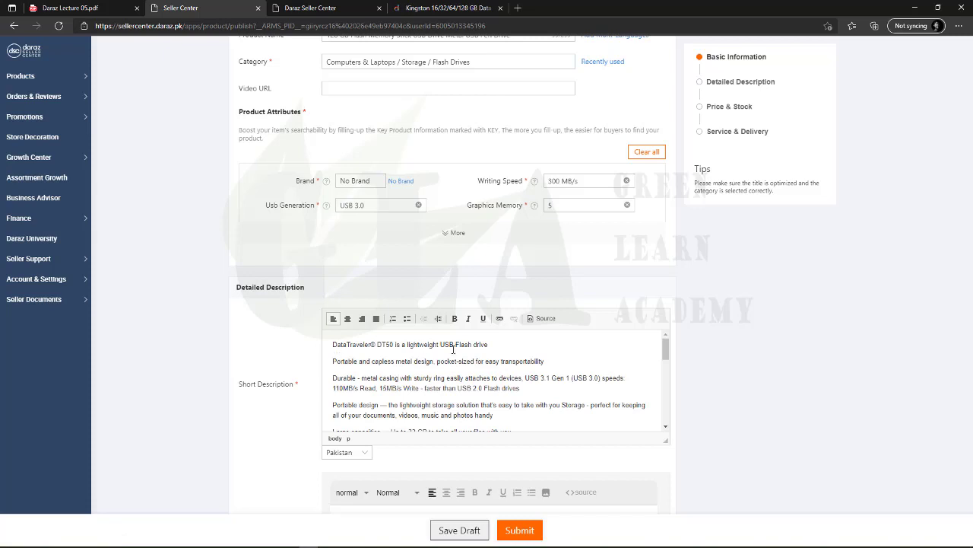
scroll(450, 373, "down", 8)
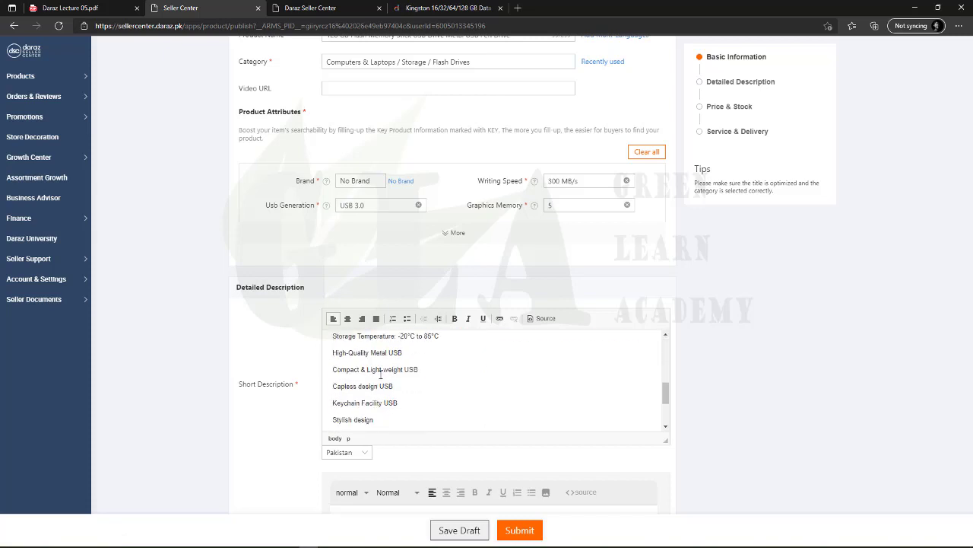
scroll(380, 373, "up", 10)
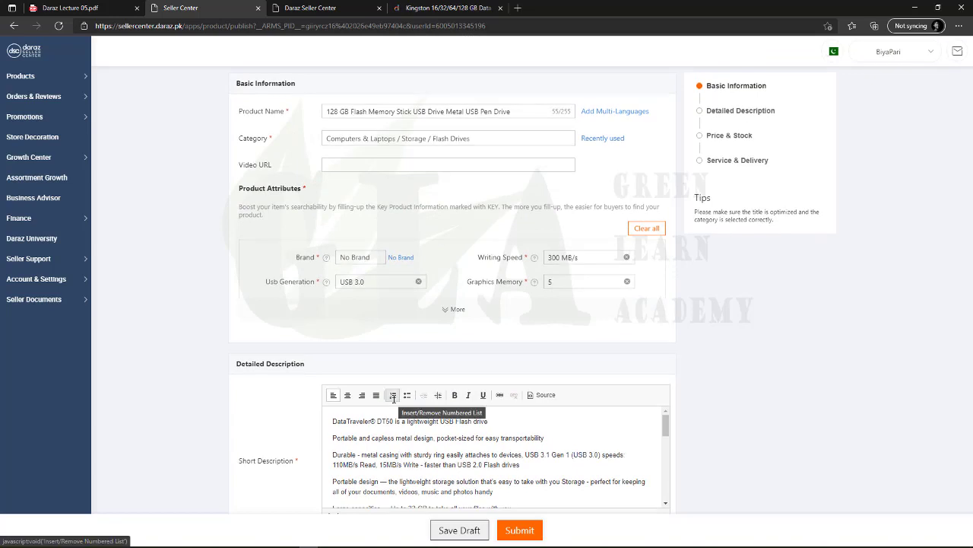
scroll(413, 443, "down", 1)
key("ctrl+a")
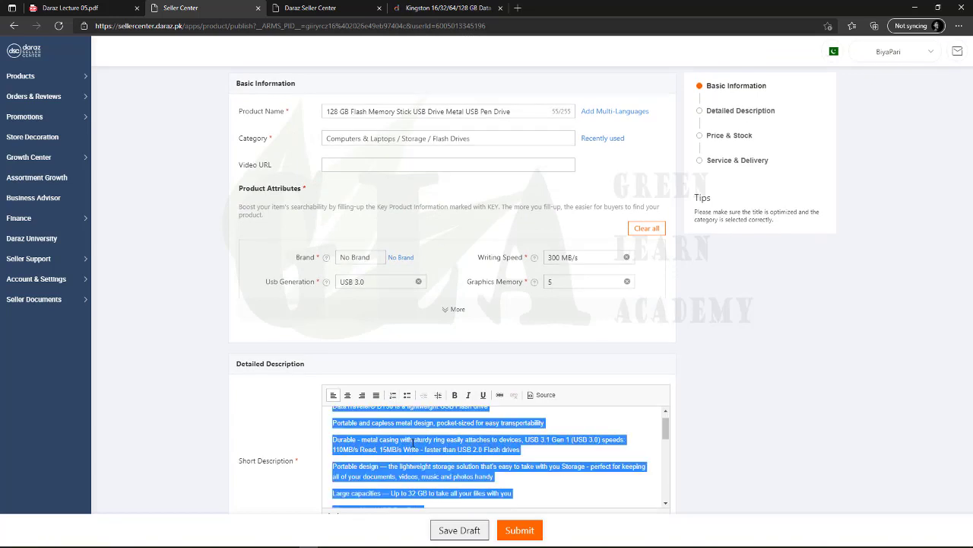
left_click(406, 395)
left_click(417, 414)
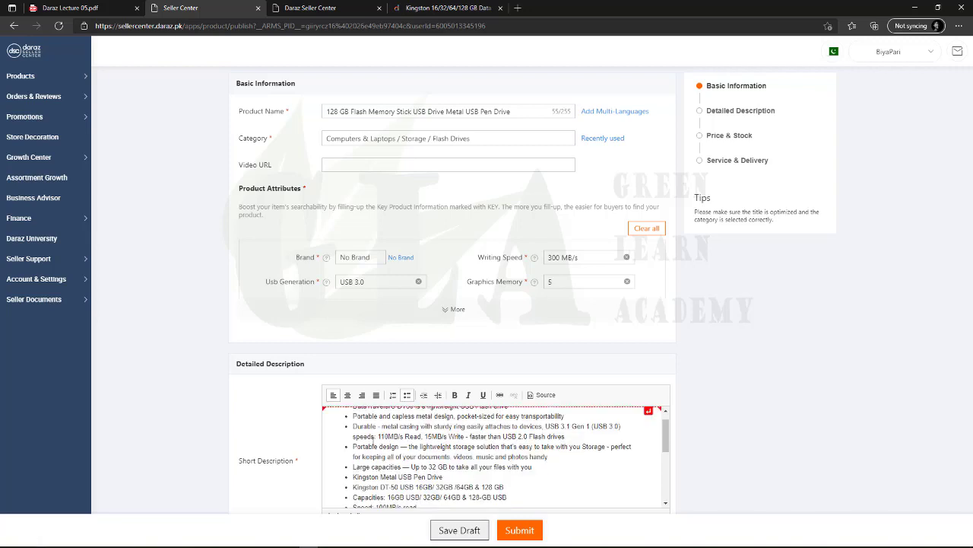
scroll(459, 448, "down", 3)
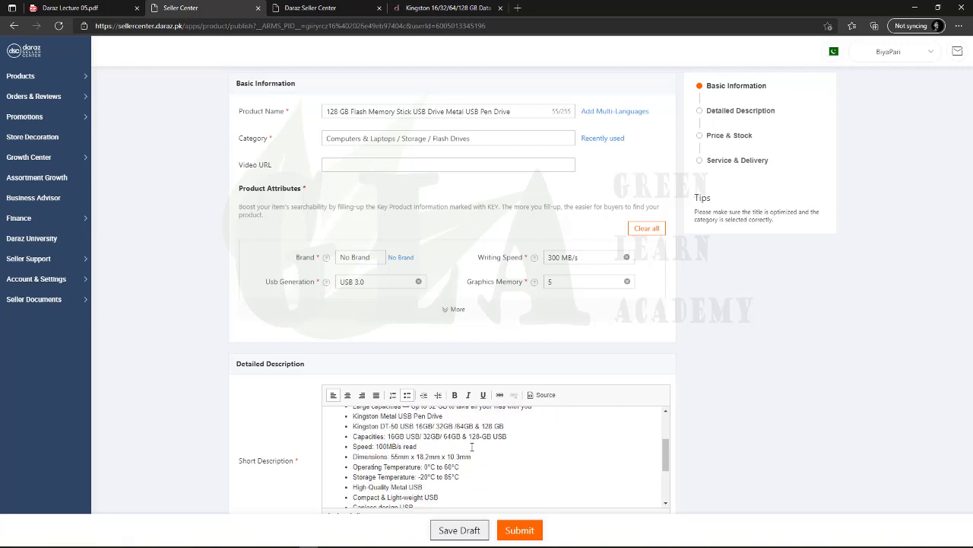
scroll(460, 449, "up", 3)
scroll(274, 316, "down", 2)
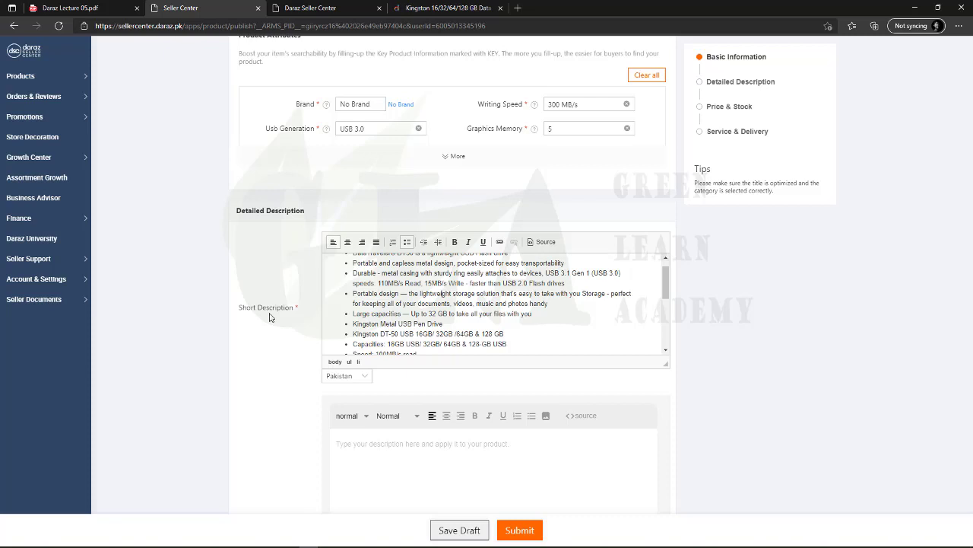
Check the Kingston product page on Daraz
left_click(448, 8)
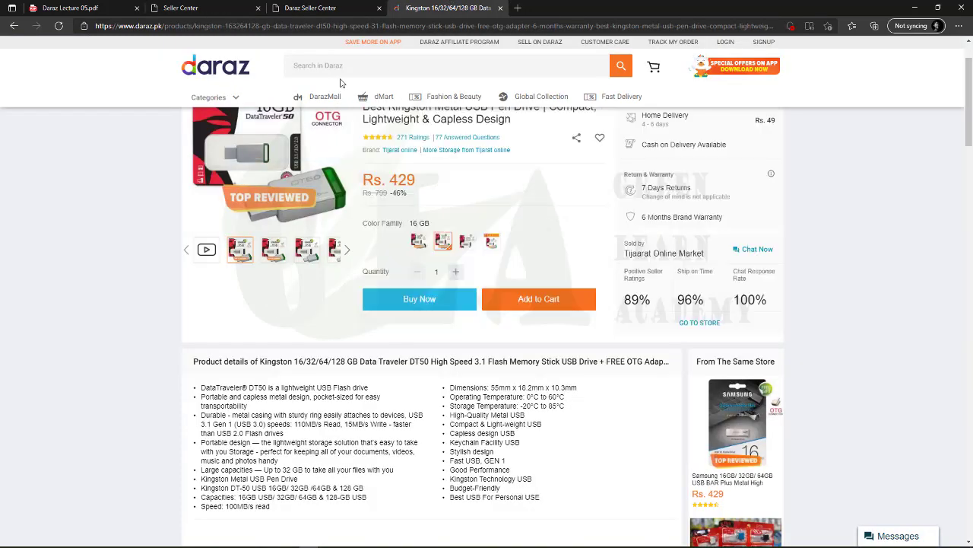
scroll(389, 199, "up", 1)
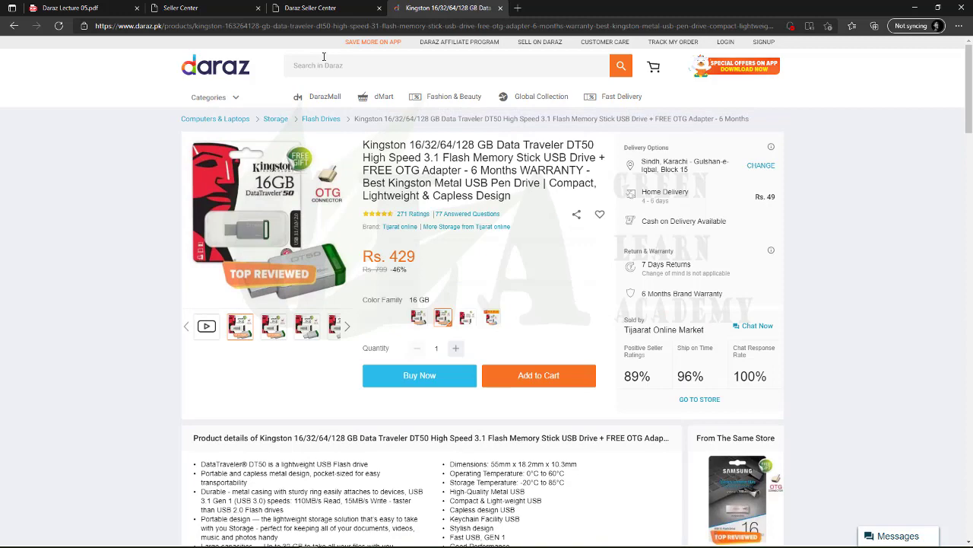
left_click(350, 61)
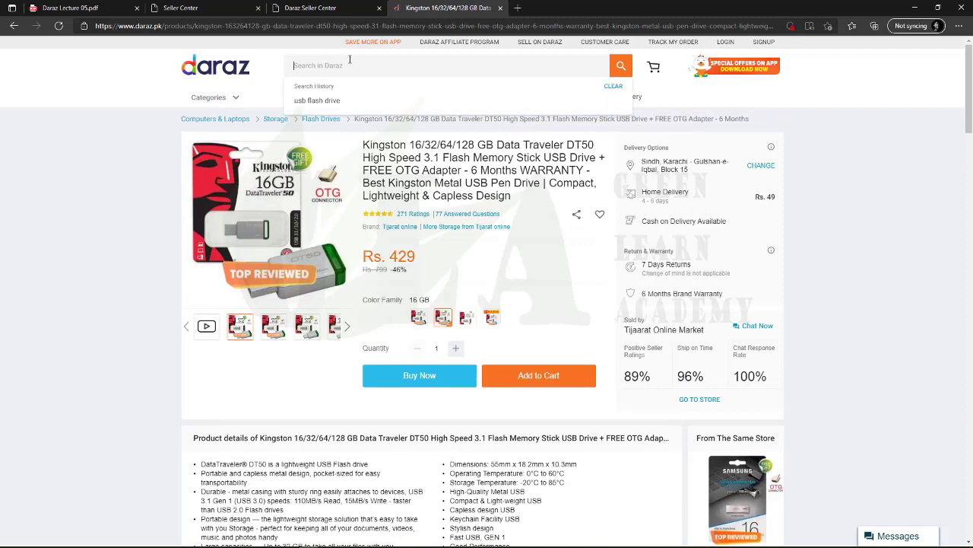
Scroll the listing form to the empty English description editor and place the cursor there
left_click(181, 8)
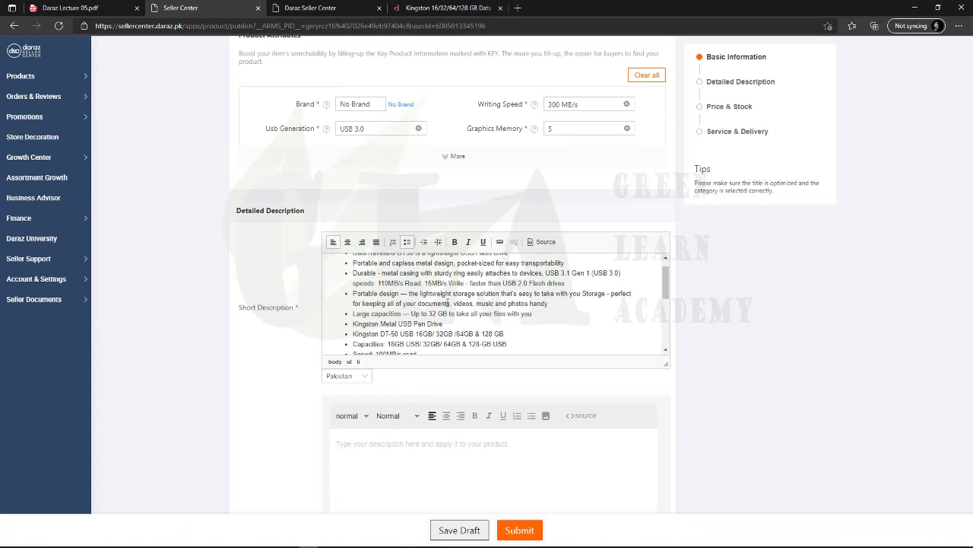
scroll(439, 397, "down", 2)
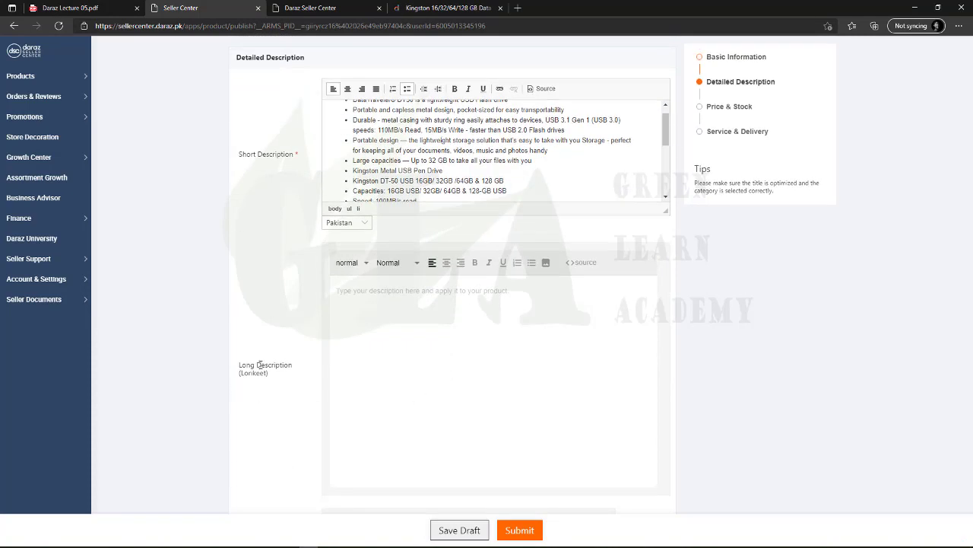
scroll(408, 406, "down", 2)
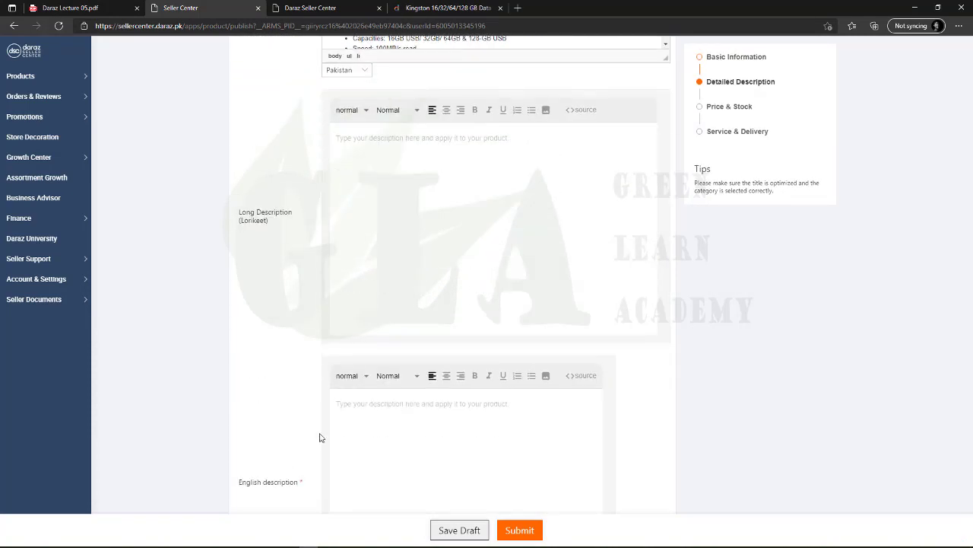
scroll(319, 380, "up", 1)
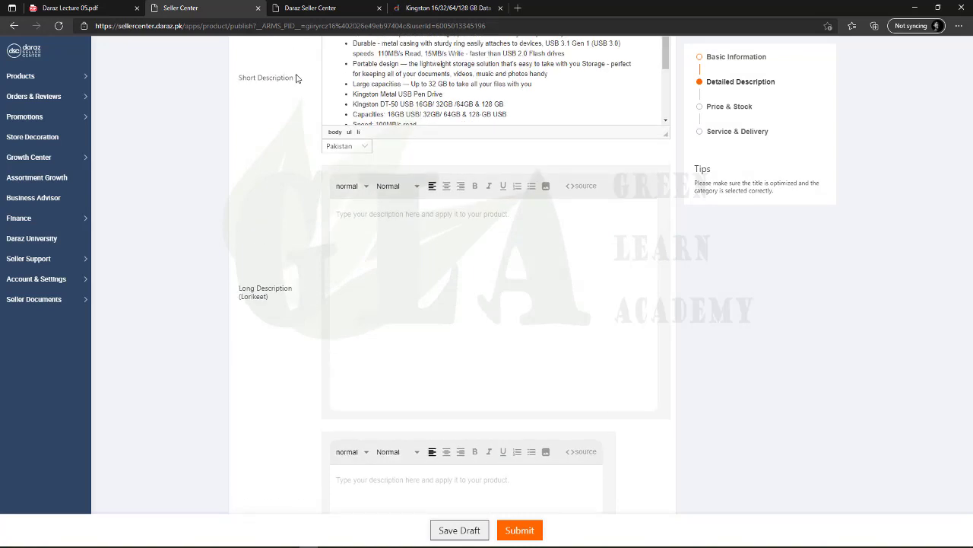
scroll(317, 274, "down", 4)
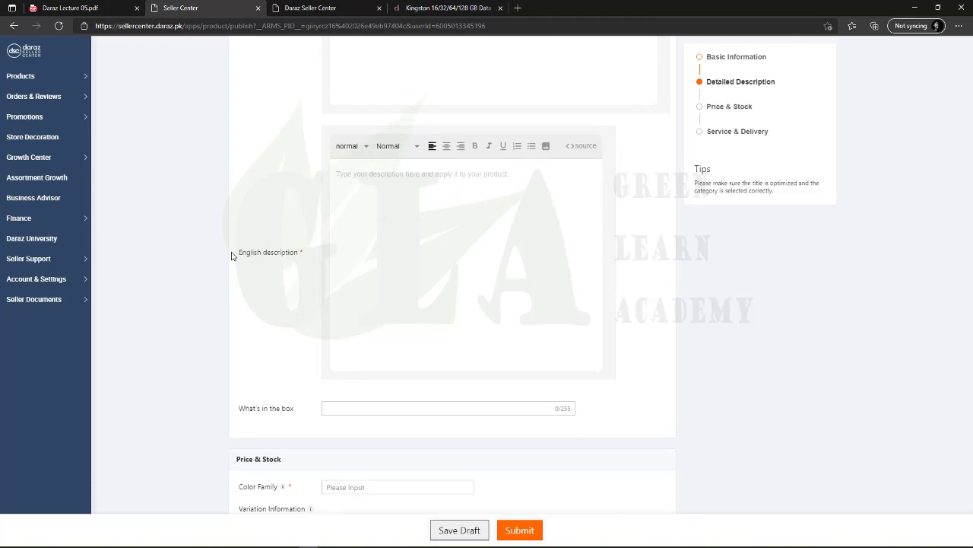
left_click_drag(233, 254, 302, 255)
left_click(303, 256)
scroll(311, 276, "up", 1)
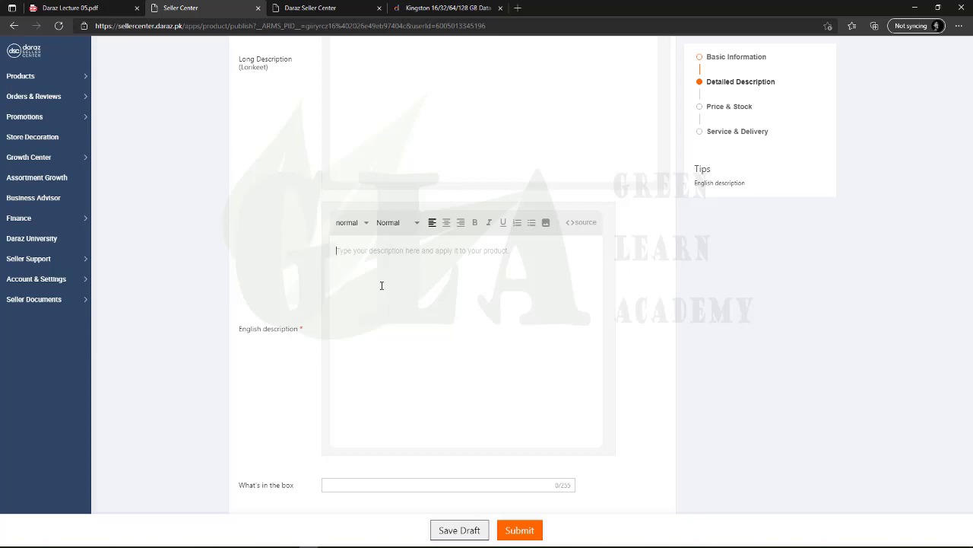
Expand the full description on the Kingston product page
left_click(460, 8)
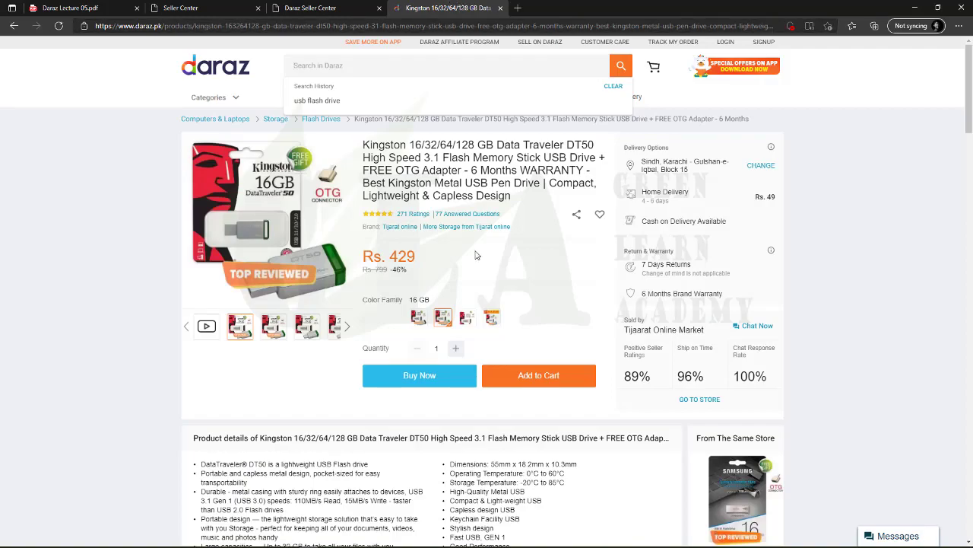
scroll(351, 272, "down", 5)
scroll(351, 272, "down", 3)
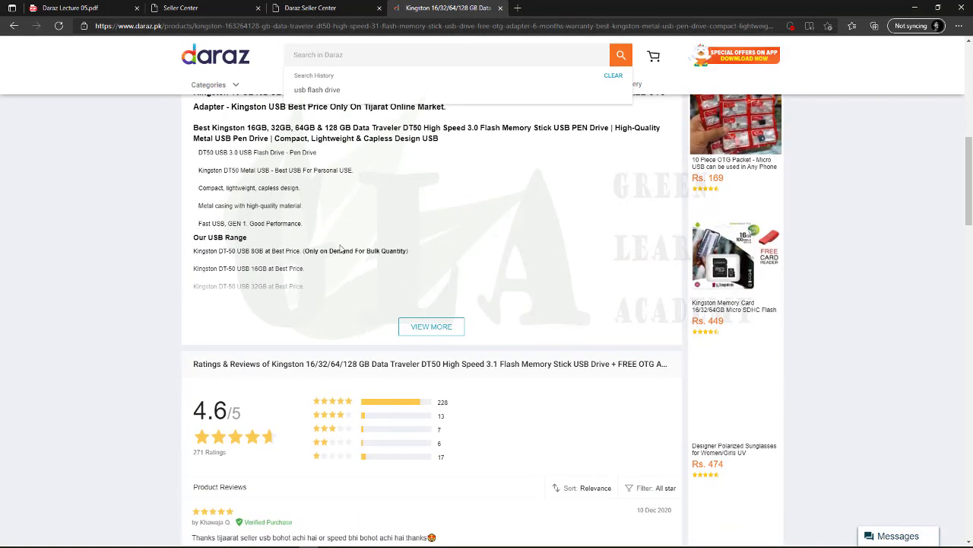
left_click(430, 324)
scroll(354, 364, "down", 10)
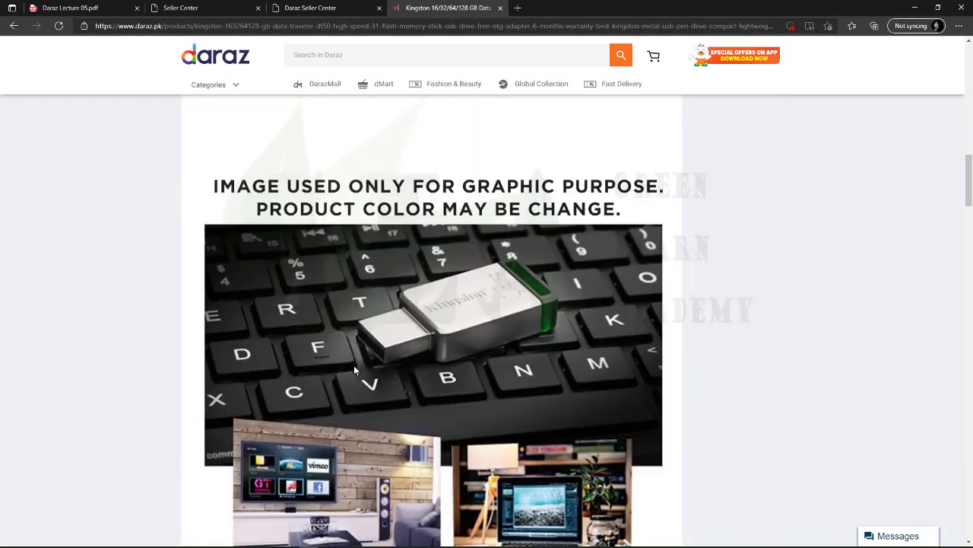
scroll(354, 370, "up", 10)
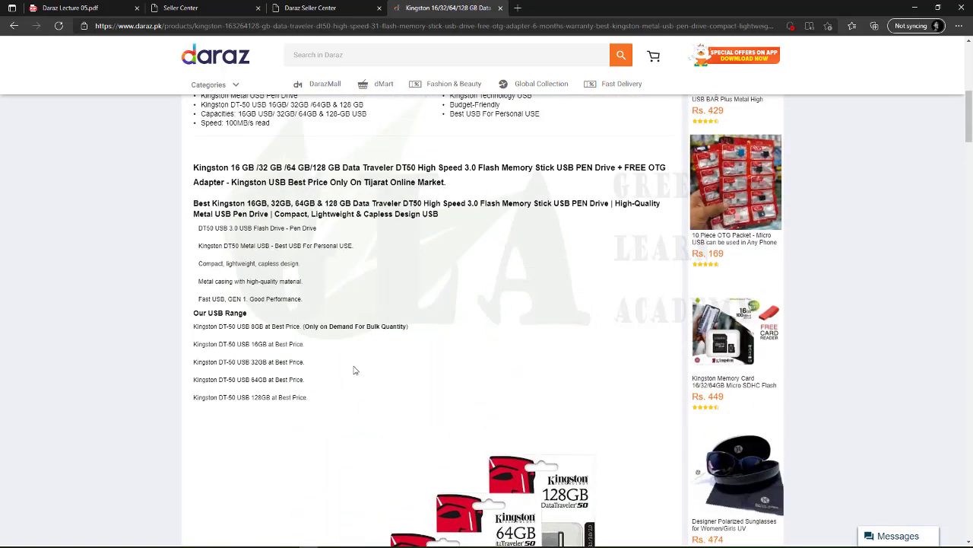
Test-select the Kingston 16 GB title heading and the DT-50 USB range lines
left_click_drag(195, 320, 456, 371)
left_click(384, 356)
left_click_drag(200, 382, 304, 441)
left_click(313, 461)
scroll(308, 458, "down", 2)
mouse_move(195, 327)
left_mouse_down()
mouse_move(330, 398)
mouse_move(199, 344)
left_mouse_up()
left_click(323, 405)
left_click(209, 359)
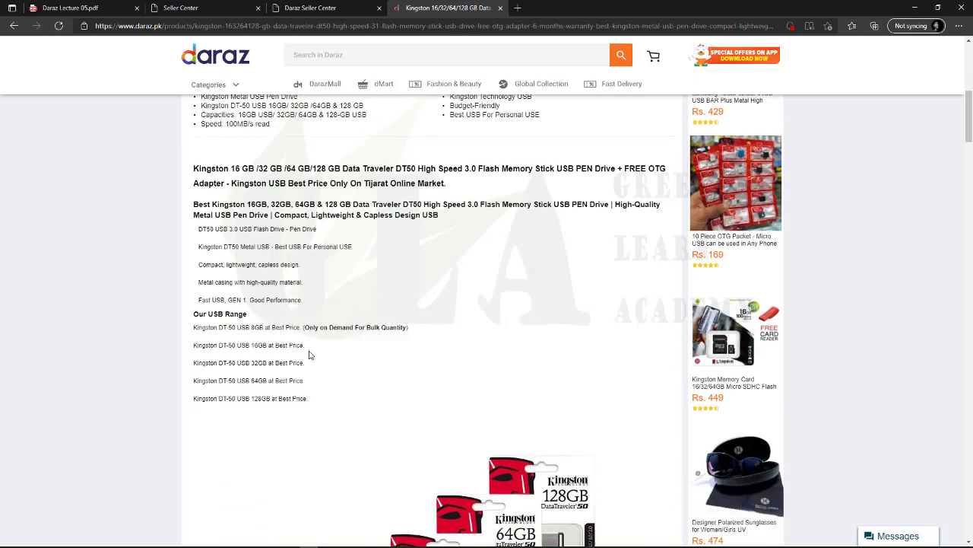
mouse_move(309, 350)
left_mouse_down()
mouse_move(195, 347)
mouse_move(305, 347)
left_mouse_up()
left_click(305, 348)
left_click_drag(198, 346, 317, 345)
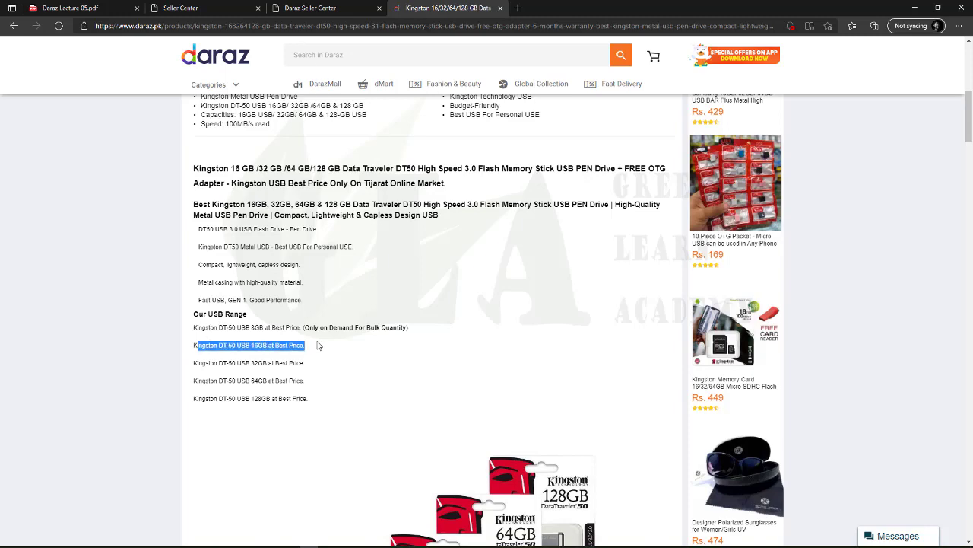
left_click(318, 345)
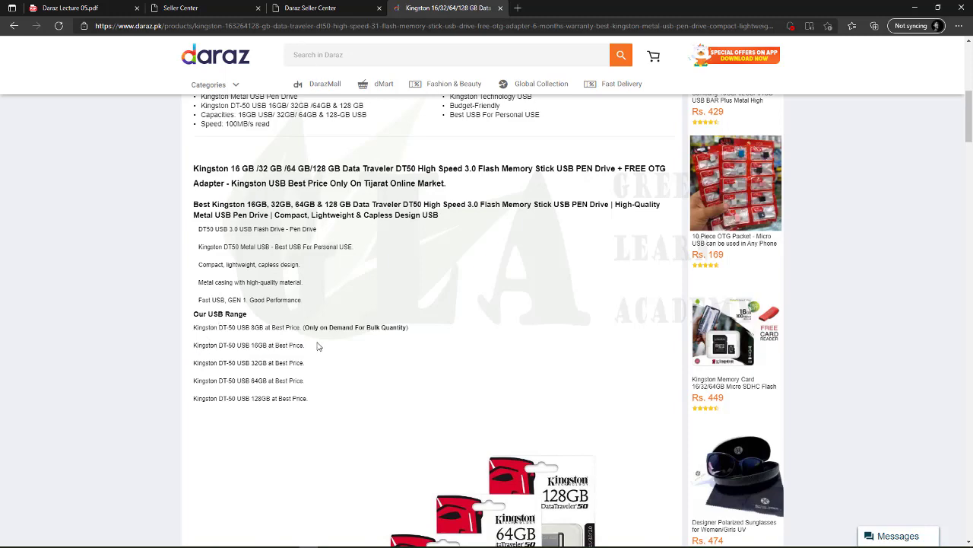
Scroll through the Kingston product's long description and back to the top
scroll(335, 365, "down", 3)
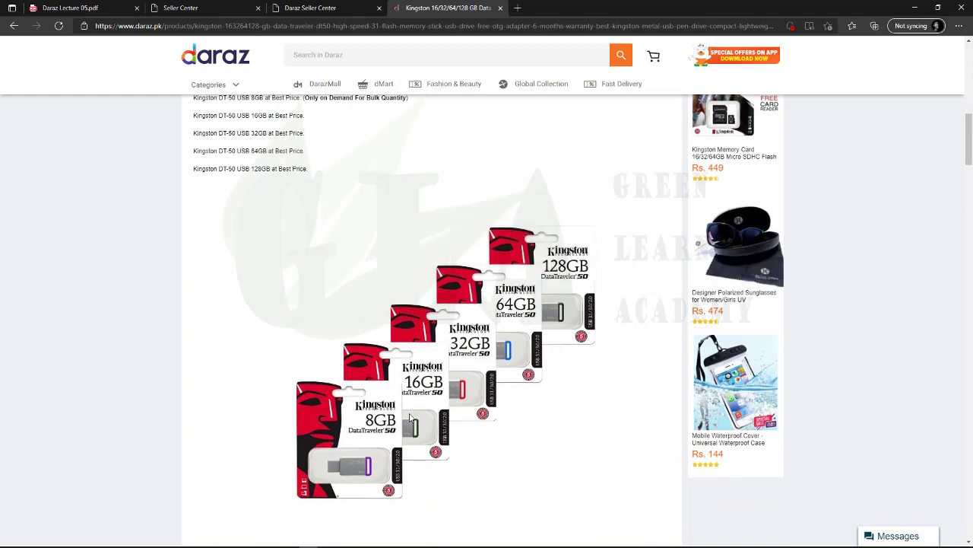
scroll(410, 417, "down", 1)
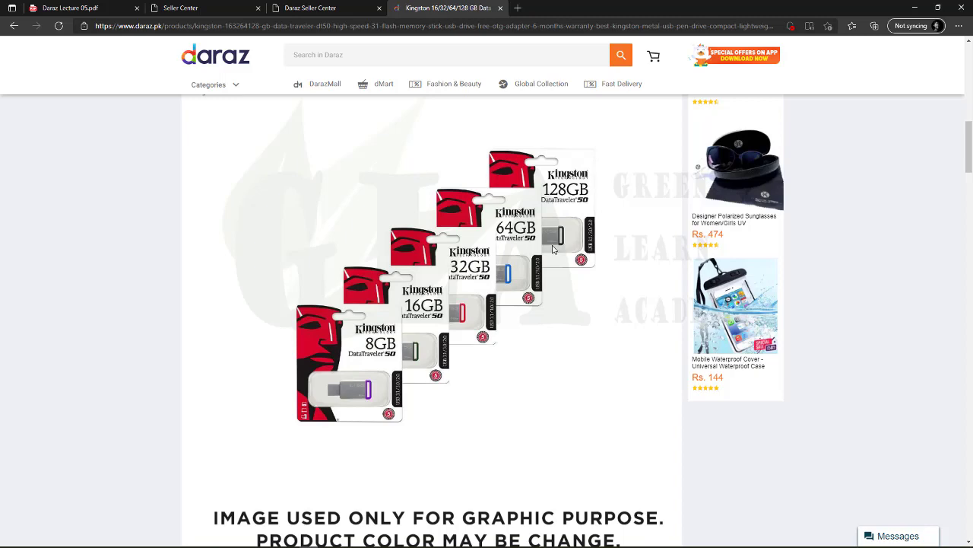
scroll(552, 248, "down", 5)
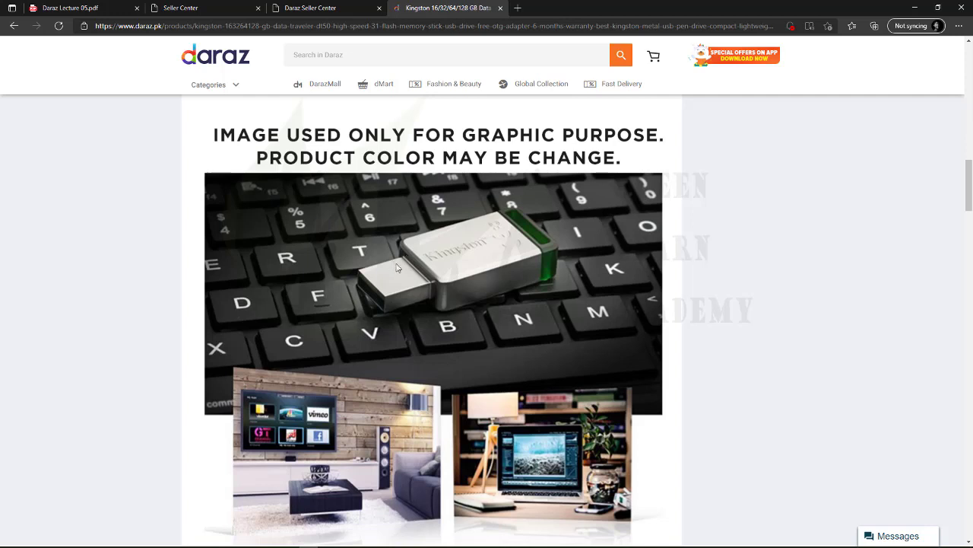
scroll(322, 239, "down", 2)
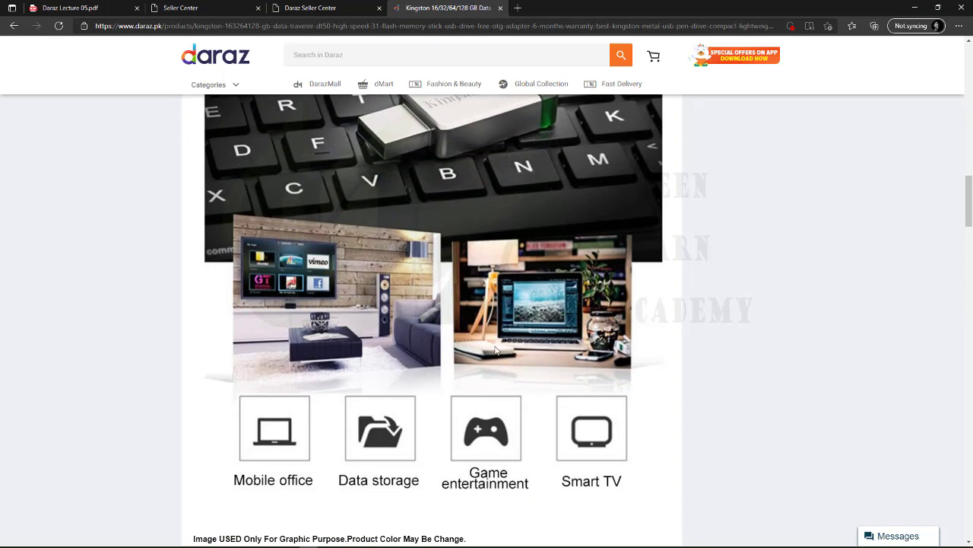
scroll(495, 349, "down", 3)
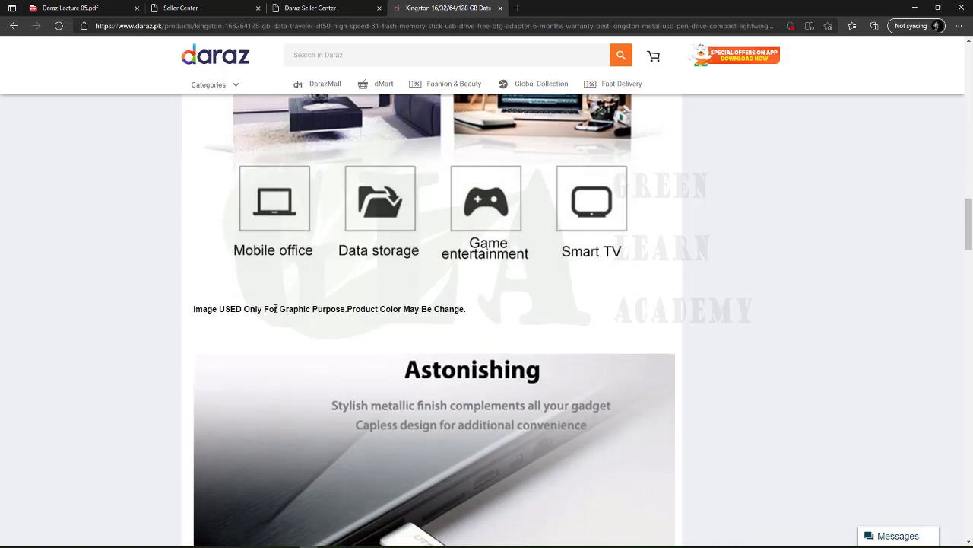
scroll(405, 365, "down", 4)
scroll(404, 365, "down", 5)
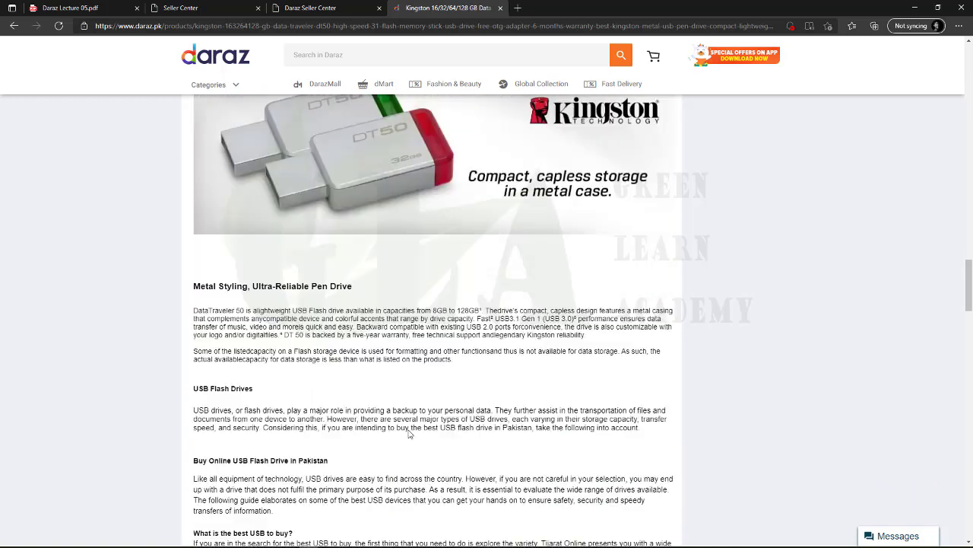
left_click_drag(199, 231, 278, 429)
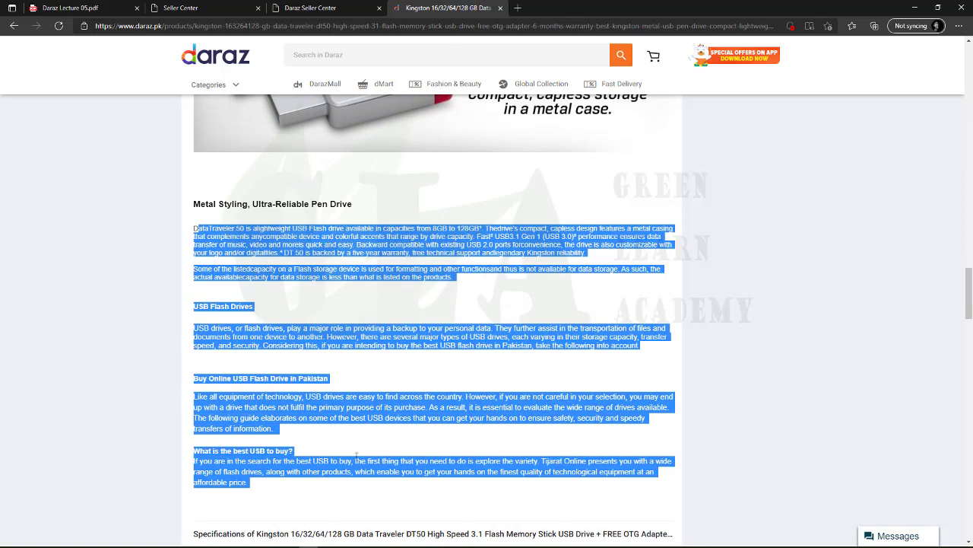
left_click(282, 429)
scroll(261, 425, "down", 3)
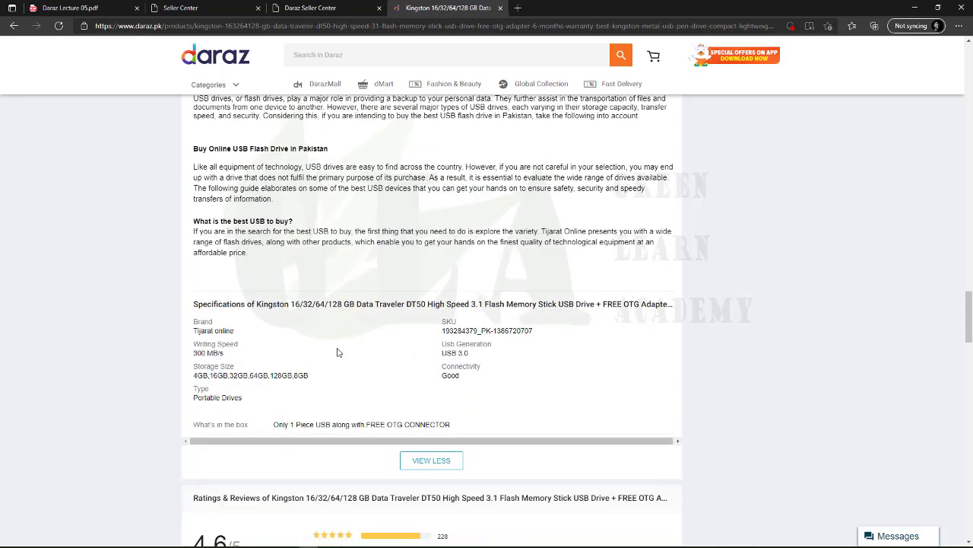
scroll(339, 351, "up", 8)
scroll(339, 351, "up", 10)
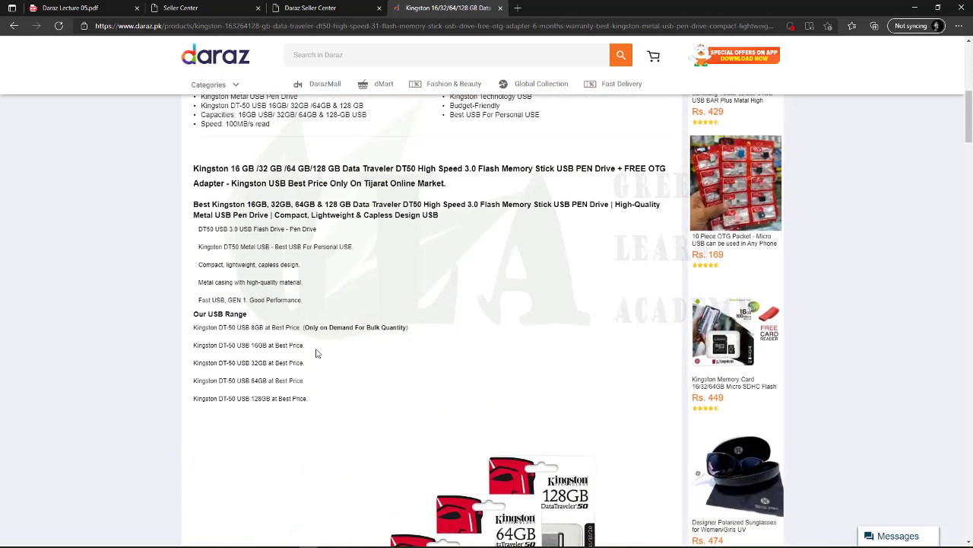
scroll(330, 383, "down", 3)
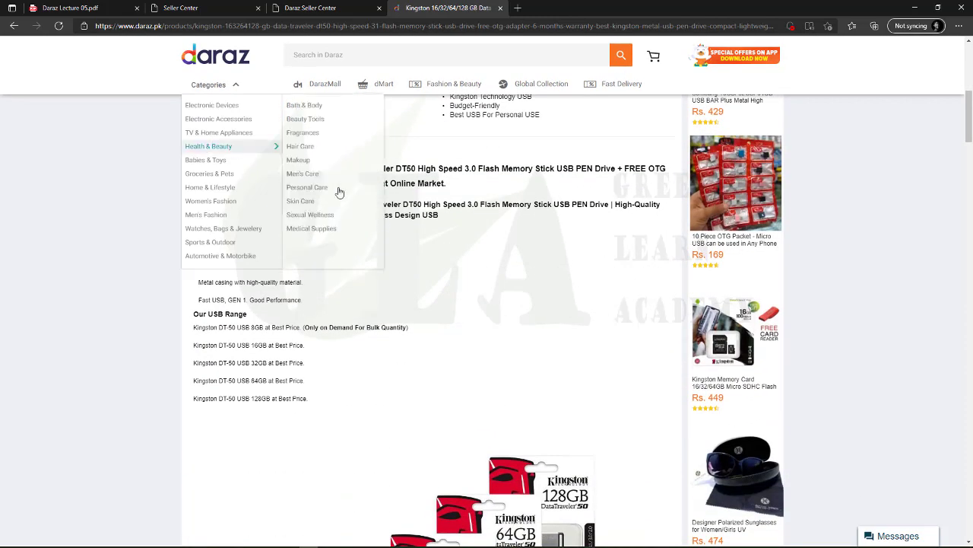
Copy the Kingston product title and bold headline for the English description
left_click_drag(193, 168, 464, 218)
right_click(339, 212)
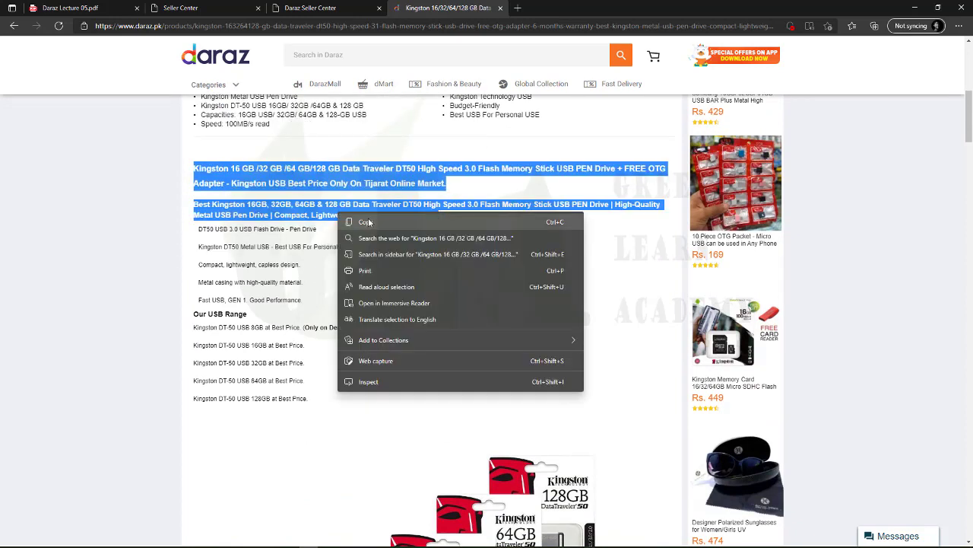
left_click(371, 222)
left_click(350, 210)
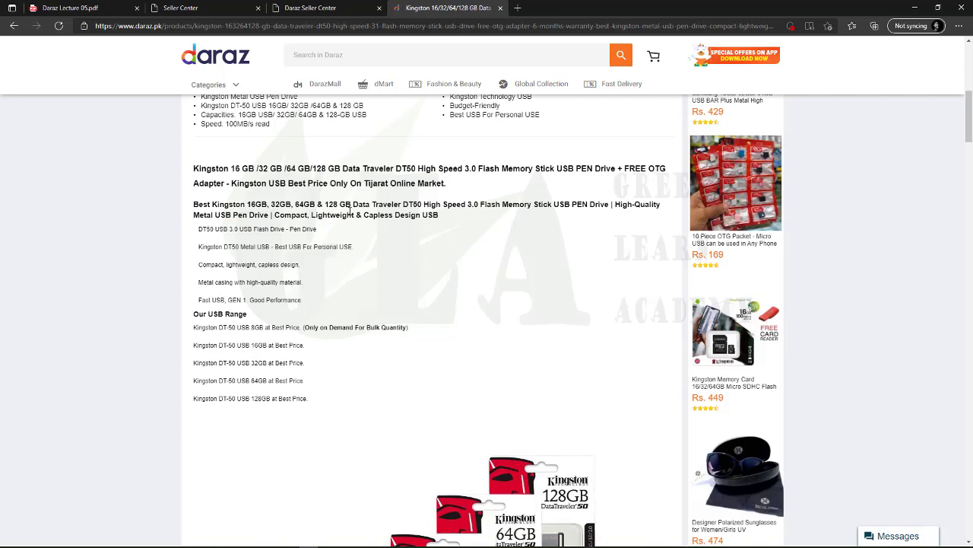
left_click(189, 7)
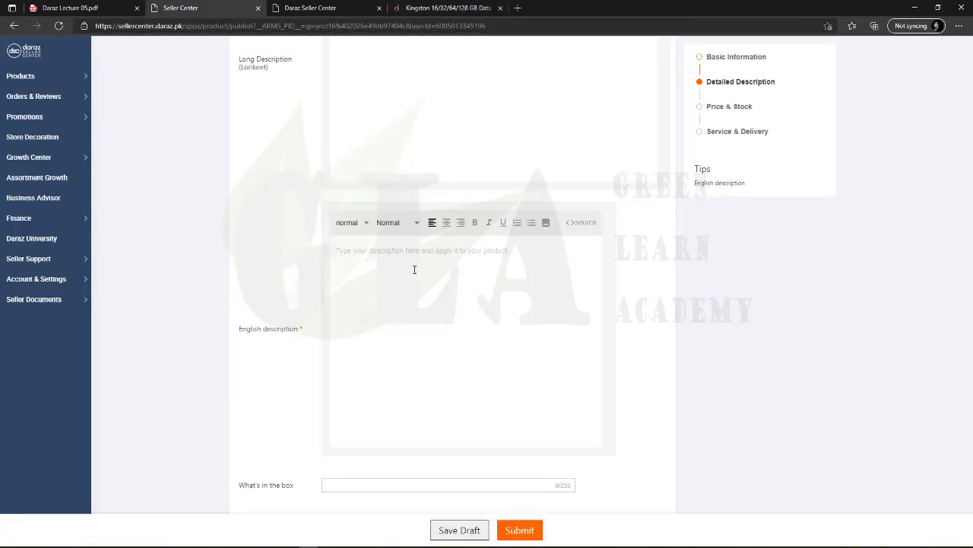
Paste the headings into the English description, then copy the feature lines through the 128GB line
key("ctrl+v")
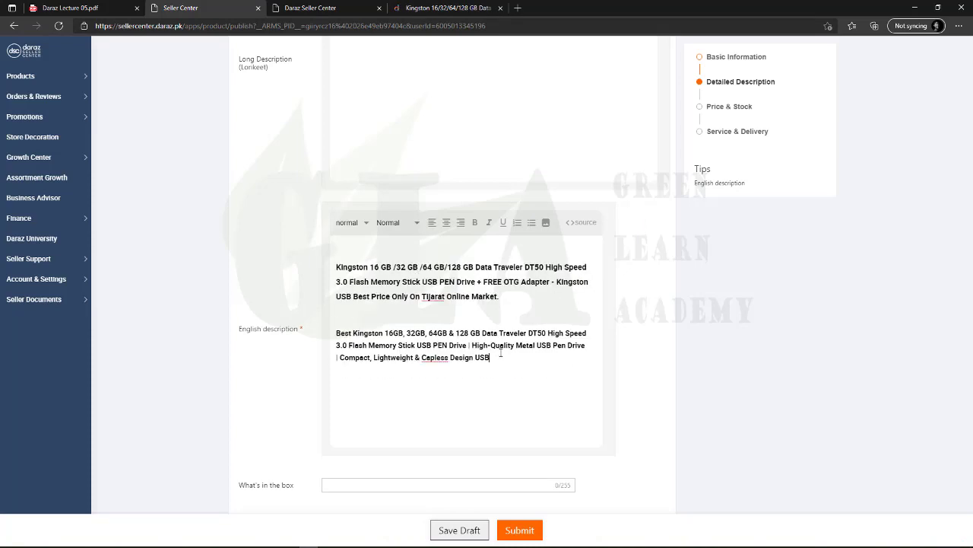
left_click(441, 7)
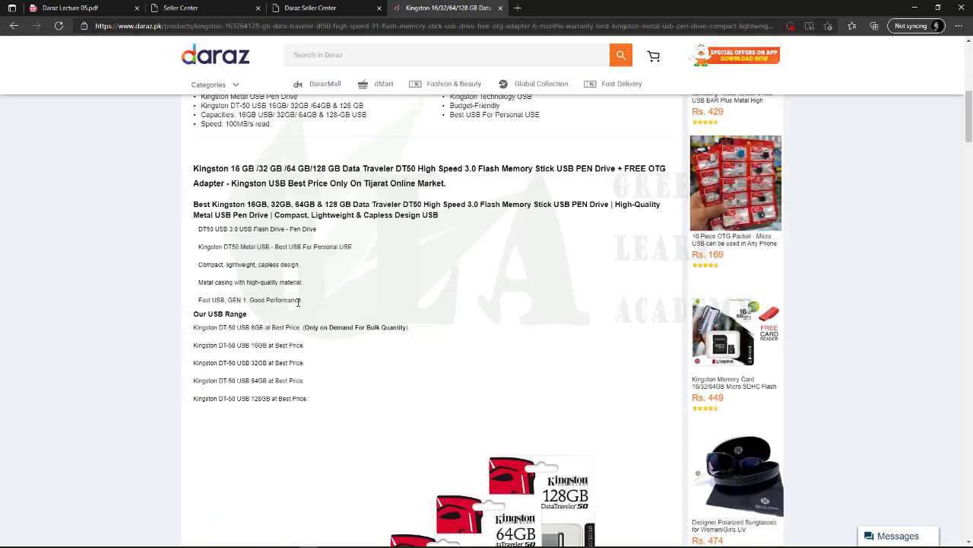
left_click_drag(199, 228, 333, 402)
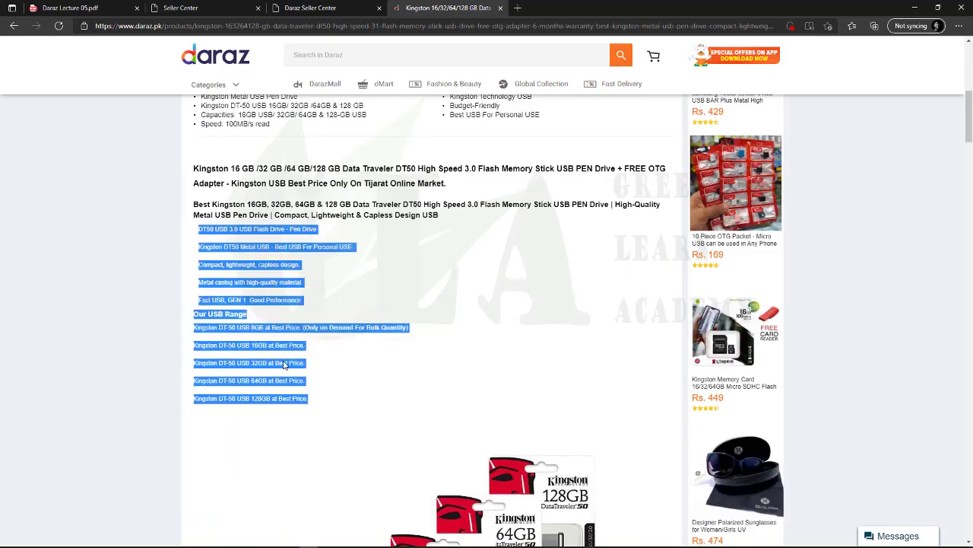
left_click(248, 354)
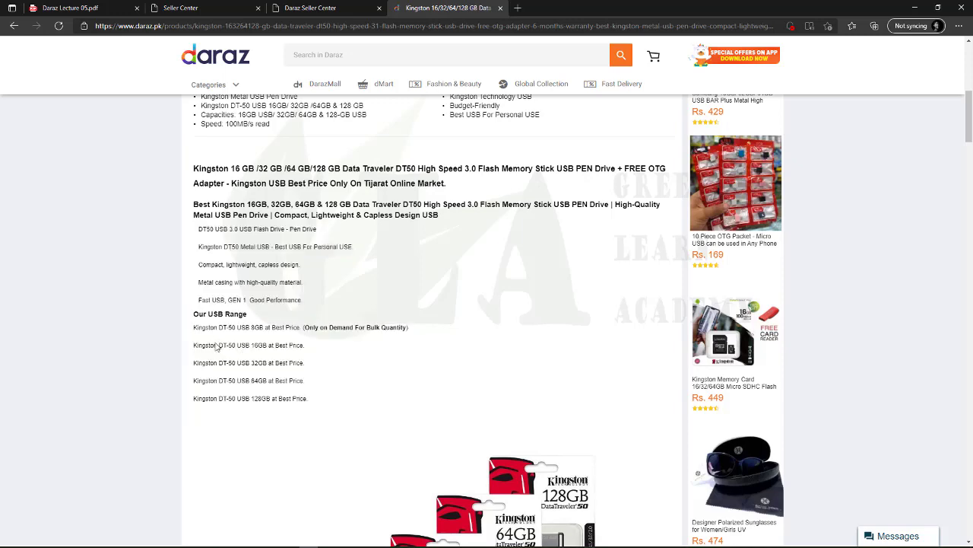
left_click_drag(306, 345, 238, 345)
left_click_drag(198, 379, 286, 380)
left_click_drag(221, 400, 305, 399)
left_click(304, 398)
left_click_drag(195, 231, 329, 404)
right_click(281, 400)
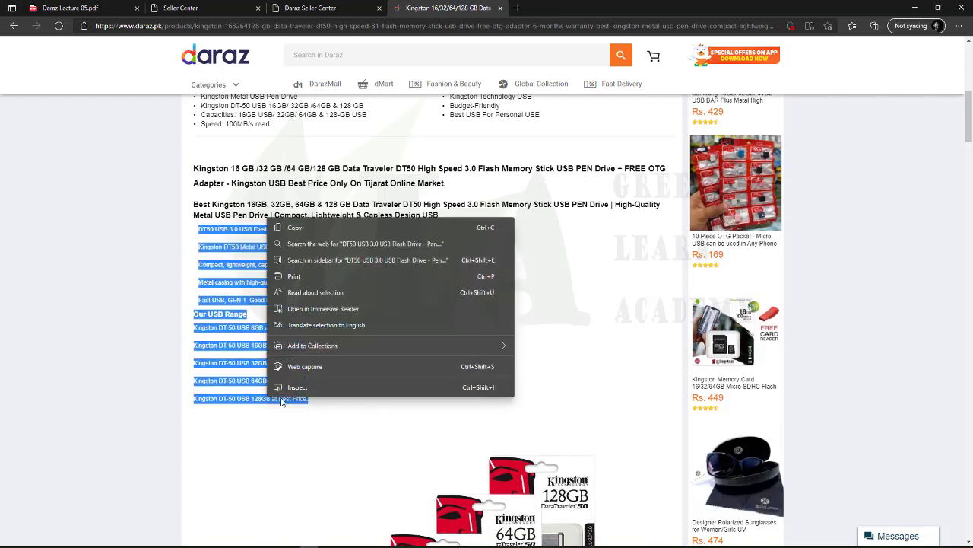
left_click(295, 227)
left_click(273, 279)
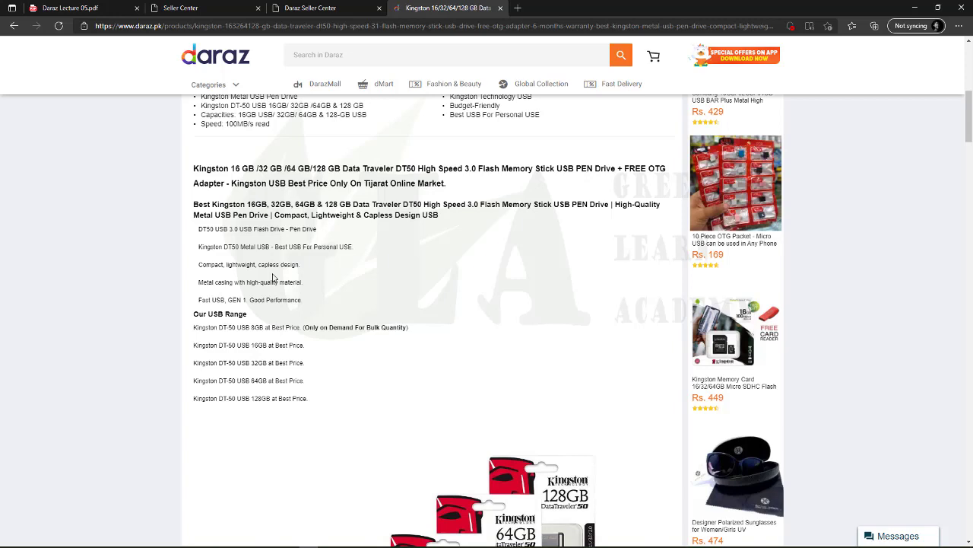
Paste the feature and Our USB Range lines into the English description, adding a blank line
left_click(177, 9)
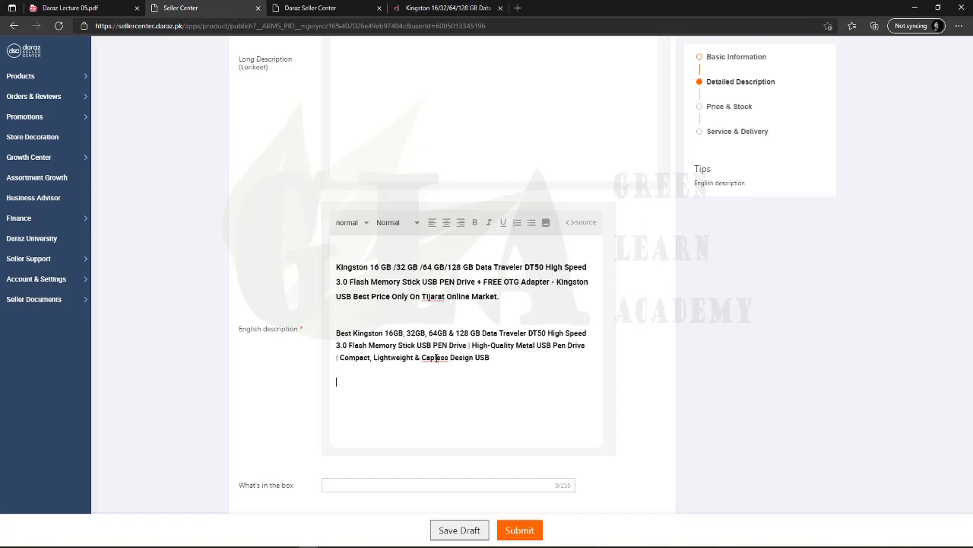
key("ctrl+v")
key("BackSpace")
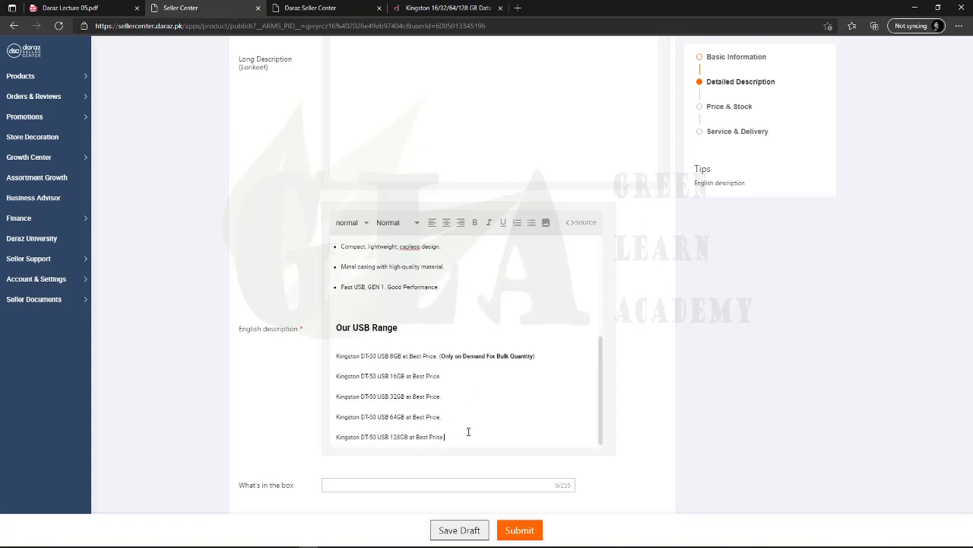
key("Return")
key("Return")
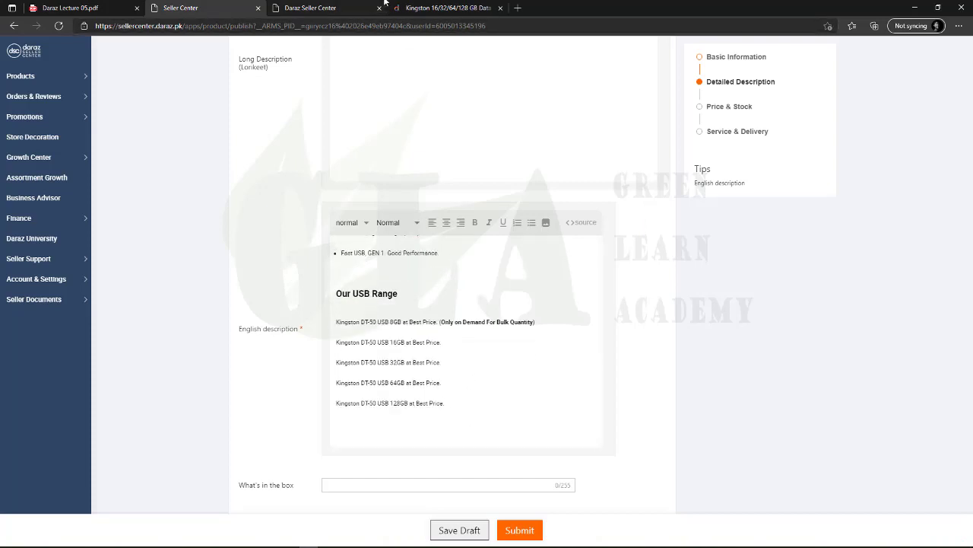
left_click(430, 8)
scroll(321, 397, "down", 3)
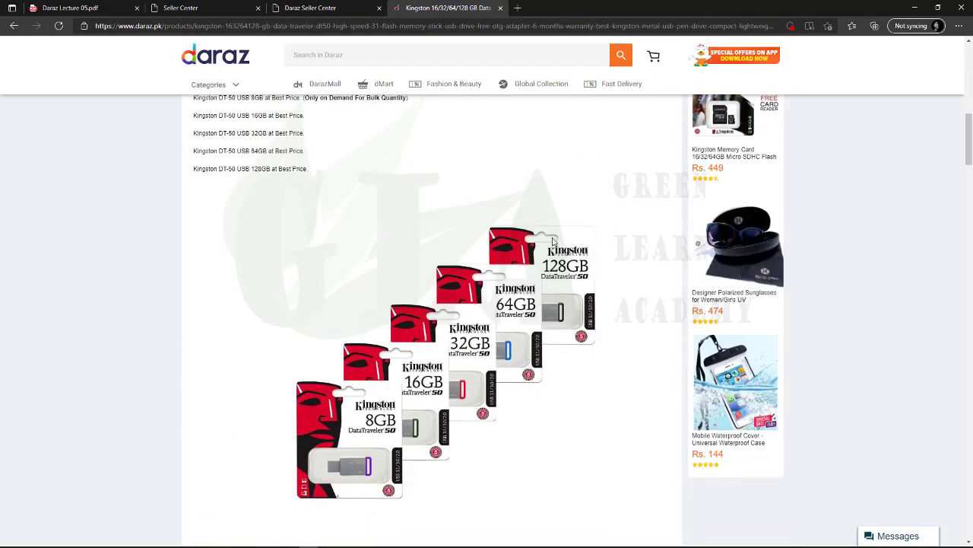
Scroll through the Kingston product page, then go back to the English description editor
scroll(384, 367, "down", 10)
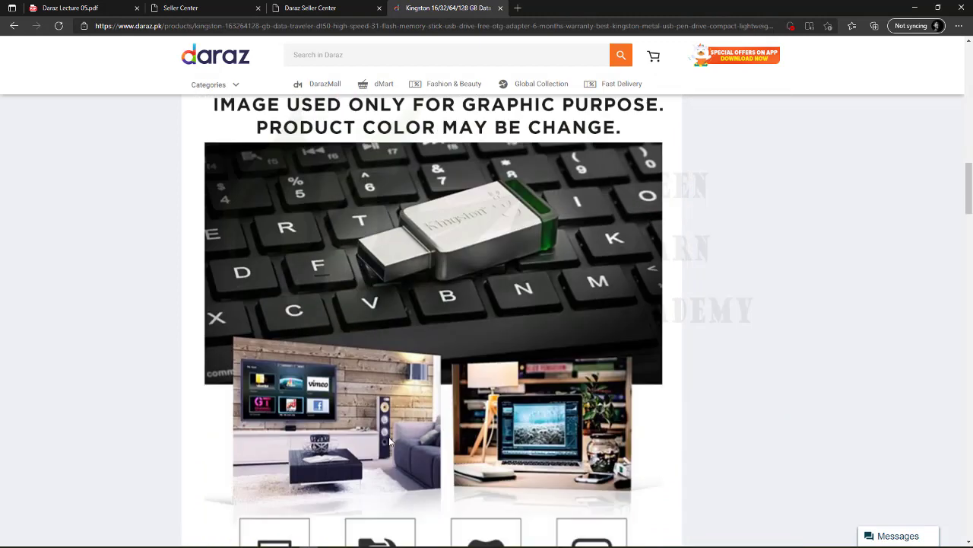
scroll(384, 367, "down", 5)
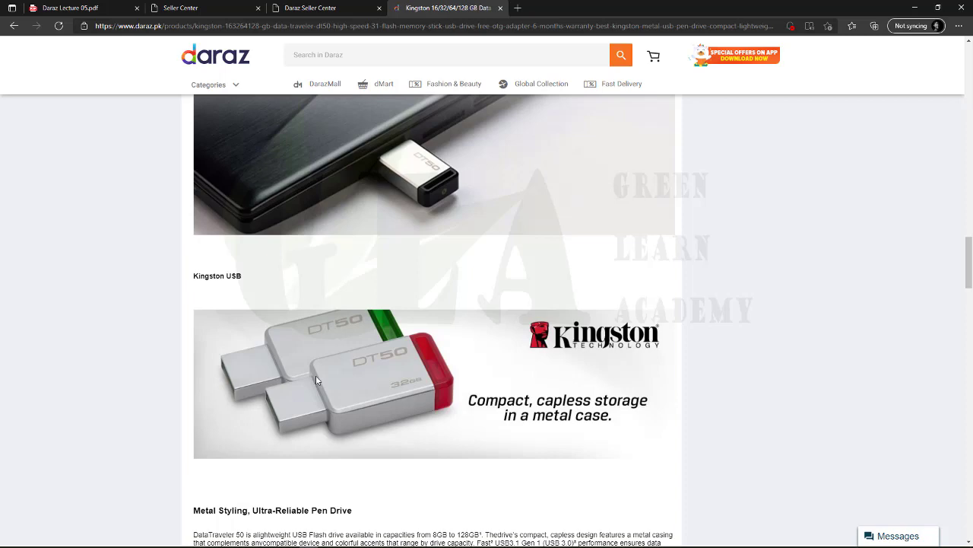
scroll(315, 375, "up", 8)
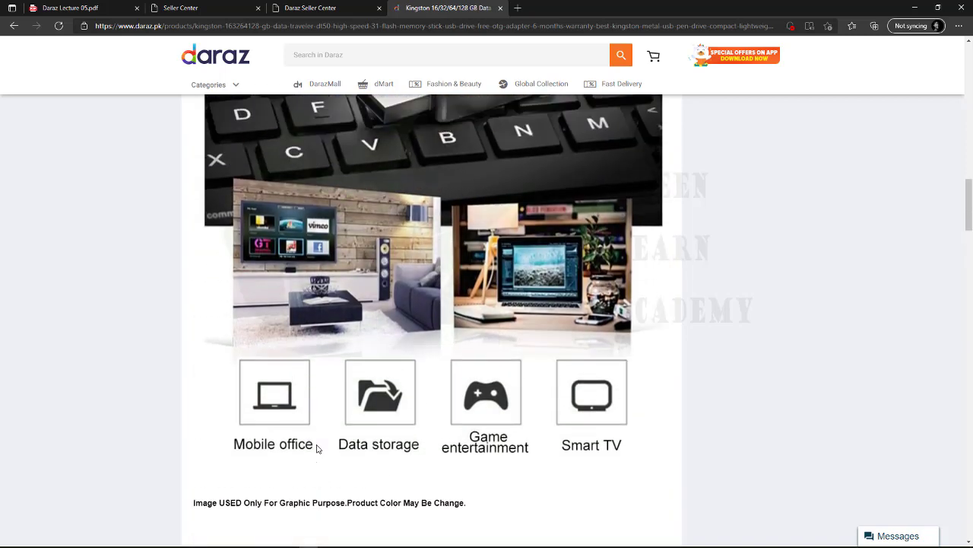
scroll(312, 449, "up", 5)
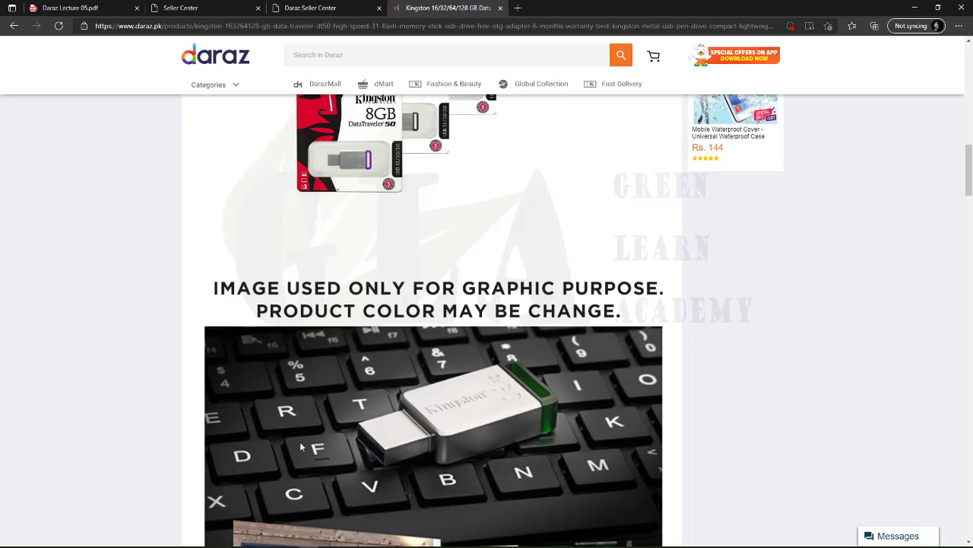
scroll(458, 395, "down", 2)
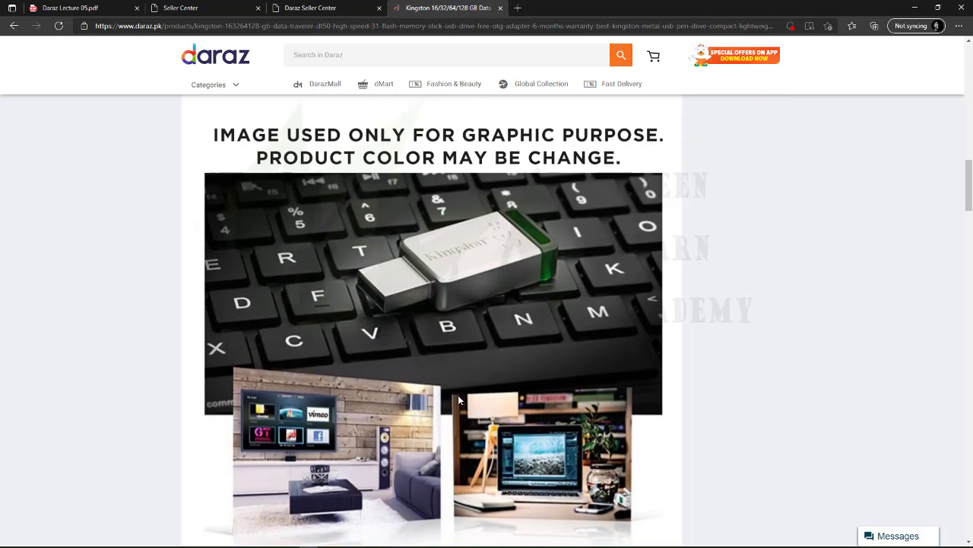
scroll(459, 397, "down", 5)
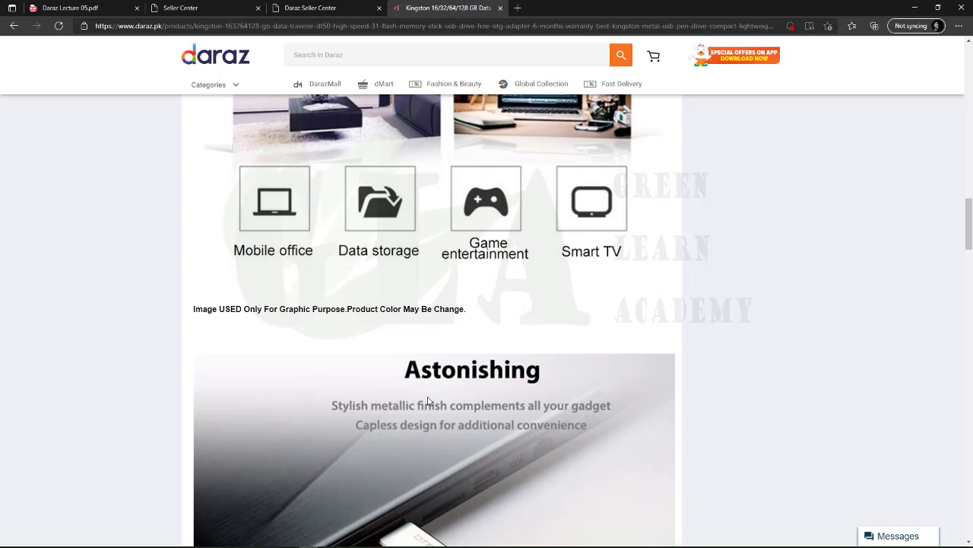
scroll(428, 401, "down", 6)
left_click(190, 8)
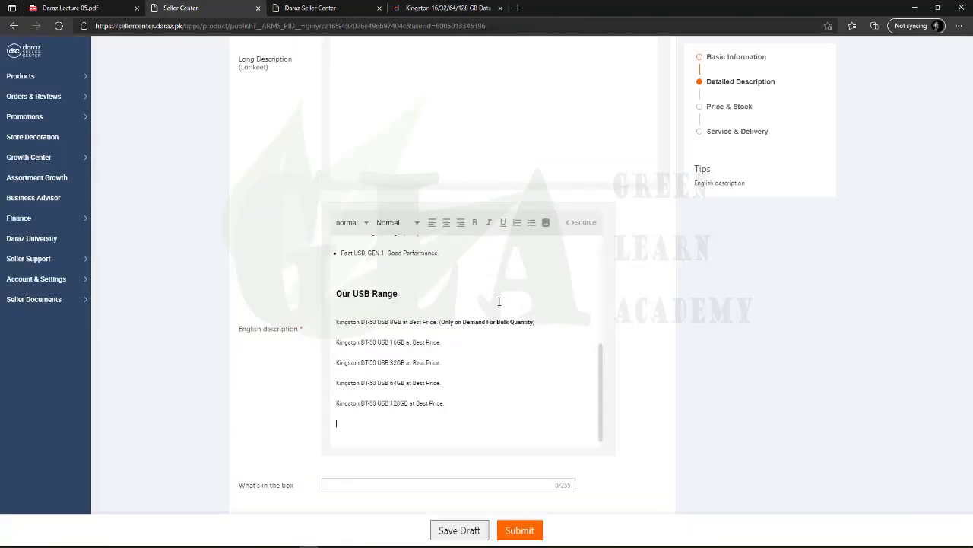
Insert the Kingston swivel-drive banner from Downloads into the English description
left_click(545, 225)
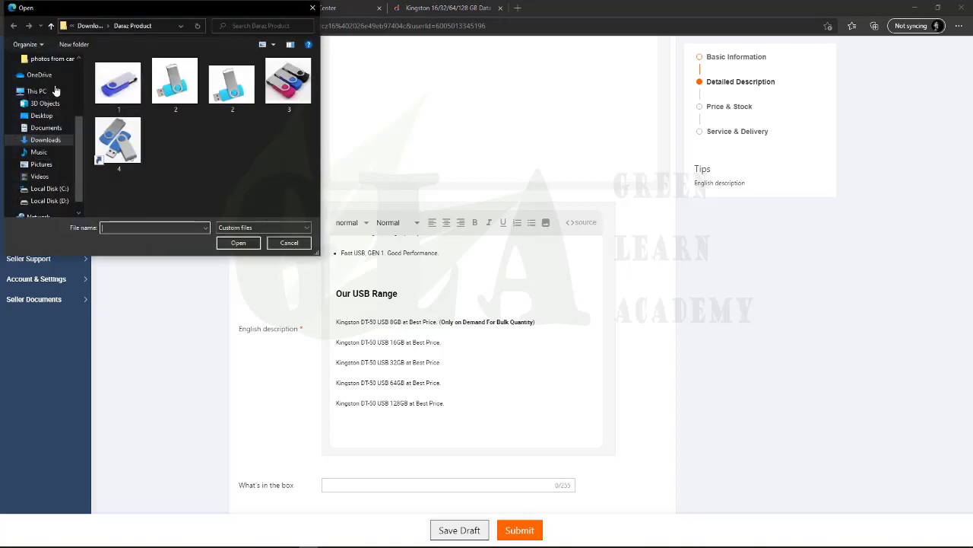
left_click(89, 26)
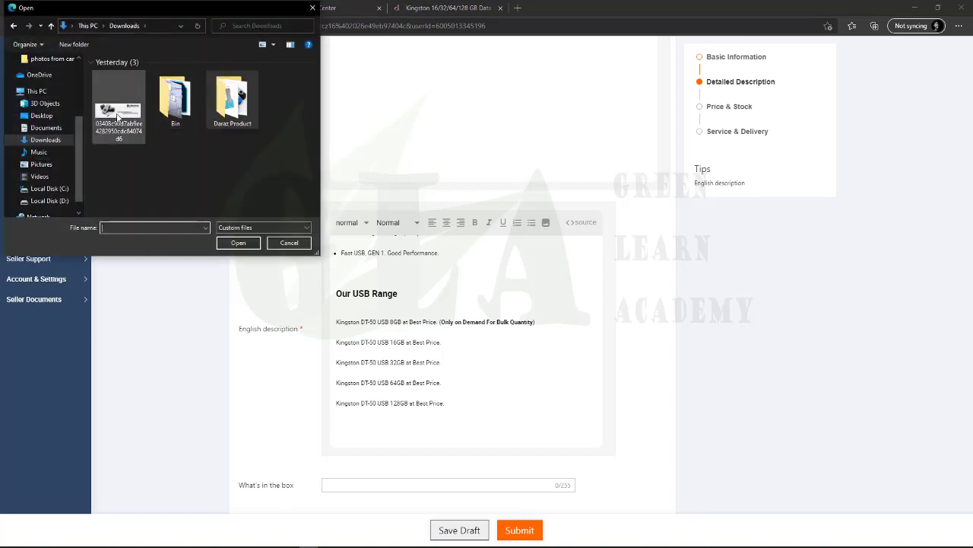
double_click(119, 114)
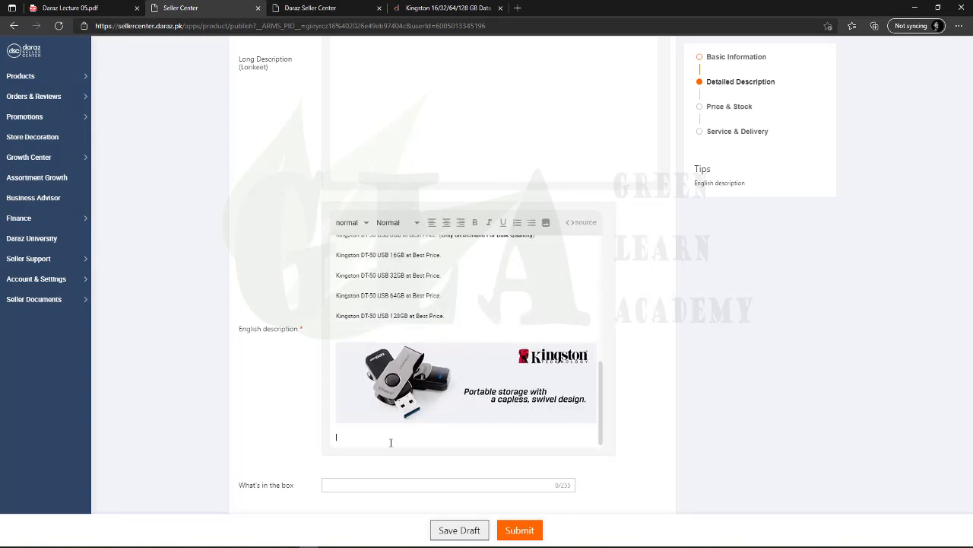
Insert the blue USB drive photo from the Daraz Product folder below the banner
left_click(545, 223)
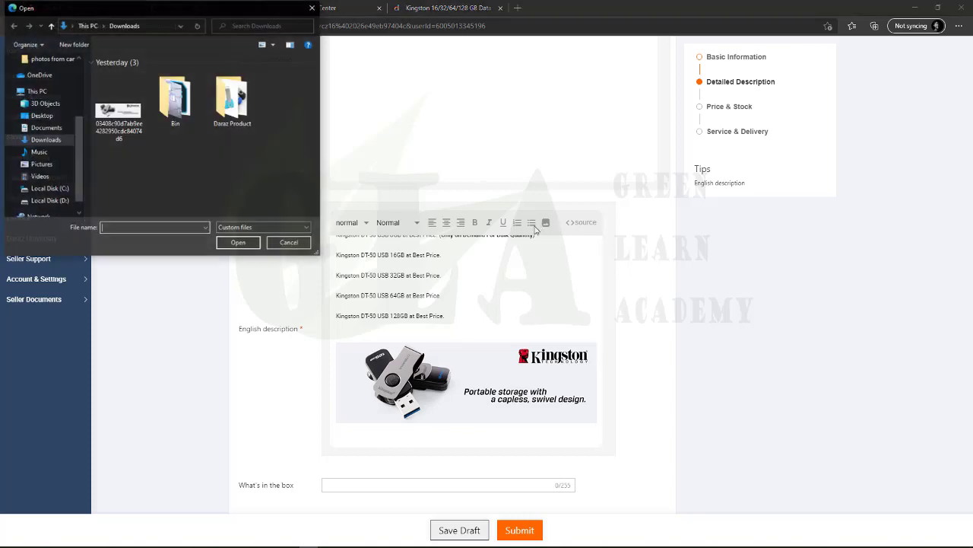
double_click(213, 86)
double_click(238, 89)
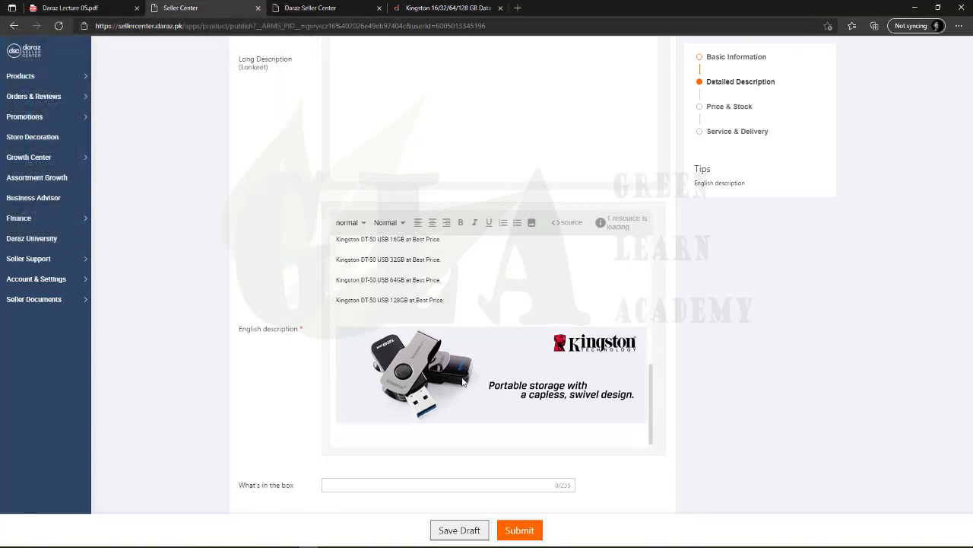
scroll(459, 377, "down", 5)
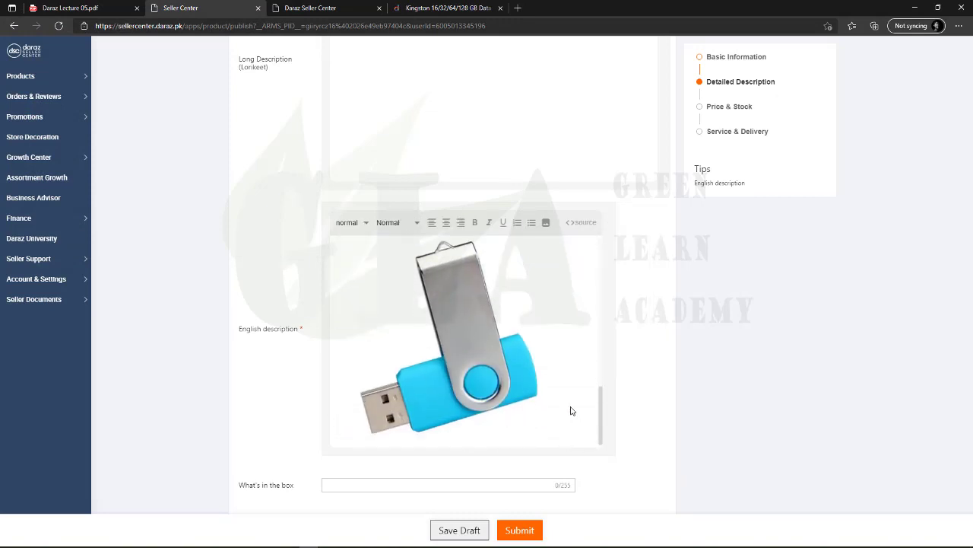
left_click(420, 428)
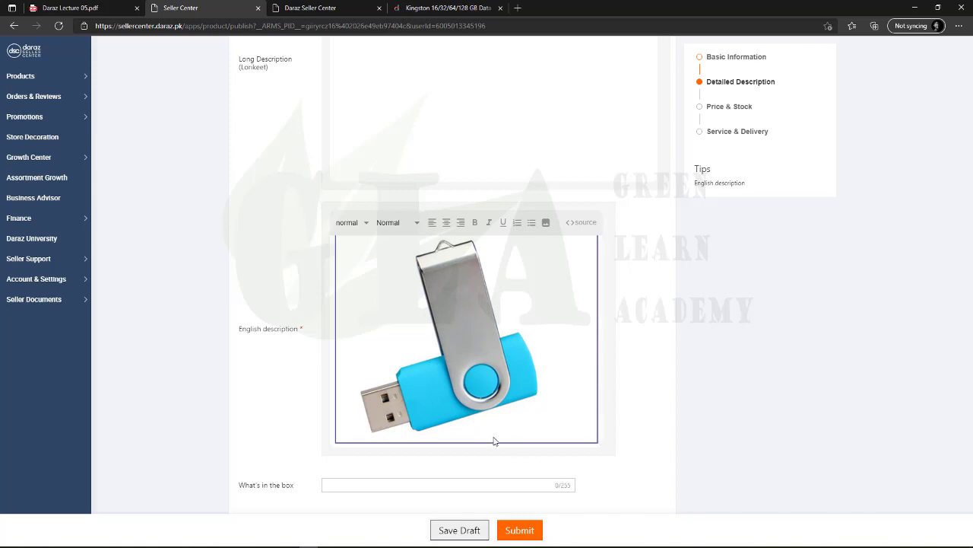
scroll(502, 426, "up", 3)
left_click(543, 401)
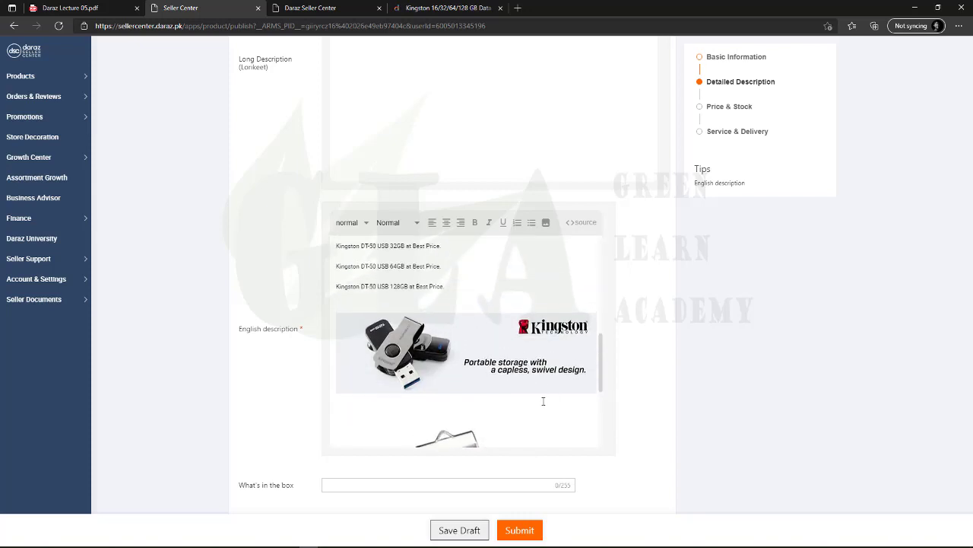
key("Down")
key("Down")
key("Down")
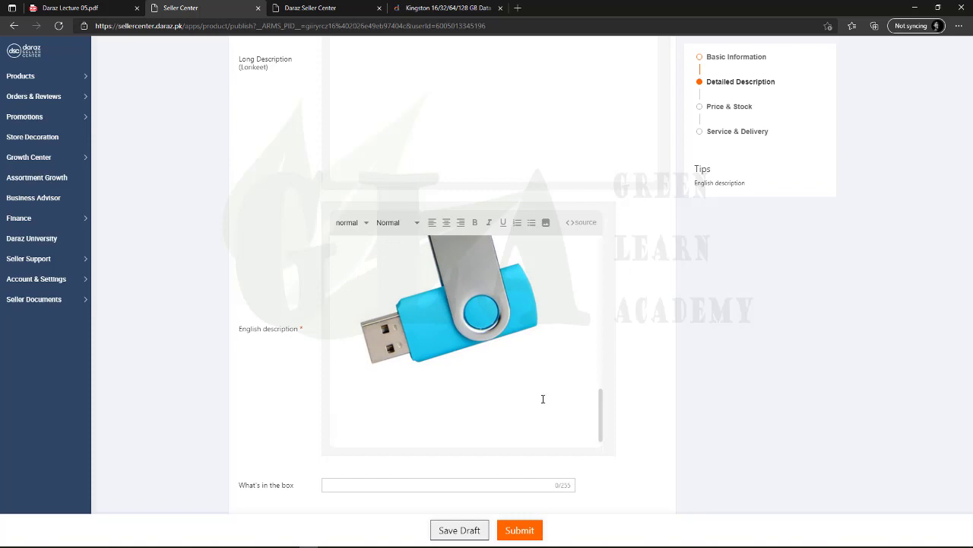
left_click(448, 8)
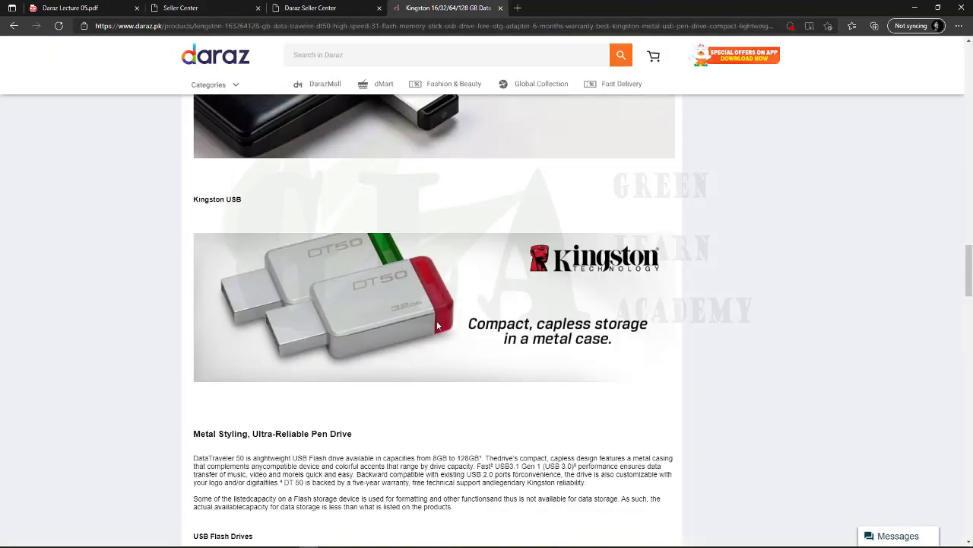
Copy the 'Kingston USB' caption and paste it below the banner in the English description
scroll(368, 403, "down", 3)
scroll(366, 411, "up", 2)
scroll(309, 403, "up", 2)
left_click_drag(242, 352, 193, 353)
right_click(204, 351)
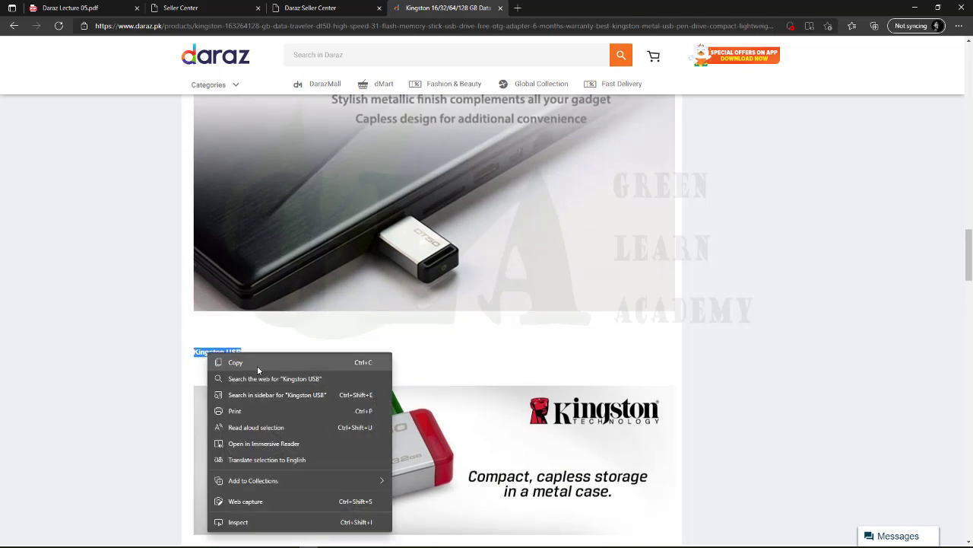
left_click(255, 362)
left_click(220, 9)
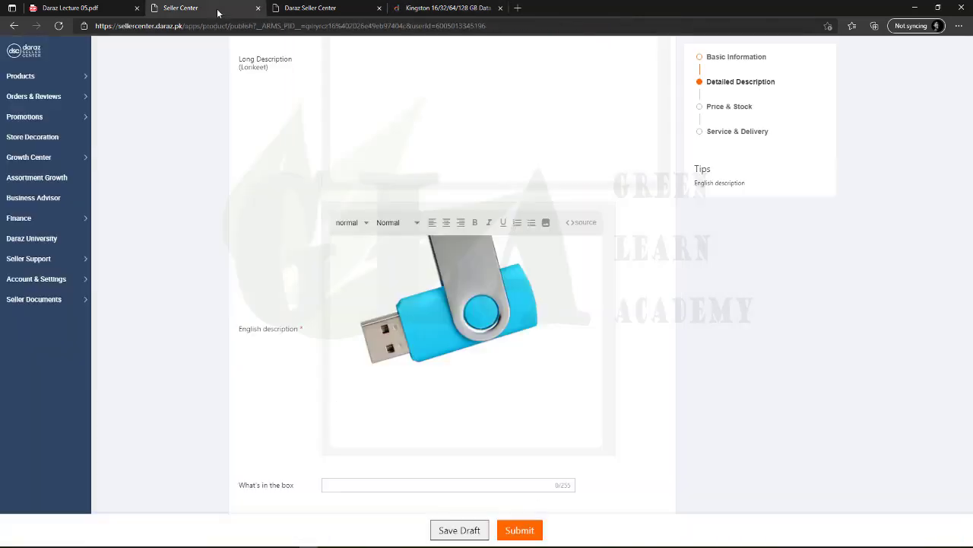
scroll(428, 387, "up", 2)
scroll(410, 373, "up", 3)
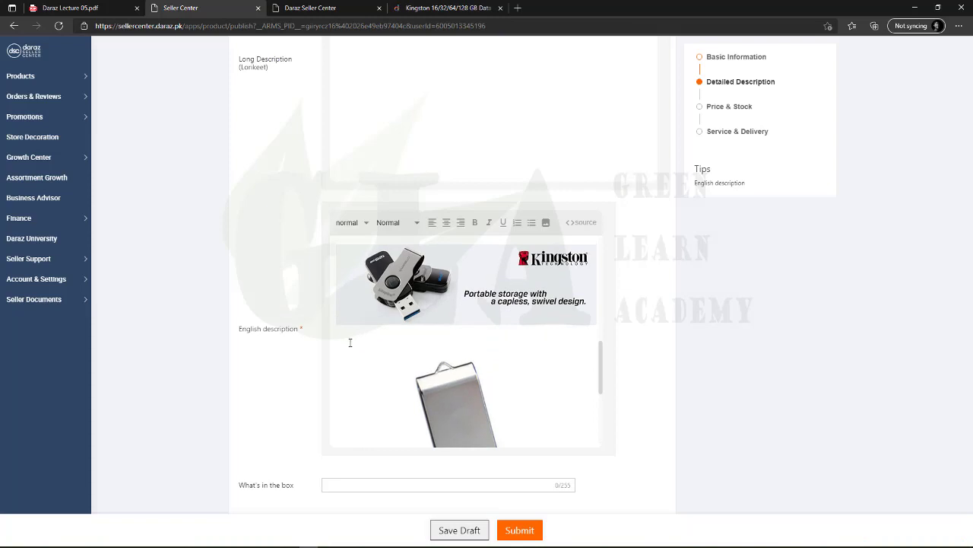
key("ctrl+v")
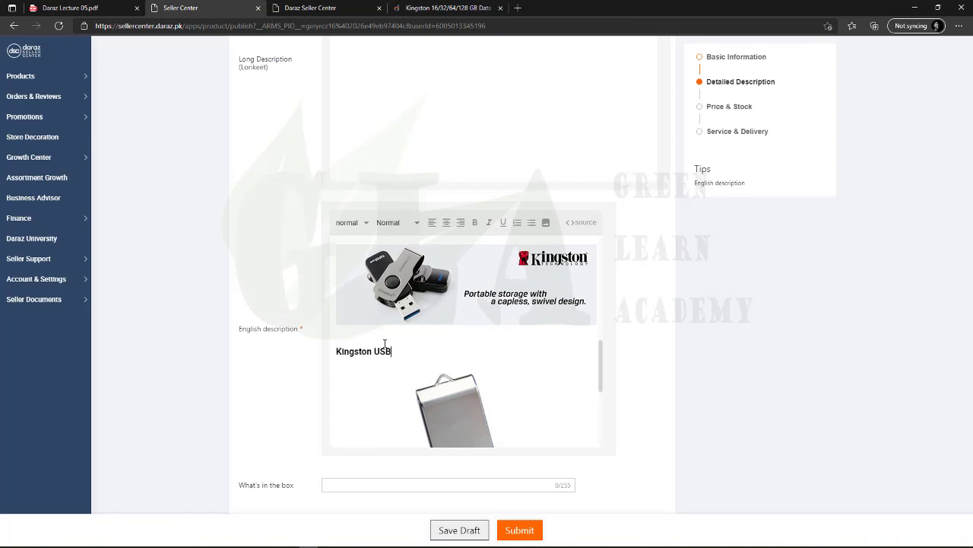
scroll(403, 380, "down", 5)
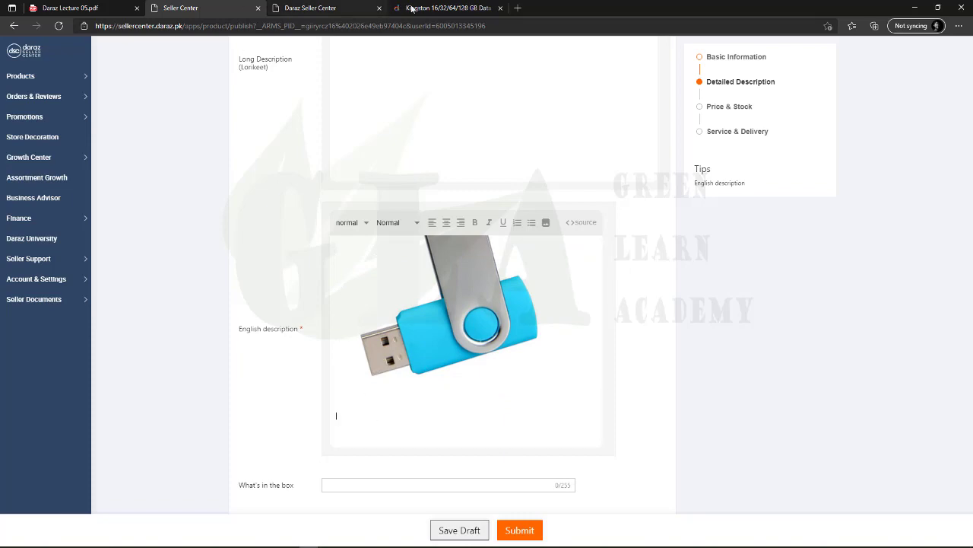
Copy the product page's article text from Metal Styling onward and paste it into the description
left_click(444, 8)
scroll(358, 243, "down", 4)
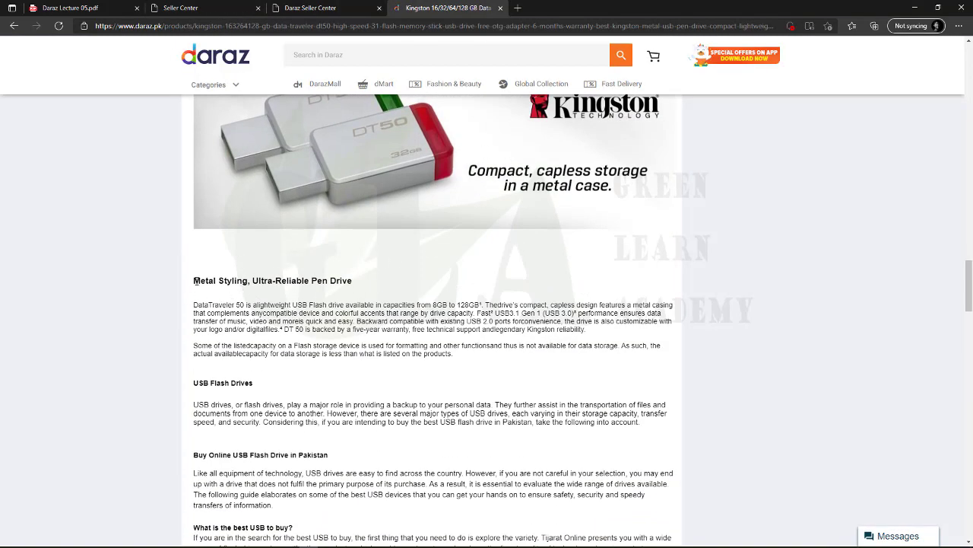
left_click_drag(195, 281, 371, 364)
left_click(217, 279)
left_click_drag(190, 282, 522, 276)
left_click(475, 296)
left_click_drag(203, 281, 364, 276)
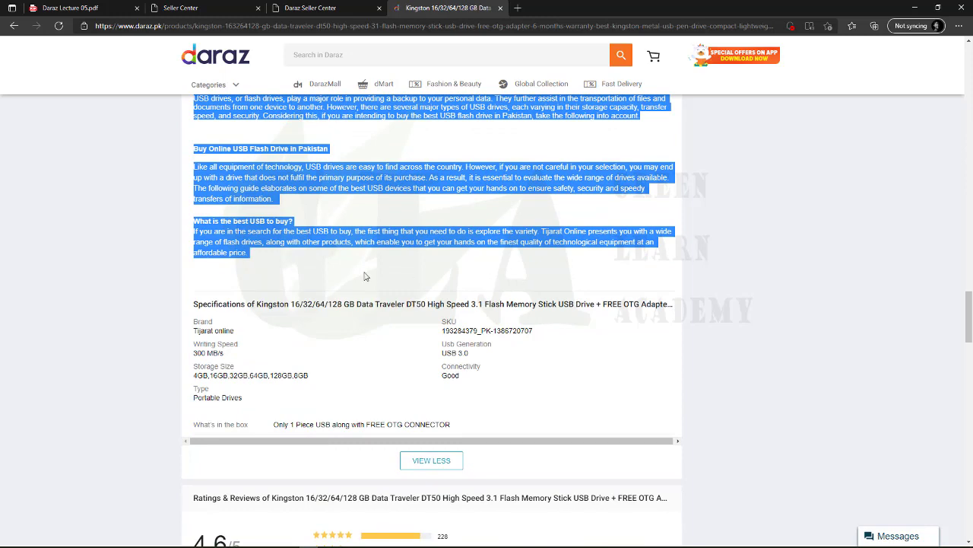
right_click(230, 227)
left_click(243, 230)
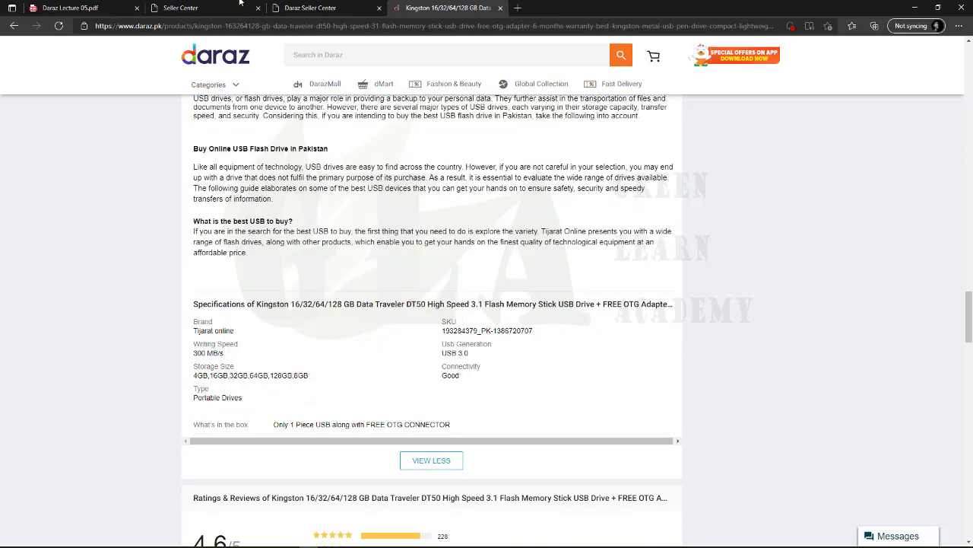
left_click(228, 6)
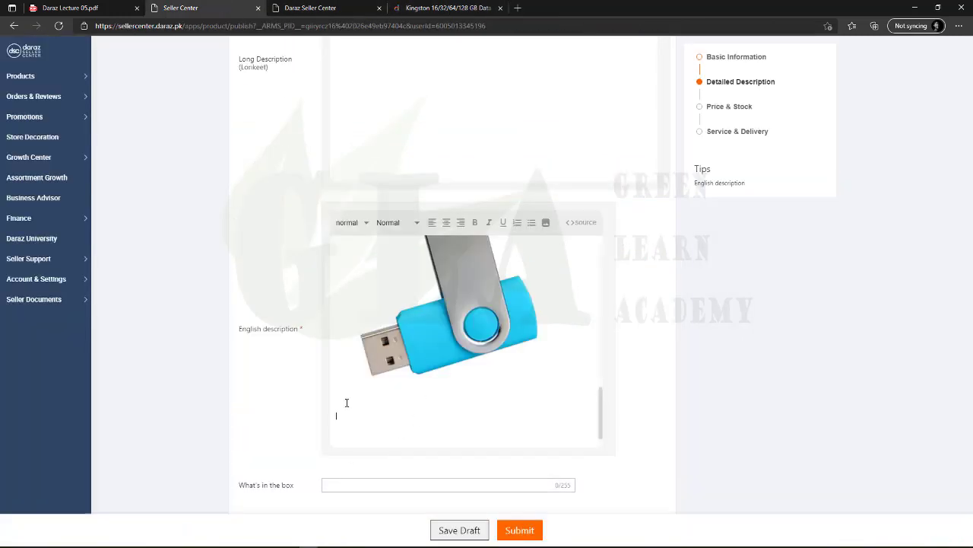
key("ctrl+v")
scroll(402, 399, "up", 10)
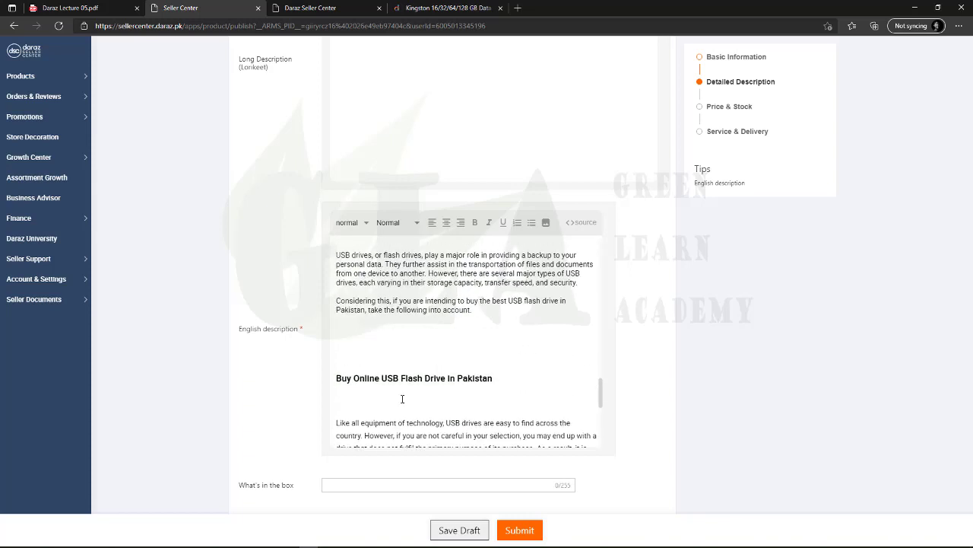
Bold the Metal Styling heading, and bold then unbold the USB3.1 performance sentence
scroll(402, 399, "up", 3)
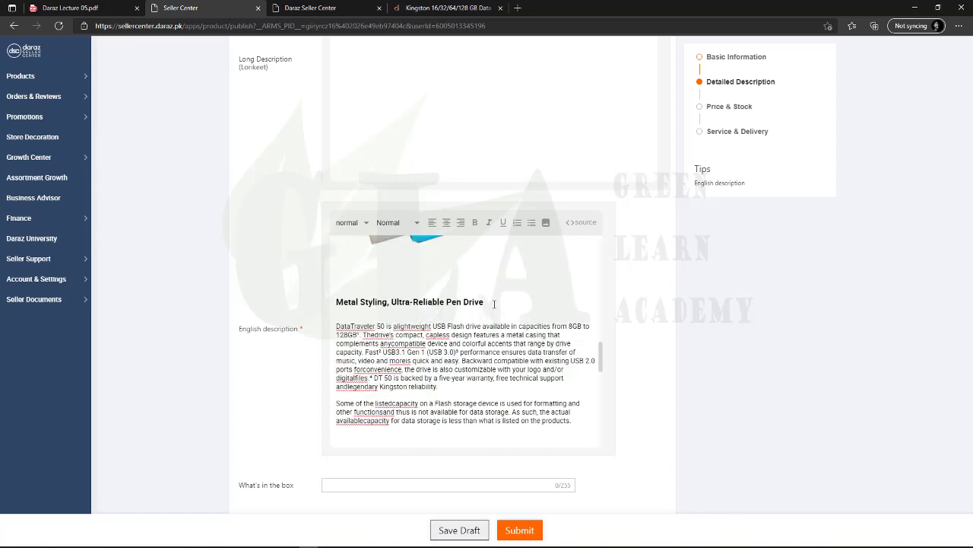
left_click_drag(484, 302, 349, 299)
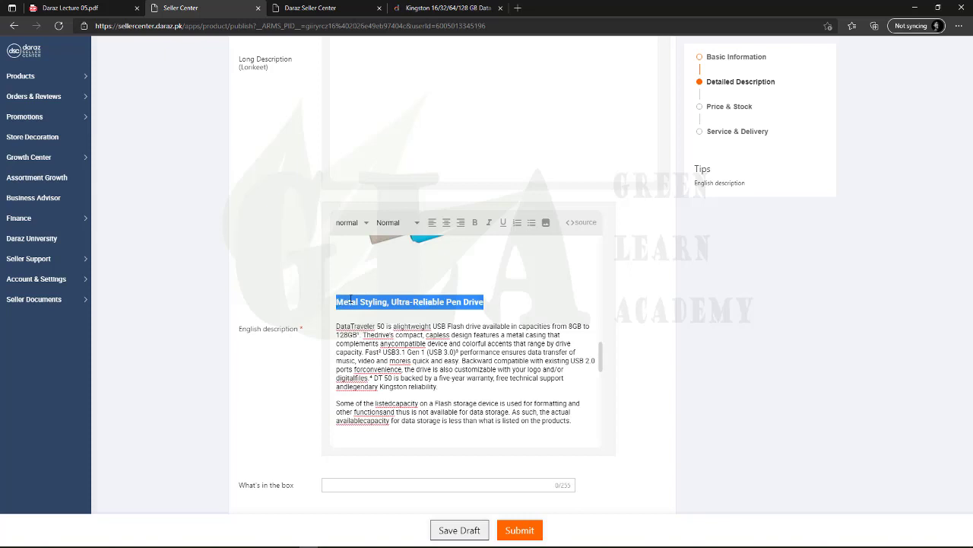
left_click(475, 223)
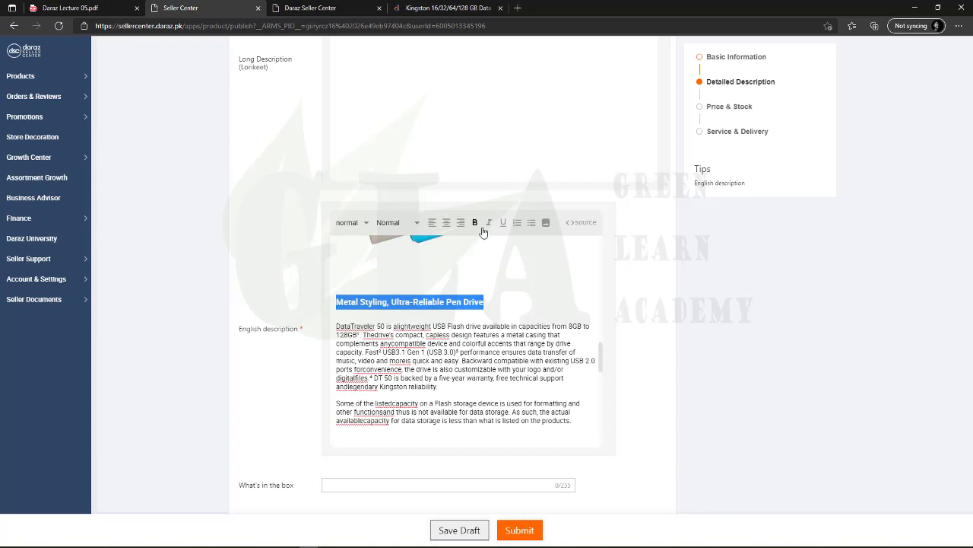
left_click(463, 275)
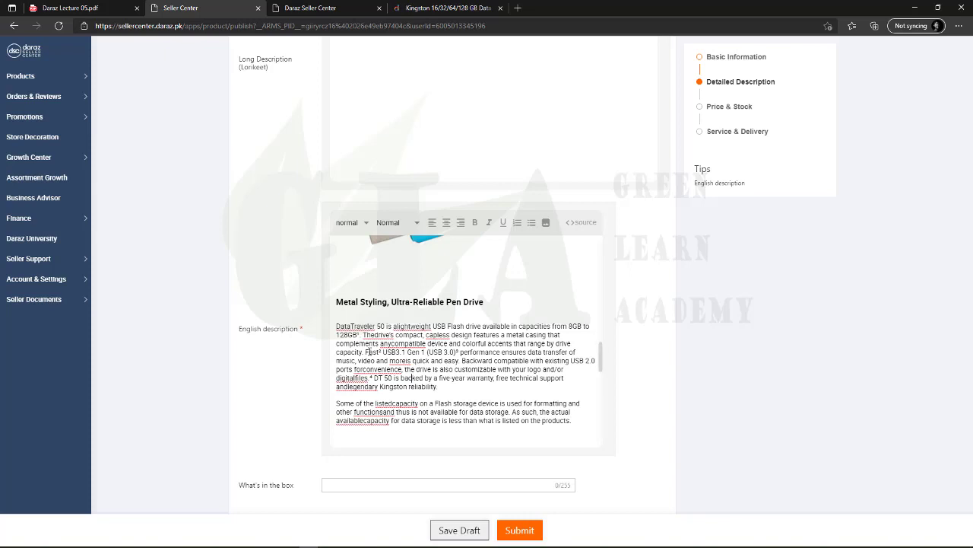
left_click_drag(366, 352, 461, 360)
left_click(475, 223)
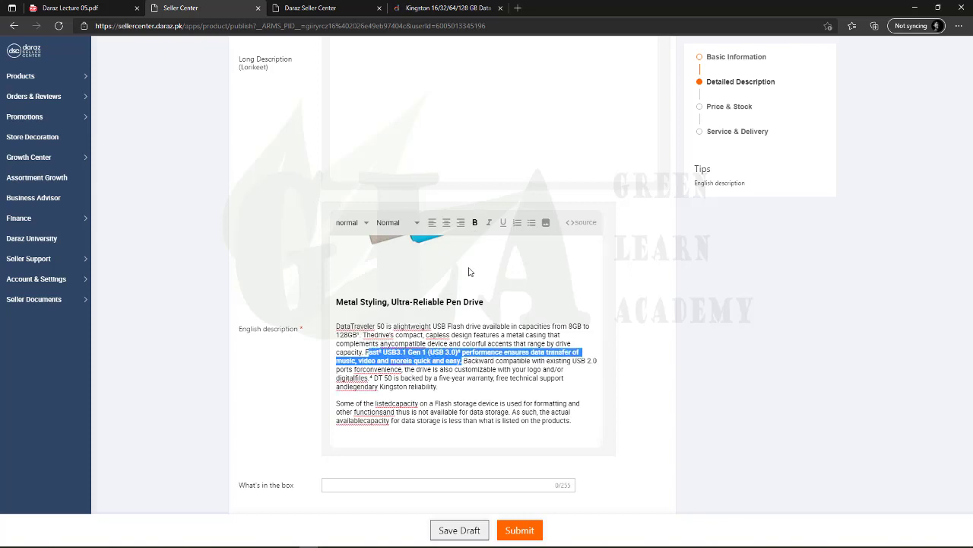
left_click(475, 368)
left_click_drag(462, 361, 366, 352)
left_click(474, 222)
left_click(484, 352)
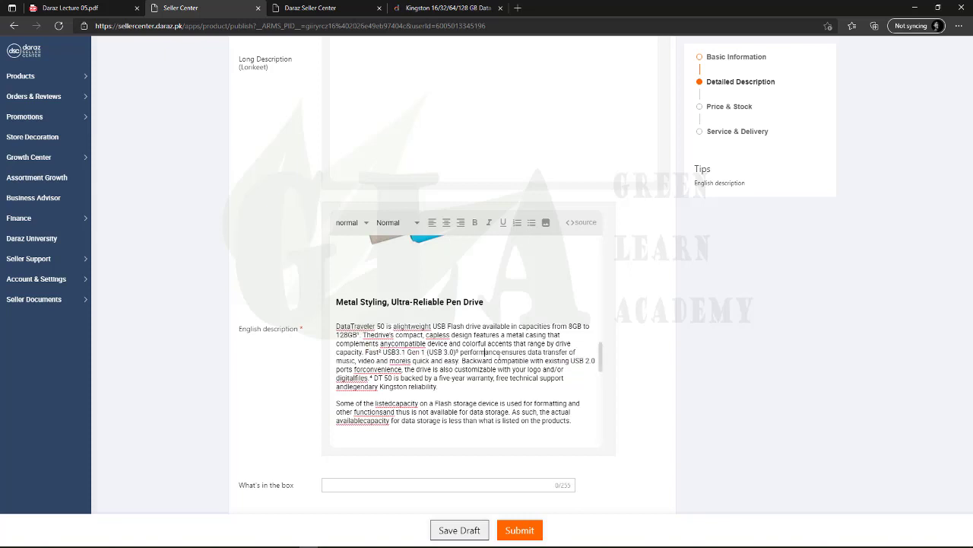
scroll(515, 360, "up", 2)
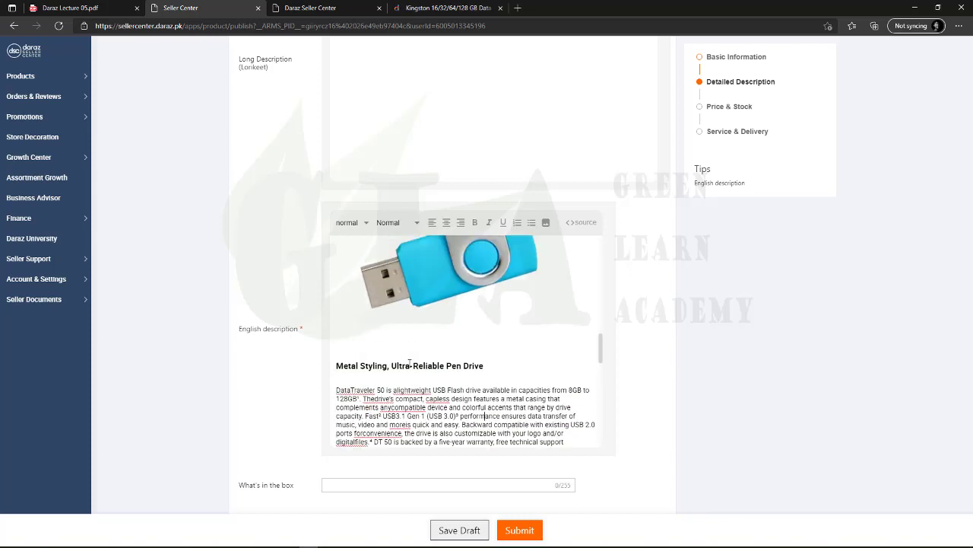
left_click(413, 366)
left_click(480, 407)
Delete the trailing 'What is the best USB to buy?' heading and its paragraph
scroll(428, 417, "down", 15)
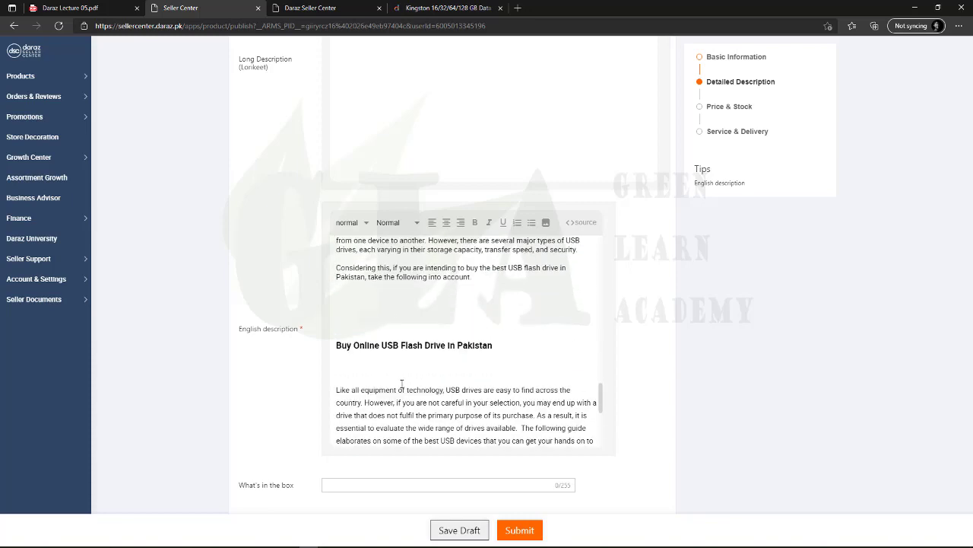
scroll(404, 385, "down", 2)
scroll(461, 417, "up", 1)
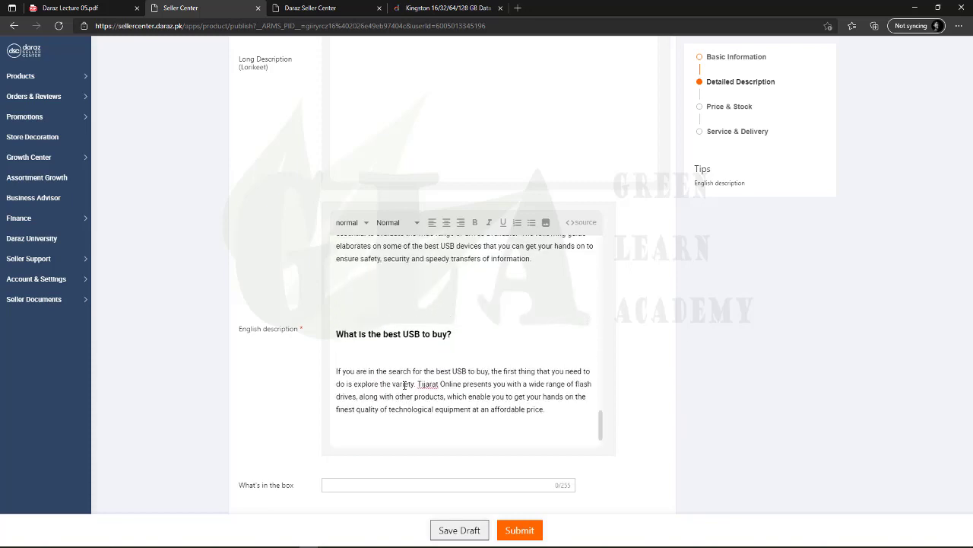
left_click_drag(545, 416, 334, 371)
left_click(378, 384)
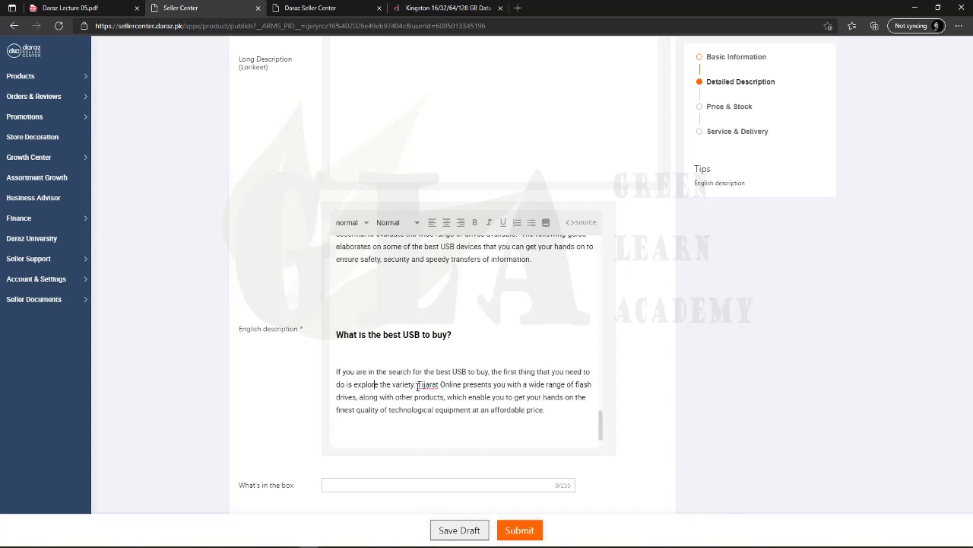
left_click_drag(548, 411, 426, 387)
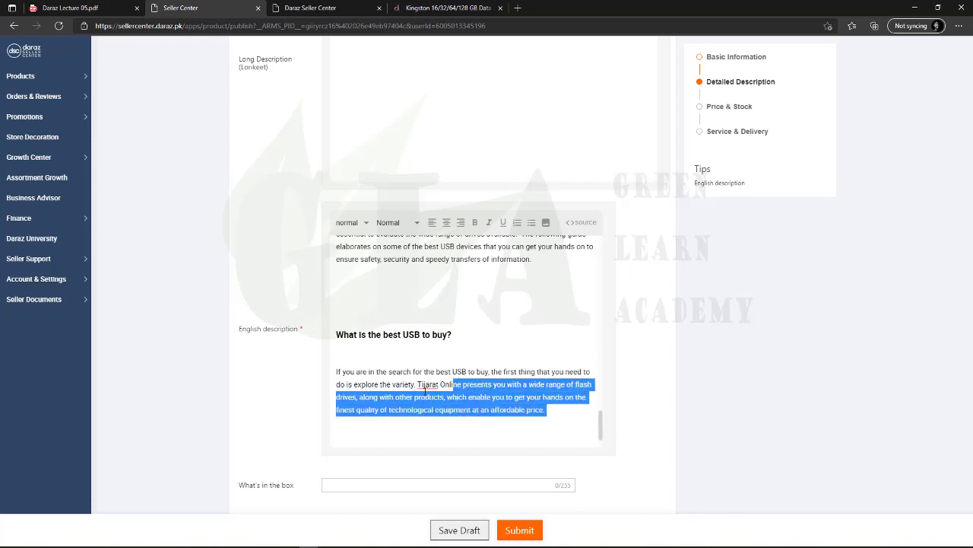
left_click_drag(550, 410, 339, 328)
key("BackSpace")
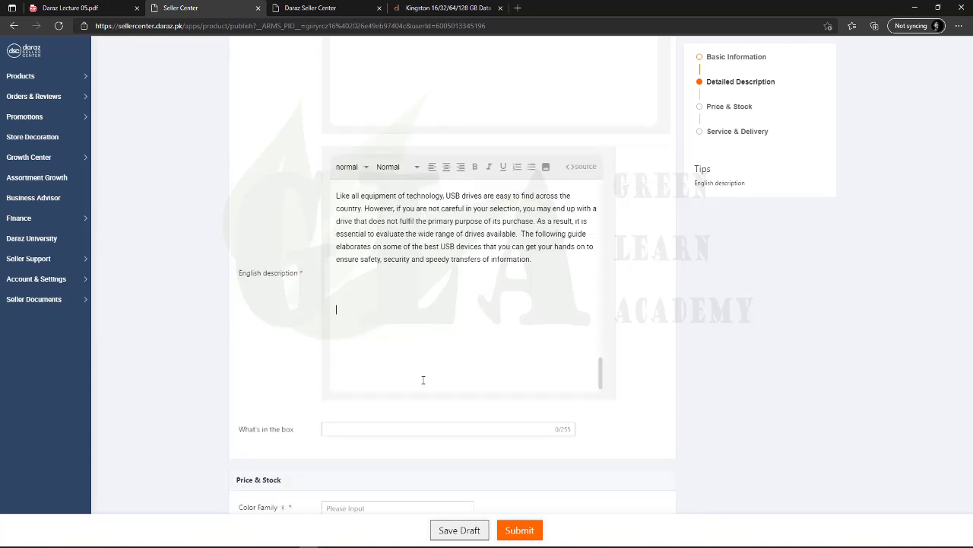
scroll(426, 391, "up", 5)
scroll(459, 485, "down", 4)
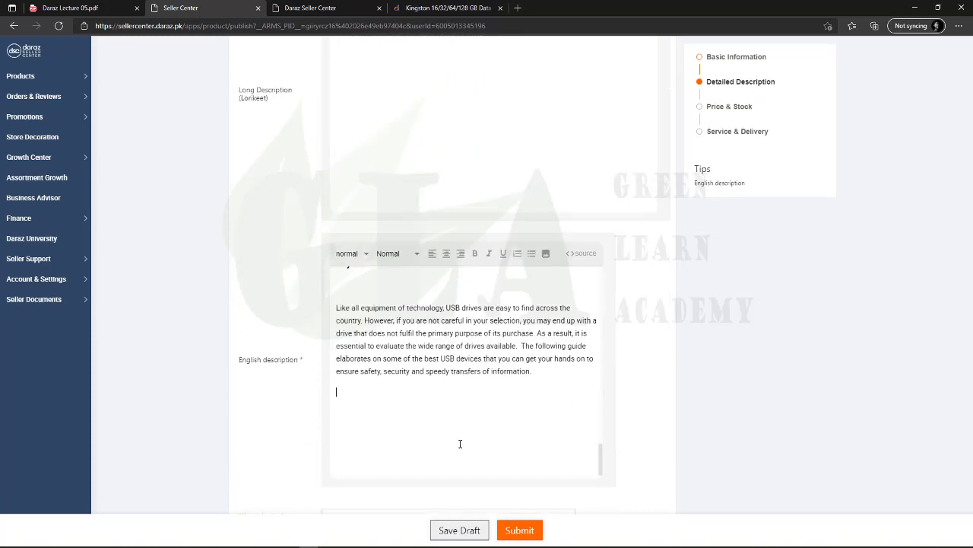
scroll(458, 443, "up", 5)
scroll(427, 393, "up", 10)
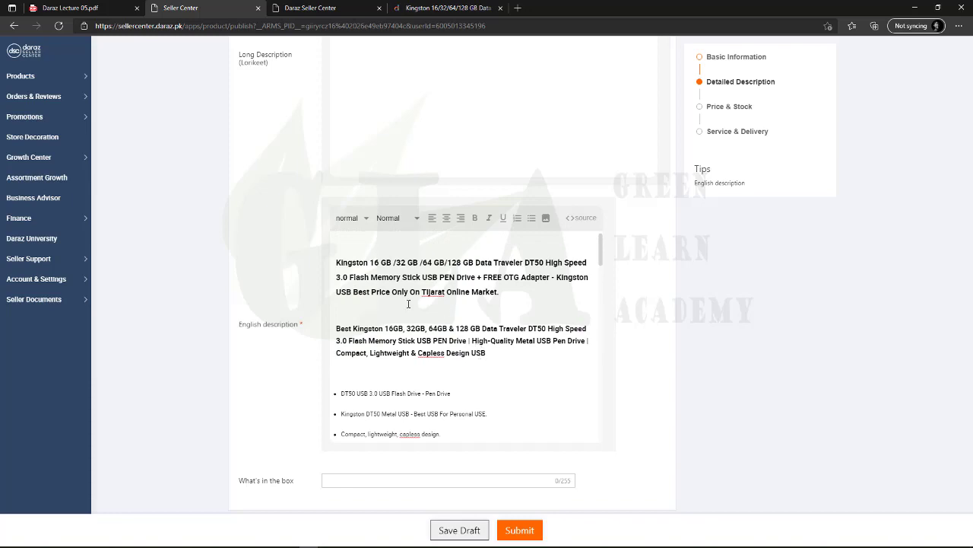
scroll(409, 304, "up", 12)
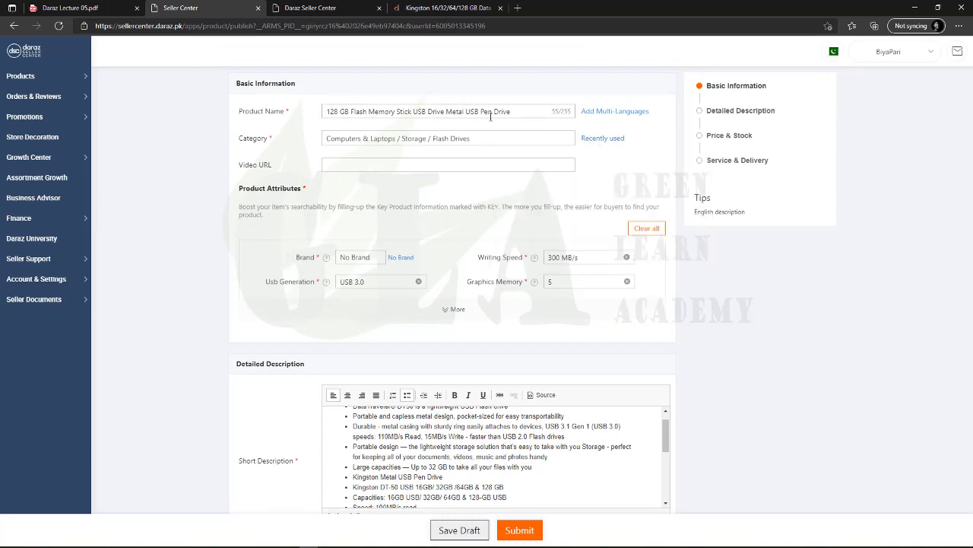
scroll(426, 304, "down", 10)
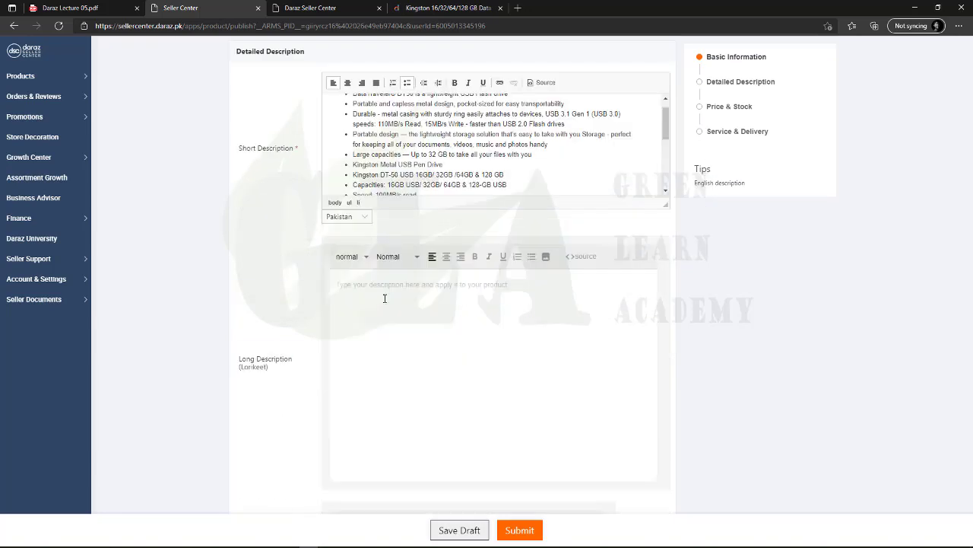
scroll(386, 334, "down", 4)
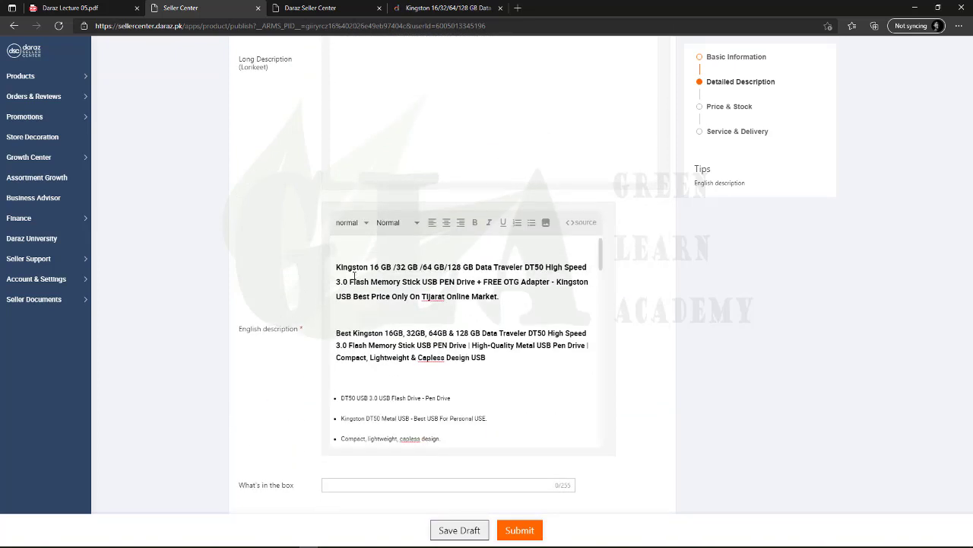
left_click_drag(502, 367, 324, 338)
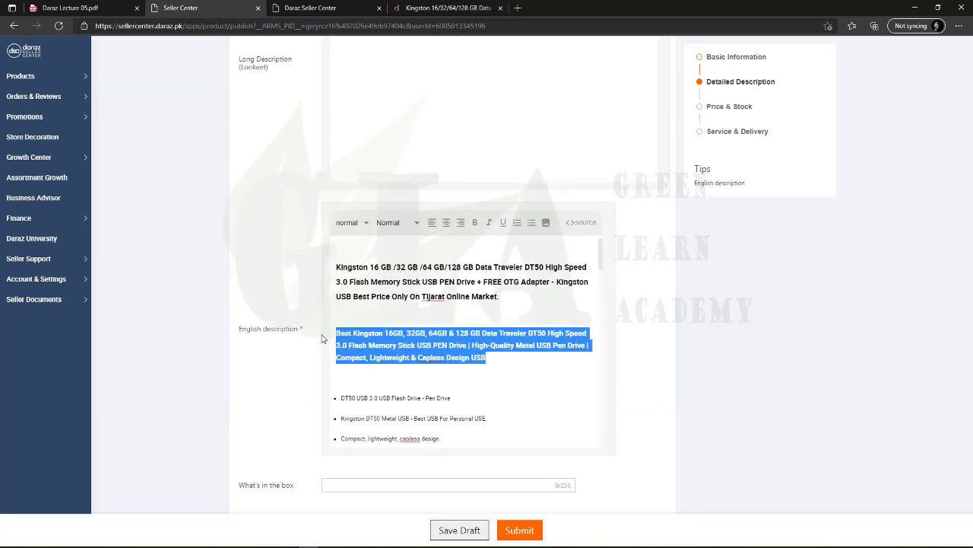
left_click(346, 356)
scroll(353, 362, "down", 2)
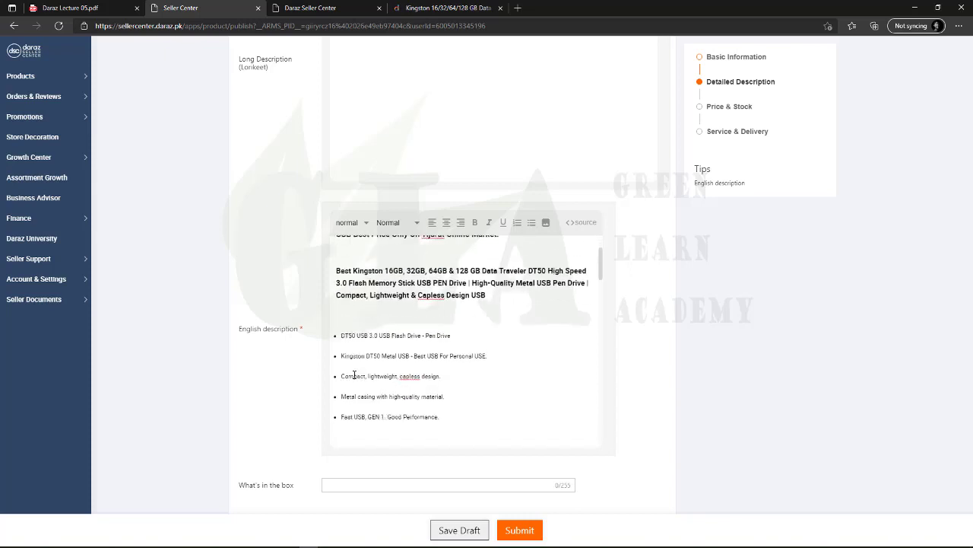
scroll(401, 414, "down", 1)
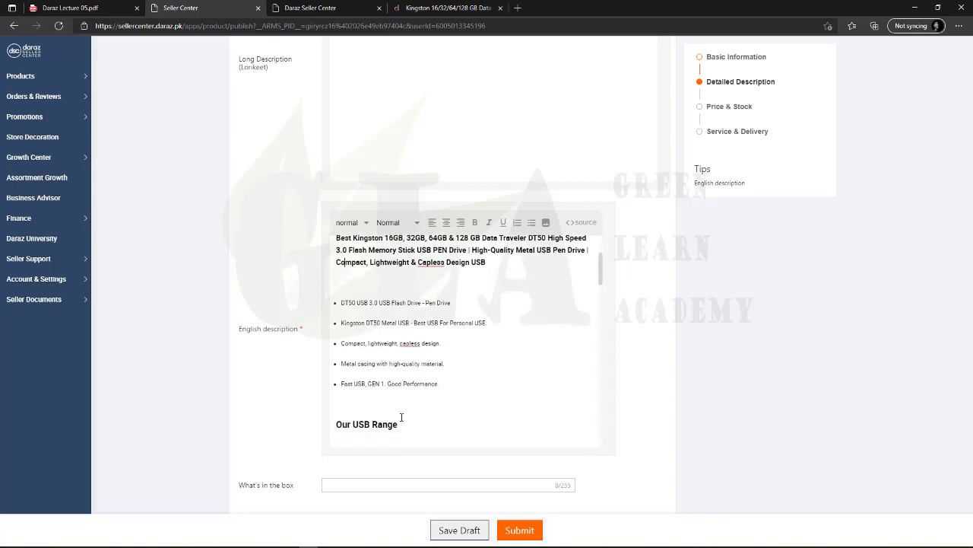
scroll(418, 397, "down", 2)
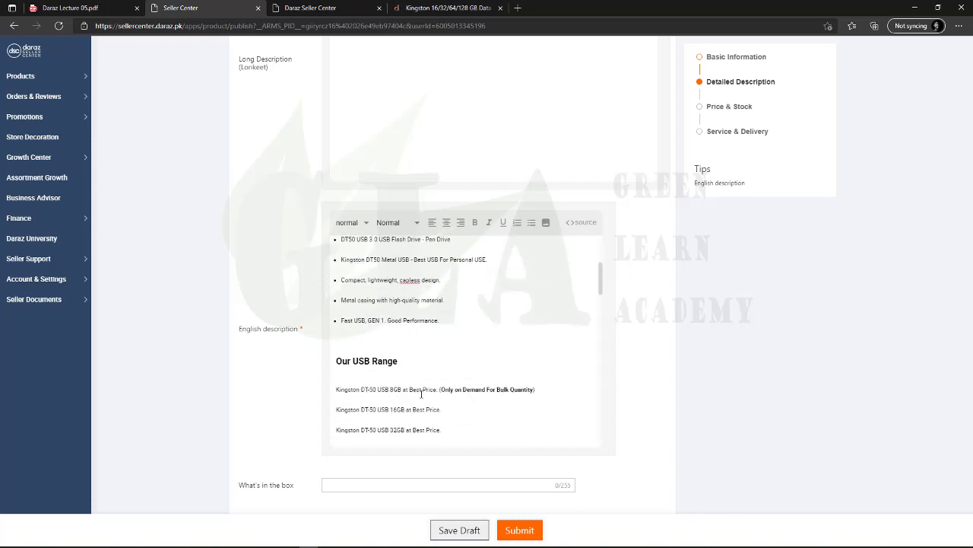
triple_click(347, 359)
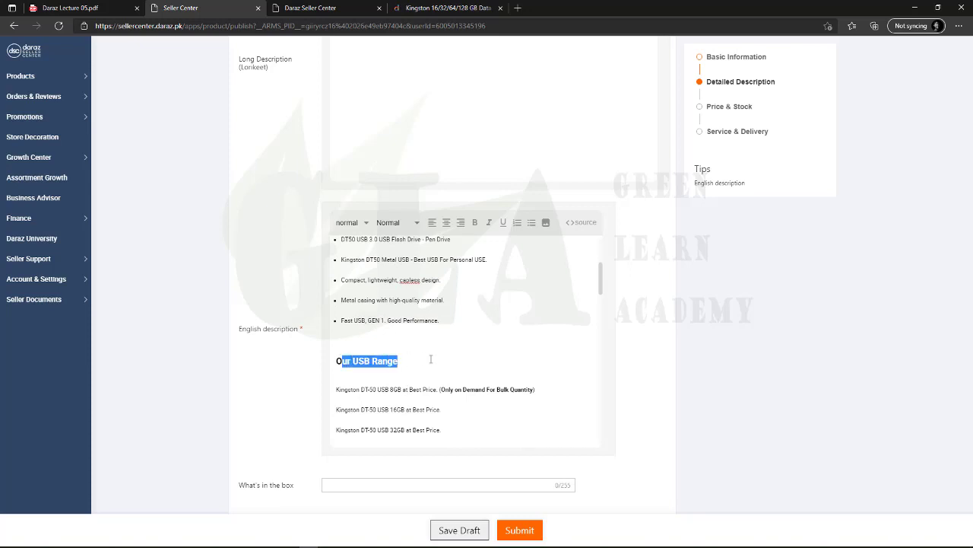
scroll(426, 335, "down", 6)
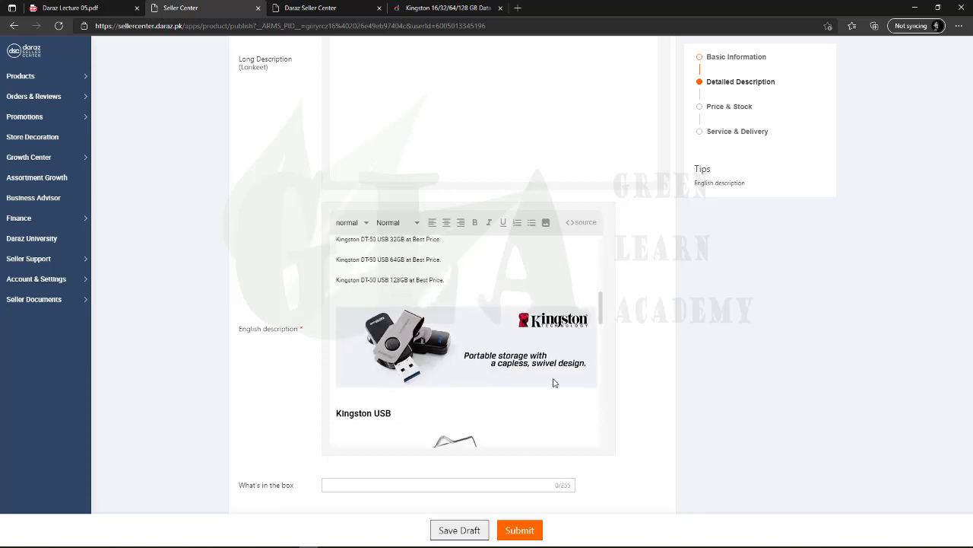
scroll(456, 342, "down", 4)
triple_click(399, 284)
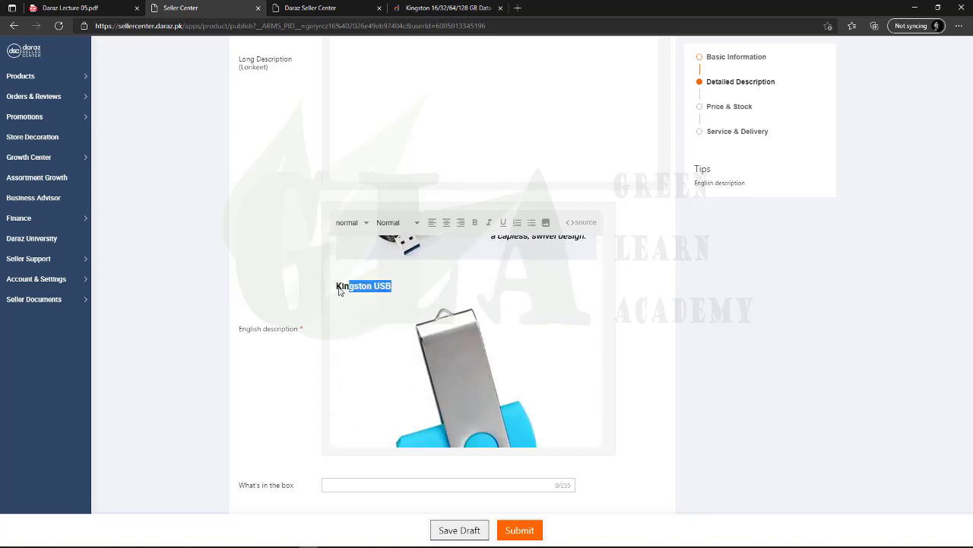
scroll(434, 408, "down", 5)
scroll(449, 362, "down", 4)
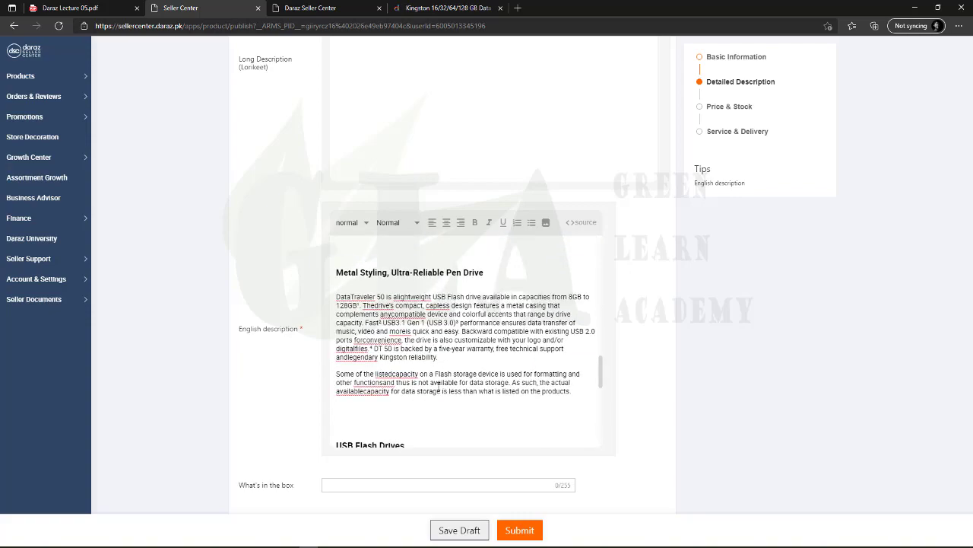
left_click(448, 8)
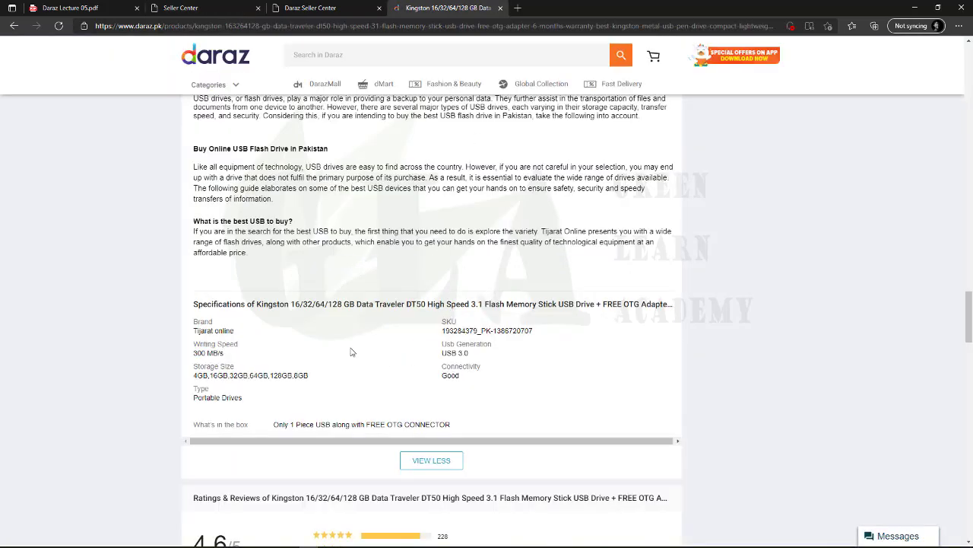
scroll(341, 347, "down", 5)
scroll(342, 337, "up", 15)
scroll(343, 337, "up", 3)
left_click(180, 8)
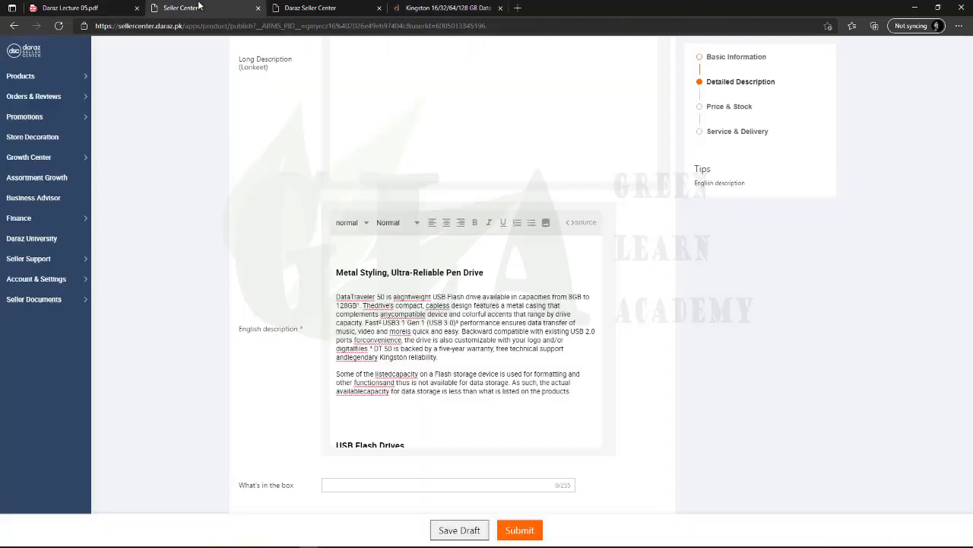
scroll(416, 376, "down", 2)
scroll(417, 375, "down", 6)
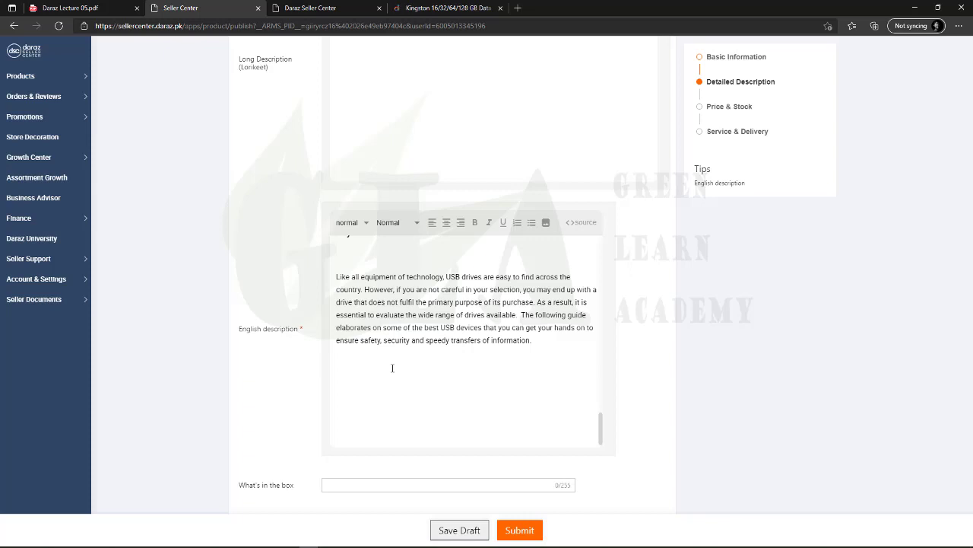
left_click_drag(365, 289, 477, 340)
left_click(477, 340)
scroll(268, 378, "down", 1)
scroll(402, 342, "up", 10)
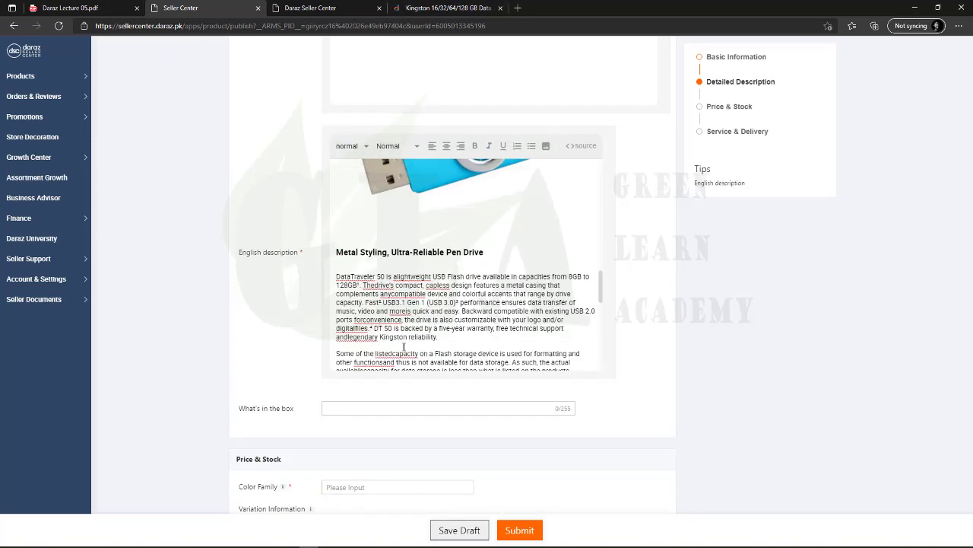
scroll(341, 373, "up", 2)
scroll(252, 342, "down", 2)
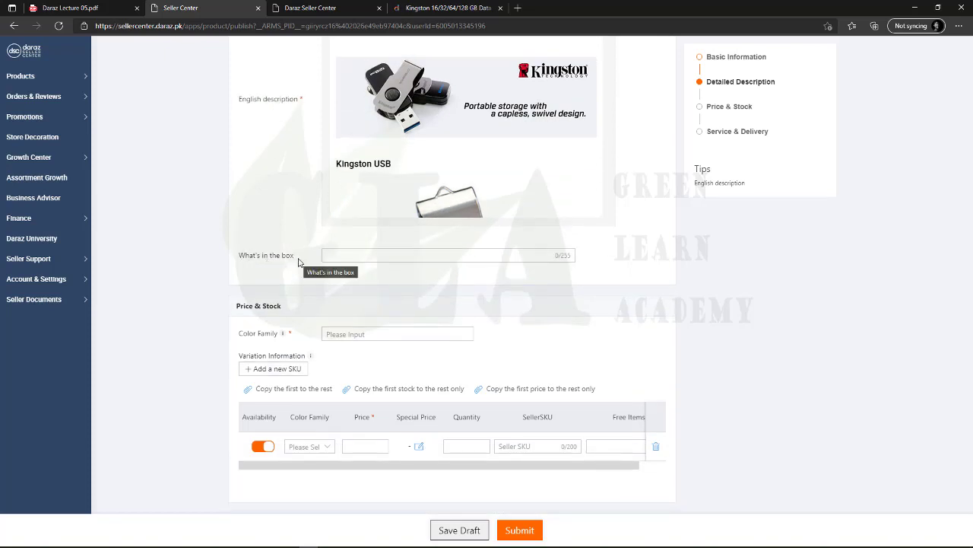
Enter '1x usb' as the package contents in the What's in the box field
left_click(355, 257)
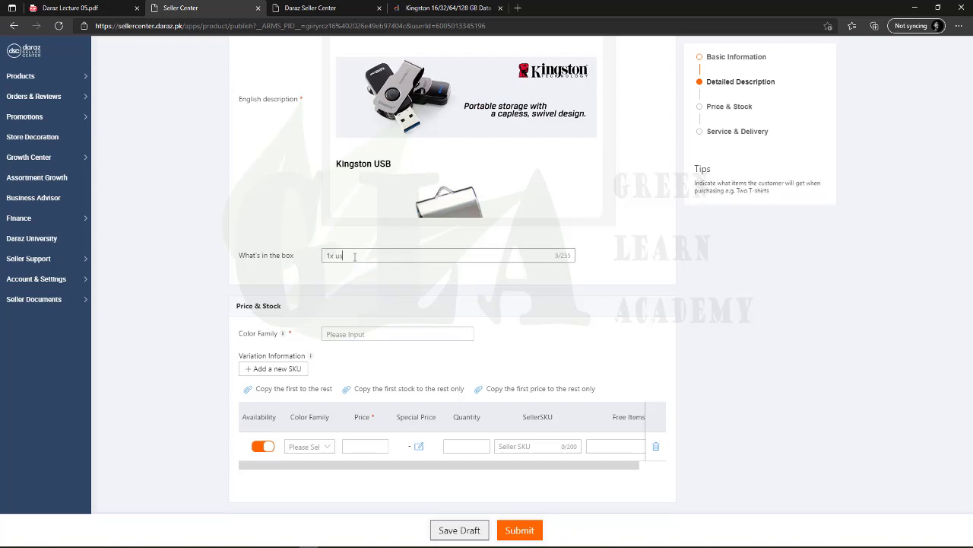
left_click(322, 272)
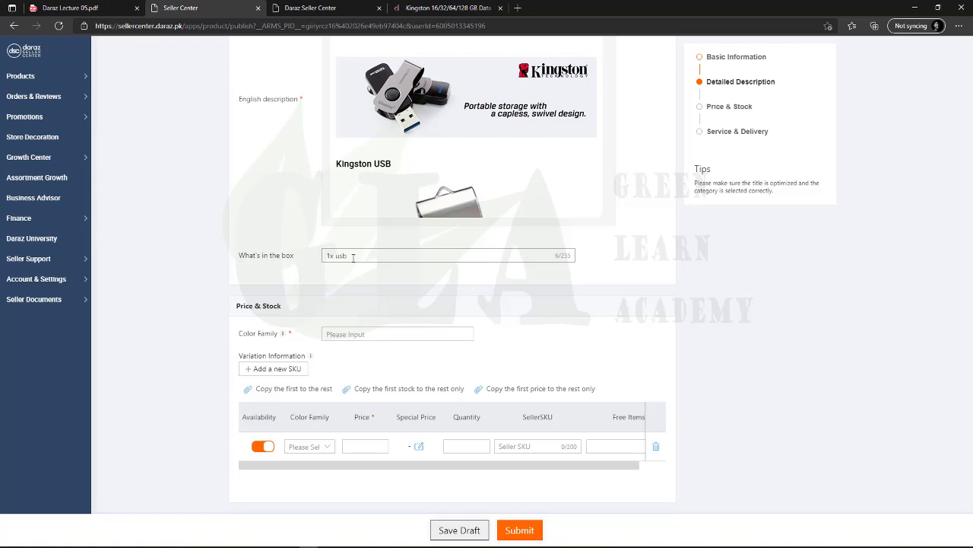
triple_click(352, 259)
double_click(363, 257)
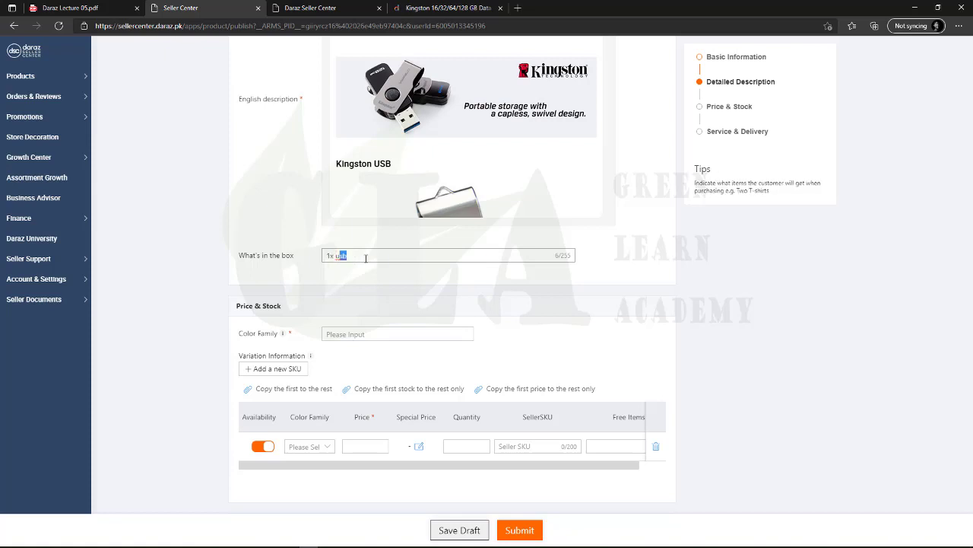
left_click(366, 258)
Choose Black from the Color Family dropdown list
left_click(357, 334)
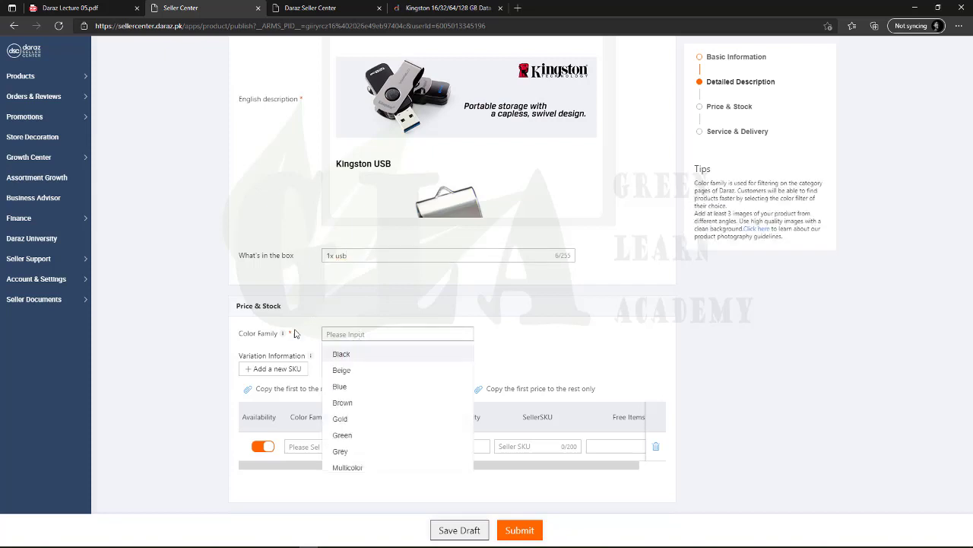
left_click(254, 335)
left_click(281, 343)
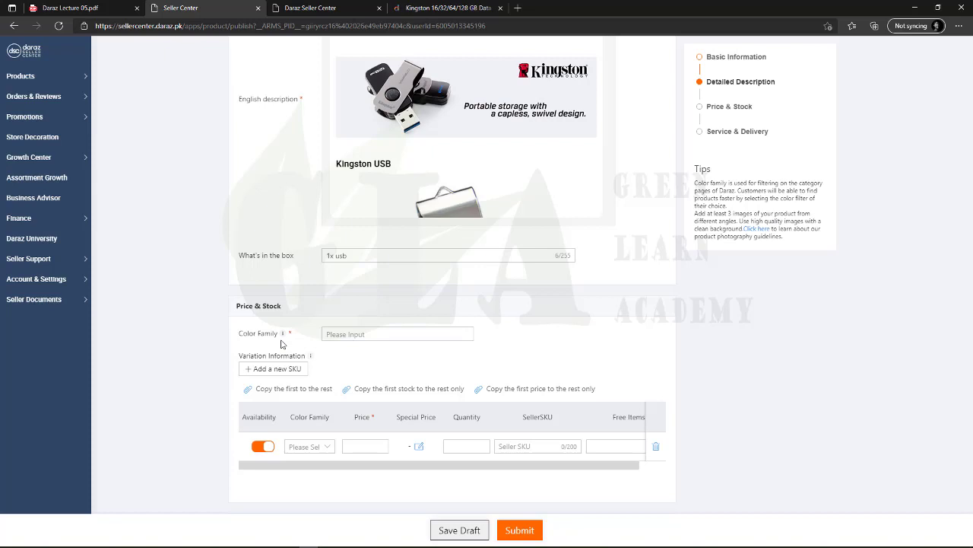
left_click(326, 335)
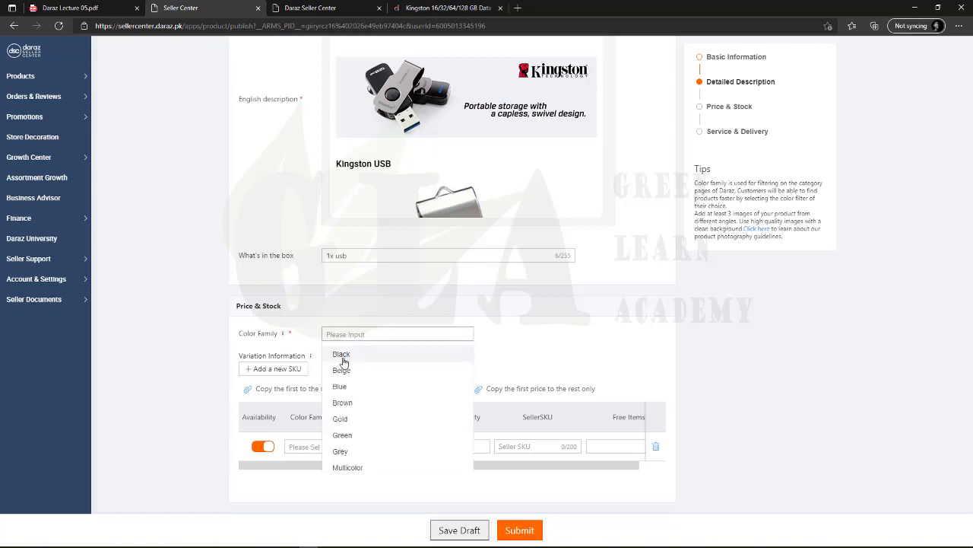
left_click(341, 355)
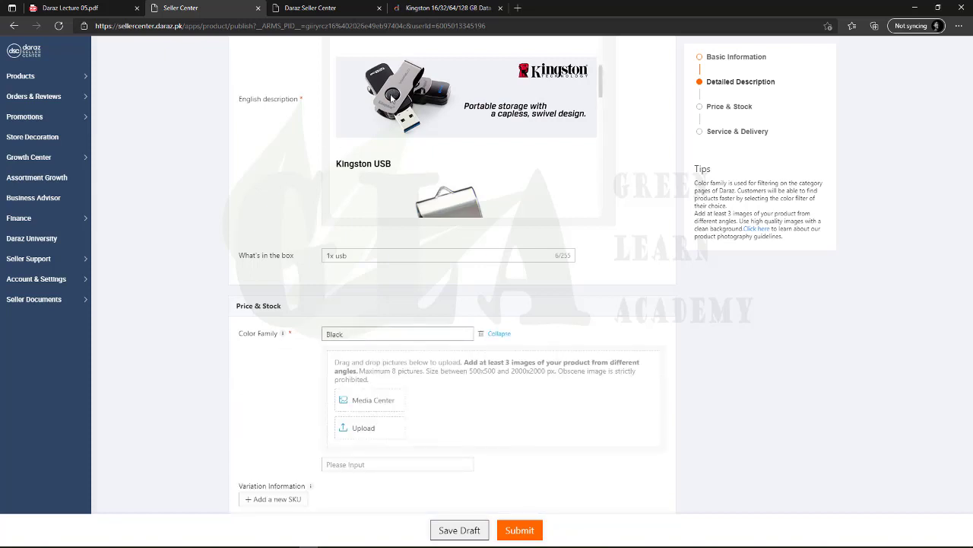
Upload image 2 as the Black variant's main product photo
left_click(374, 431)
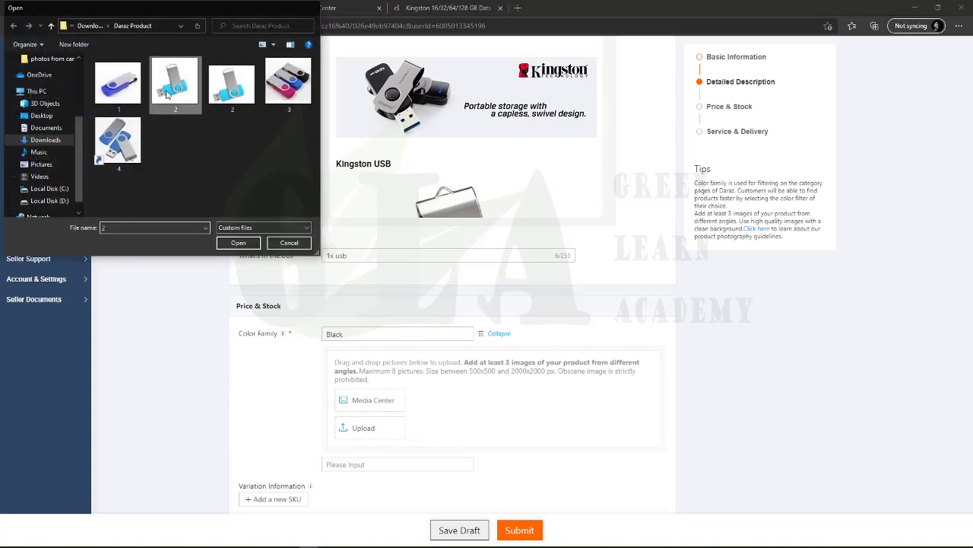
double_click(170, 79)
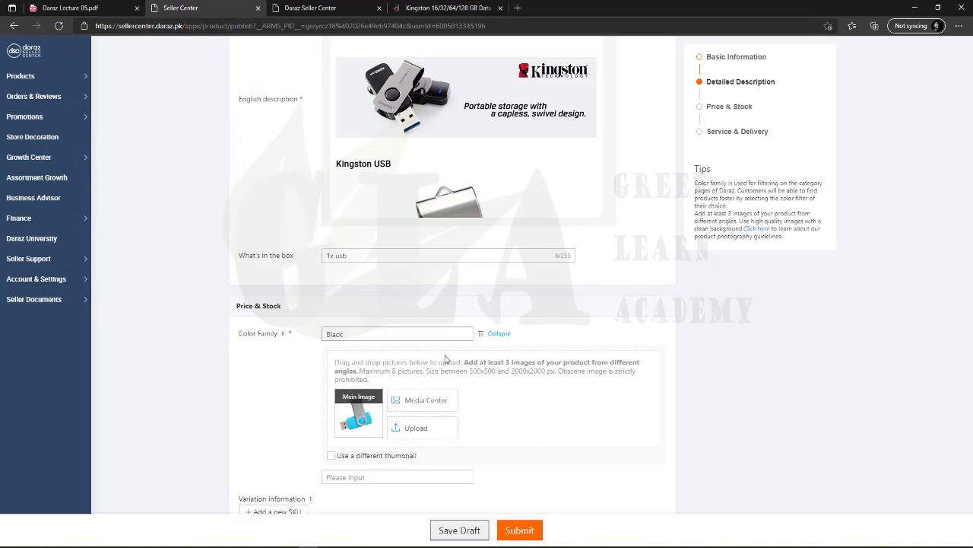
mouse_move(463, 370)
left_mouse_down()
mouse_move(576, 371)
mouse_move(448, 373)
left_mouse_up()
left_click(537, 375)
left_click(467, 372)
Add images 3 and 1 as the second and third photos, then view the Kingston listing
left_click(423, 435)
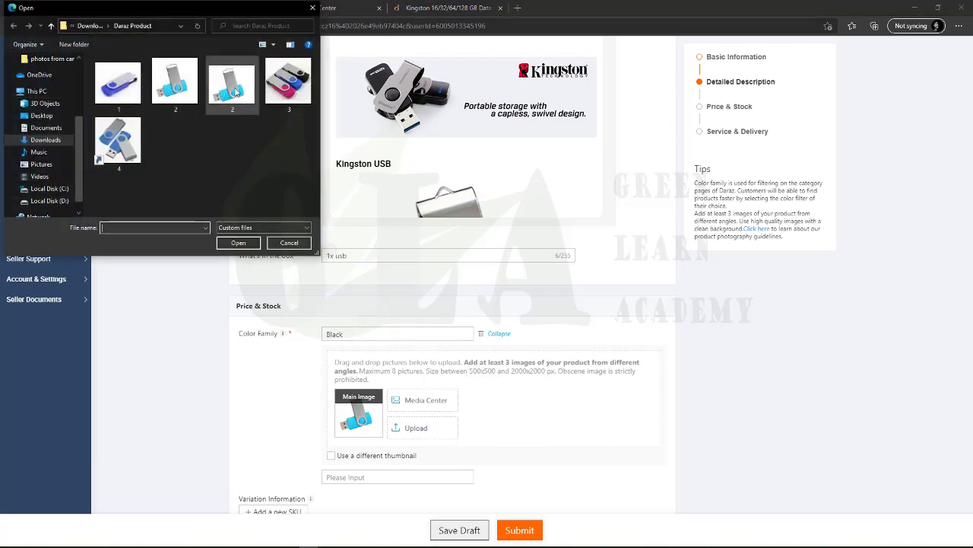
double_click(287, 80)
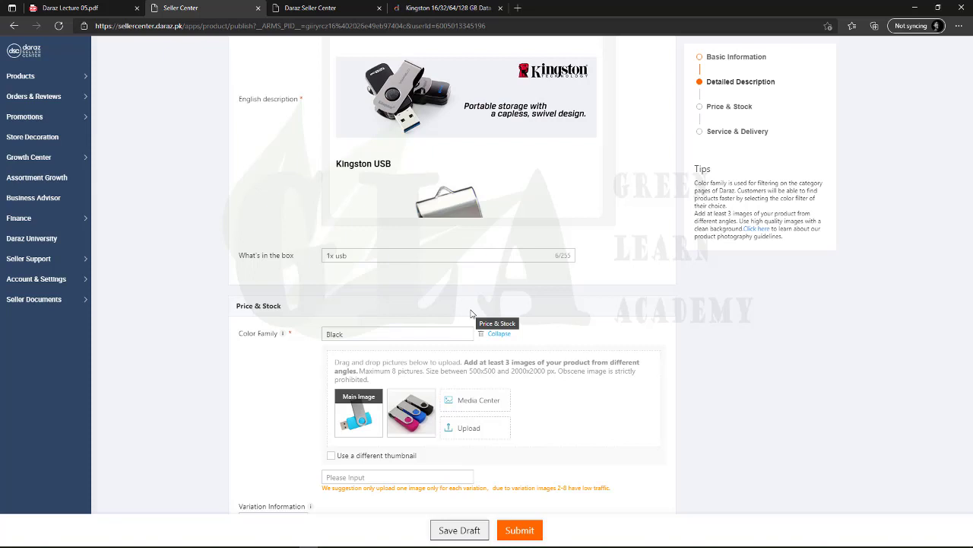
left_click(451, 430)
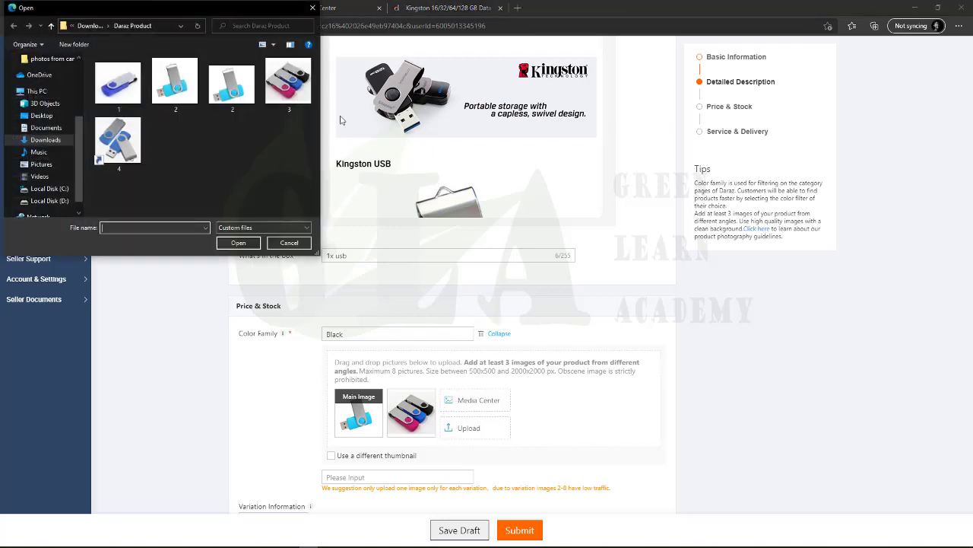
double_click(134, 107)
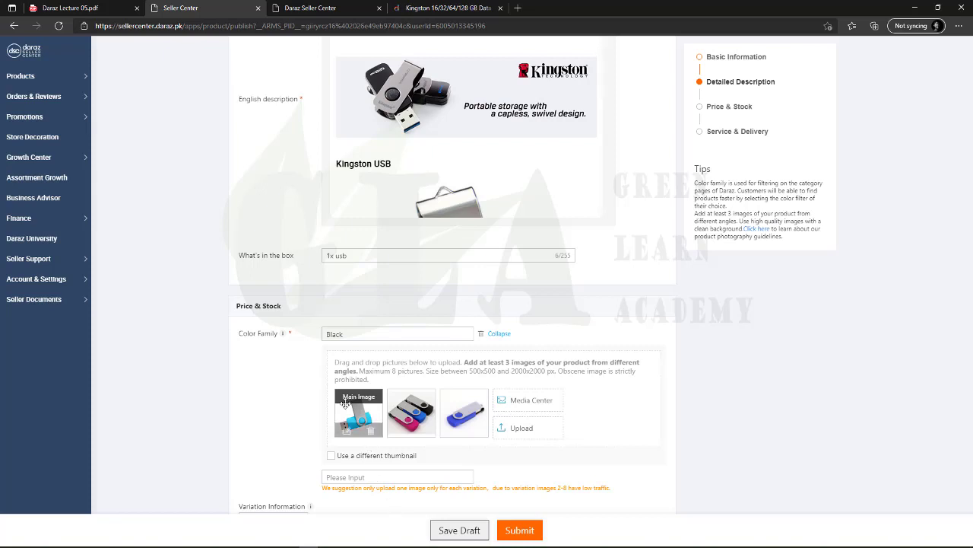
mouse_move(451, 415)
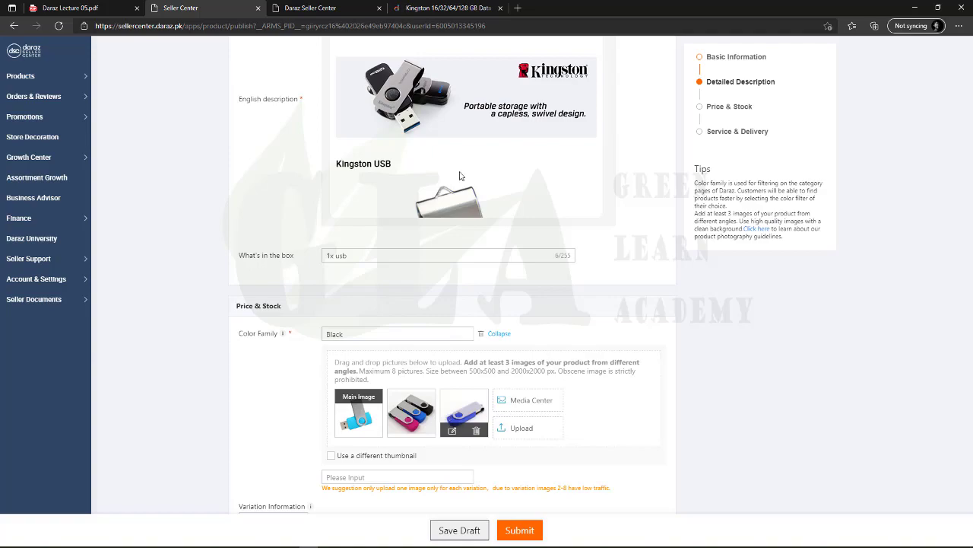
key("ctrl+4")
Scroll through the Kingston DT50 listing's photos, description and reviews, then return to Seller Center
scroll(255, 308, "down", 5)
scroll(254, 320, "up", 15)
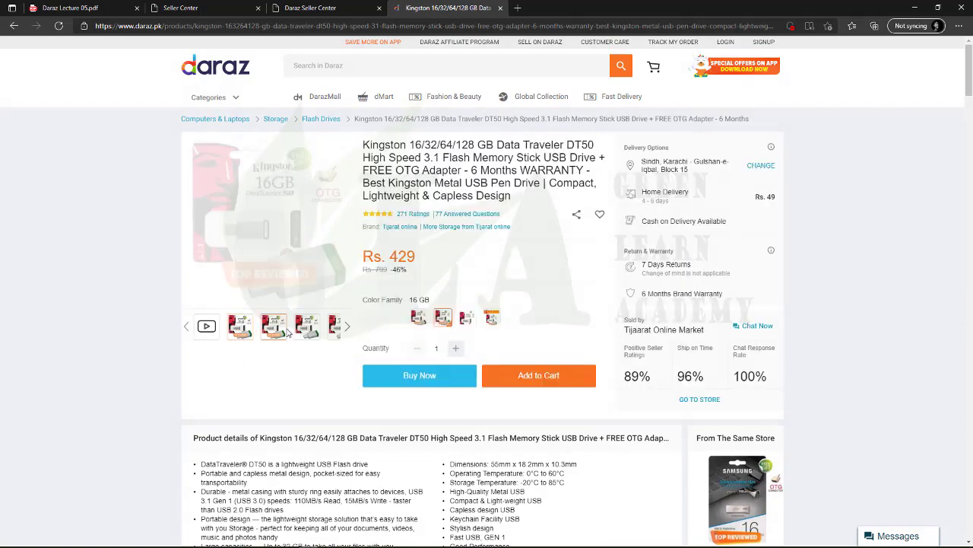
mouse_move(264, 201)
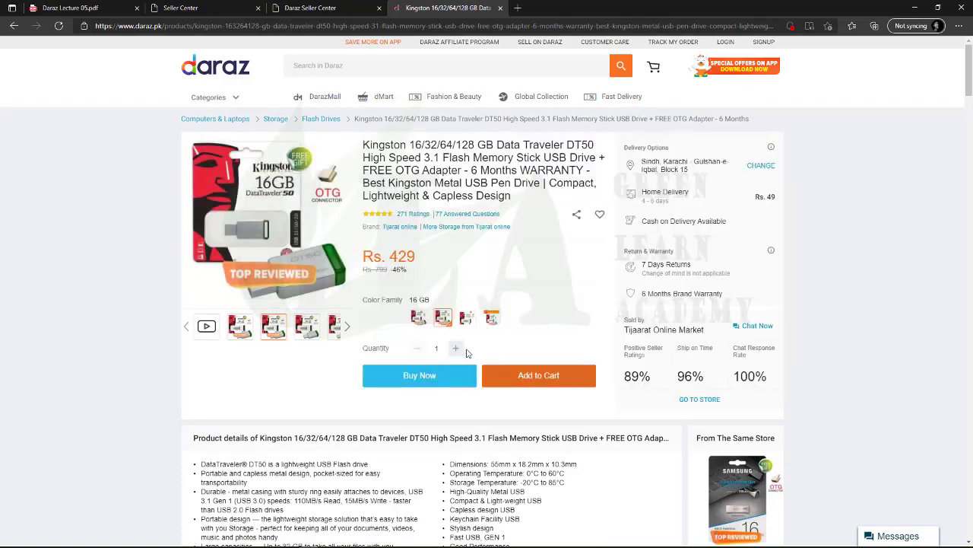
scroll(482, 351, "down", 12)
scroll(482, 350, "down", 15)
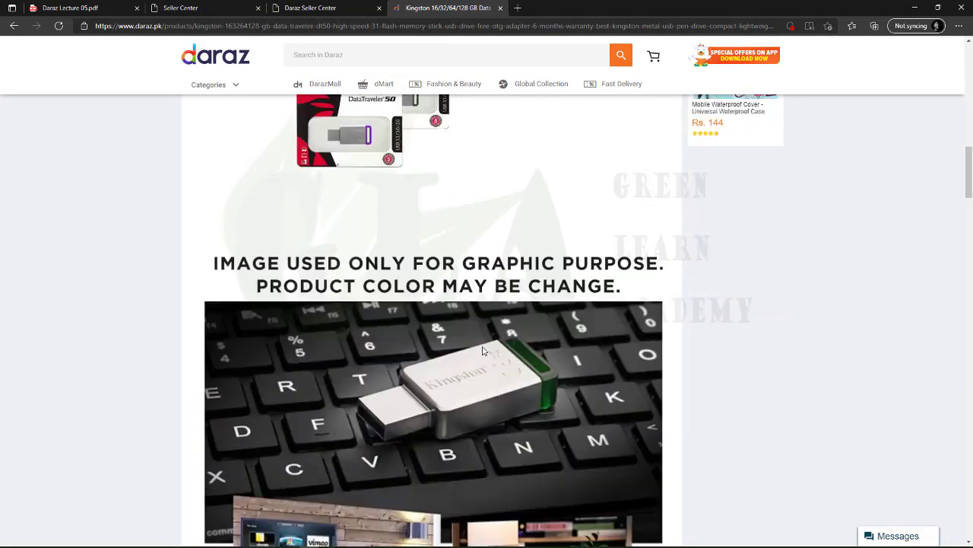
scroll(482, 347, "down", 5)
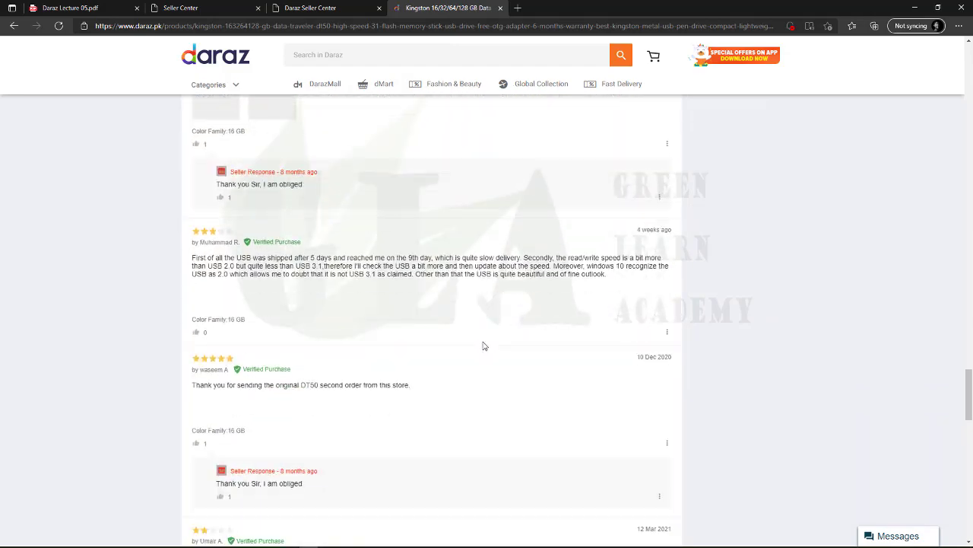
scroll(482, 343, "up", 12)
scroll(482, 339, "up", 15)
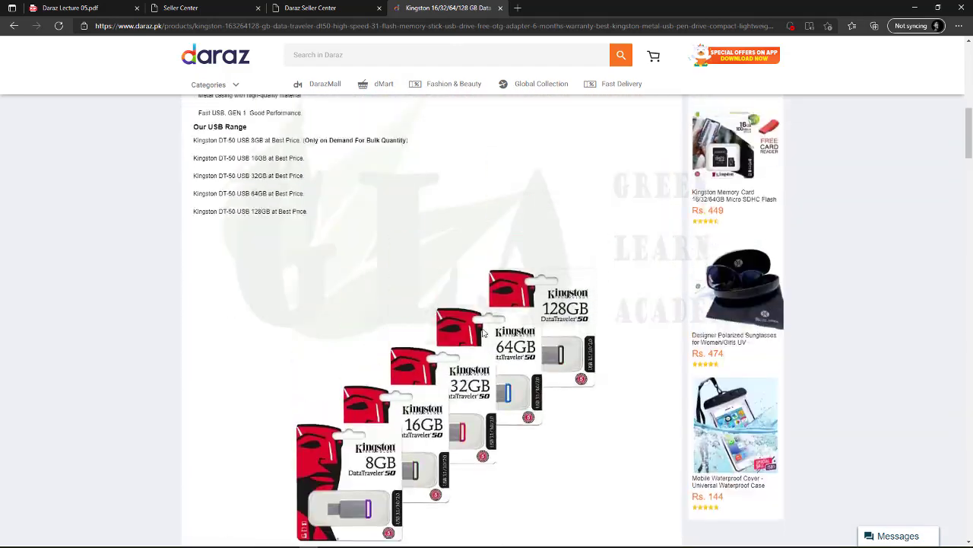
left_click(308, 7)
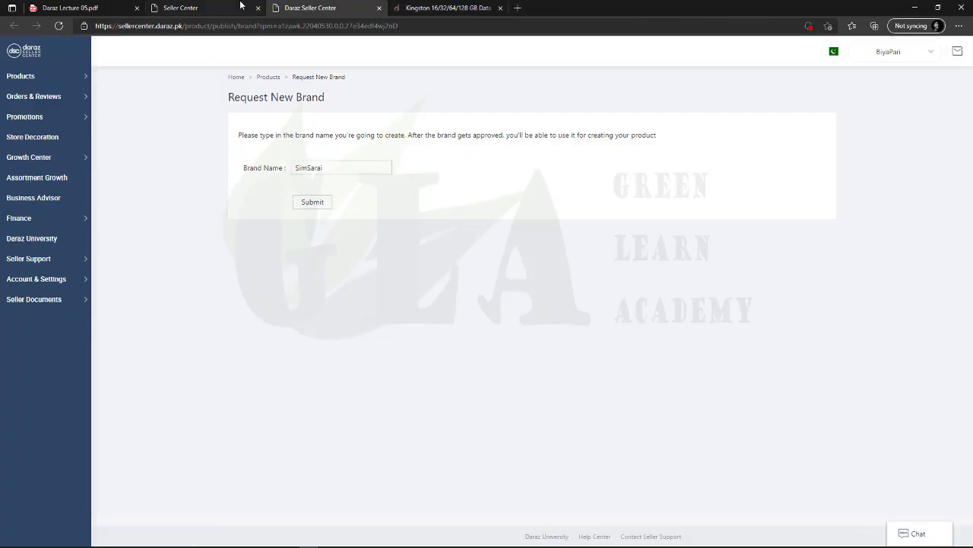
left_click(242, 9)
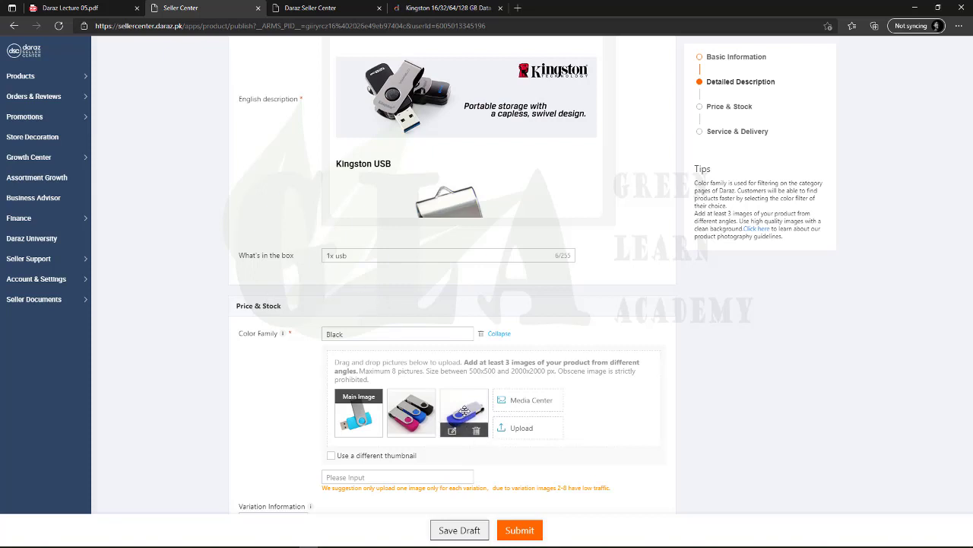
Drag the black-and-pink drive photo into the Main Image slot, then recheck the Kingston listing
left_click_drag(464, 412, 353, 415)
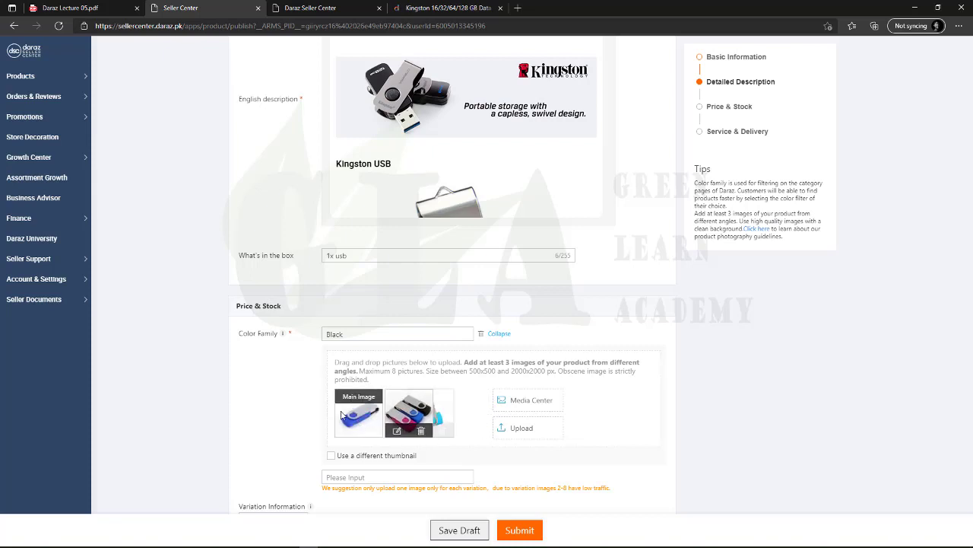
left_click_drag(463, 412, 349, 410)
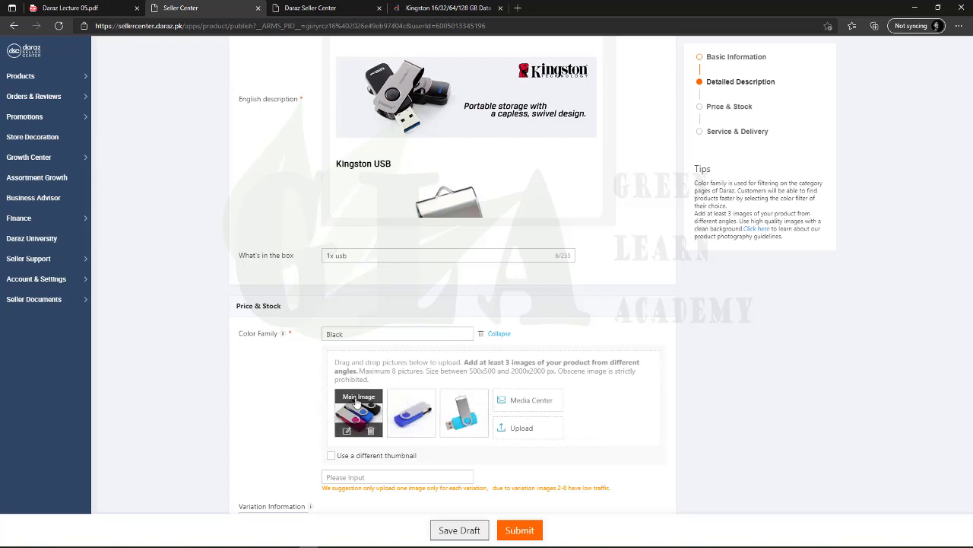
left_click(449, 7)
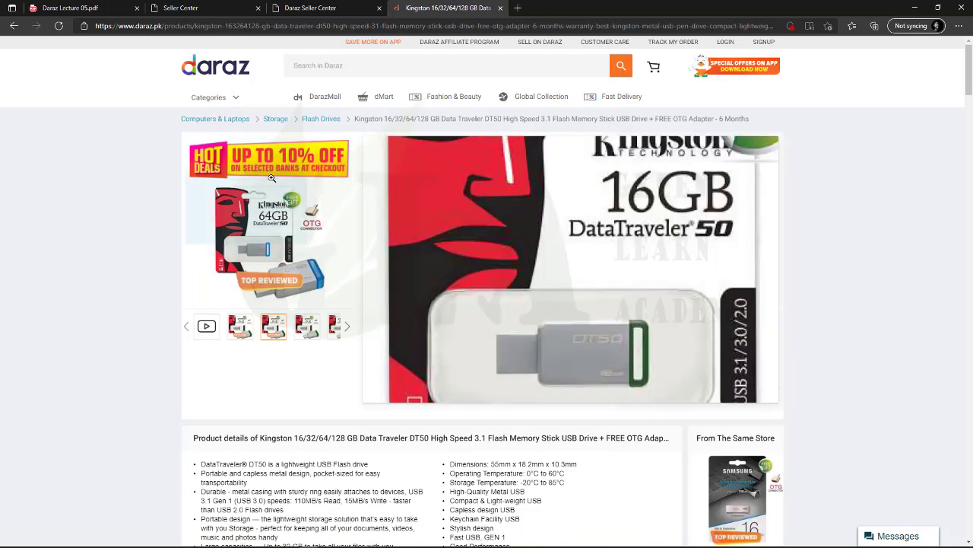
left_click(180, 7)
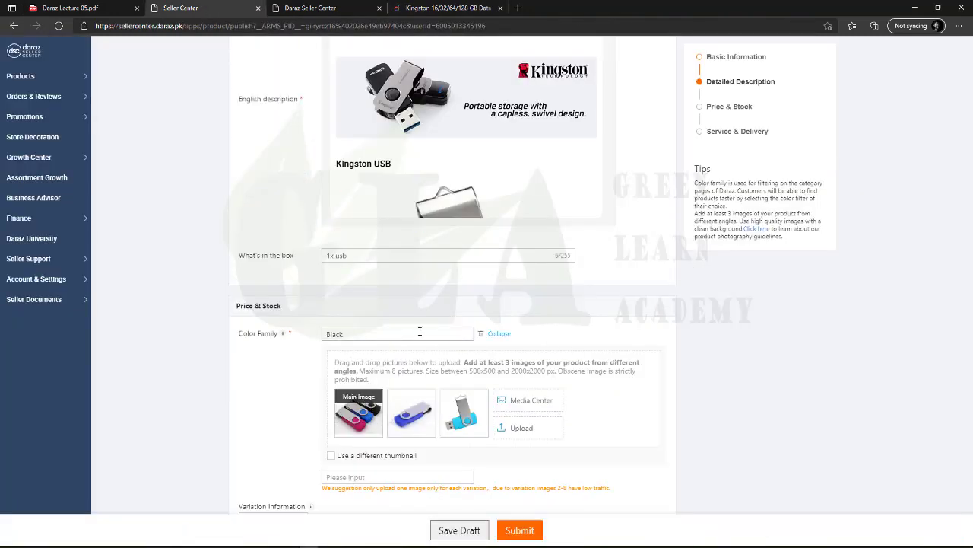
scroll(537, 401, "down", 1)
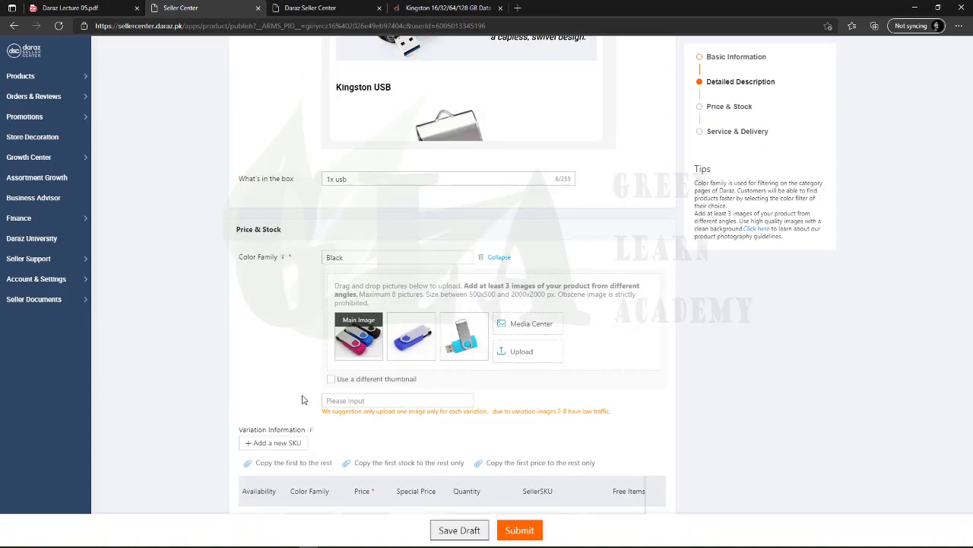
scroll(334, 391, "down", 1)
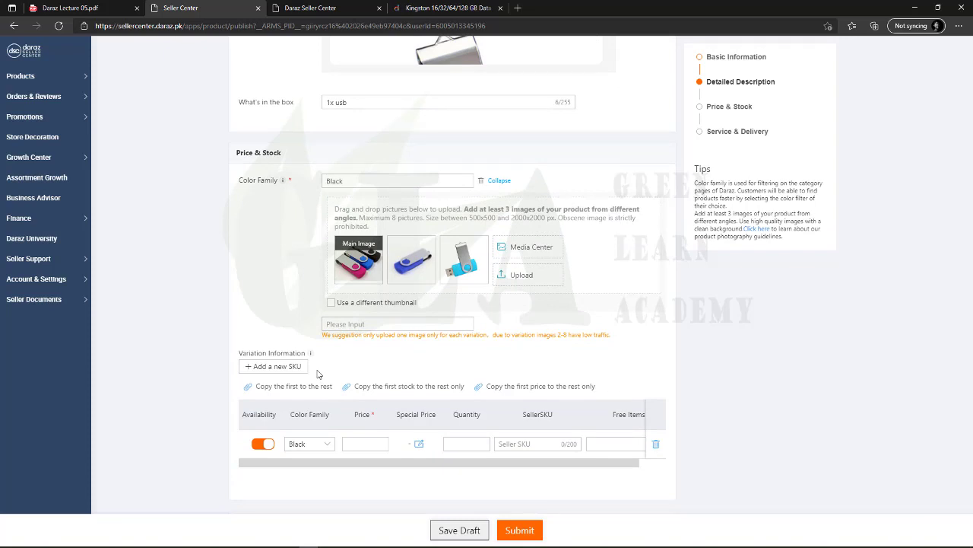
left_click(448, 8)
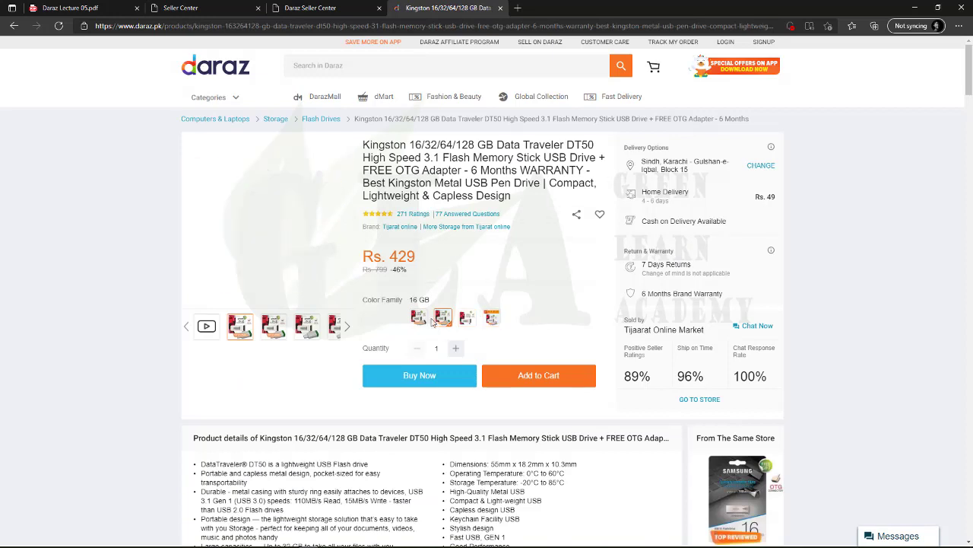
key("ctrl+2")
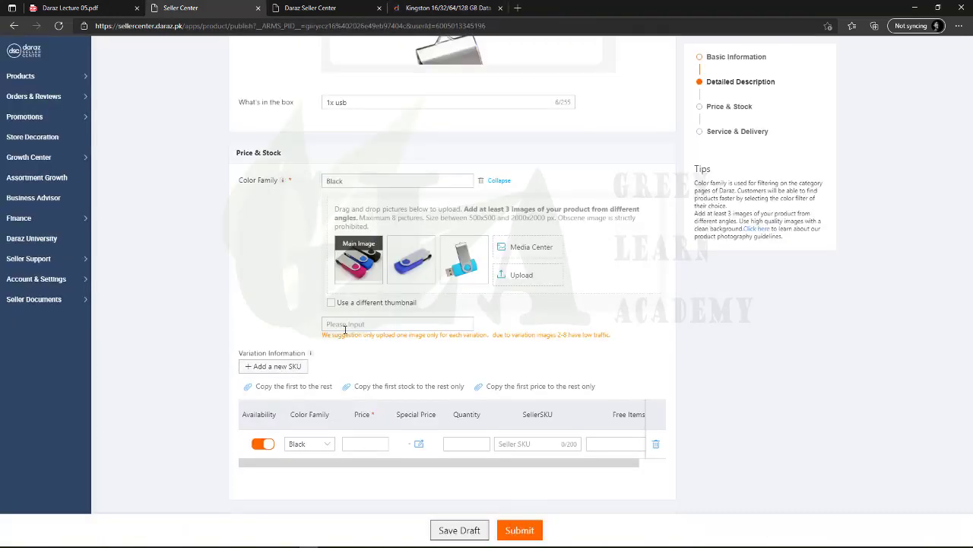
left_click(344, 325)
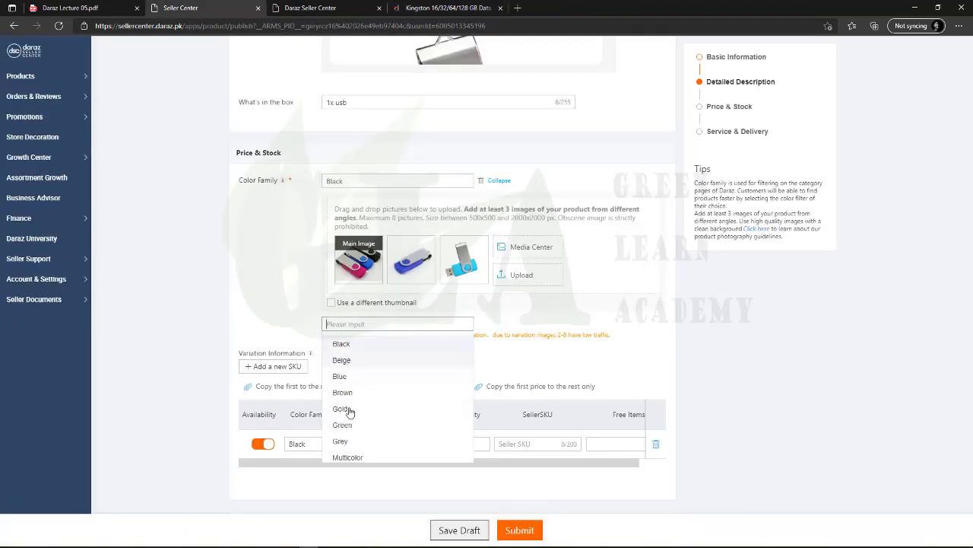
left_click(368, 322)
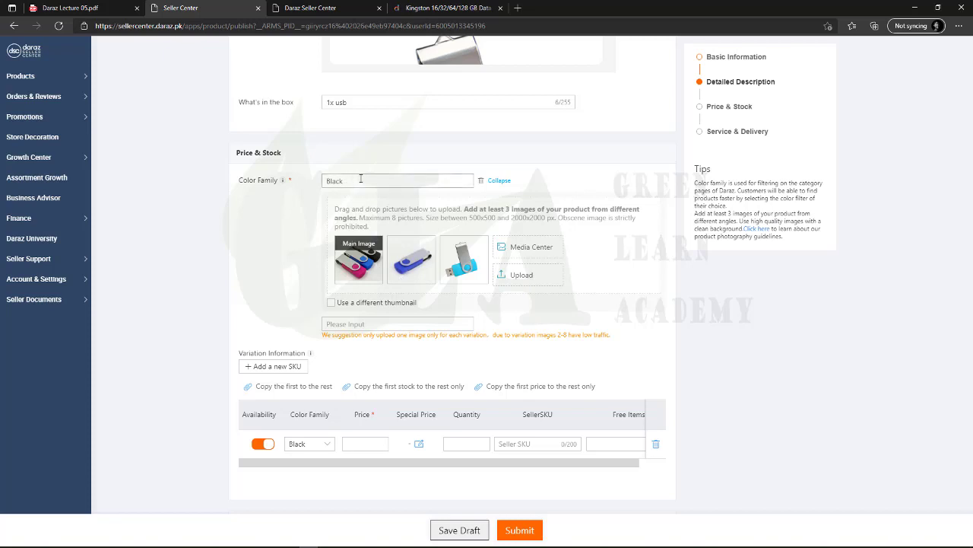
left_click(352, 324)
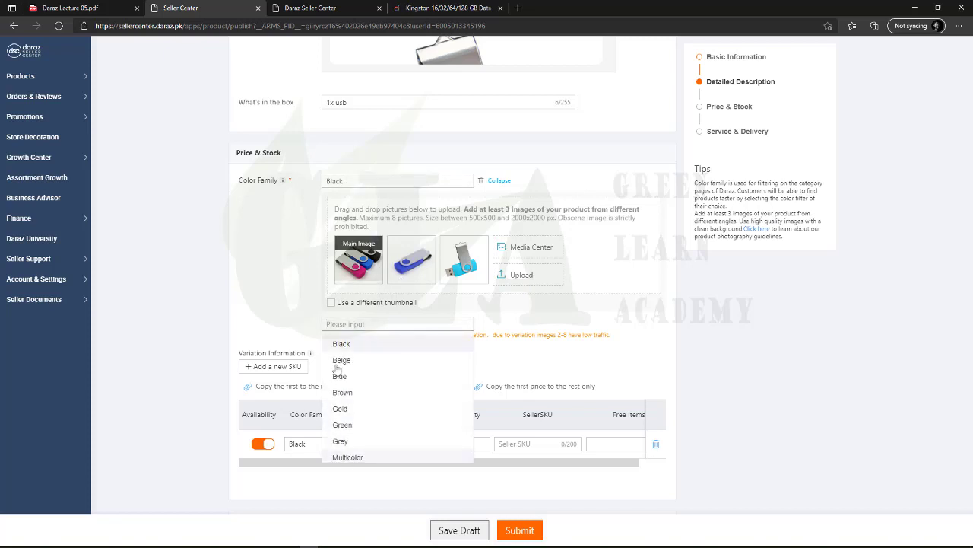
left_click(257, 322)
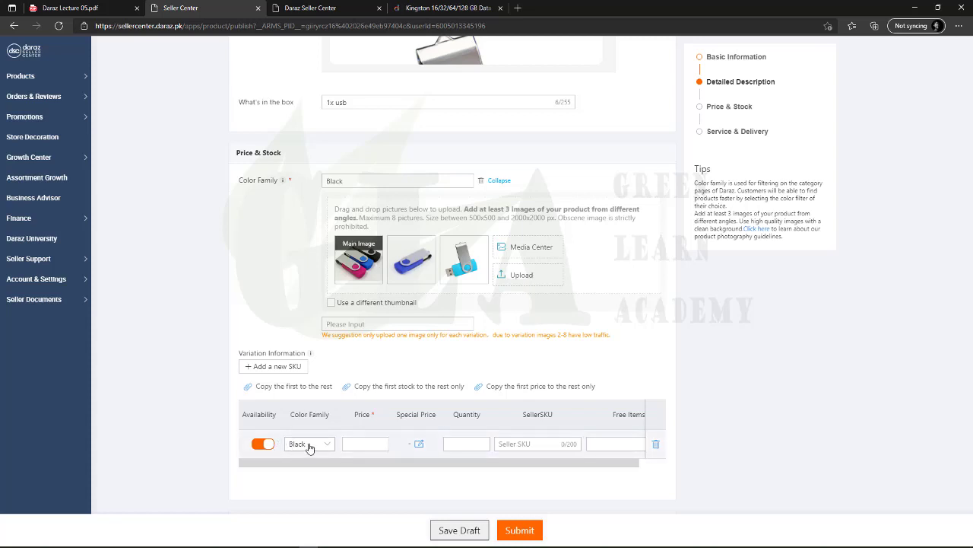
left_click(311, 448)
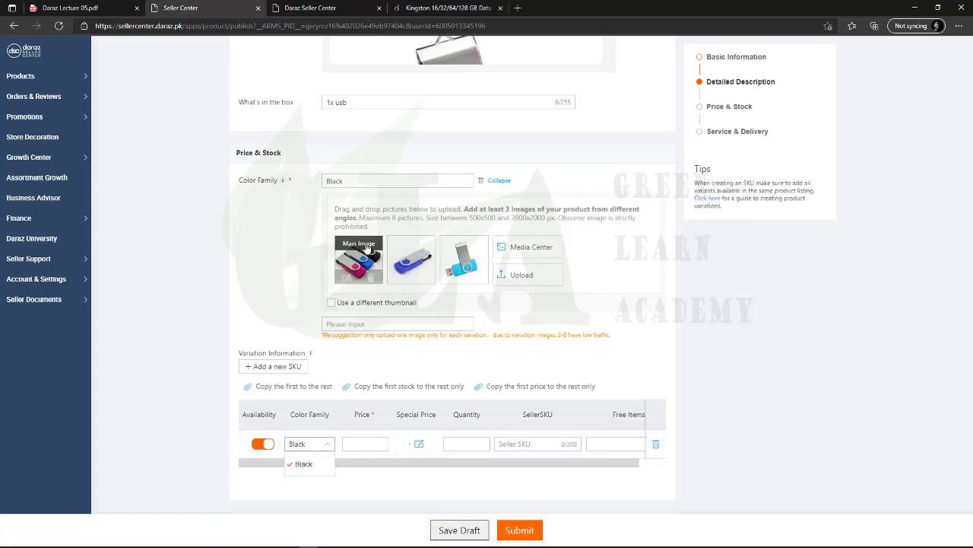
left_click(304, 458)
left_click(356, 442)
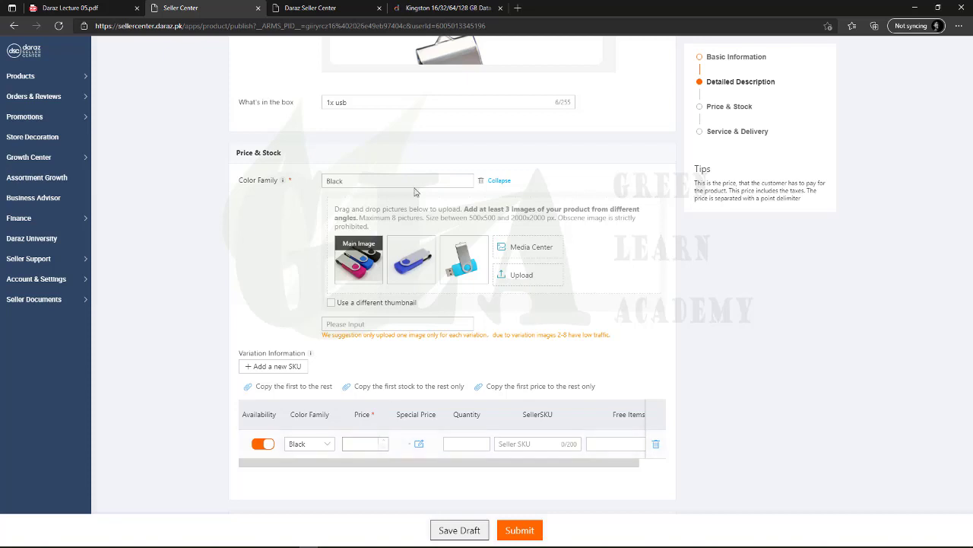
left_click(447, 8)
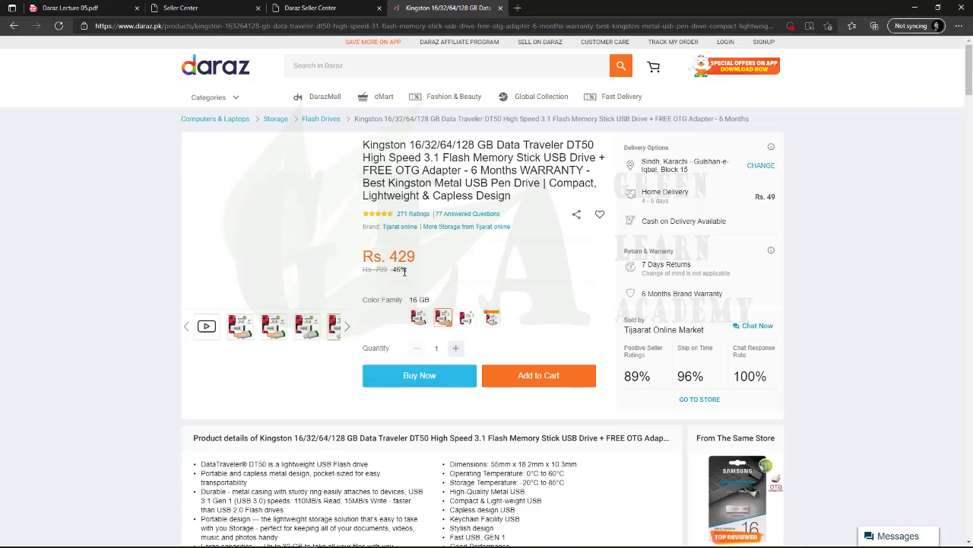
Select the Kingston listing's Rs. 799 original and Rs. 429 sale prices, then return to Seller Center
double_click(380, 269)
left_click(395, 277)
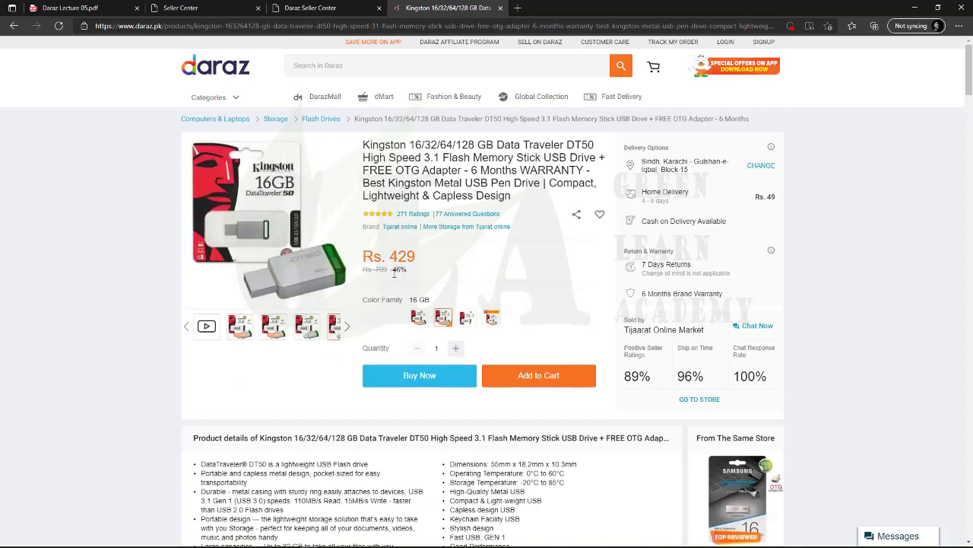
double_click(379, 270)
left_click_drag(373, 273, 417, 265)
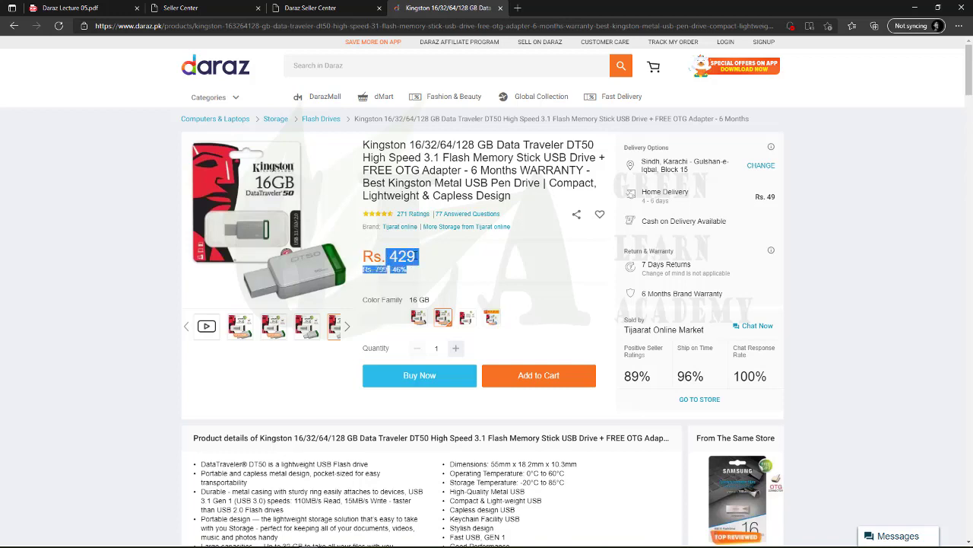
double_click(403, 256)
left_click(456, 277)
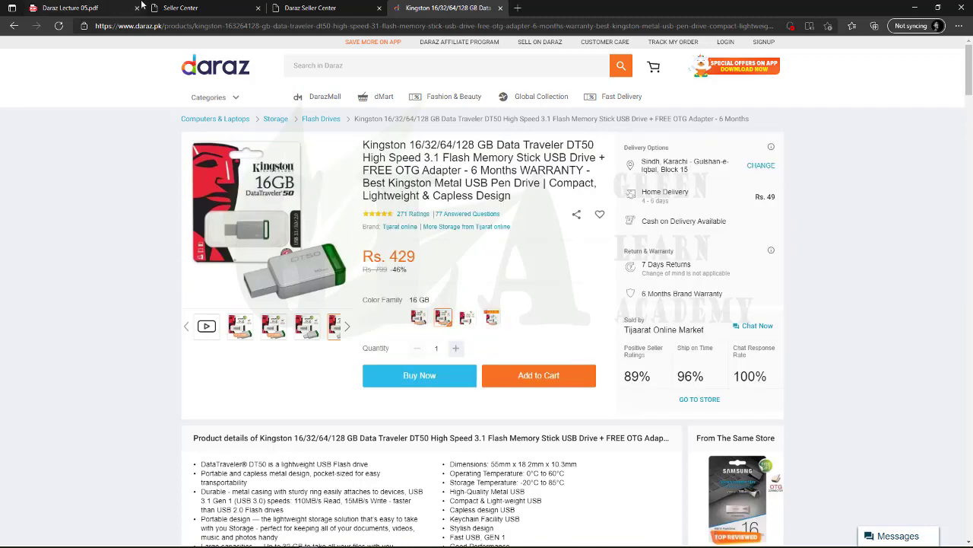
left_click(179, 8)
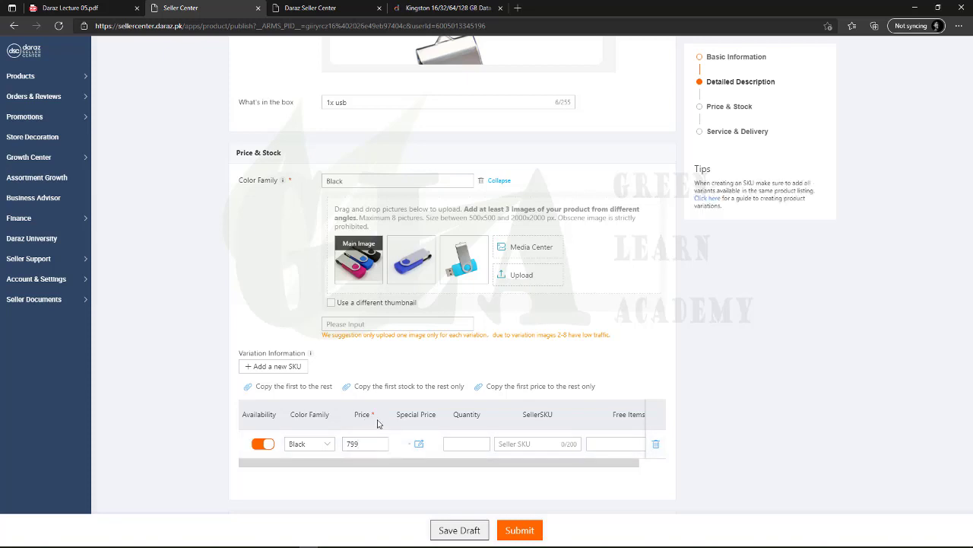
Open the Black variant's special price settings and enter 420 as the special price
triple_click(404, 416)
left_click(403, 416)
triple_click(403, 416)
left_click(404, 416)
left_click(418, 444)
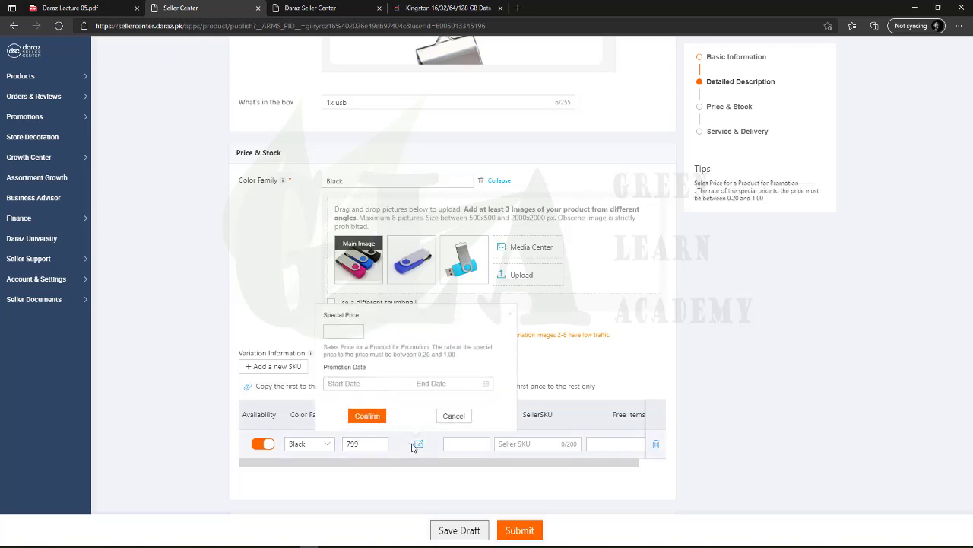
left_click(420, 445)
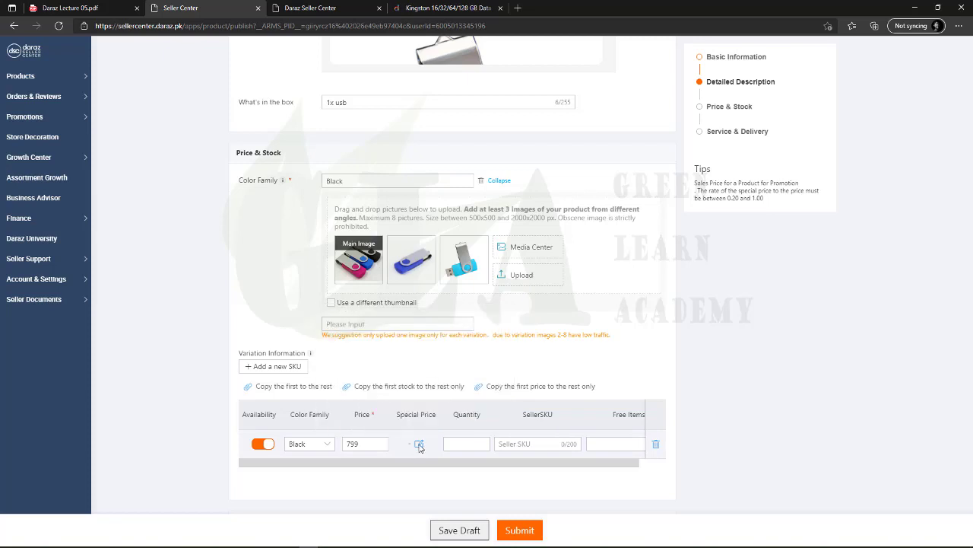
left_click(418, 443)
left_click(349, 333)
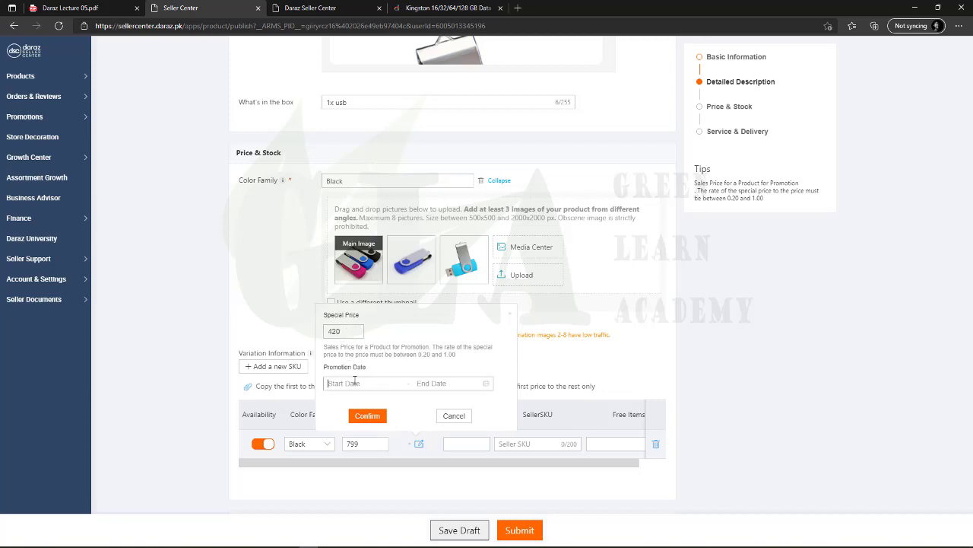
Set the promotion period from 2021-07-28 to 2023-08-31 and confirm the special price
left_click(354, 382)
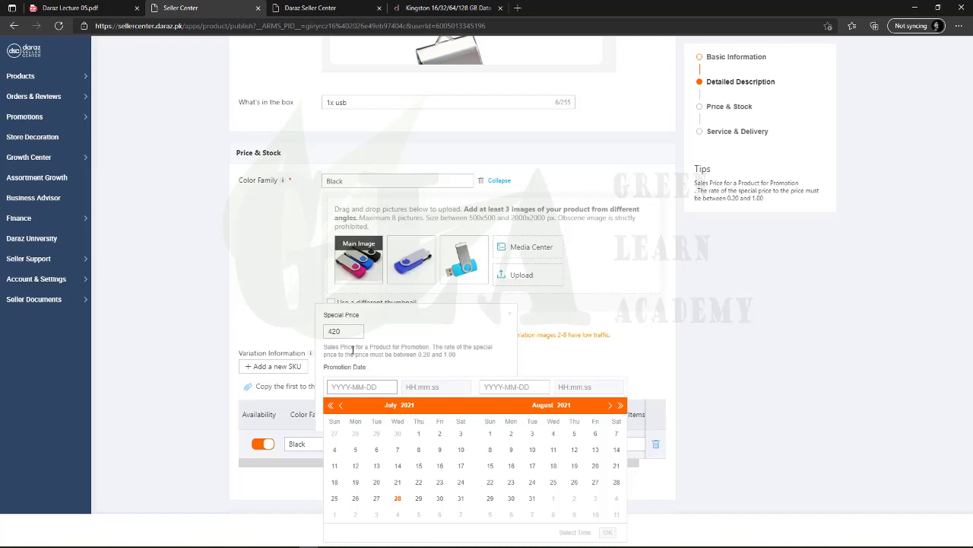
left_click(398, 498)
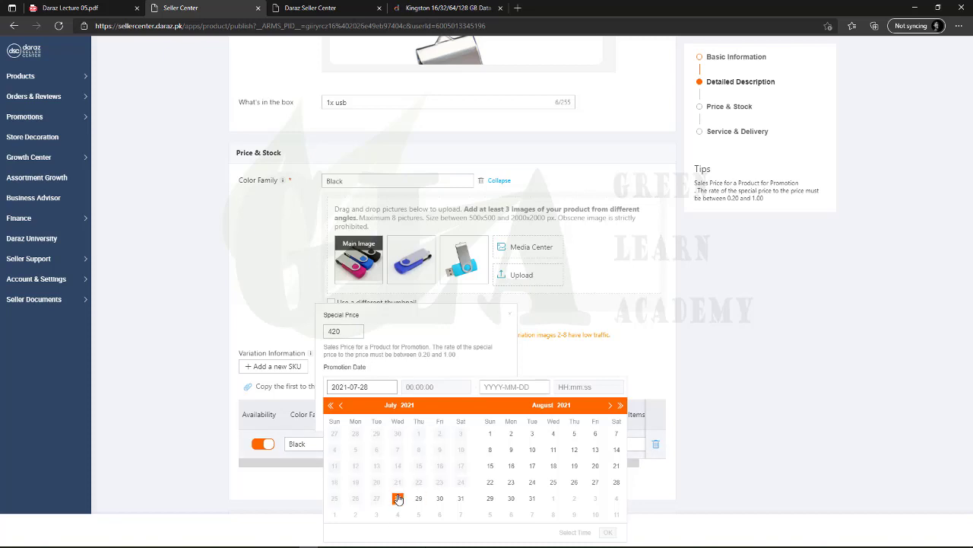
left_click(621, 406)
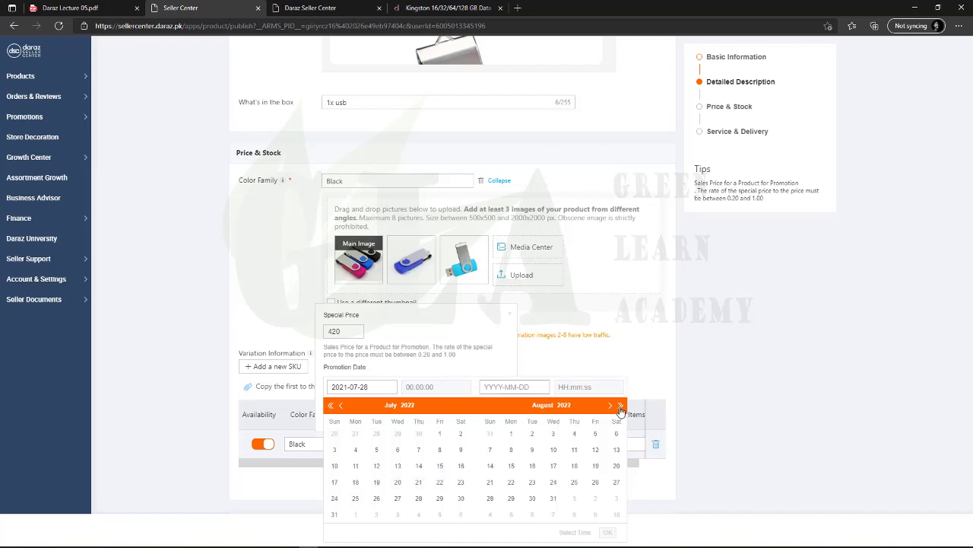
left_click(621, 408)
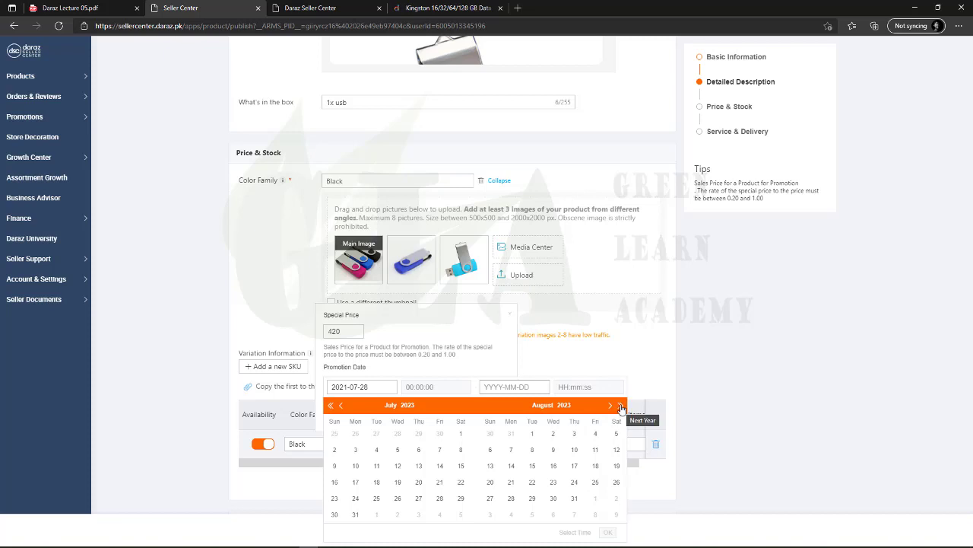
left_click(575, 498)
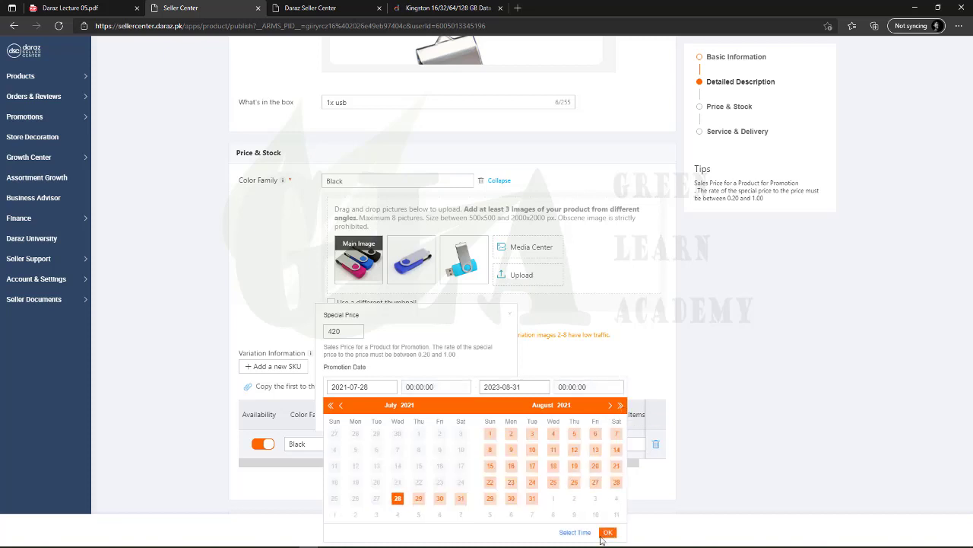
left_click(608, 533)
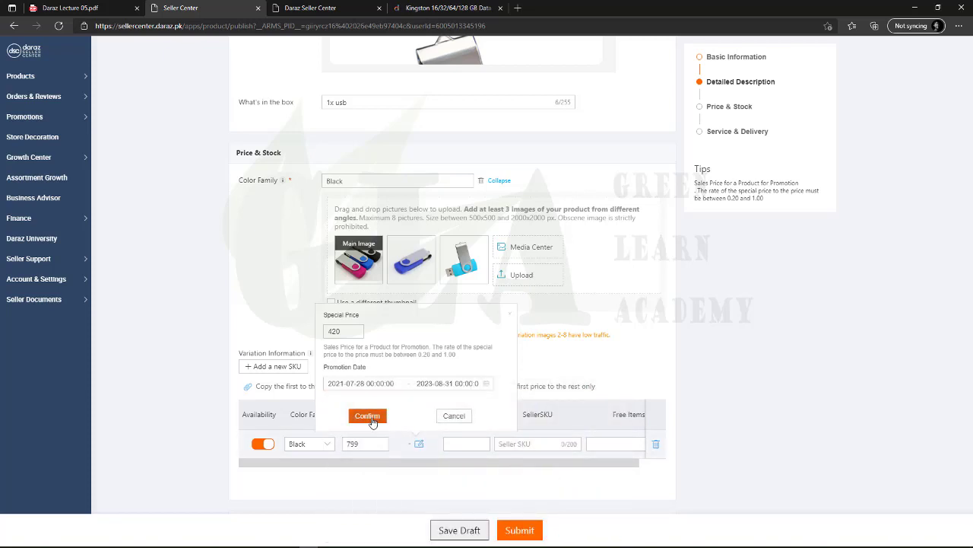
left_click(374, 419)
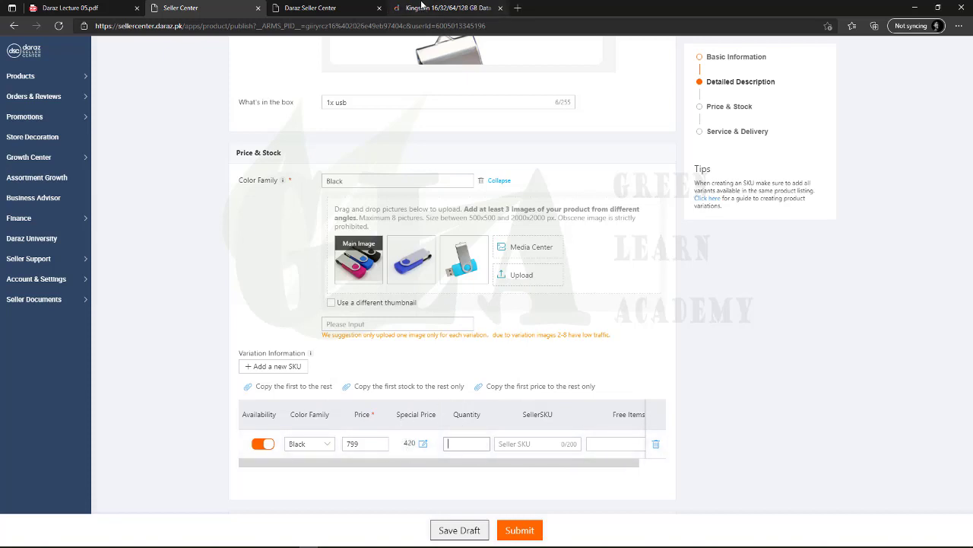
left_click(423, 7)
mouse_move(366, 258)
left_mouse_down()
mouse_move(388, 270)
mouse_move(374, 268)
left_mouse_up()
left_click(437, 259)
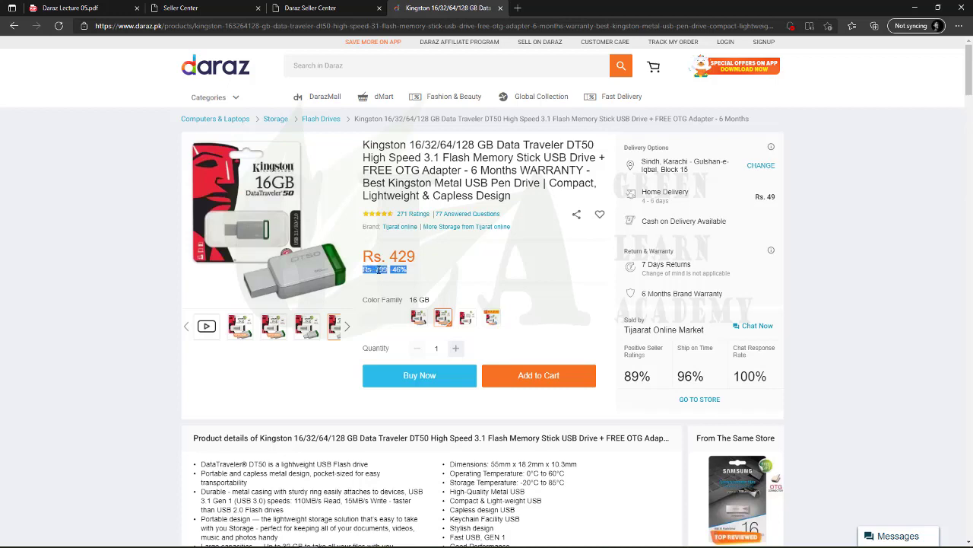
left_click(389, 274)
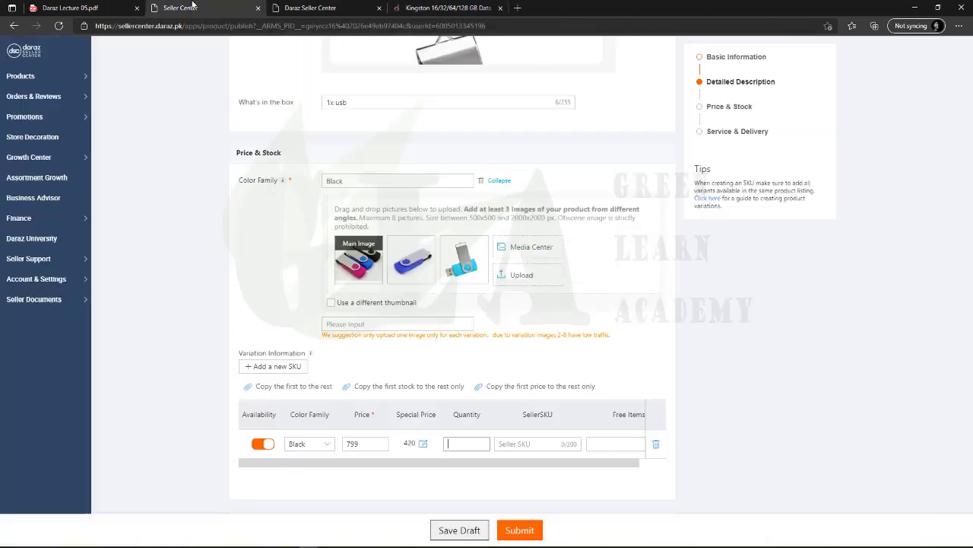
left_click(194, 7)
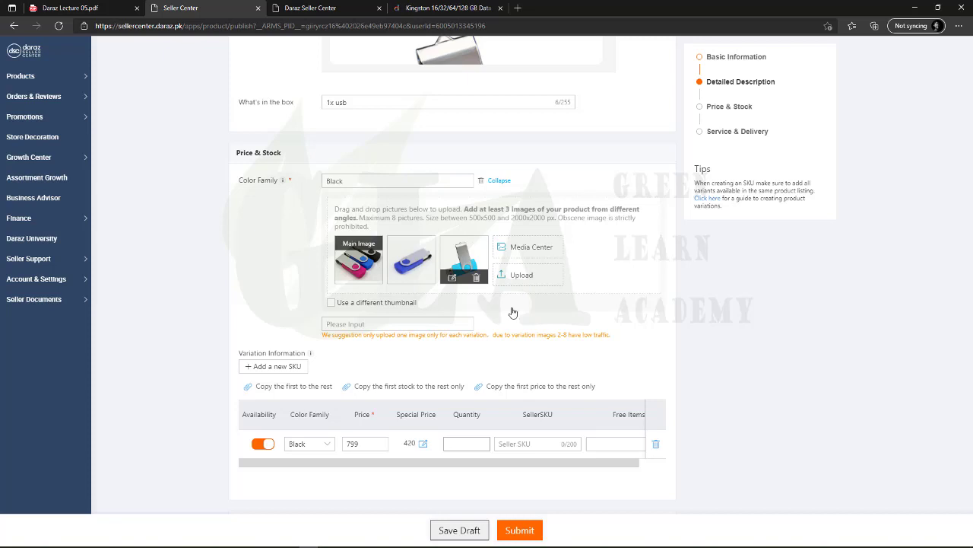
Enter 13 in the Black variation row's Quantity cell
type("13")
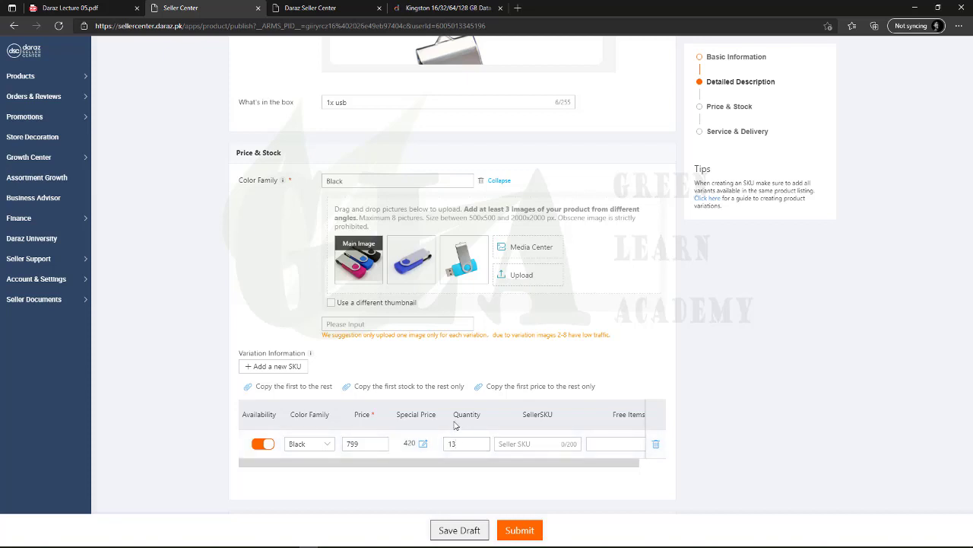
mouse_move(460, 261)
mouse_move(400, 259)
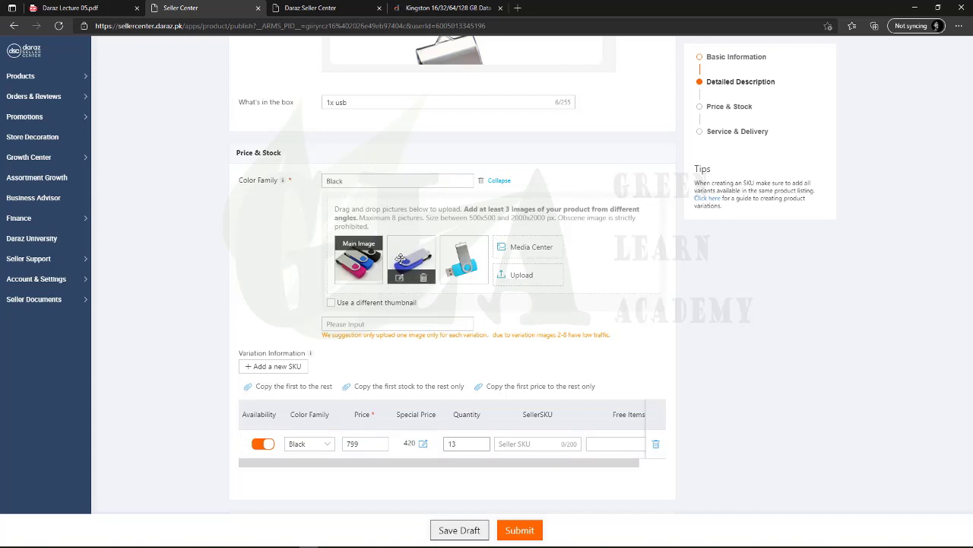
left_click(475, 443)
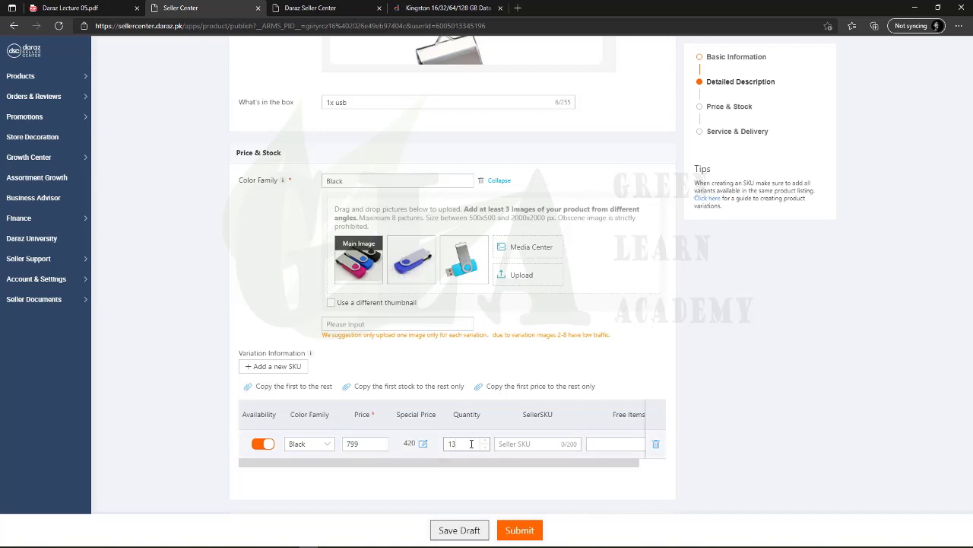
left_click(506, 443)
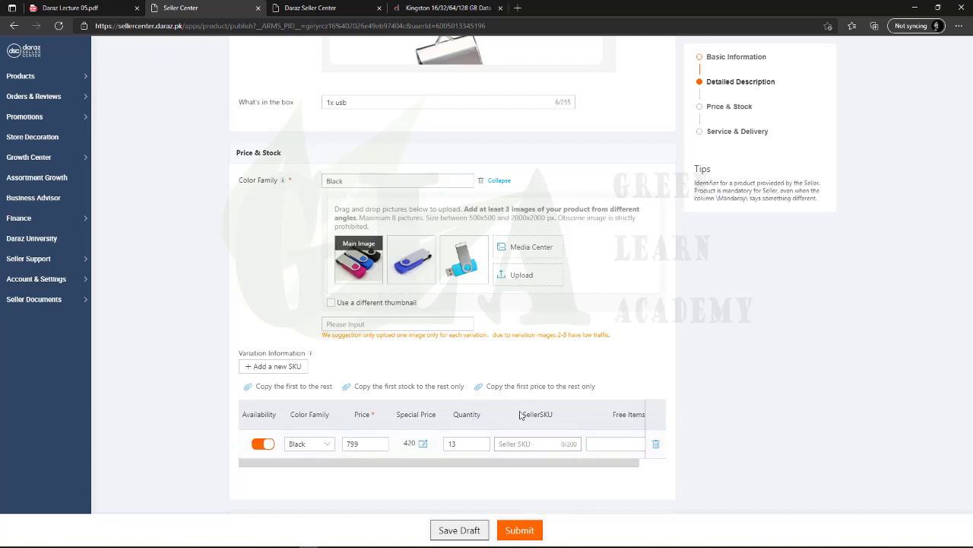
Type Boxno3usb into the Black variation row's SellerSKU field and finish editing
left_click(521, 445)
mouse_move(411, 265)
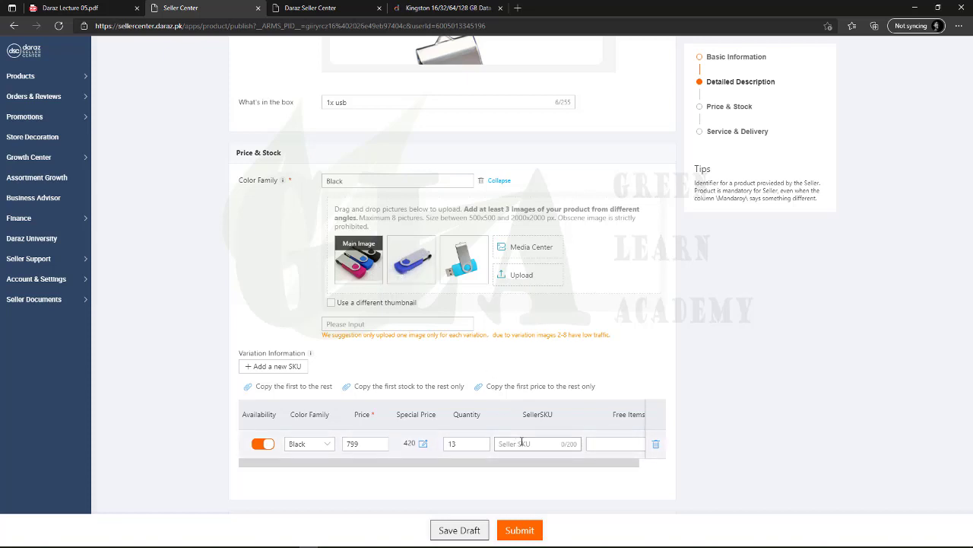
type("Boxno3usb")
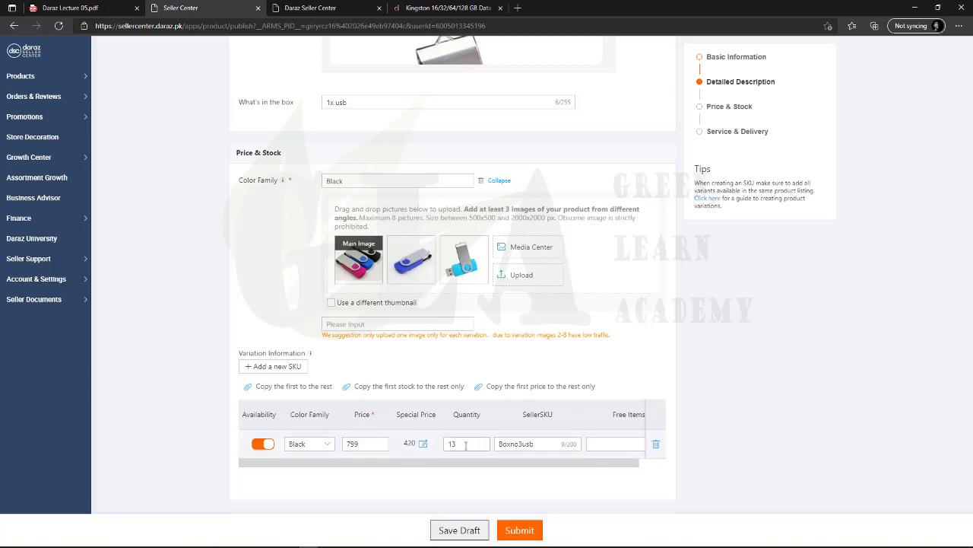
double_click(500, 444)
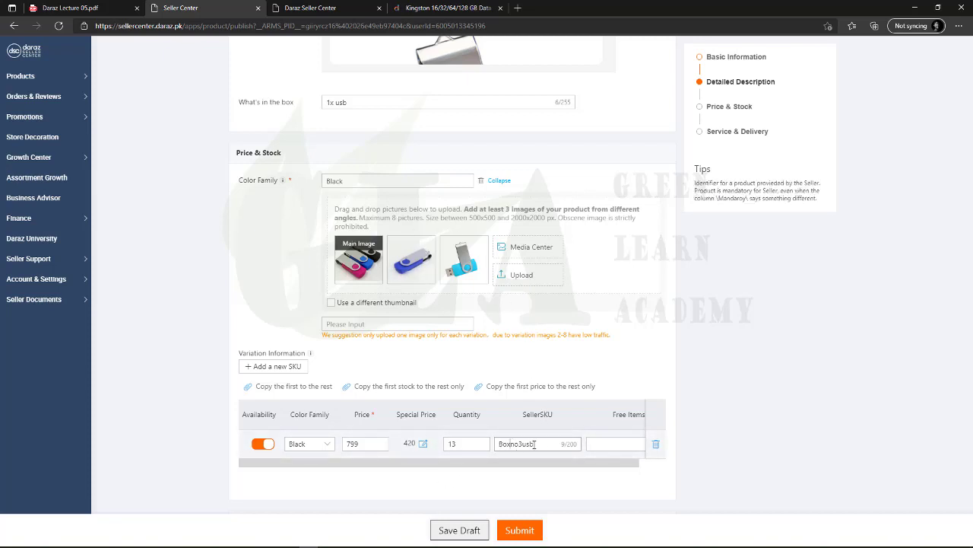
left_click(518, 444)
left_click(523, 415)
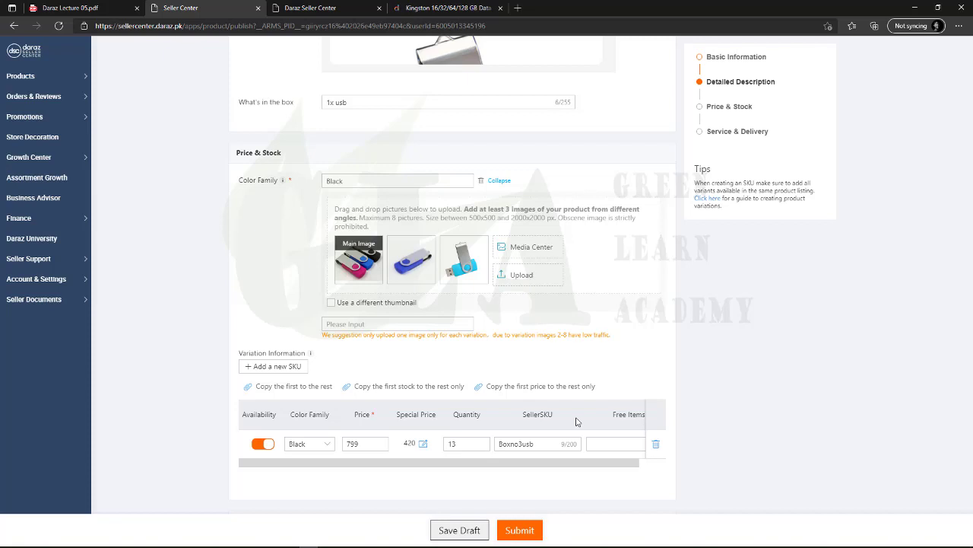
Set the listing's Warranty Type to No Warranty
scroll(578, 465, "right", 2)
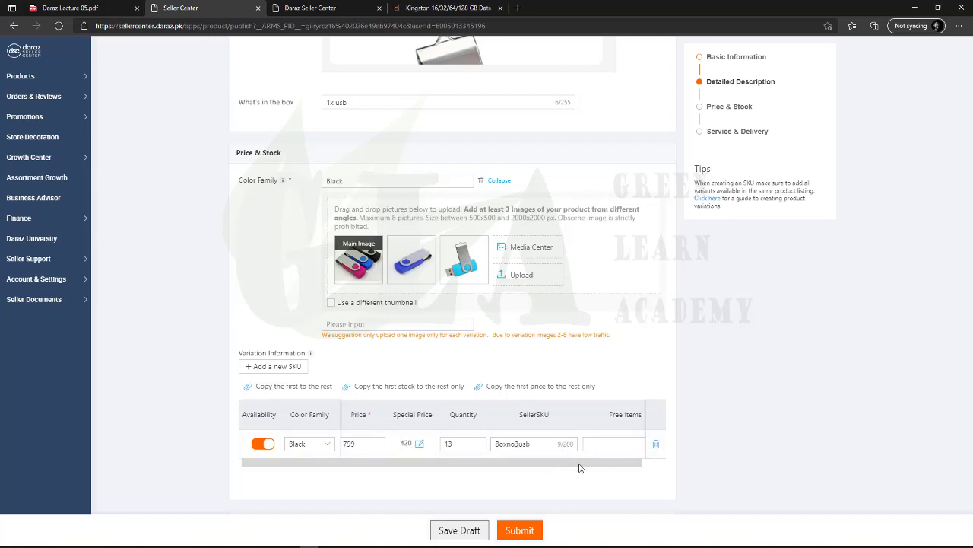
scroll(530, 472, "left", 2)
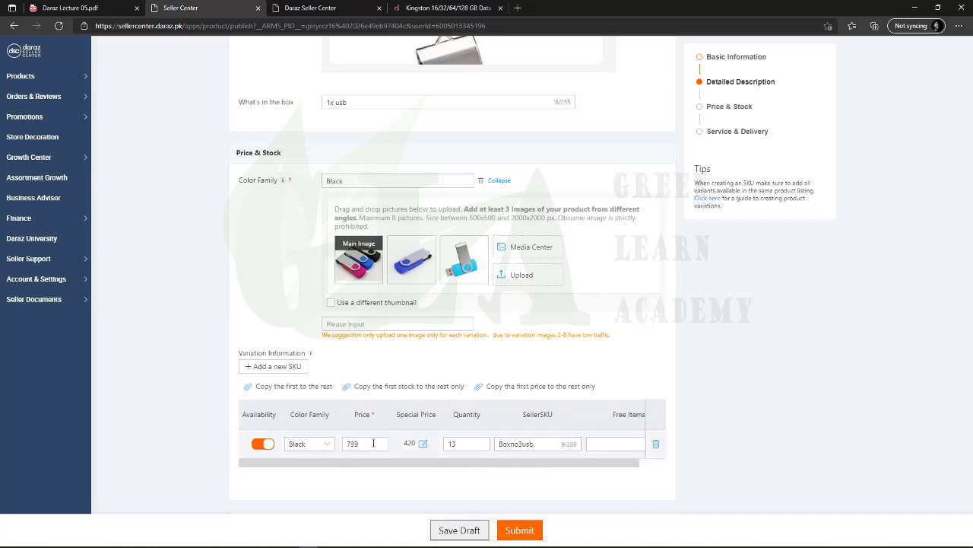
scroll(427, 465, "down", 2)
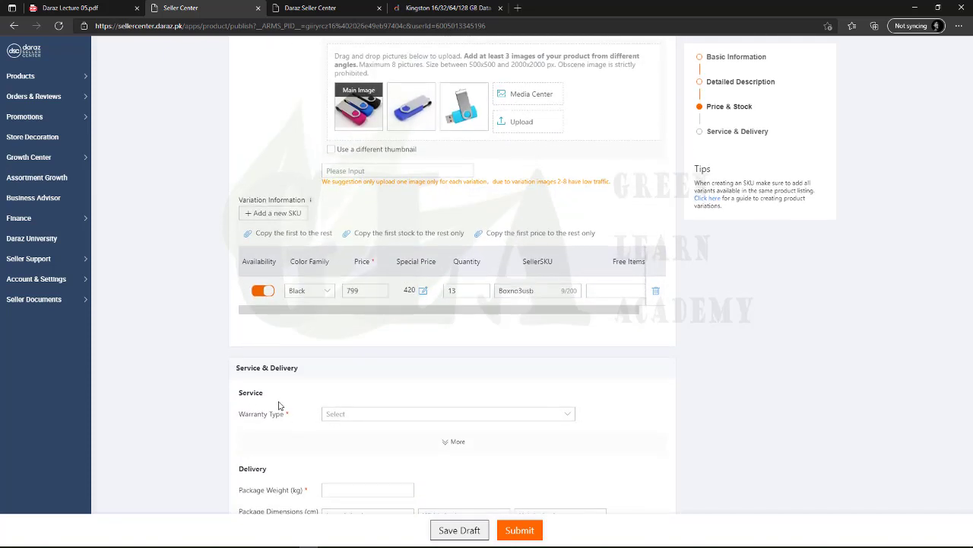
scroll(289, 403, "down", 1)
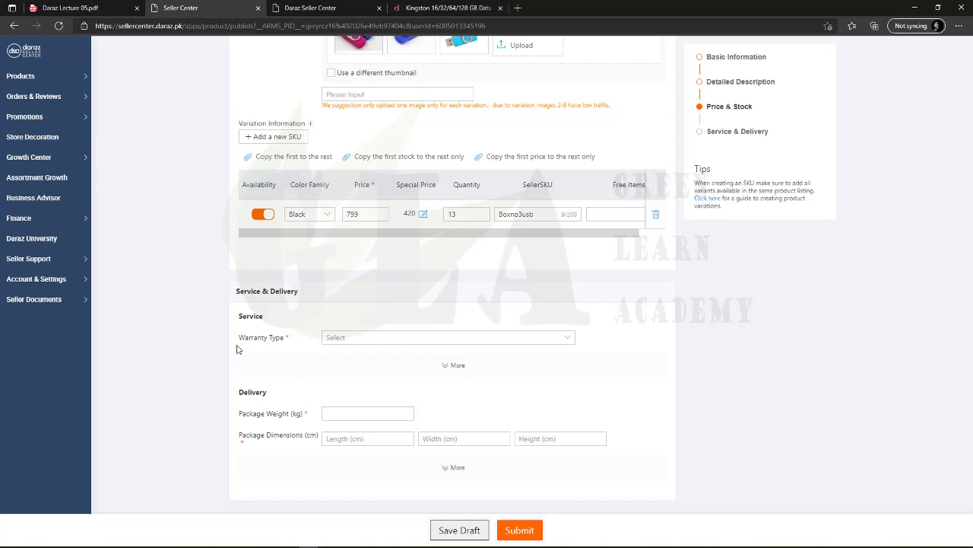
left_click(344, 340)
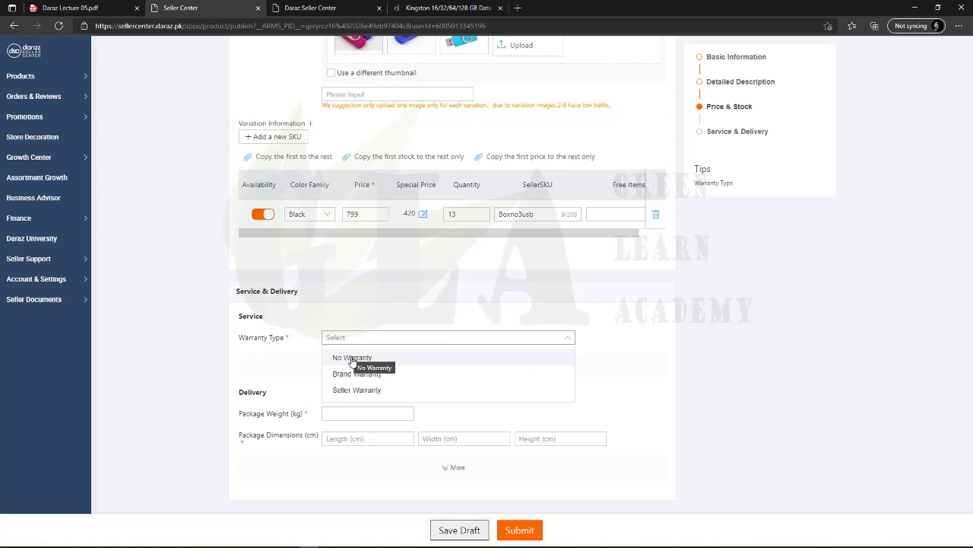
left_click(352, 360)
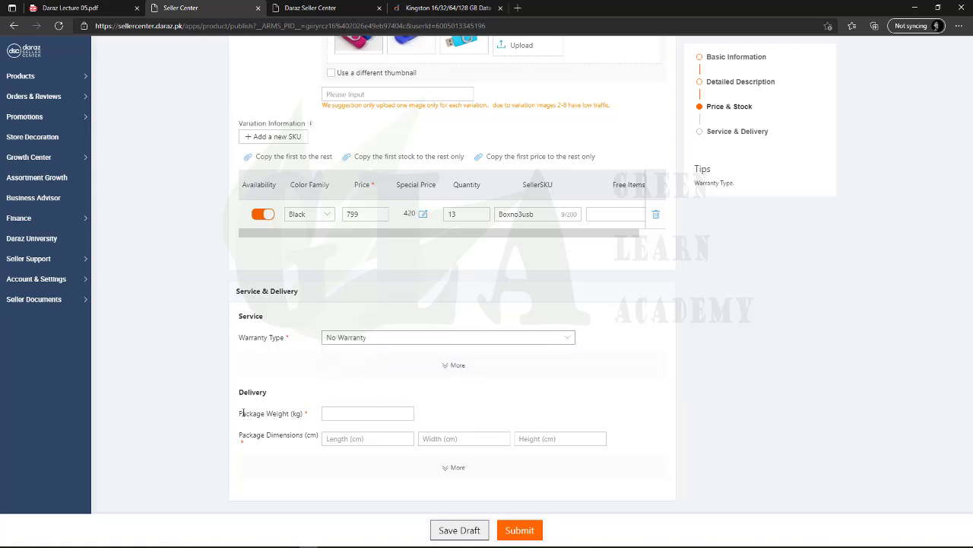
Enter 0.02 kg as the package weight
left_click_drag(240, 413, 301, 413)
left_click(297, 413)
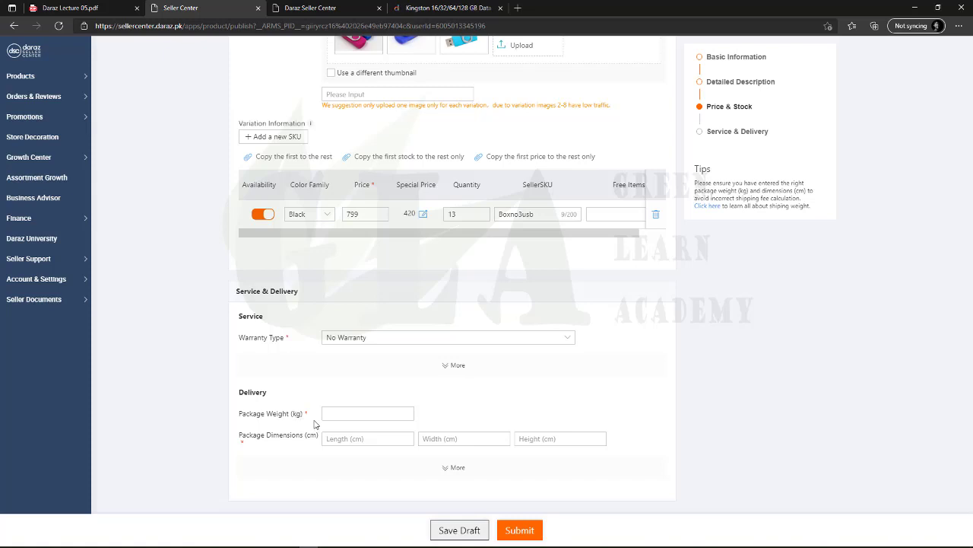
left_click(327, 413)
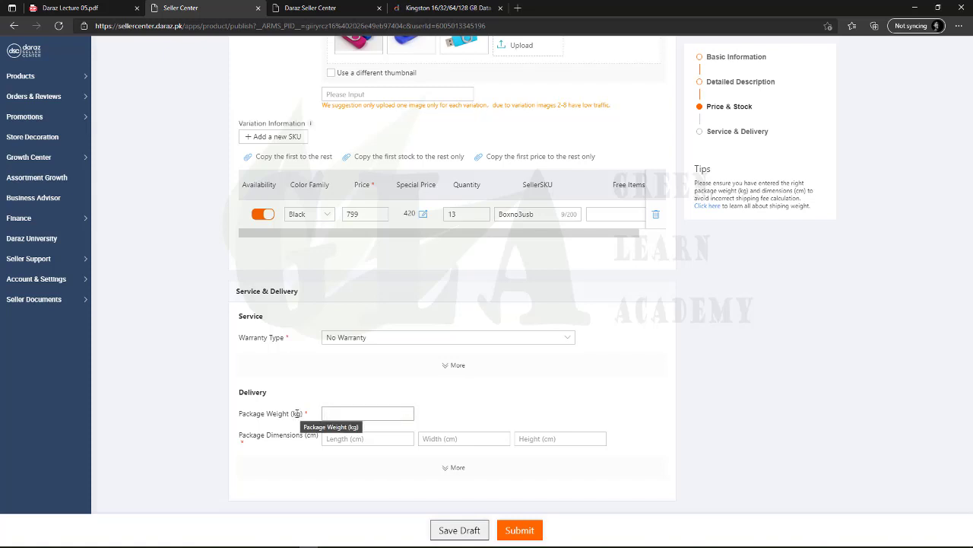
type("0.02")
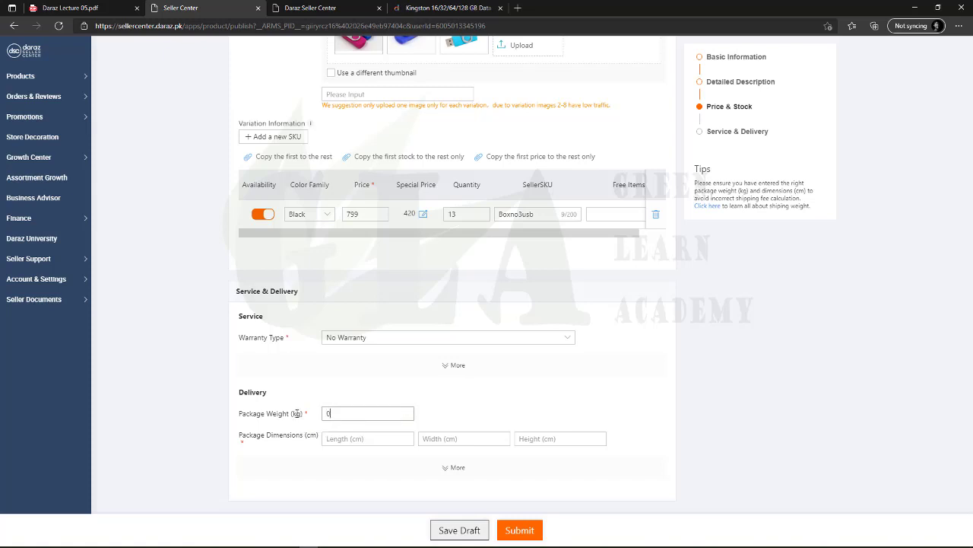
left_click(309, 389)
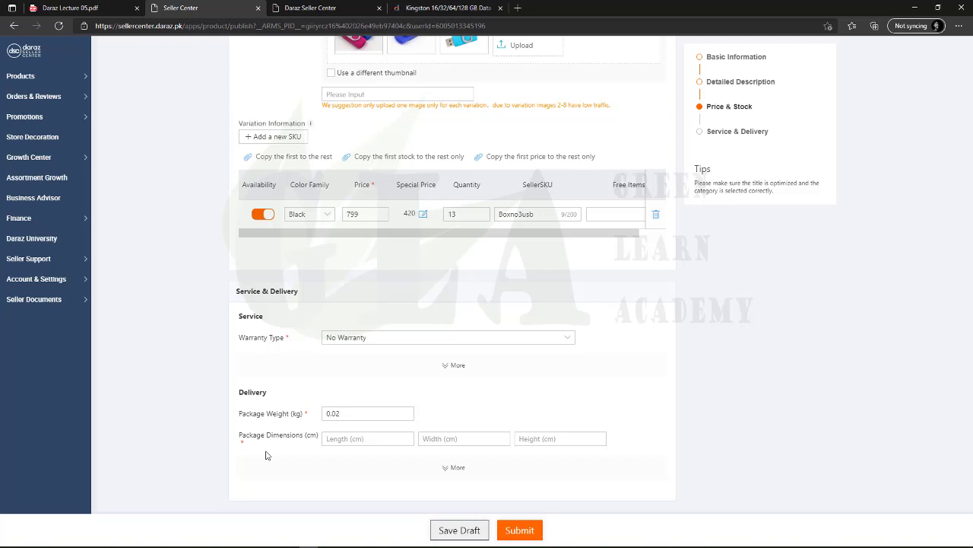
Enter package length 12, width 15 and height 25 cm under Package Dimensions
left_click(360, 438)
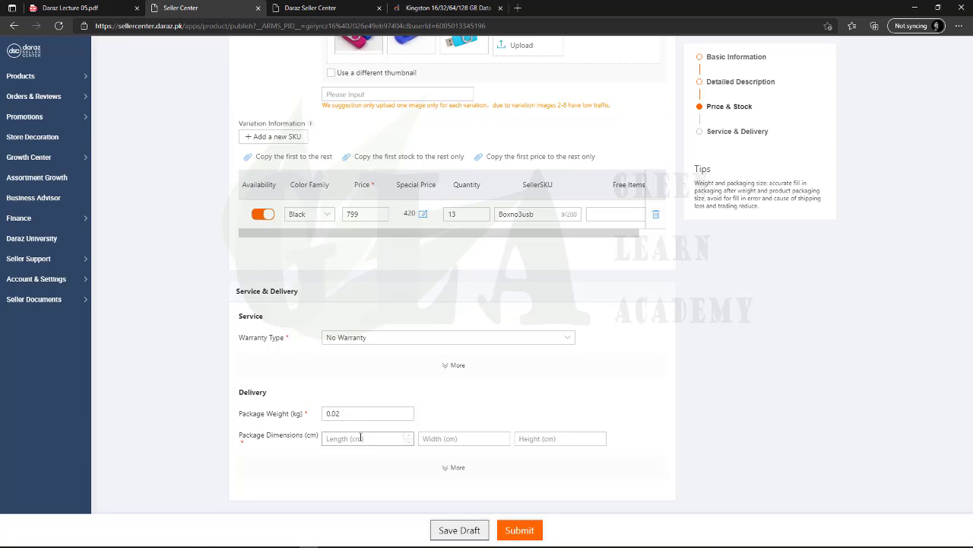
type("12")
left_click(441, 439)
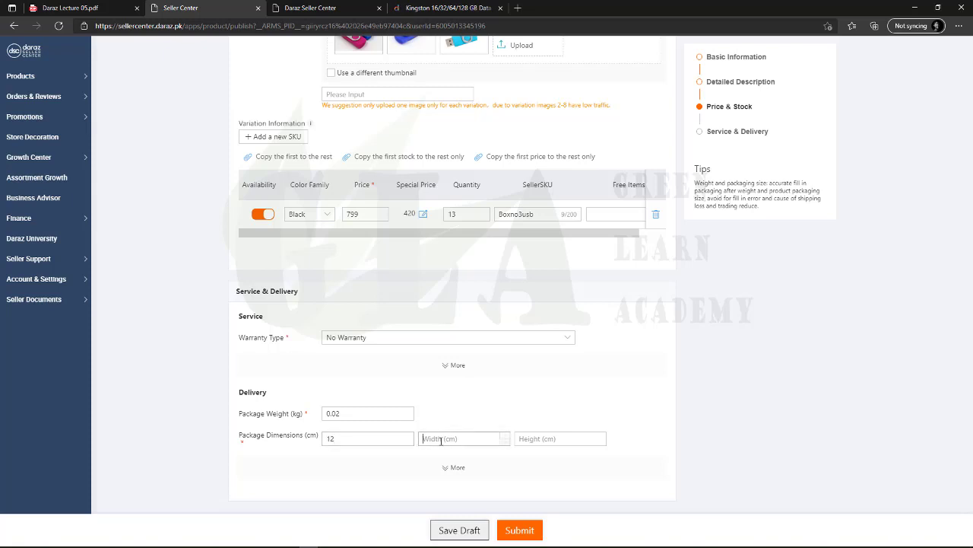
type("12")
type("5")
left_click(548, 439)
type("44")
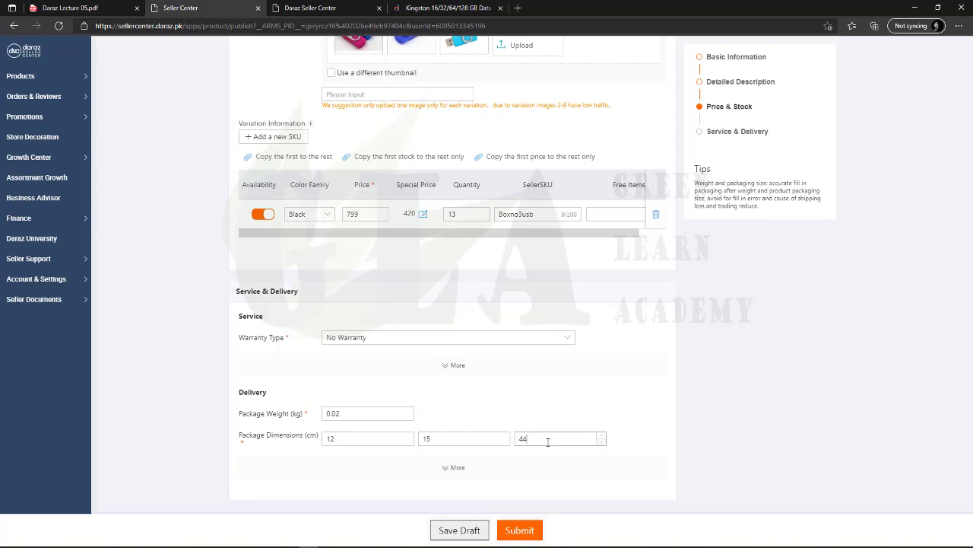
key("BackSpace")
type("25")
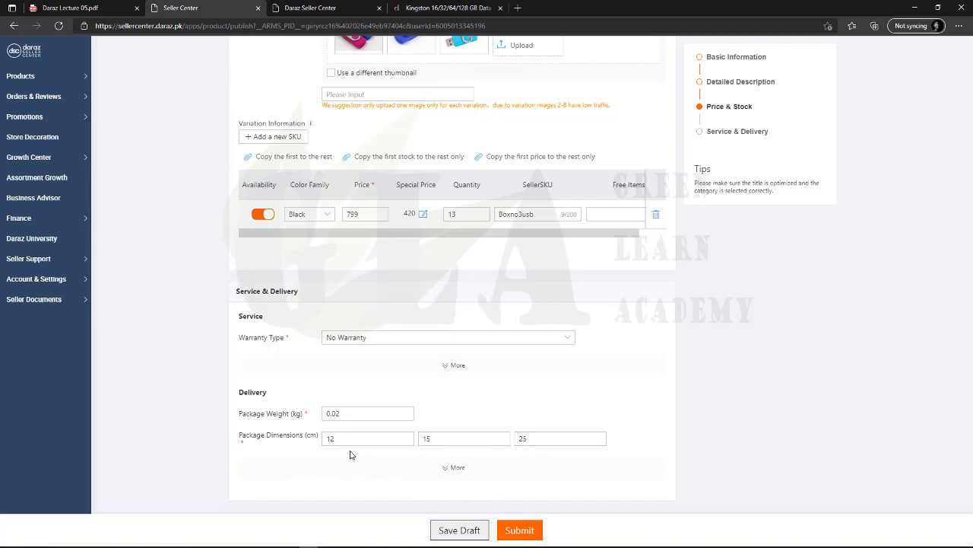
scroll(380, 449, "up", 15)
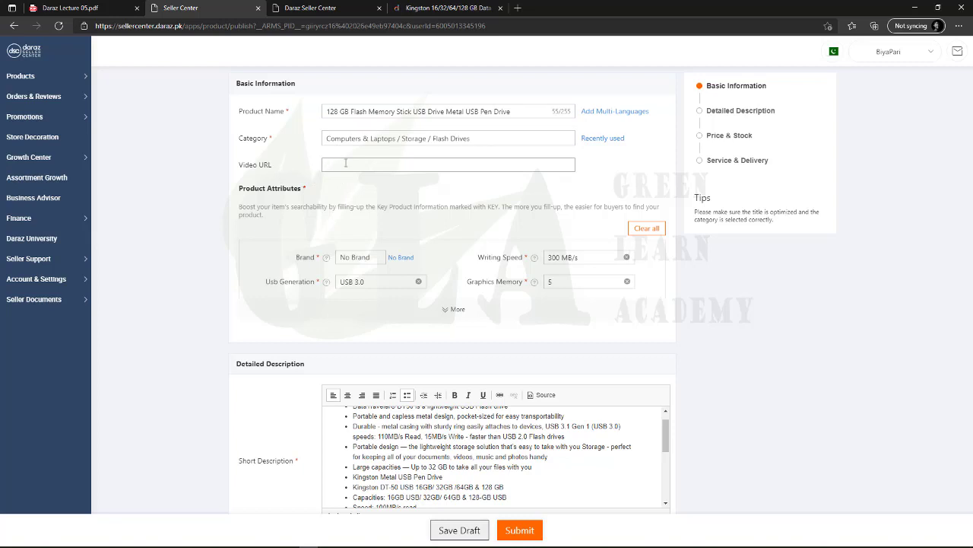
Check the Basic Information hints, then view the Kingston DT50 page's product details
left_click(336, 165)
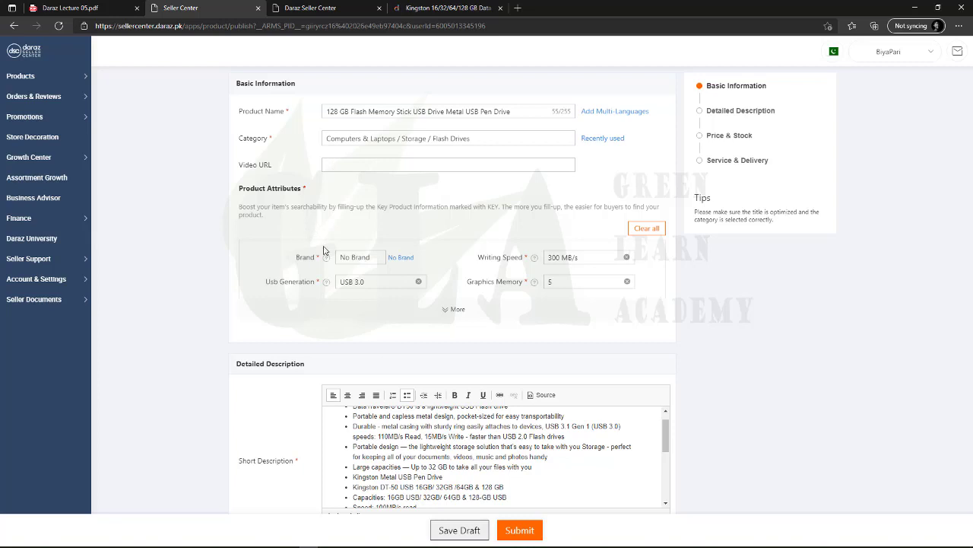
mouse_move(325, 261)
scroll(457, 308, "down", 2)
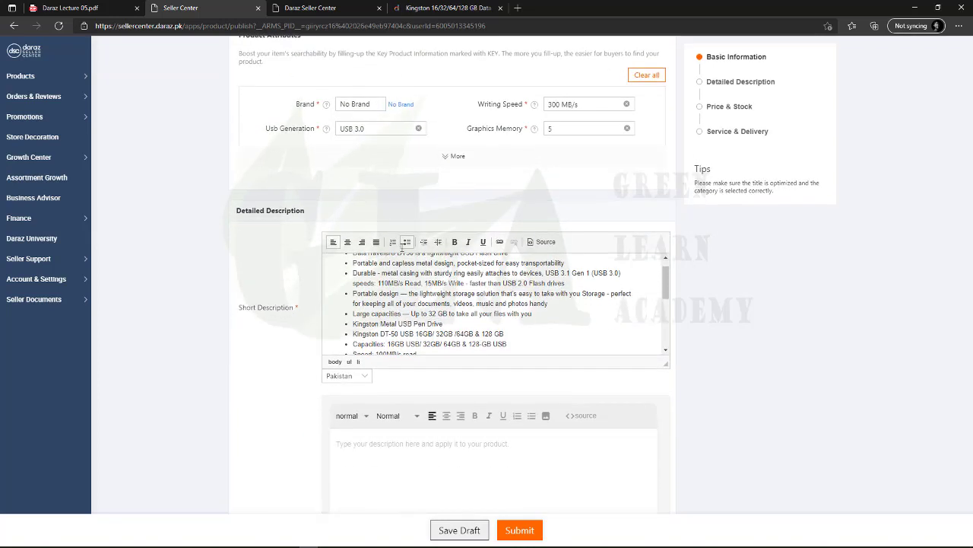
left_click(449, 7)
scroll(377, 342, "down", 3)
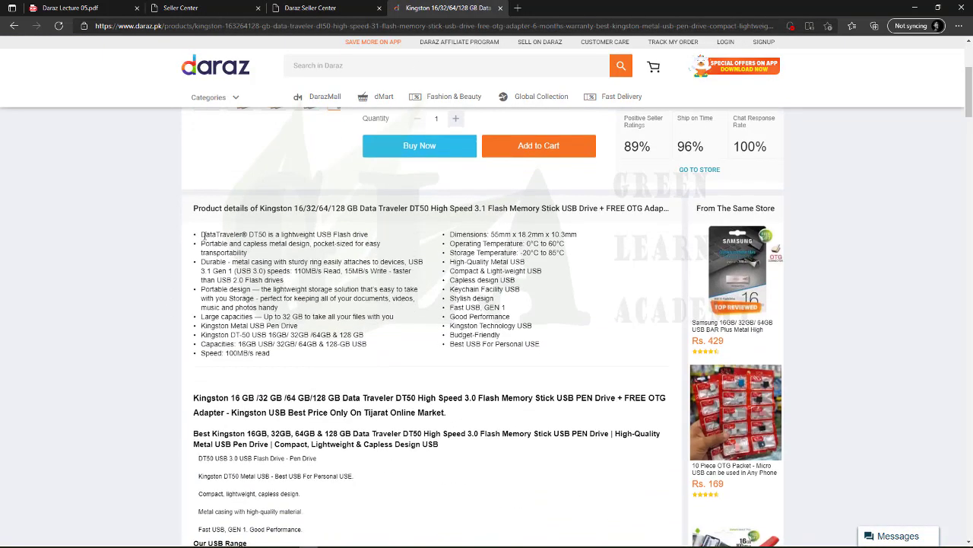
Return to the listing form and scroll through the Short and English description editors
left_click(180, 8)
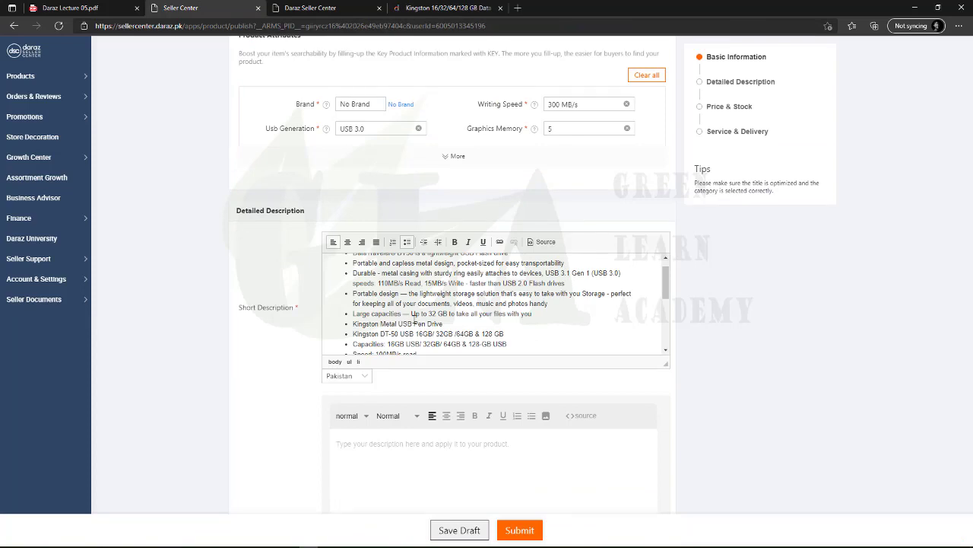
scroll(416, 321, "down", 5)
scroll(276, 366, "down", 4)
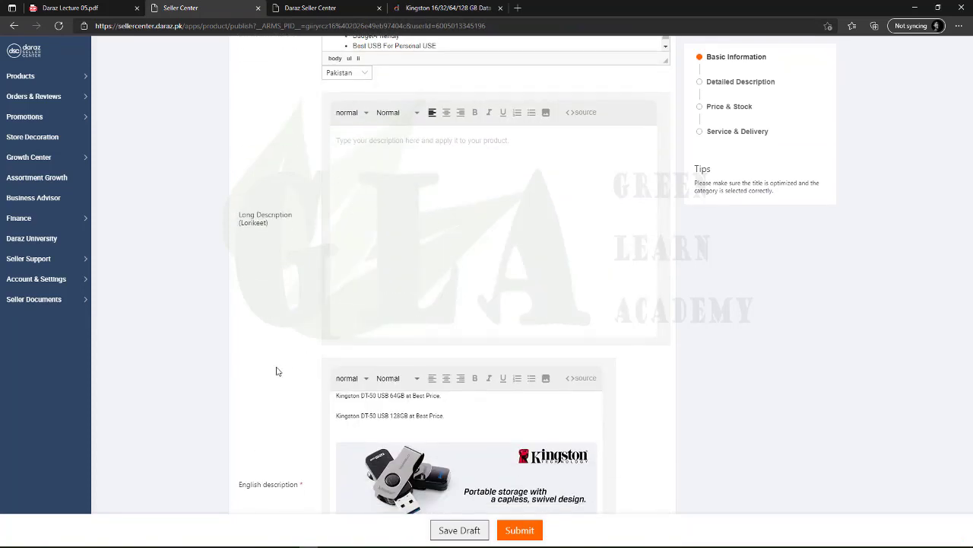
scroll(276, 371, "up", 4)
scroll(381, 268, "up", 2)
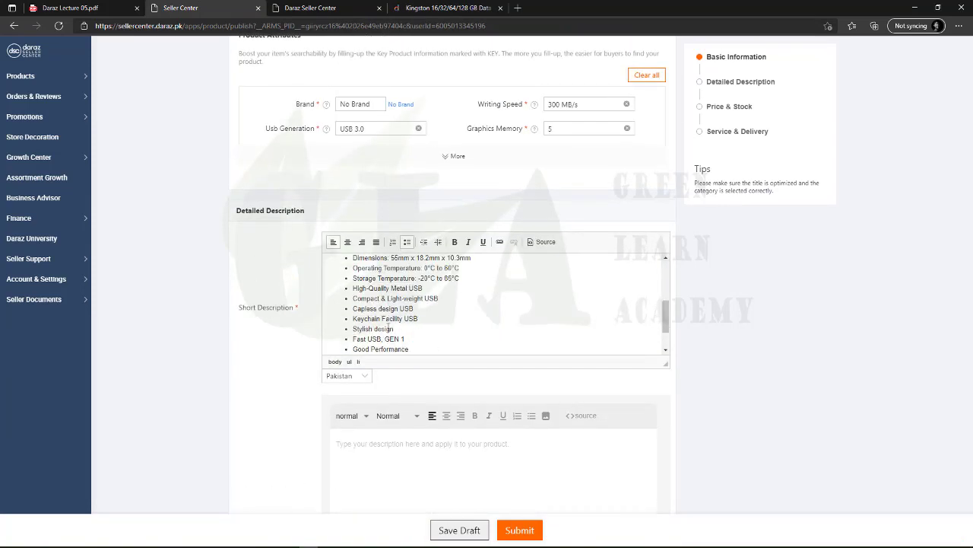
scroll(388, 327, "down", 2)
scroll(269, 348, "down", 5)
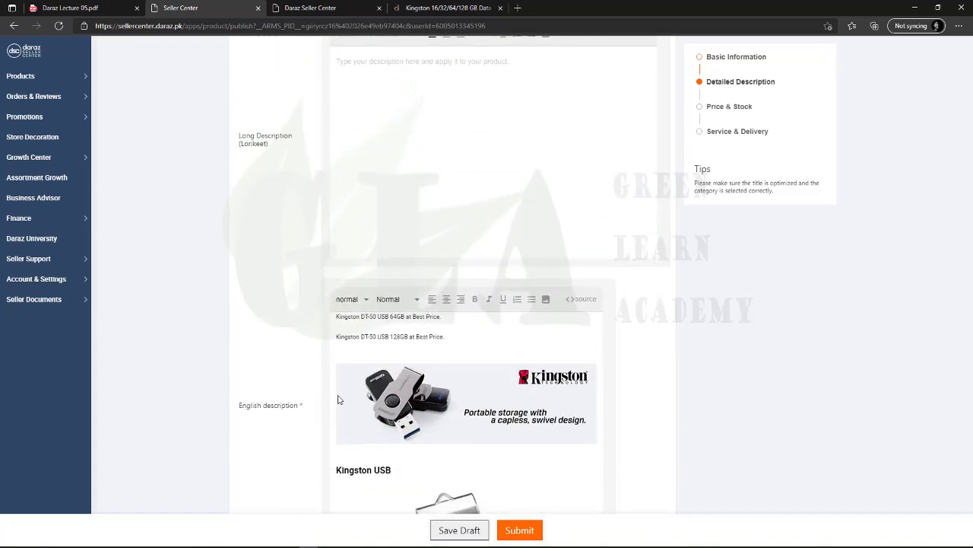
scroll(381, 389, "up", 5)
scroll(380, 388, "up", 5)
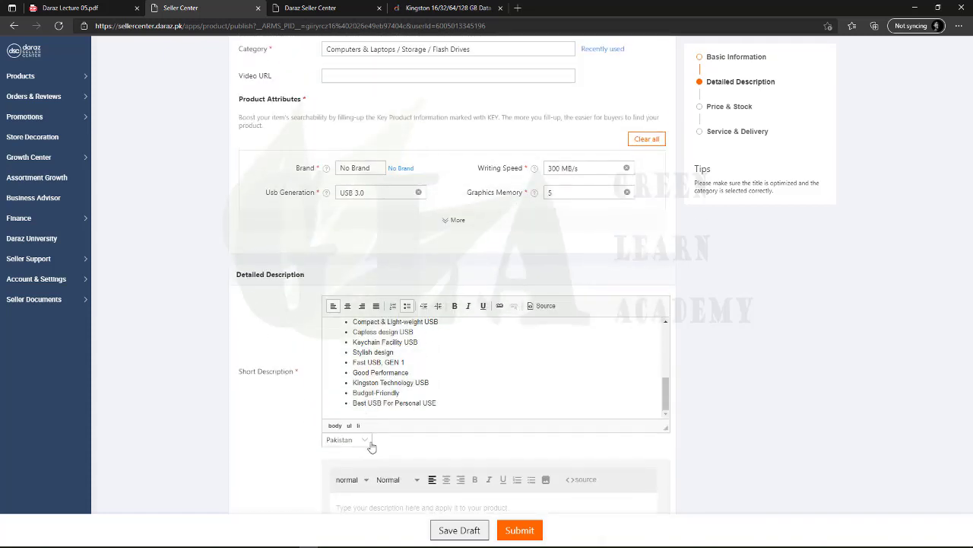
scroll(357, 304, "down", 6)
Highlight the Kingston title, Best Kingston heading and five bullet lines in the English description
left_click_drag(336, 265, 500, 298)
left_click_drag(337, 333, 497, 346)
left_click(502, 346)
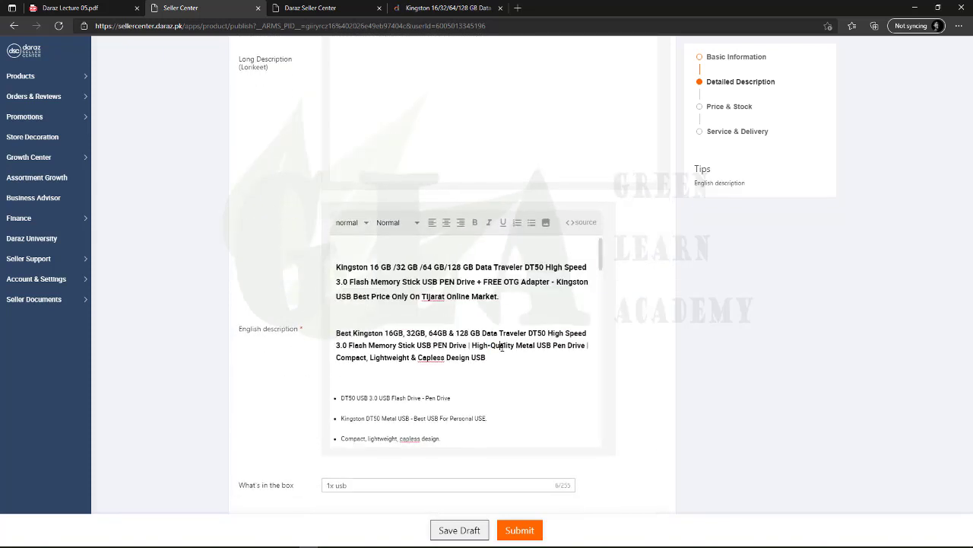
scroll(466, 339, "down", 2)
left_click_drag(342, 334, 440, 415)
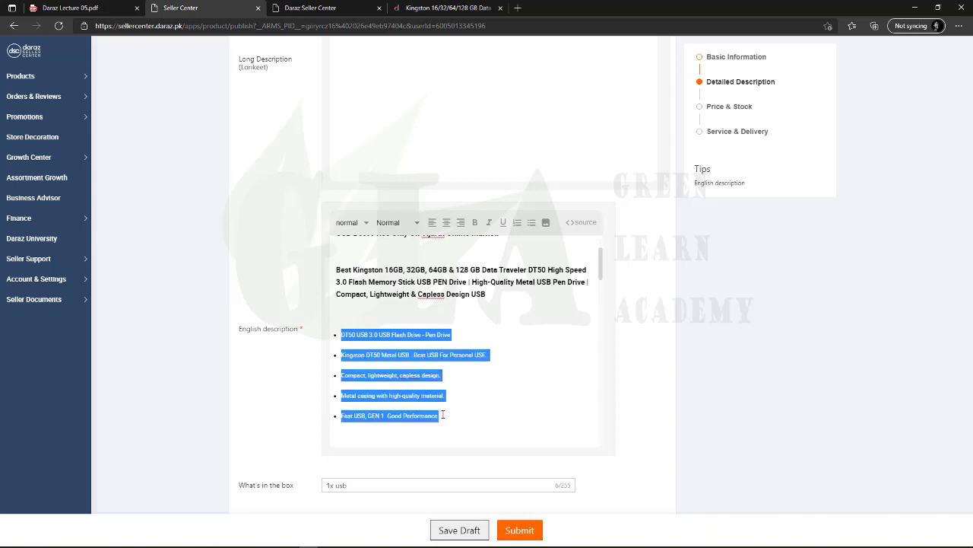
left_click(438, 397)
scroll(378, 320, "down", 3)
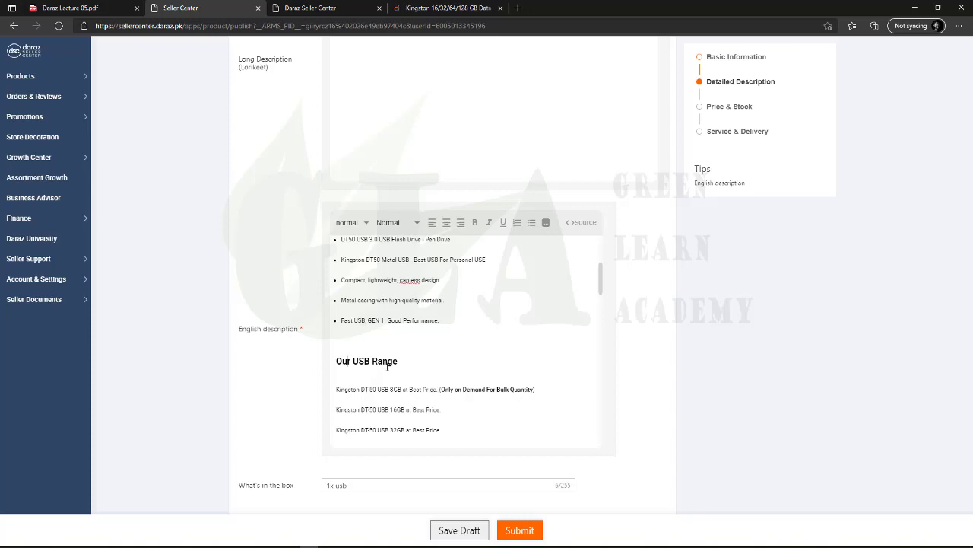
scroll(453, 396, "down", 5)
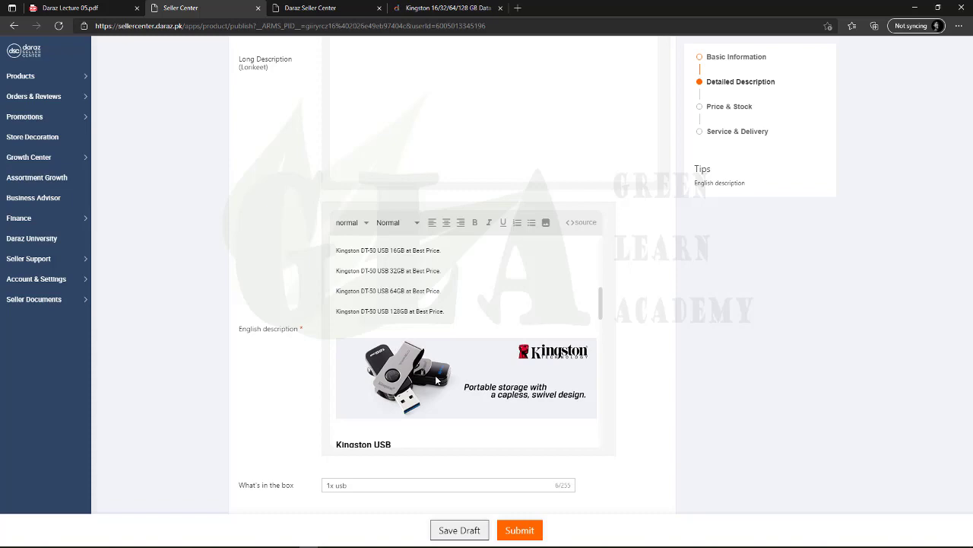
Compare with the Kingston storefront page, then scroll the form down to What's in the box
left_click(449, 8)
scroll(371, 351, "down", 10)
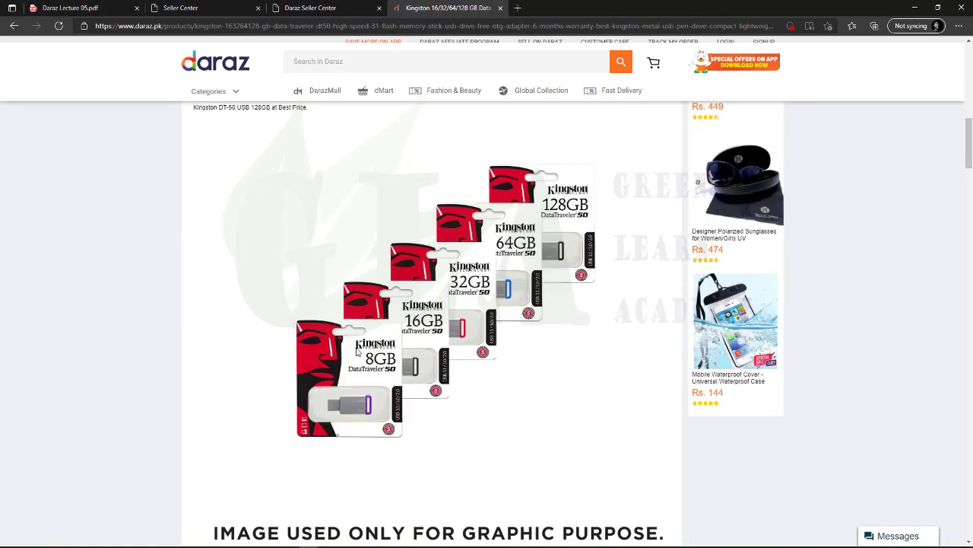
left_click(202, 10)
scroll(401, 326, "down", 3)
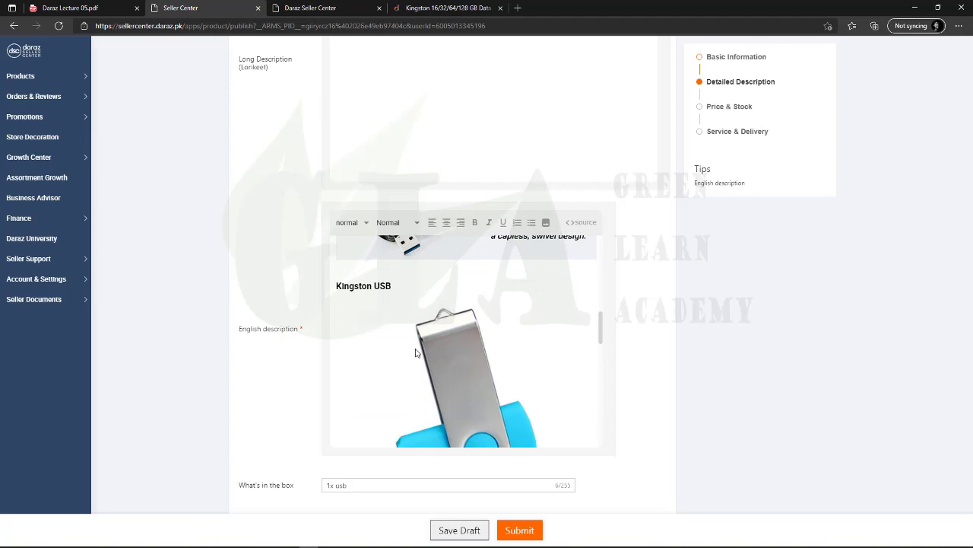
scroll(416, 352, "down", 4)
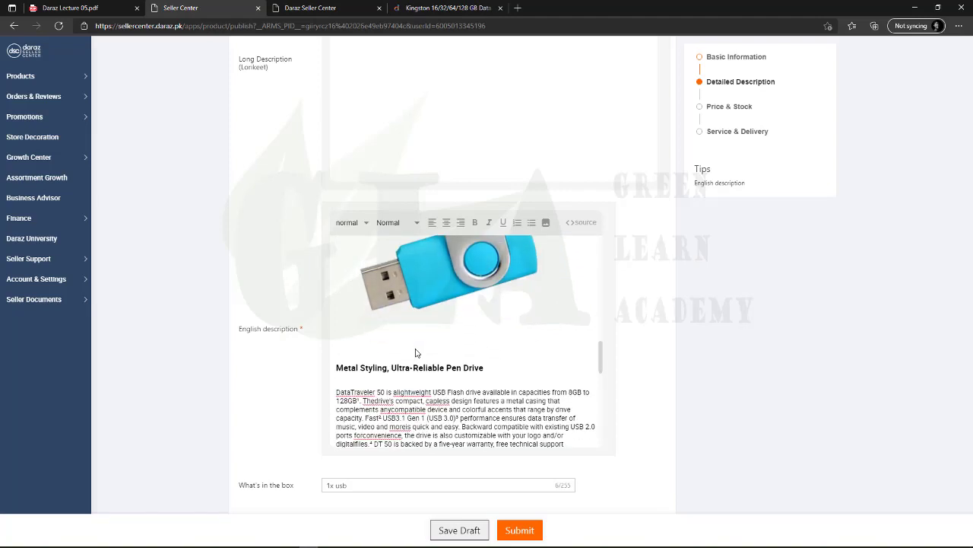
scroll(416, 348, "down", 2)
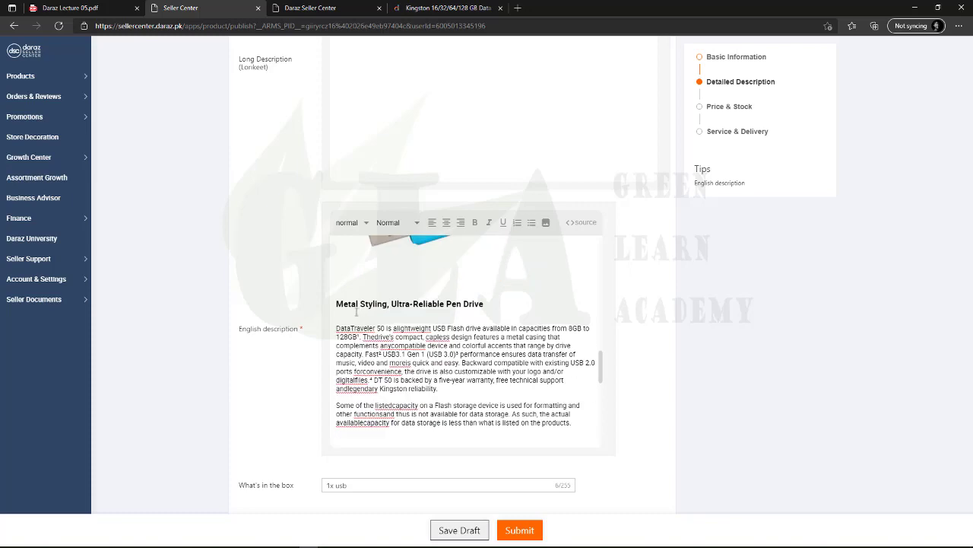
left_click_drag(336, 303, 456, 389)
scroll(457, 389, "down", 10)
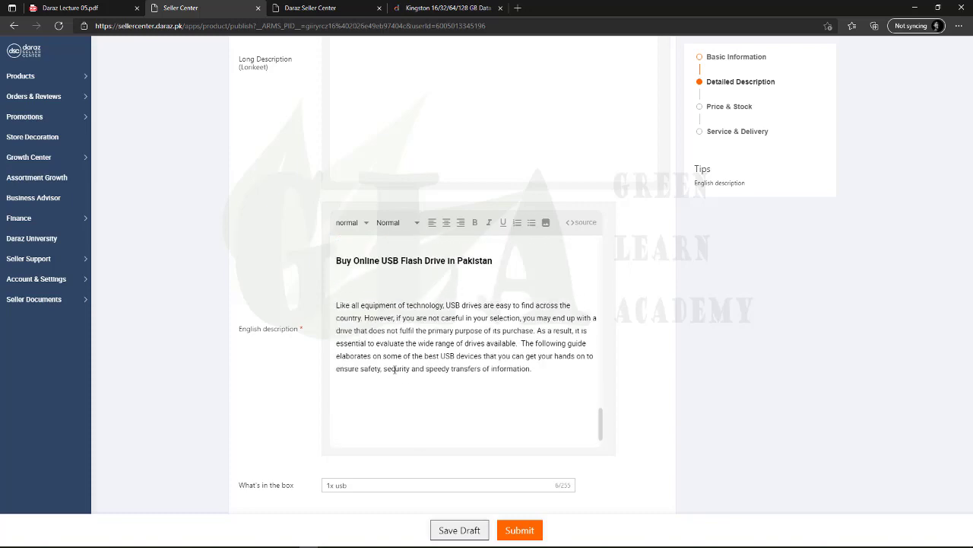
scroll(334, 405, "down", 3)
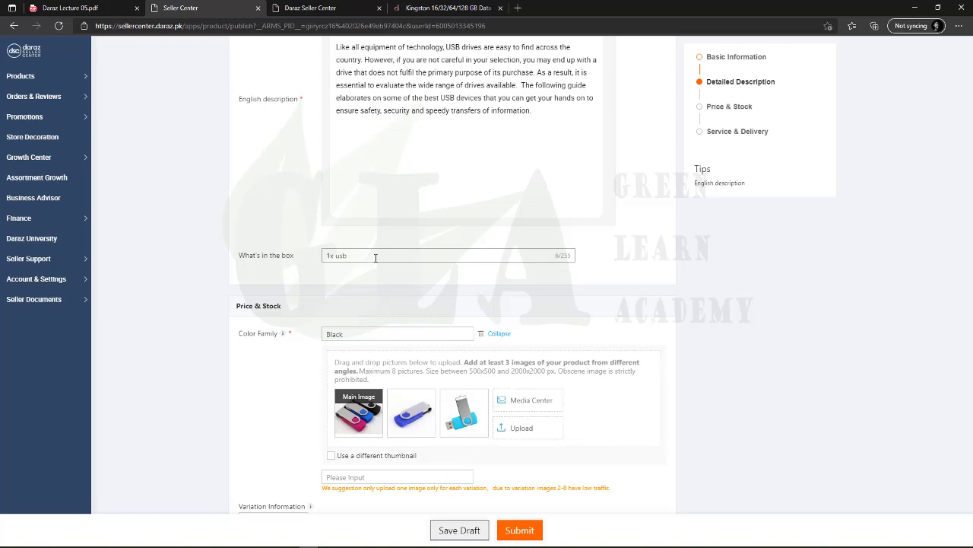
Type text into the What's in the box field and scroll further down the form
left_click(373, 255)
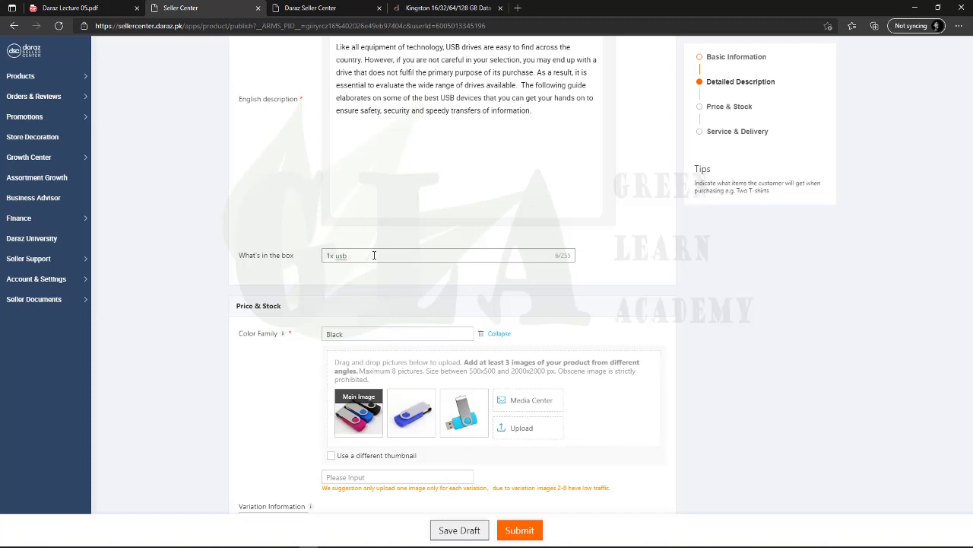
type("x juhjhy")
scroll(381, 335, "down", 1)
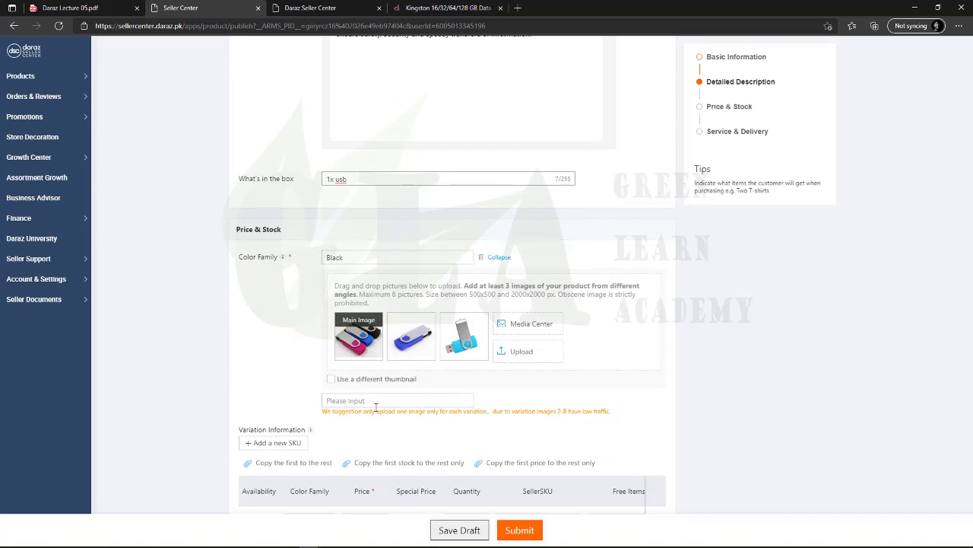
scroll(376, 407, "down", 2)
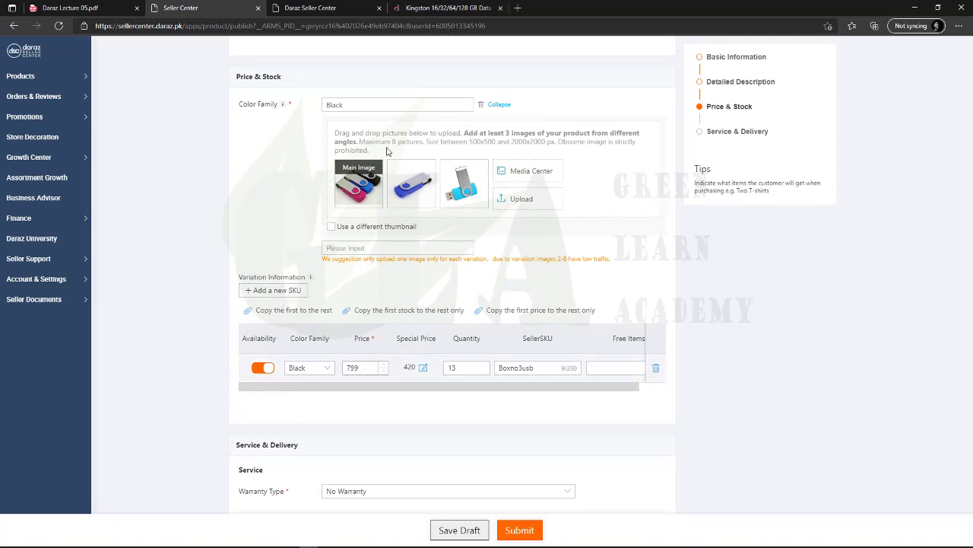
Check the Kingston listing's prices for its 128 GB, 16 GB and other variants
left_click(448, 8)
scroll(444, 291, "up", 10)
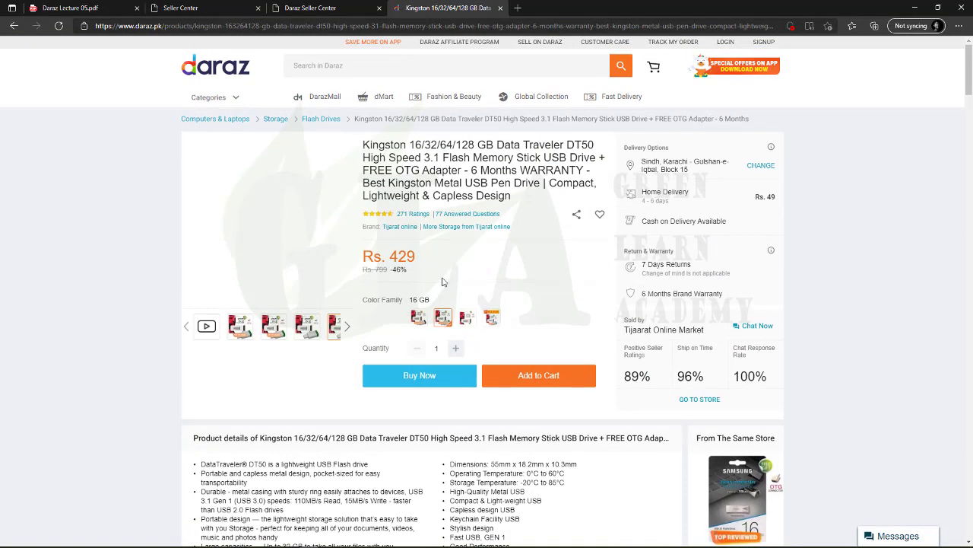
left_click(420, 316)
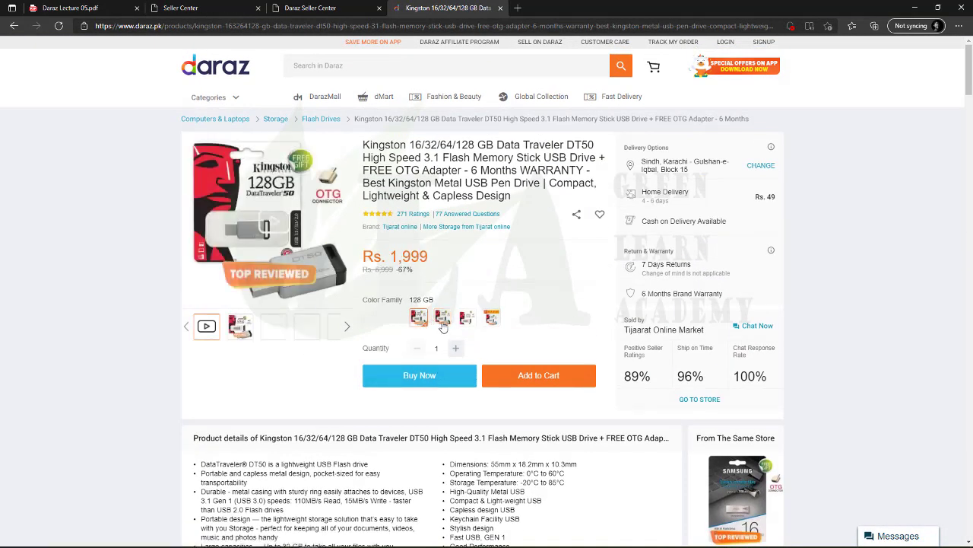
left_click(442, 317)
left_click(492, 316)
Review the Black variant's 799 price, 420 special price and stock 13, then Service & Delivery
left_click(206, 9)
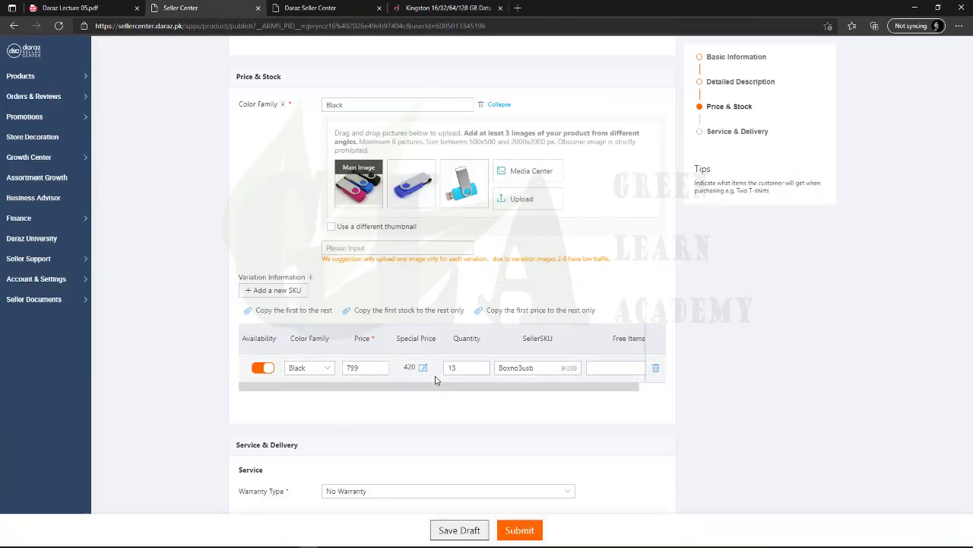
triple_click(500, 337)
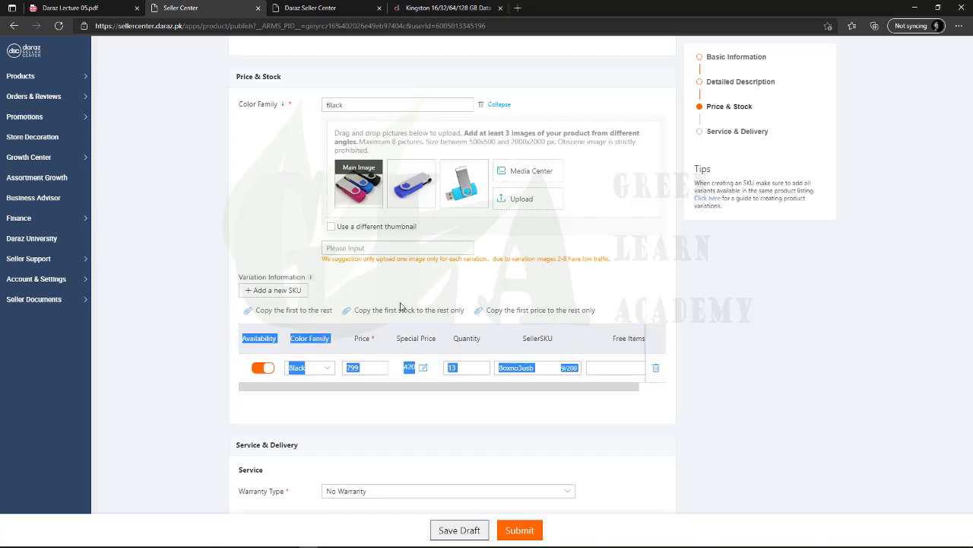
left_click(652, 382)
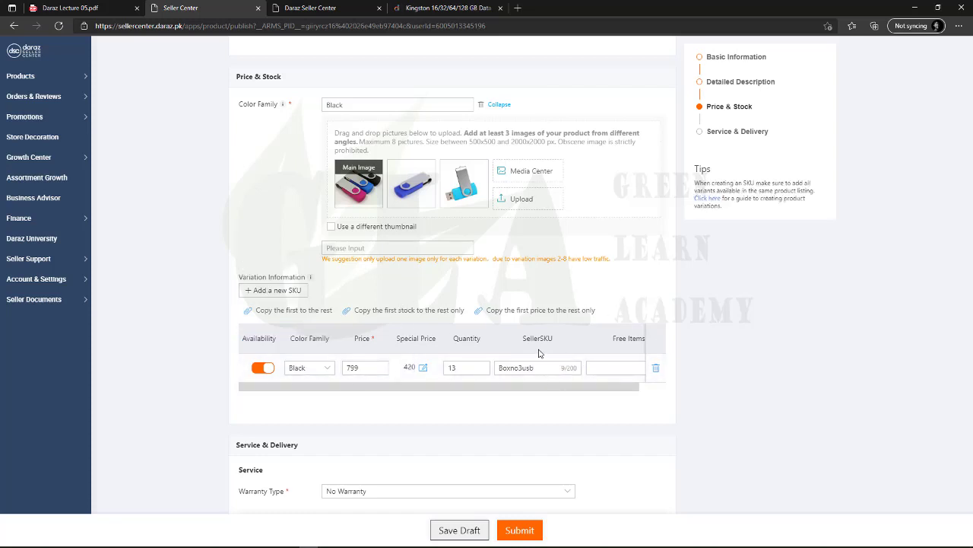
scroll(441, 373, "down", 2)
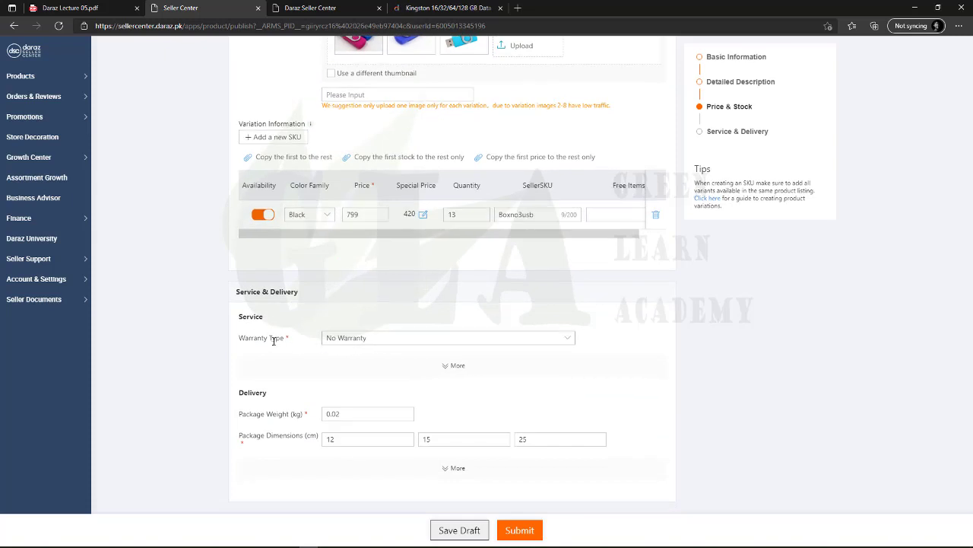
scroll(359, 406, "down", 1)
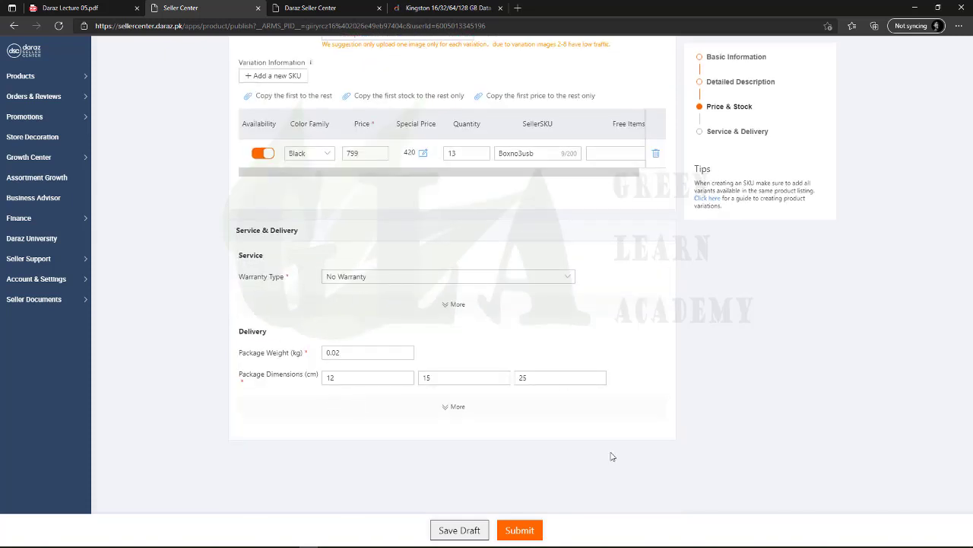
Submit the 128 GB flash drive listing and continue from the success page to Product Overview
left_click(533, 531)
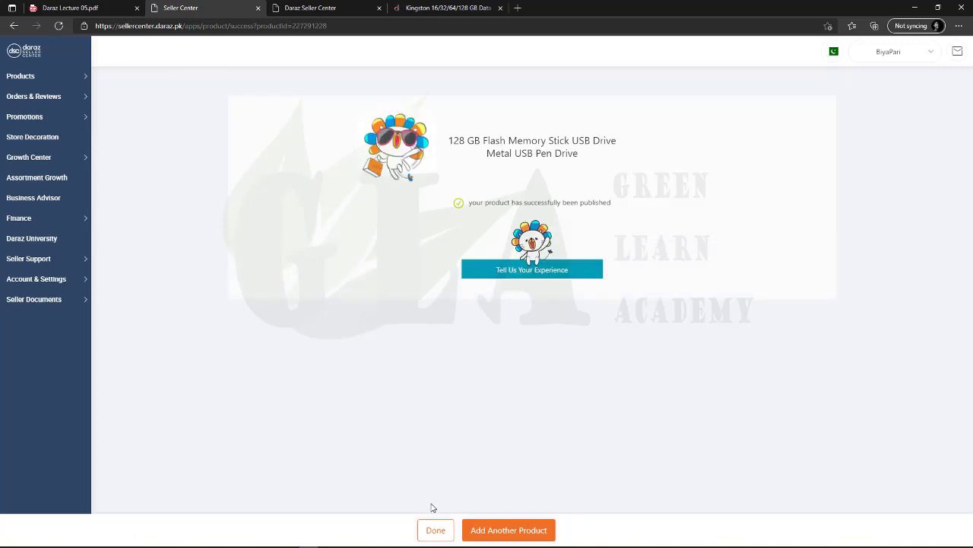
left_click(429, 534)
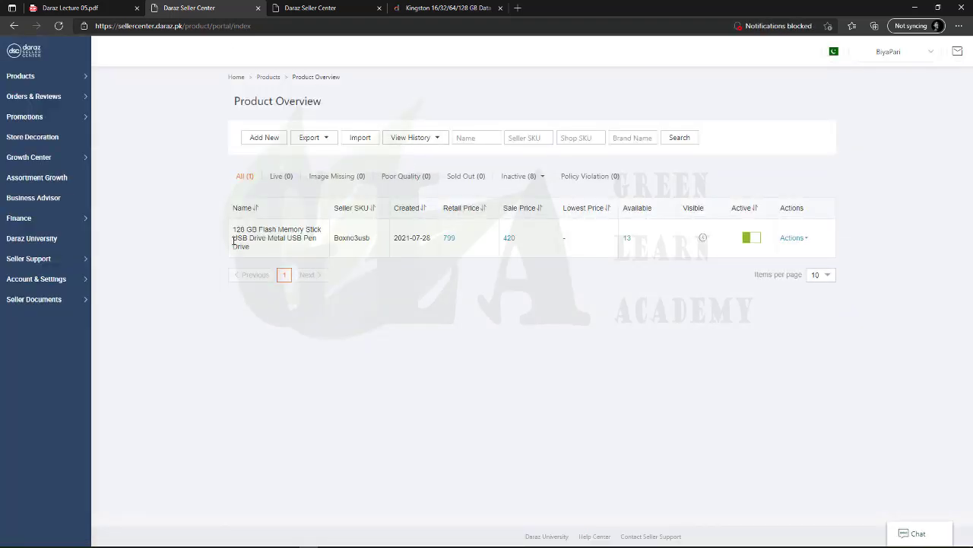
mouse_move(251, 238)
double_click(347, 238)
left_click(361, 249)
mouse_move(510, 240)
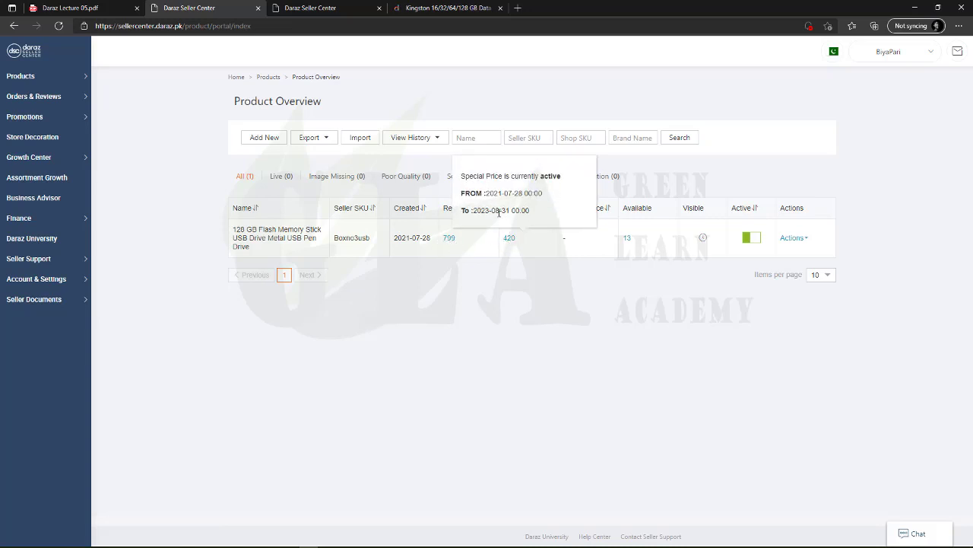
left_click_drag(474, 214, 537, 216)
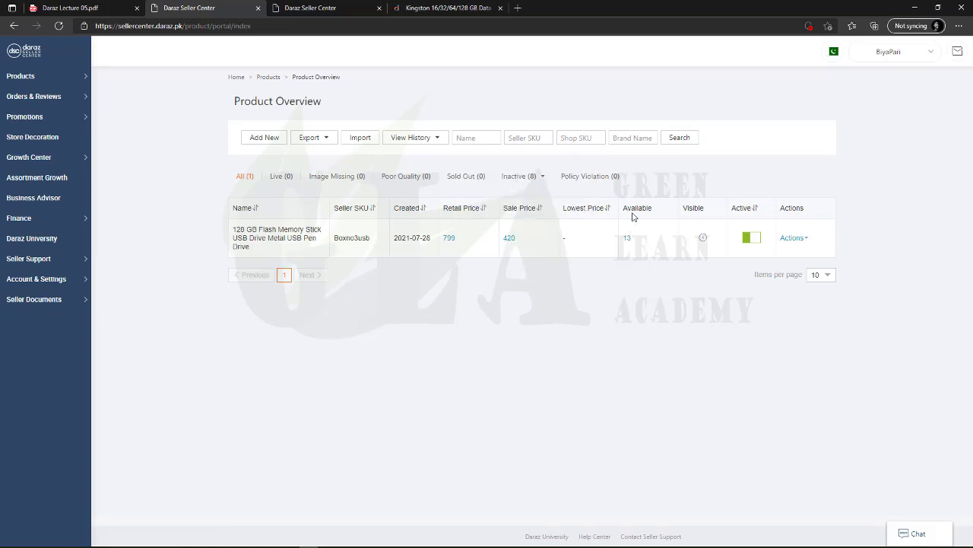
double_click(626, 238)
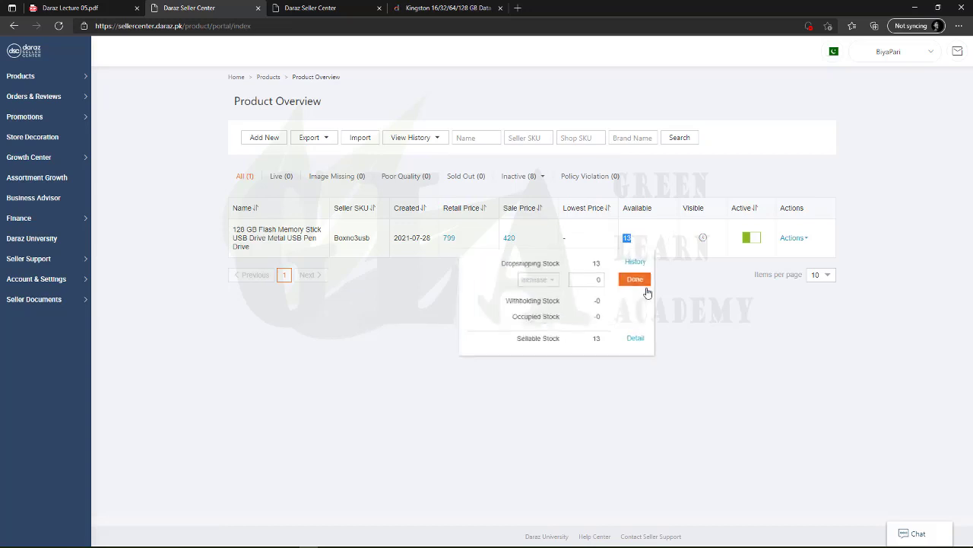
left_click(591, 280)
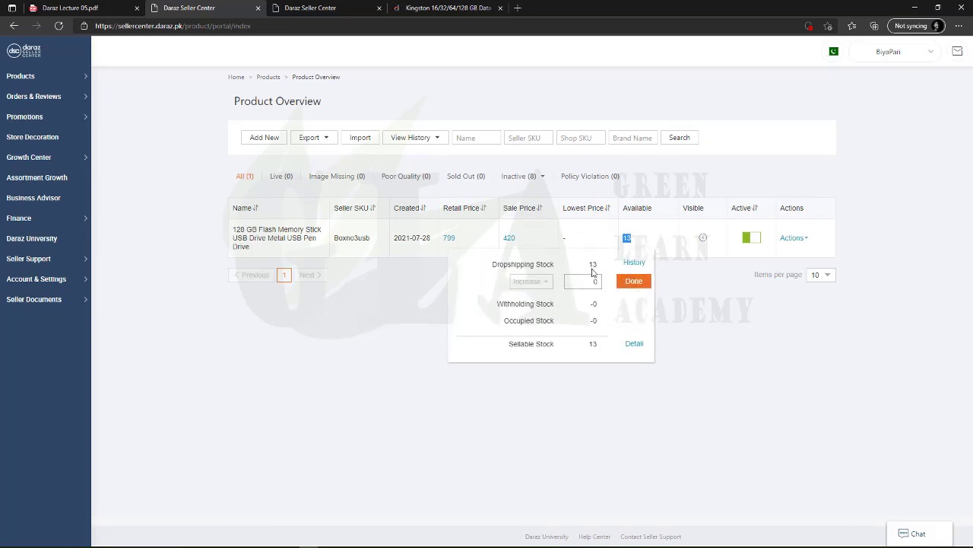
left_click(619, 282)
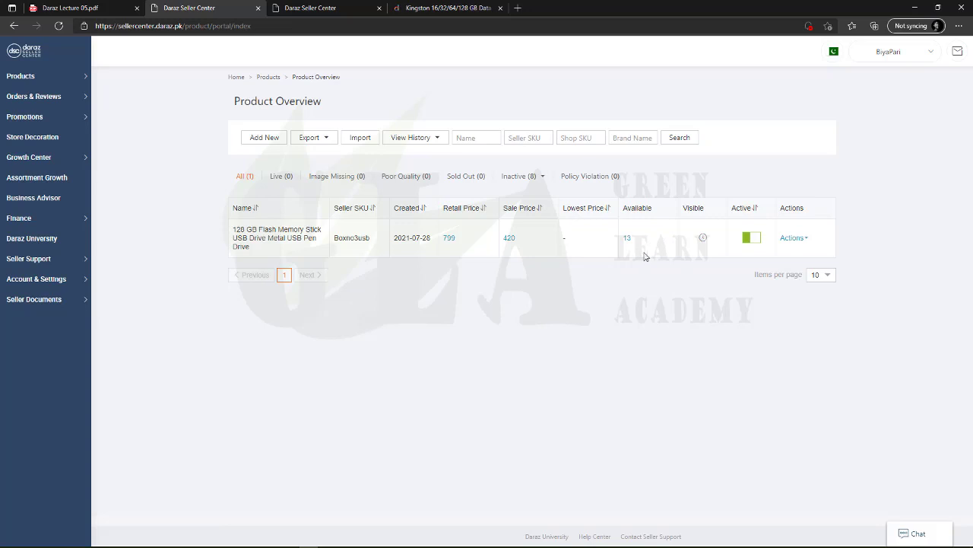
mouse_move(698, 242)
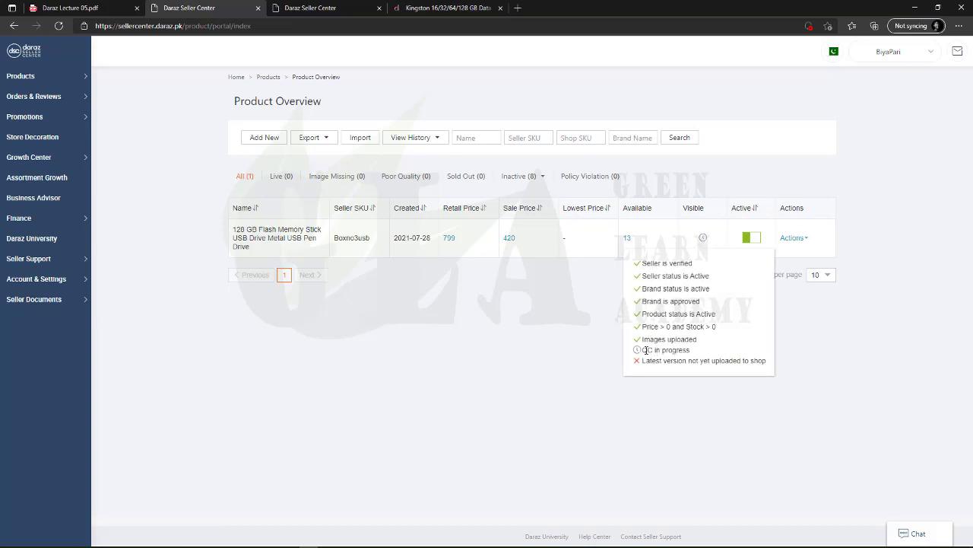
left_click_drag(646, 350, 688, 351)
left_click(687, 352)
left_click(646, 351)
left_click_drag(643, 350, 697, 356)
left_click(677, 352)
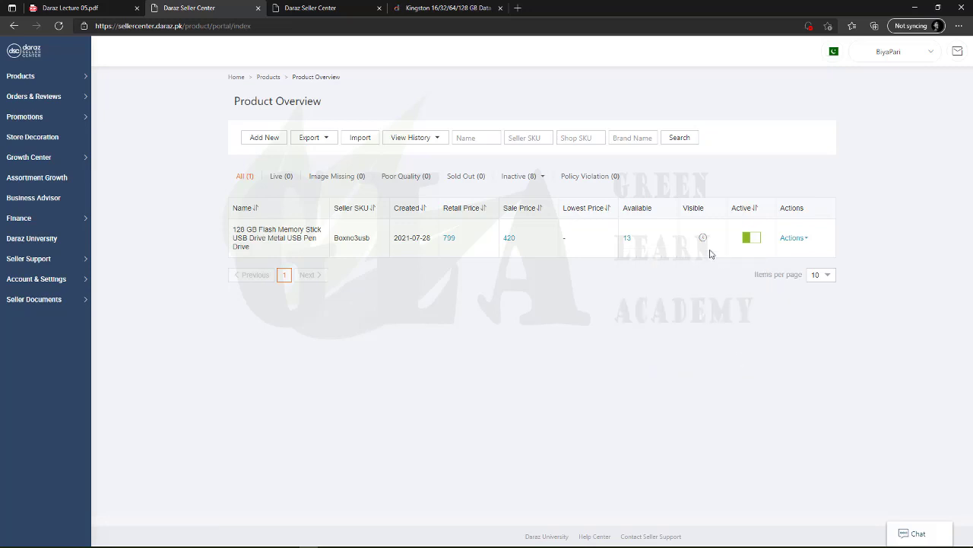
mouse_move(701, 239)
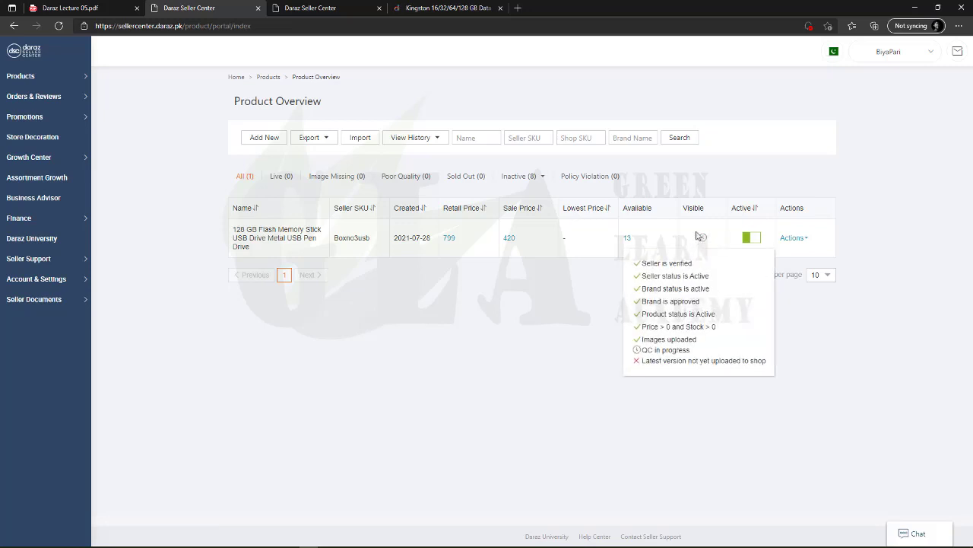
left_click(791, 238)
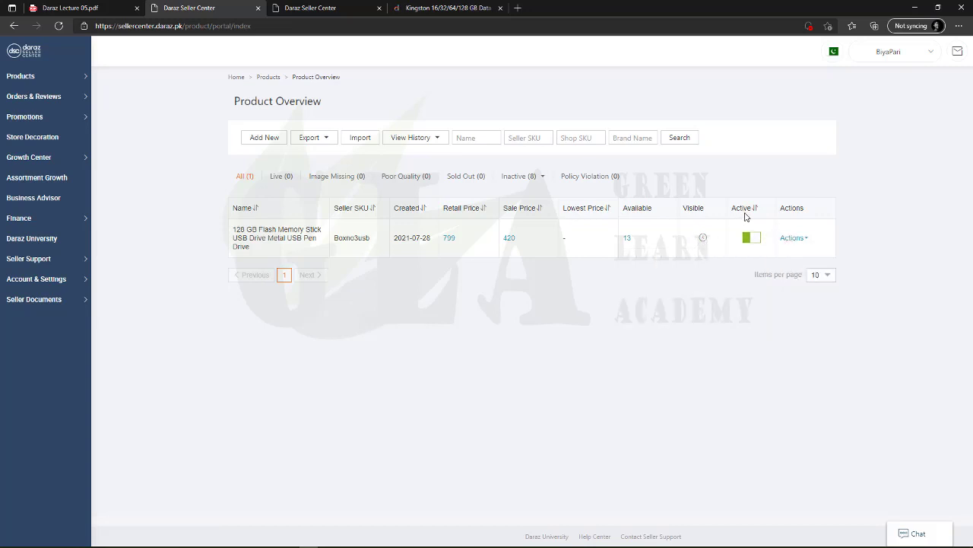
Toggle the flash drive listing's Active switch off and on, leaving it active
left_click(756, 238)
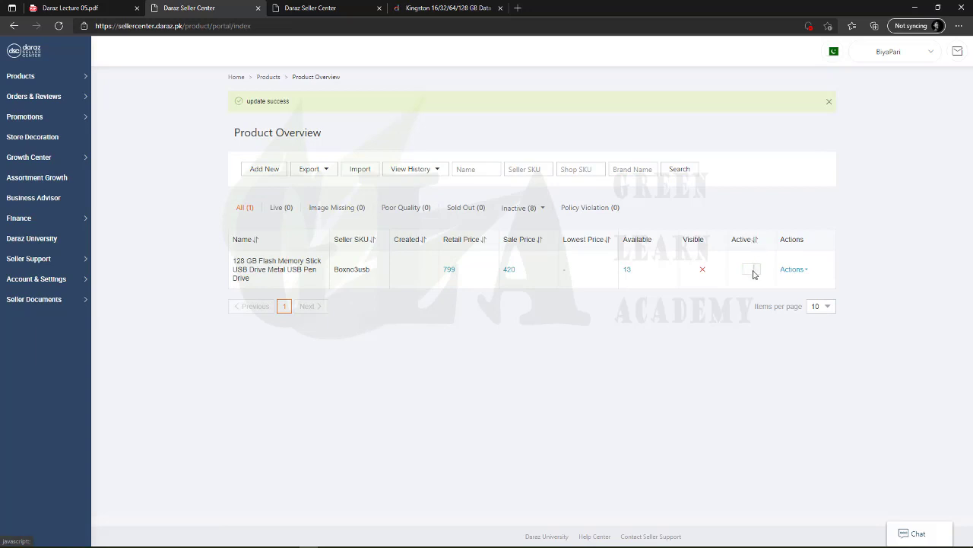
left_click(753, 271)
left_click(751, 269)
left_click(450, 8)
left_click(198, 8)
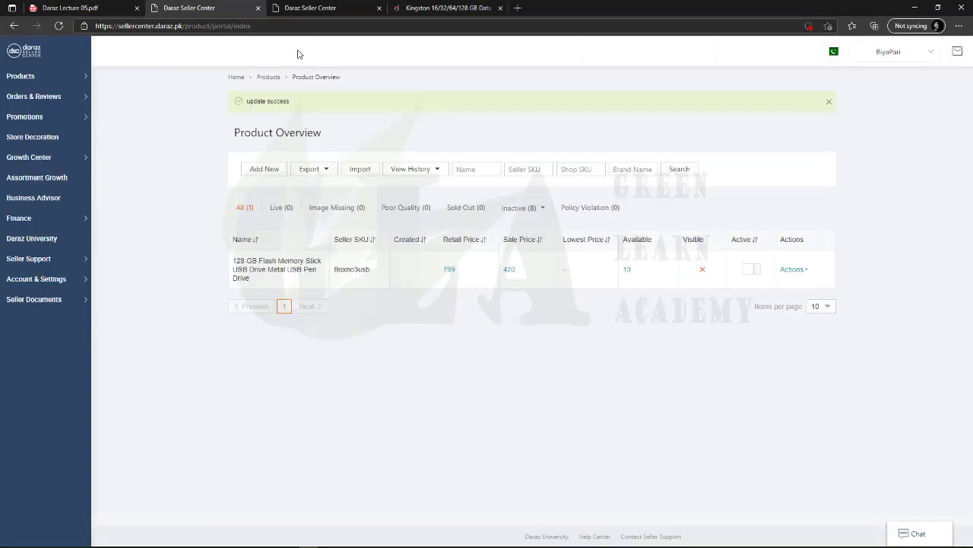
left_click(752, 269)
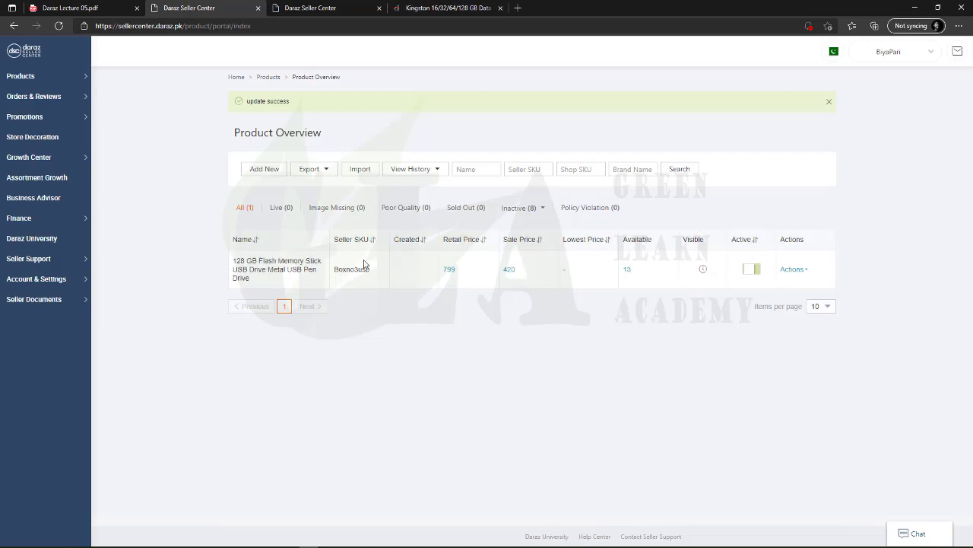
Look over the options in the product's Actions dropdown
left_click(793, 270)
mouse_move(793, 276)
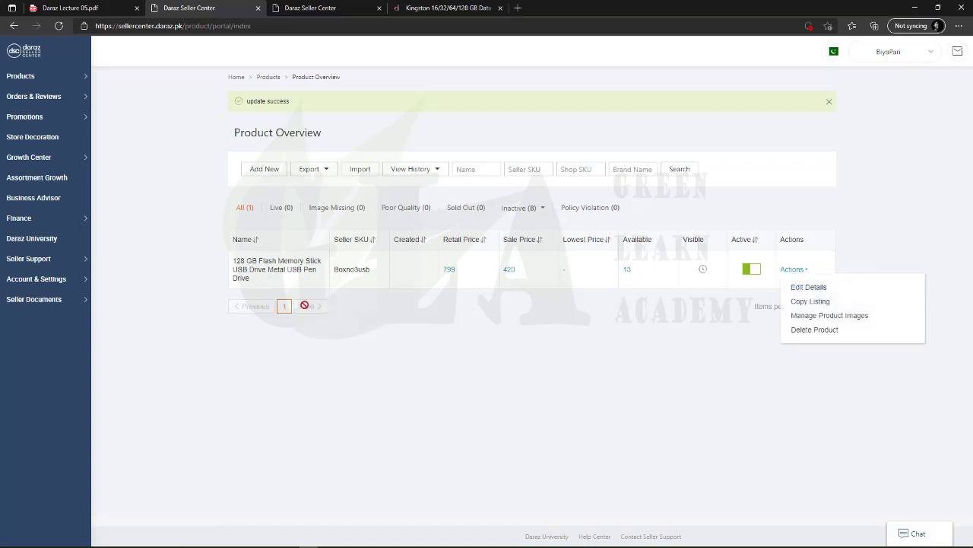
mouse_move(308, 272)
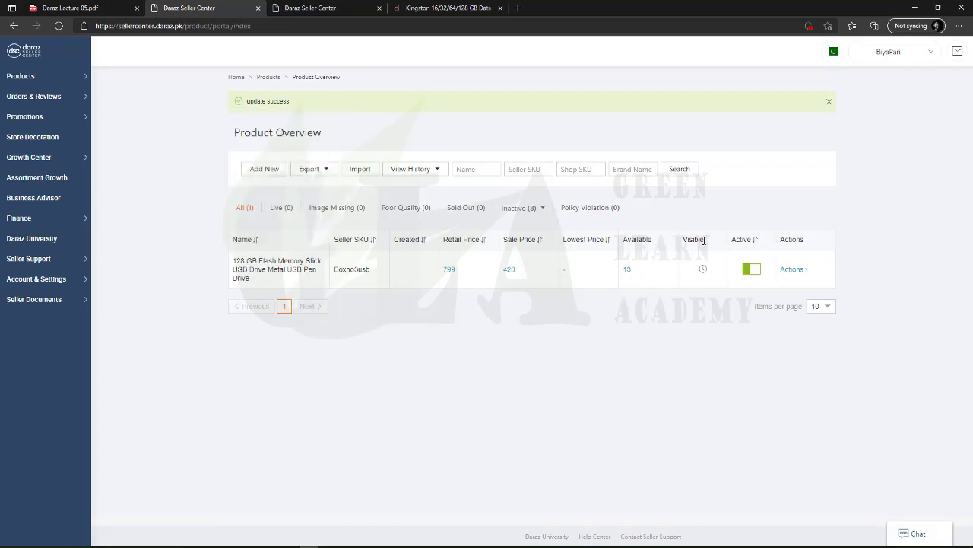
mouse_move(40, 262)
mouse_move(704, 271)
mouse_move(267, 269)
Glance at the Kingston storefront search box, then go to the Daraz Lecture 05 PDF
left_click(441, 8)
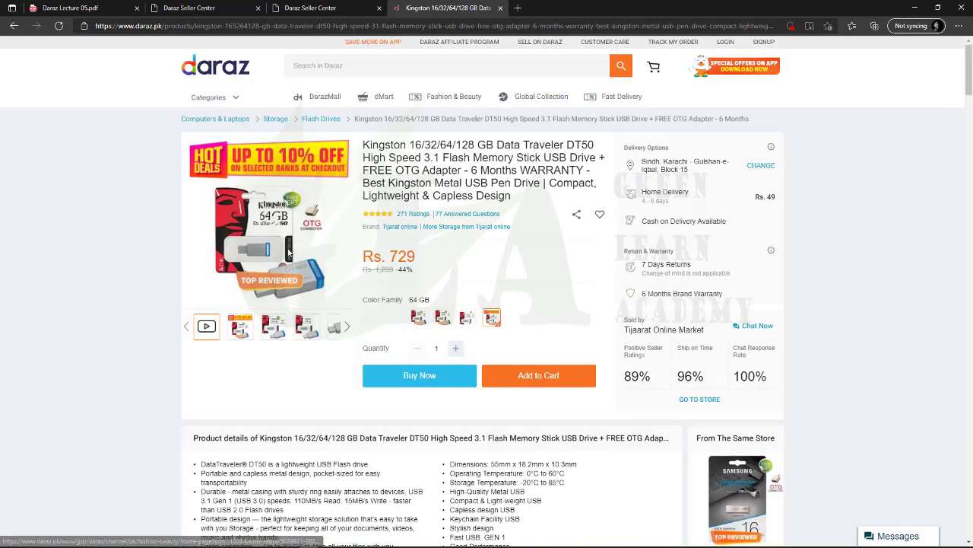
left_click(301, 68)
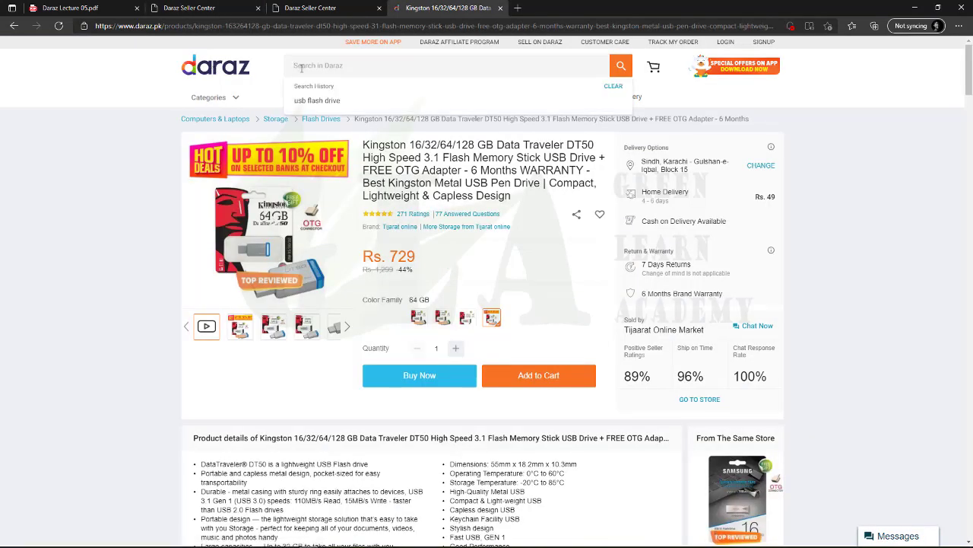
left_click(76, 7)
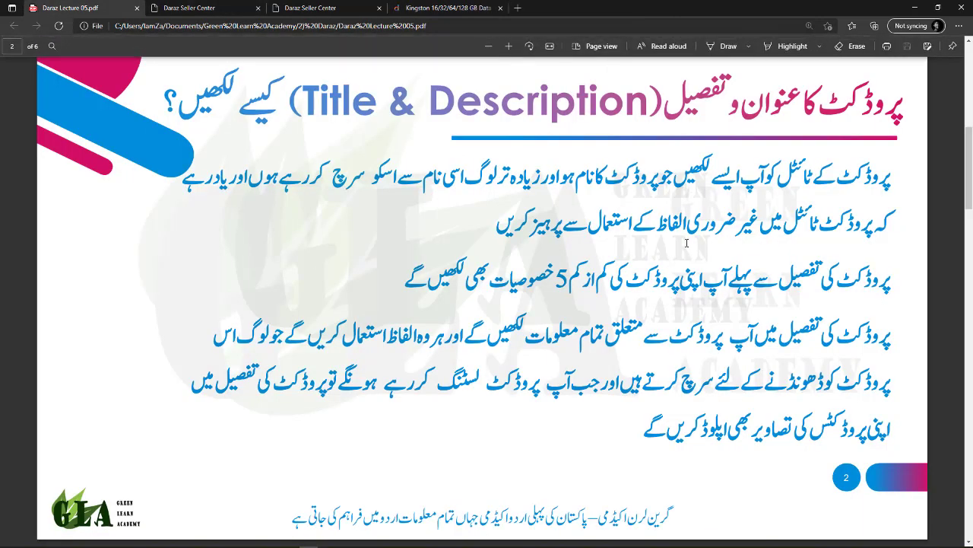
Read the lecture PDF from page 2 to the product-ranking page 4, then return to Product Overview
scroll(616, 308, "down", 2)
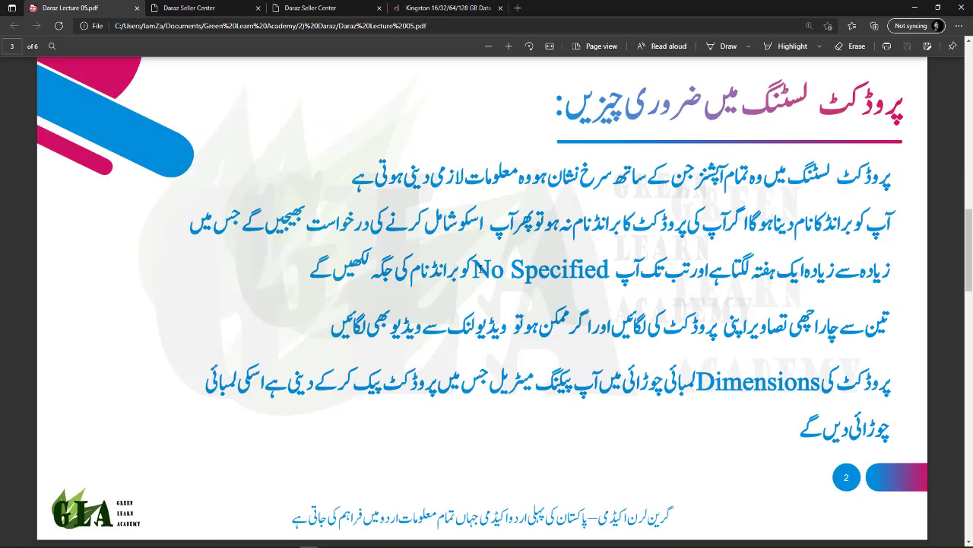
left_click_drag(479, 270, 818, 220)
left_click(818, 221)
scroll(690, 352, "down", 2)
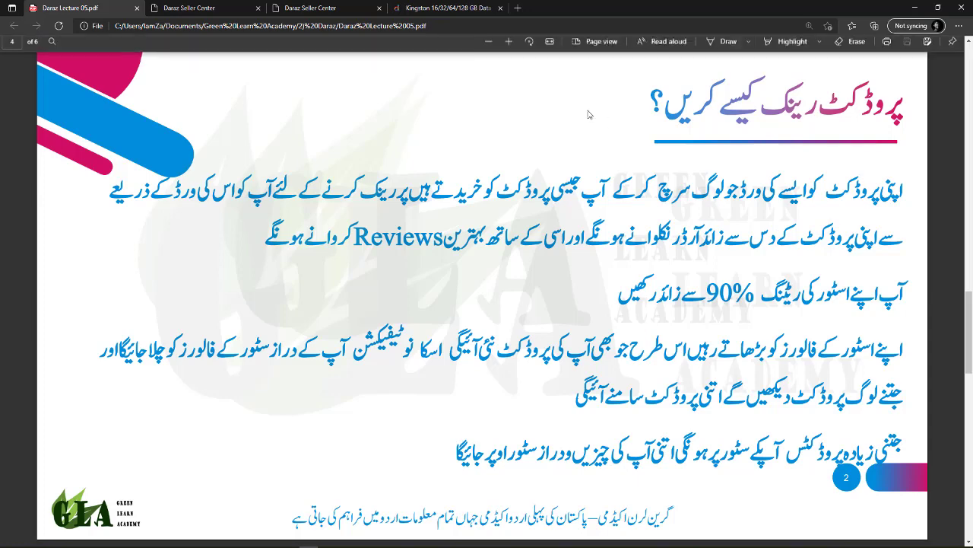
left_click(187, 9)
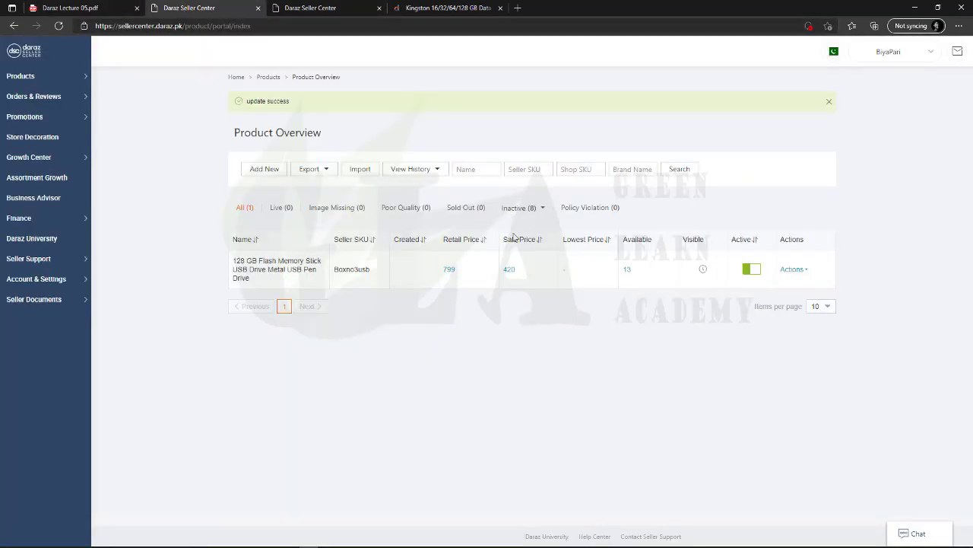
Search the Daraz storefront for 'usb flash drive', returning 15627 items
left_click(447, 7)
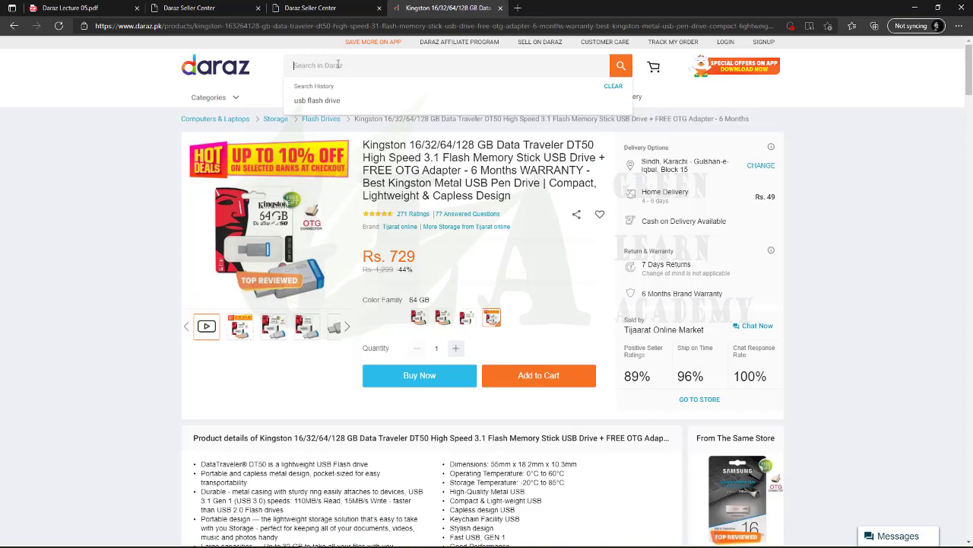
type("us")
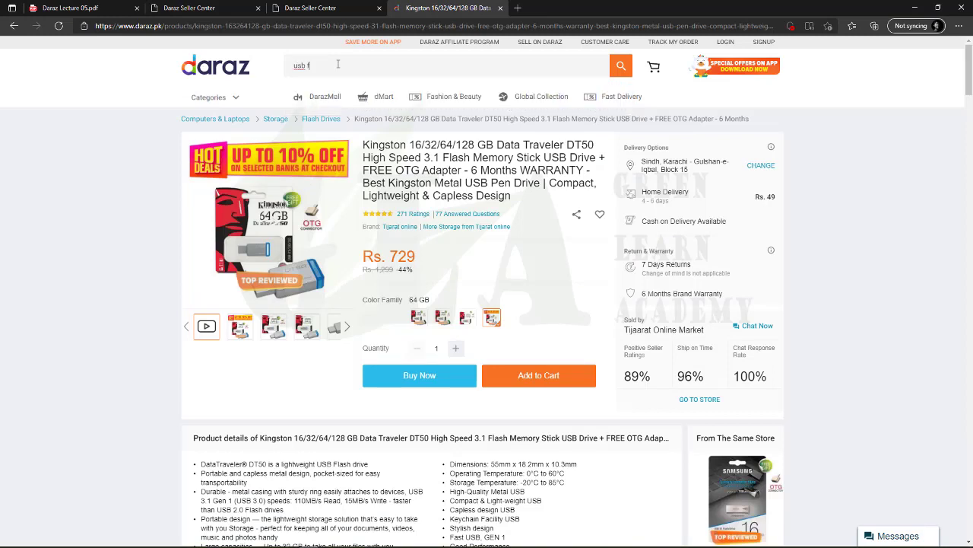
type("b f")
key("BackSpace")
key("BackSpace")
key("Return")
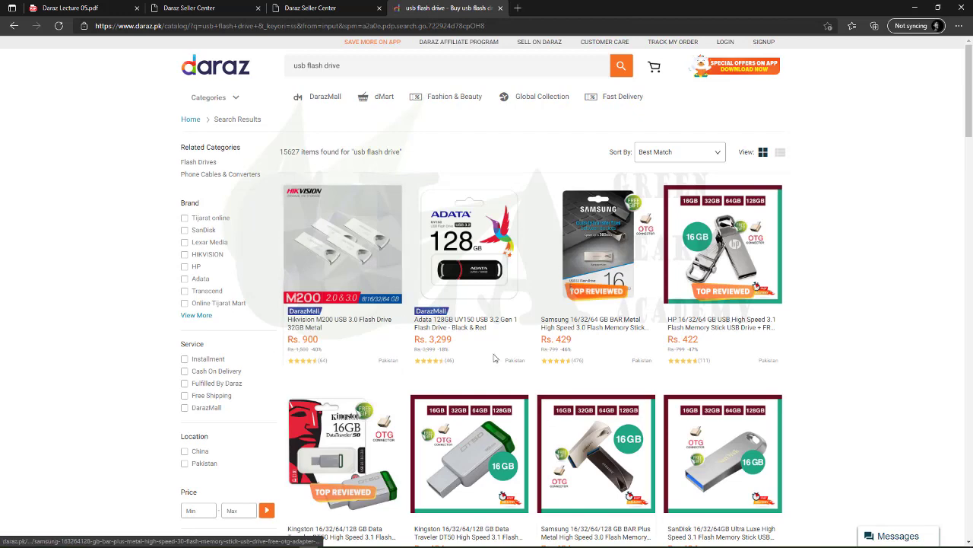
scroll(337, 260, "down", 2)
scroll(312, 213, "up", 2)
key("ctrl+a")
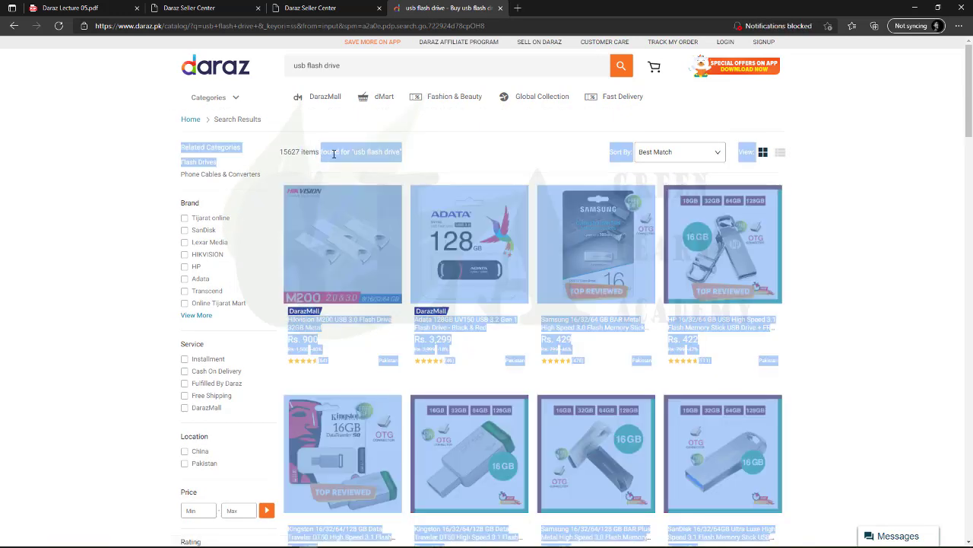
left_click(289, 154)
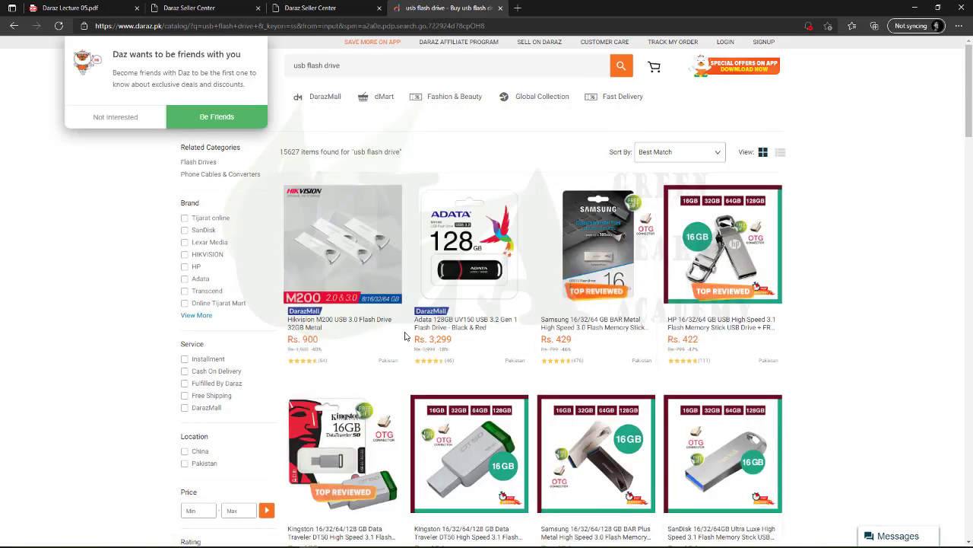
left_click(126, 119)
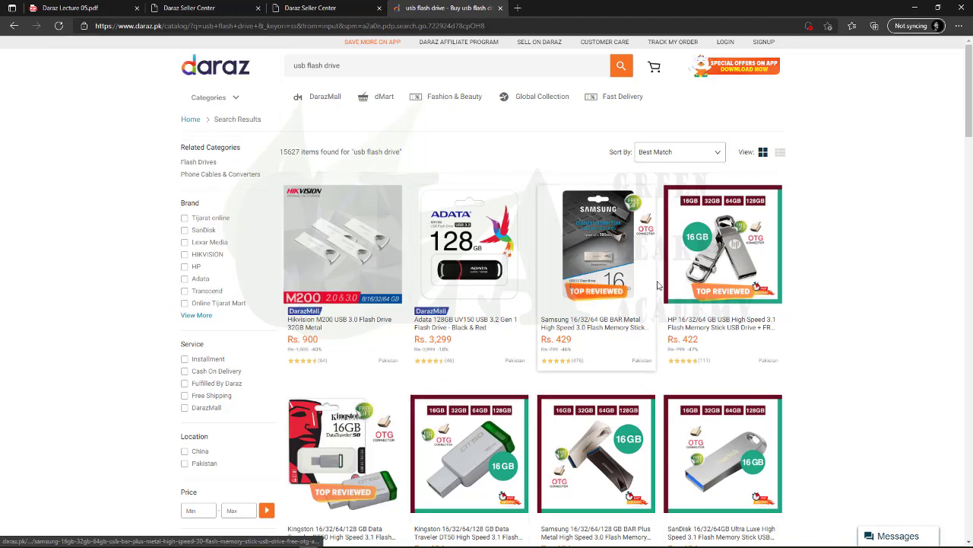
scroll(637, 282, "down", 4)
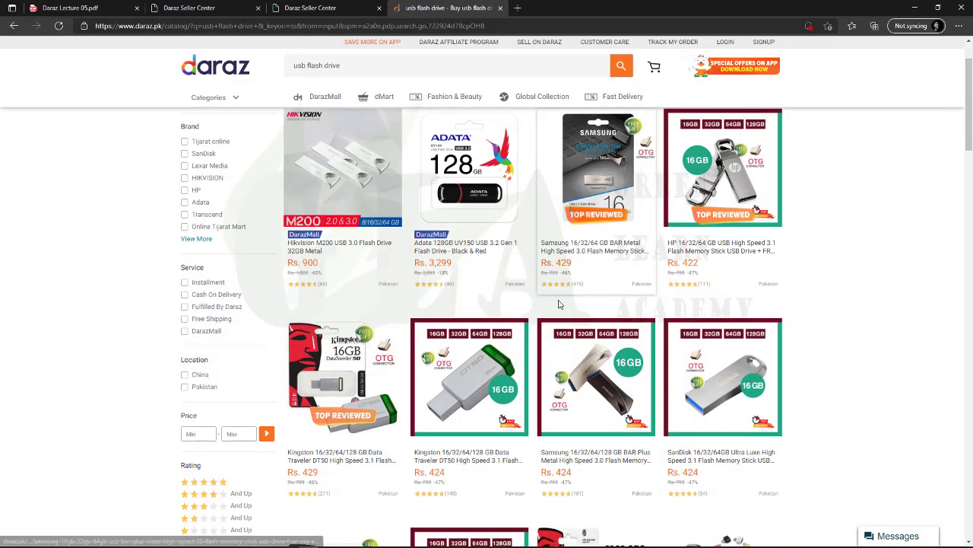
scroll(587, 337, "down", 4)
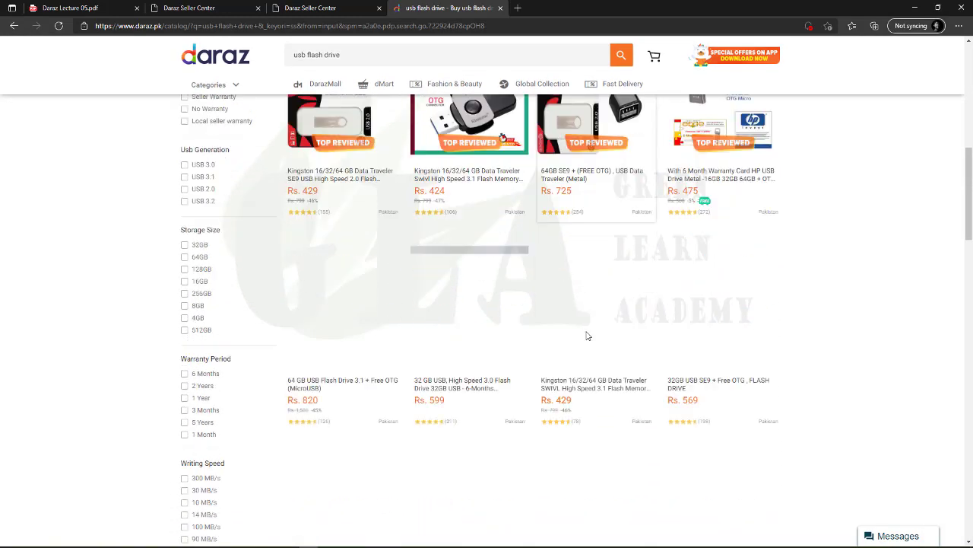
scroll(586, 336, "up", 3)
scroll(588, 337, "up", 5)
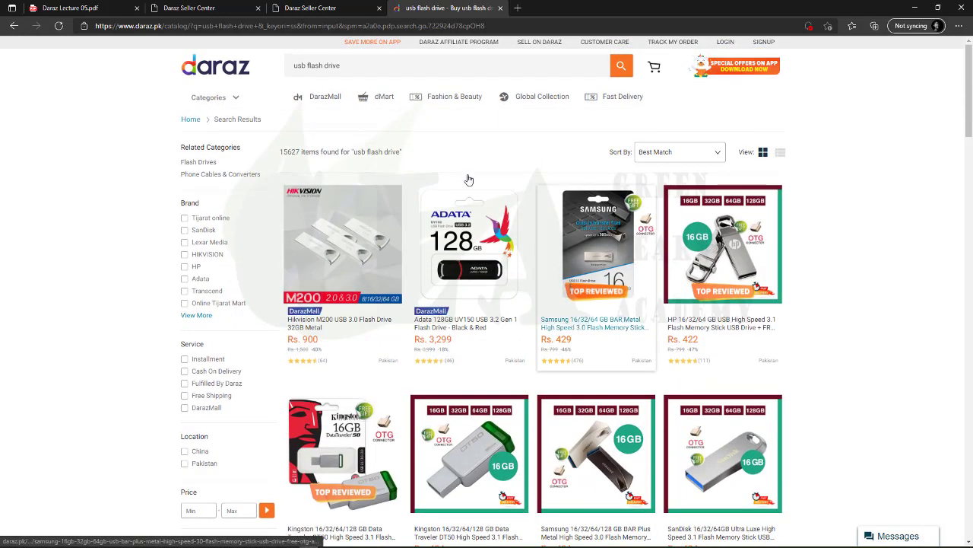
left_click_drag(342, 66, 294, 66)
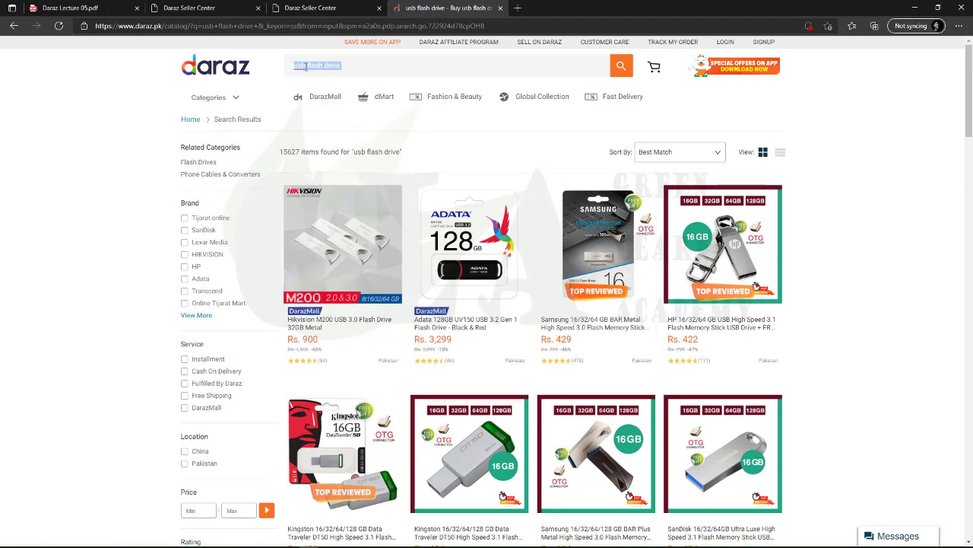
left_click(186, 7)
mouse_move(692, 266)
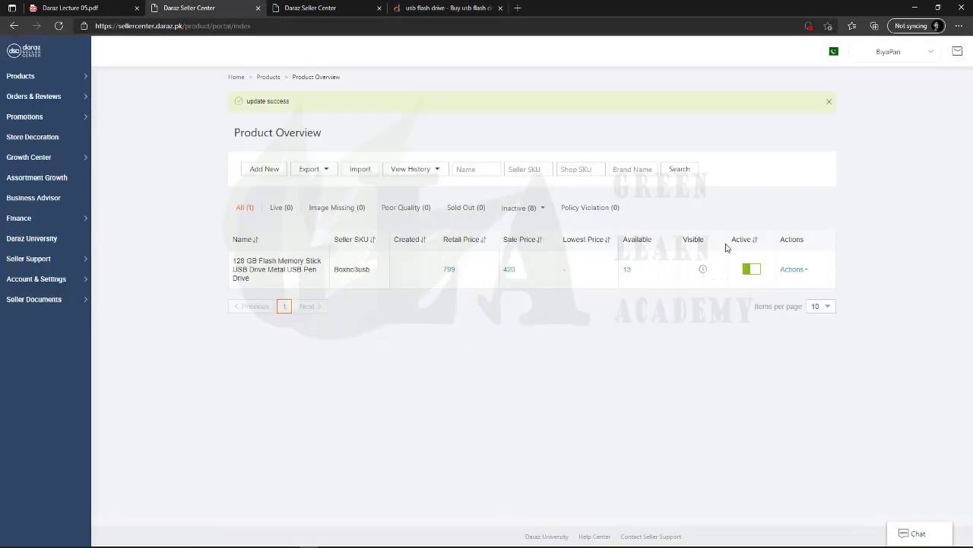
left_click(477, 6)
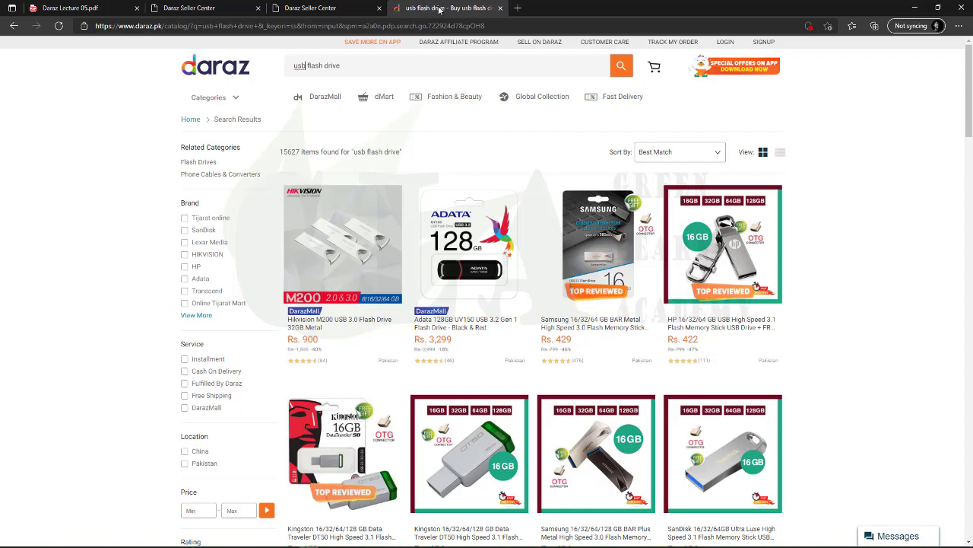
left_click(354, 66)
left_click(350, 66)
scroll(492, 393, "down", 20)
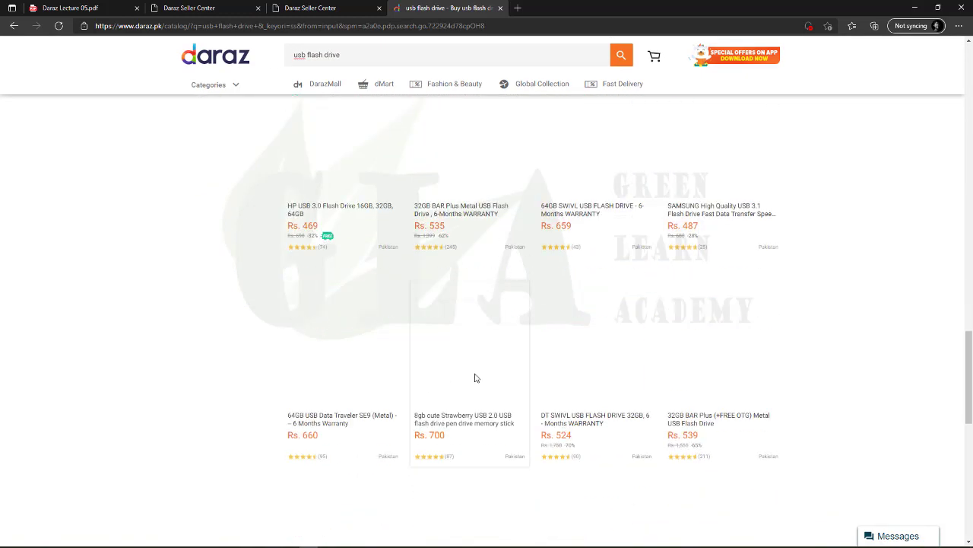
scroll(532, 365, "up", 5)
scroll(670, 319, "down", 3)
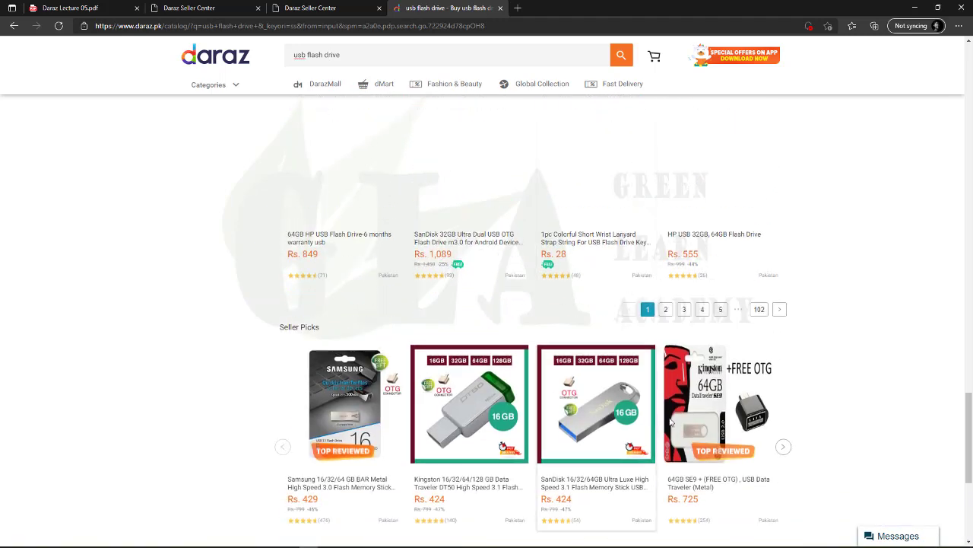
Go to page 5 of the usb flash drive results and browse them
left_click(720, 302)
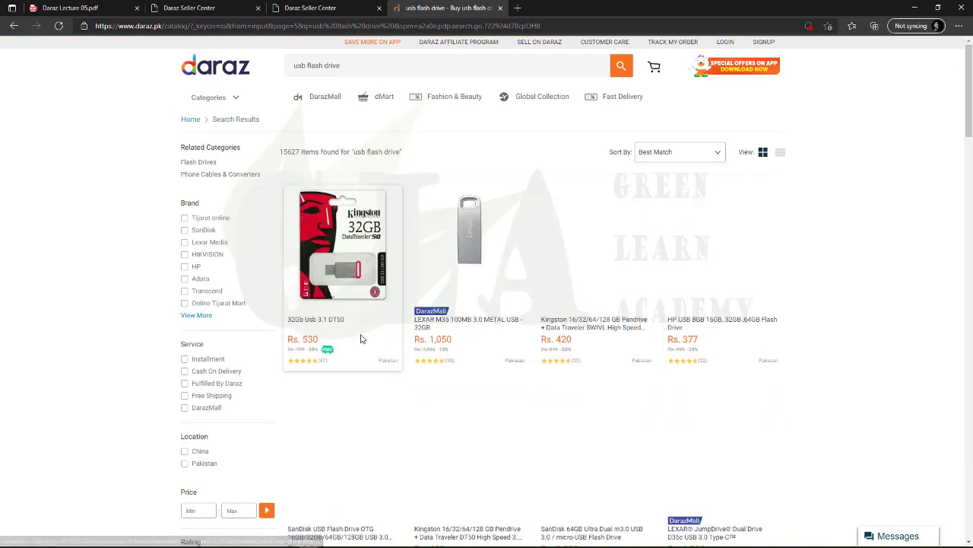
scroll(495, 359, "down", 10)
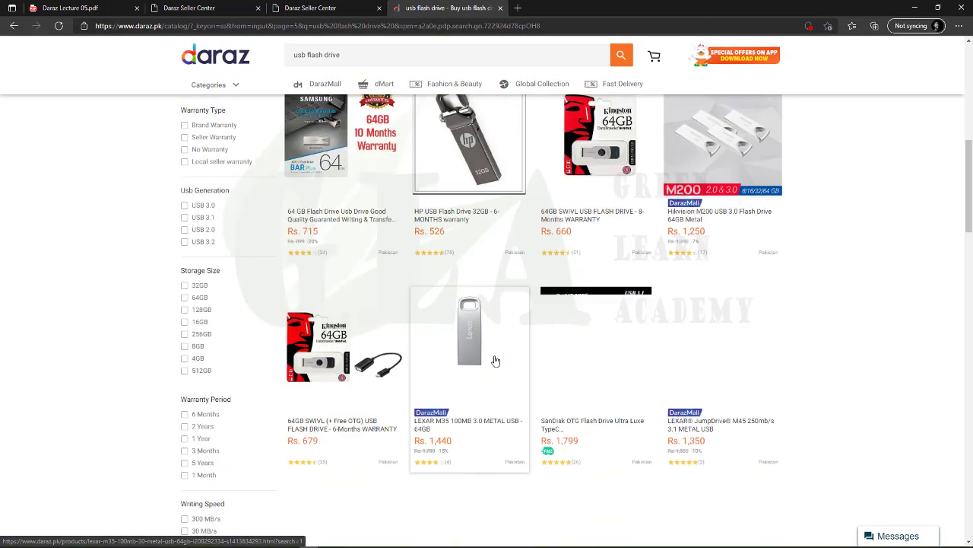
scroll(494, 360, "up", 10)
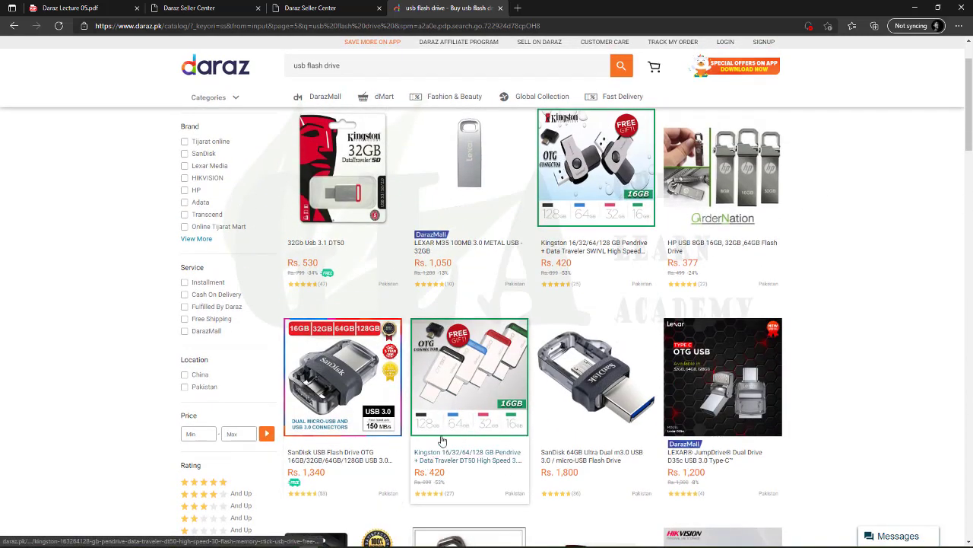
scroll(448, 456, "down", 5)
scroll(449, 456, "down", 15)
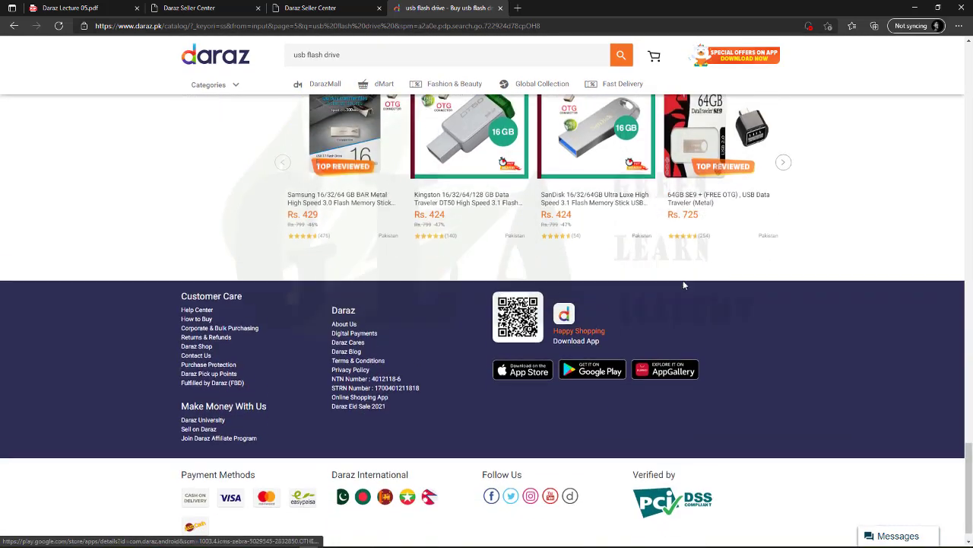
scroll(683, 282, "up", 3)
scroll(445, 304, "up", 10)
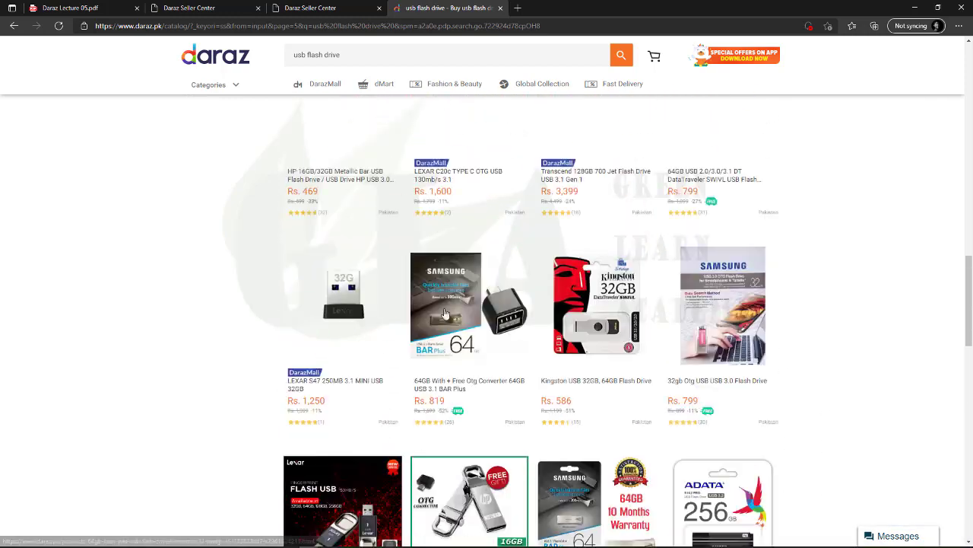
scroll(447, 315, "up", 5)
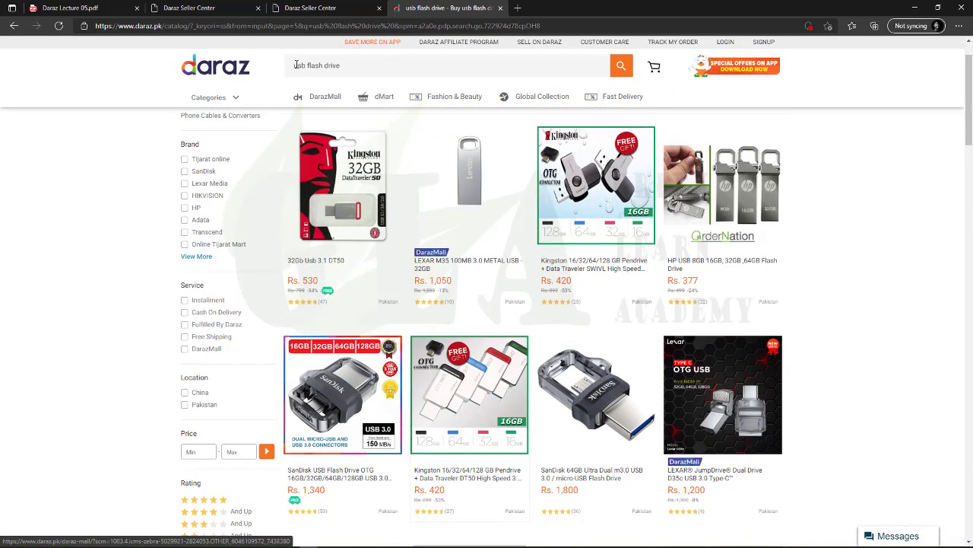
left_click_drag(349, 67, 289, 67)
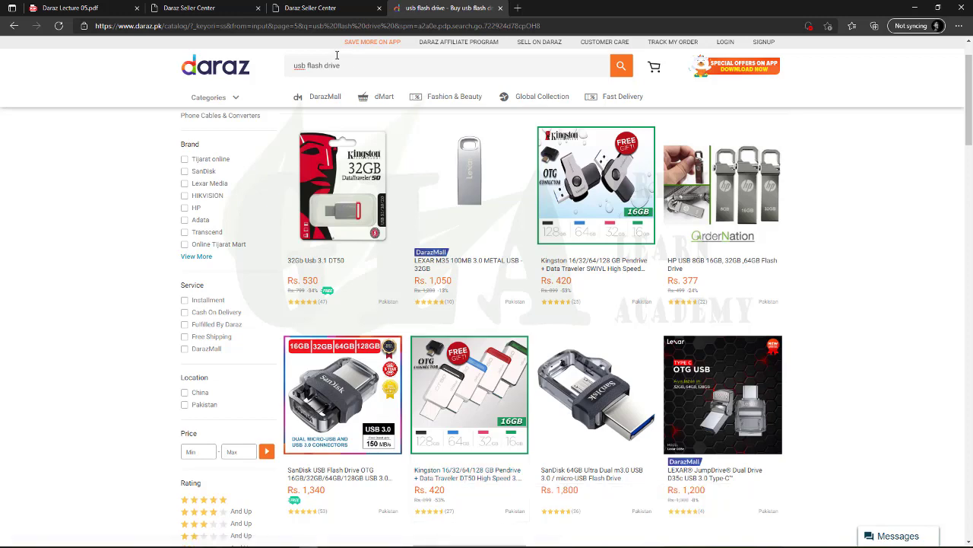
left_click_drag(344, 63, 294, 65)
Open the Kingston DT50 Pendrive listing priced Rs. 420, down from Rs. 899
scroll(467, 336, "down", 10)
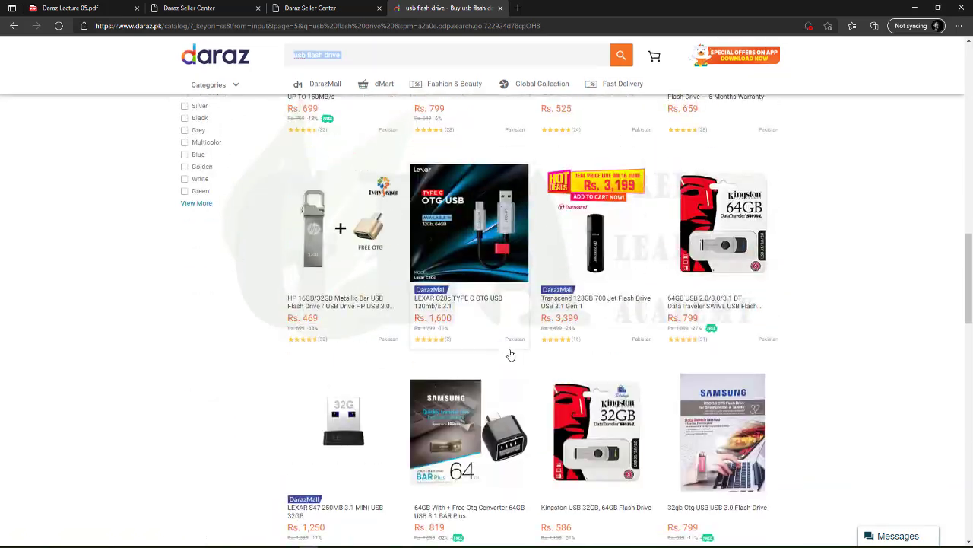
scroll(682, 497, "down", 11)
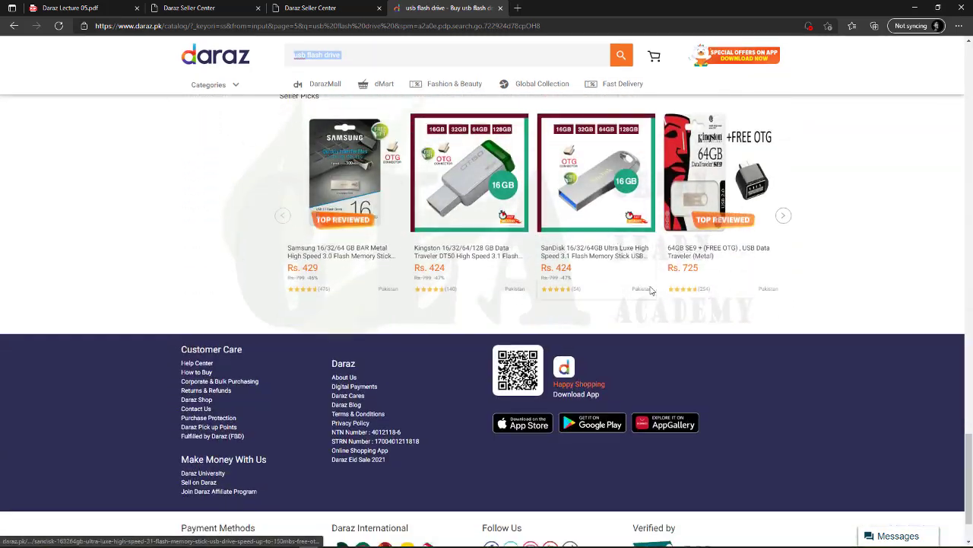
scroll(694, 327, "up", 3)
scroll(478, 320, "up", 10)
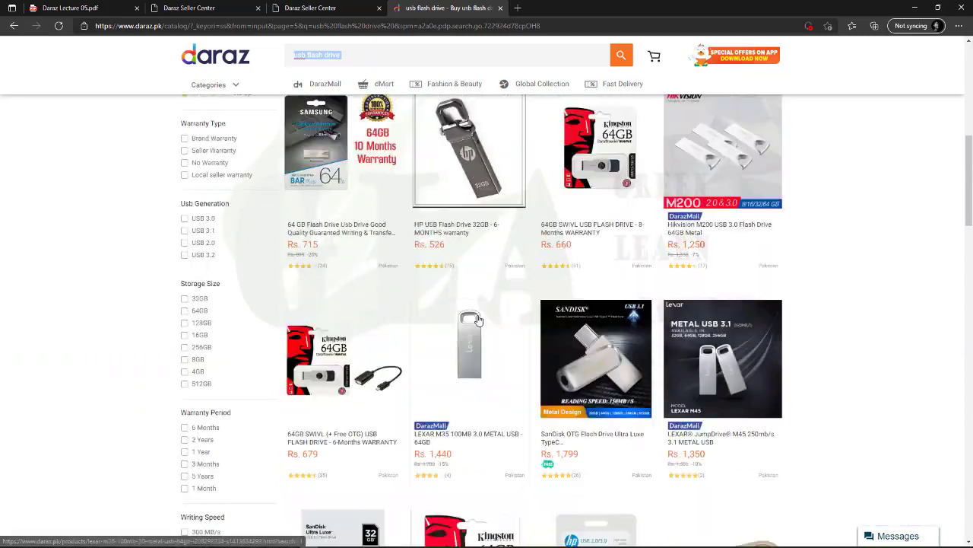
scroll(479, 320, "up", 5)
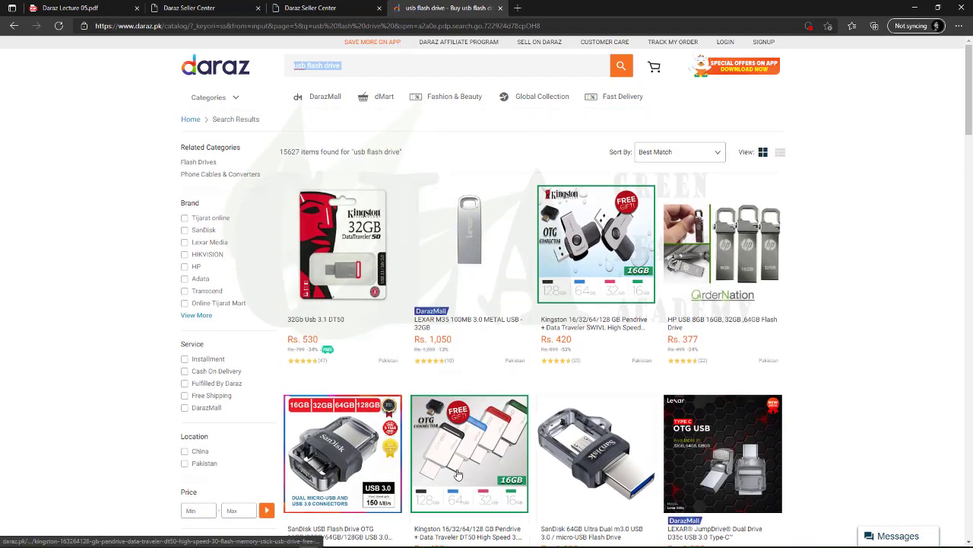
scroll(499, 455, "down", 2)
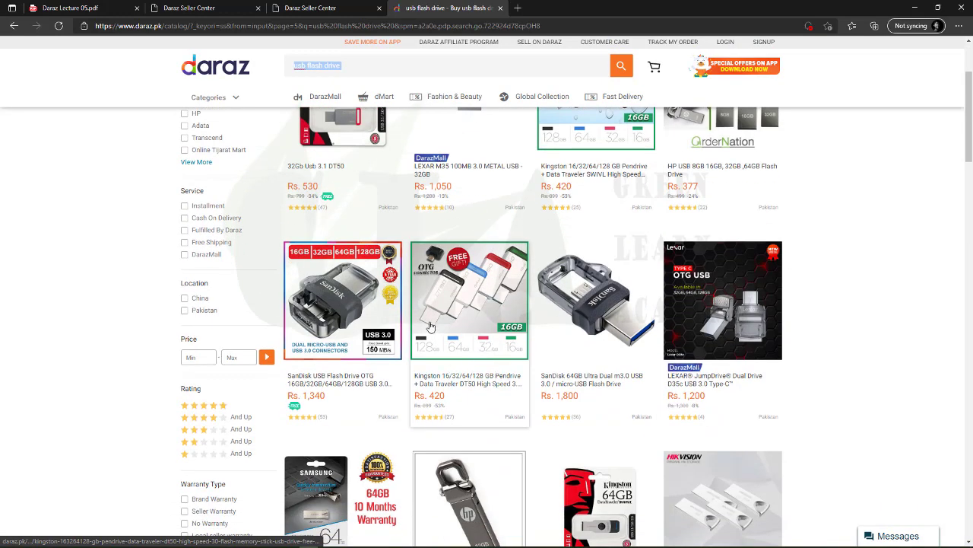
left_click(464, 384)
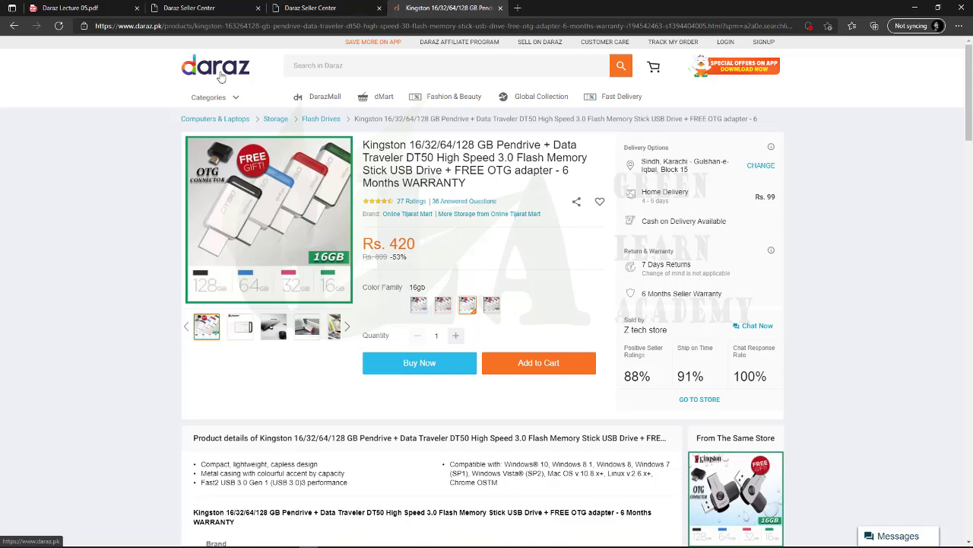
left_click(349, 72)
left_click(393, 156)
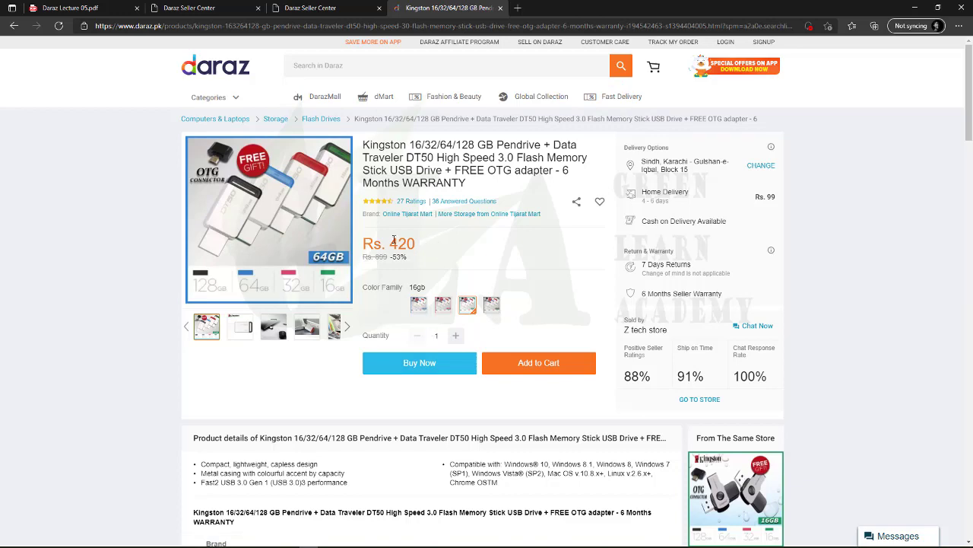
scroll(380, 393, "down", 4)
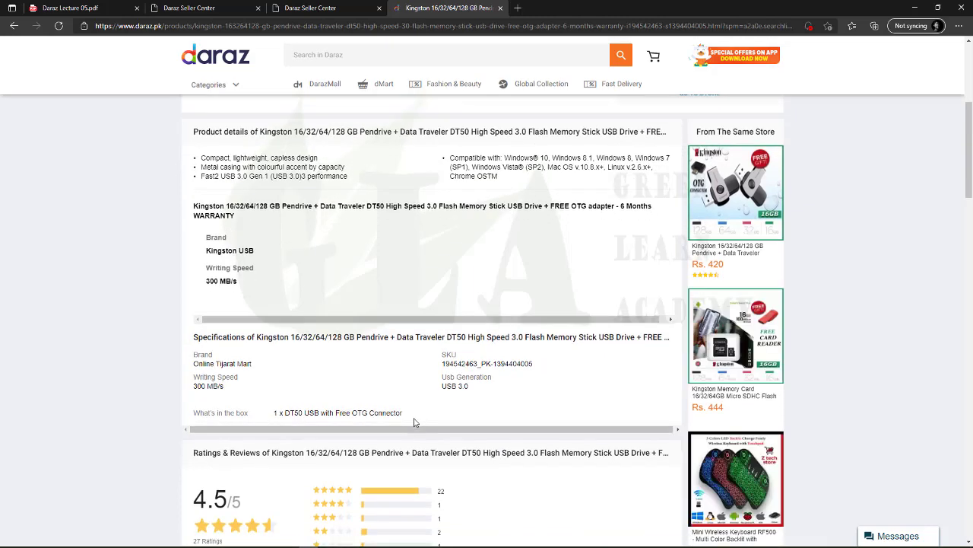
scroll(413, 422, "up", 4)
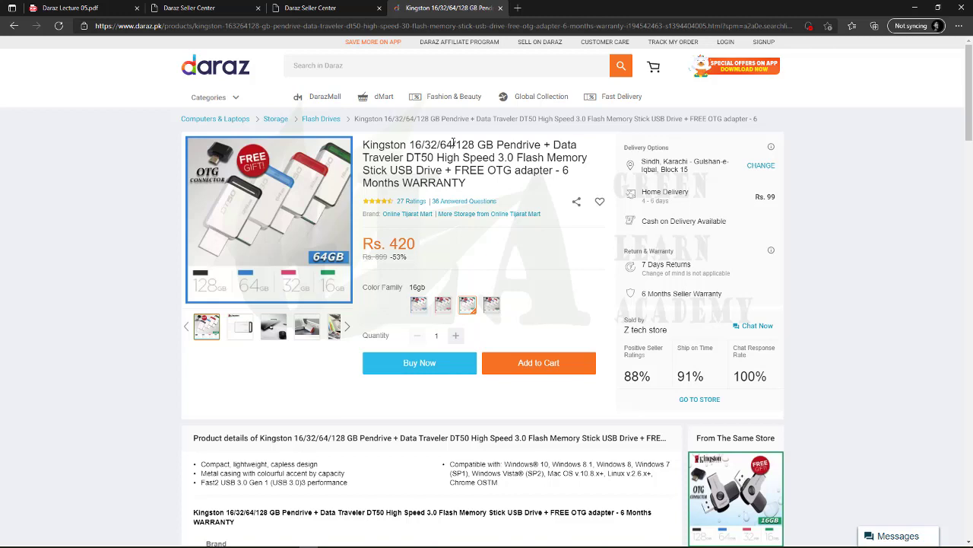
left_click(346, 67)
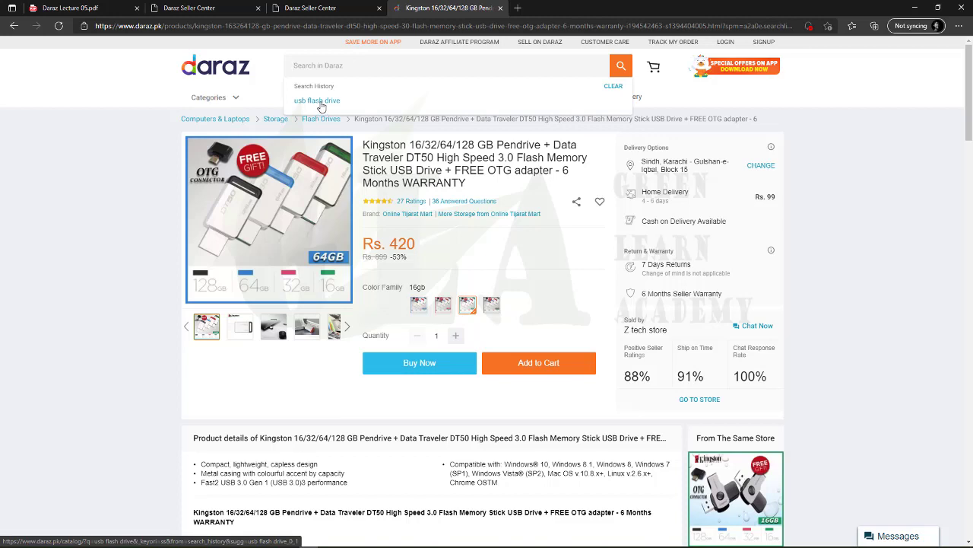
scroll(321, 272, "down", 12)
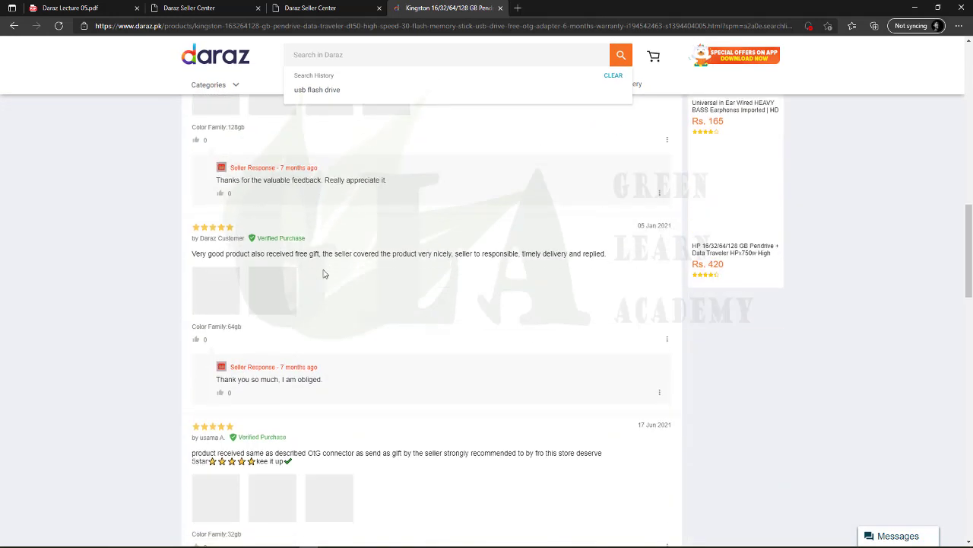
scroll(352, 267, "up", 4)
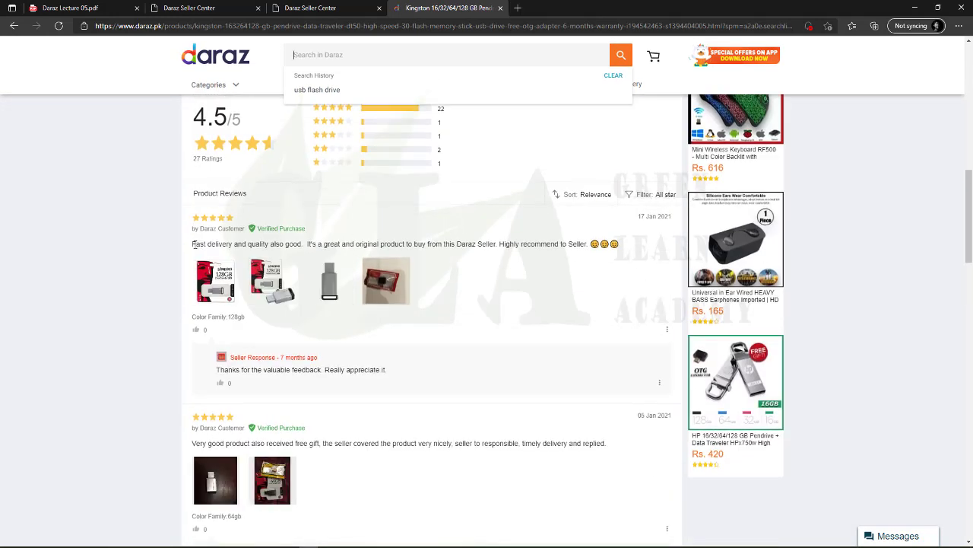
left_click_drag(193, 244, 467, 245)
left_click(469, 247)
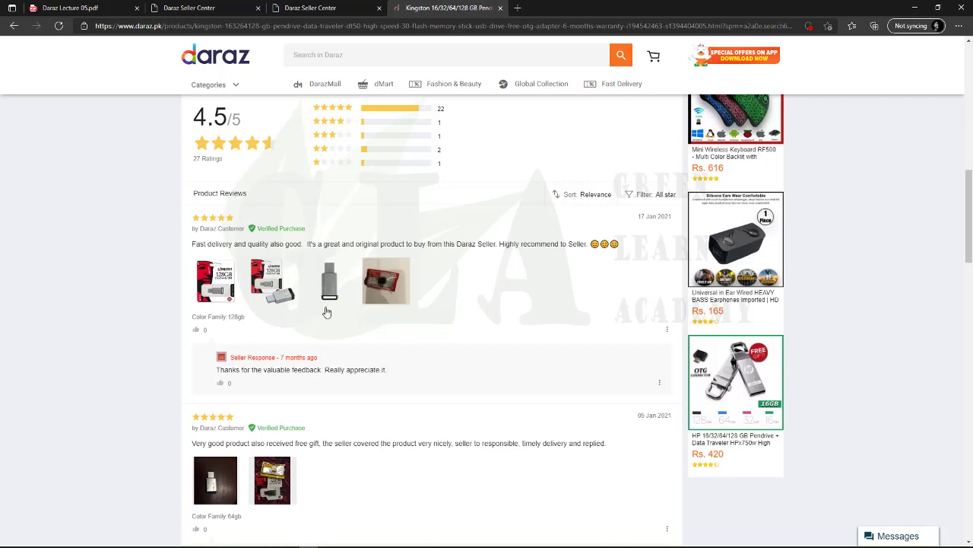
scroll(268, 395, "down", 1)
scroll(266, 395, "up", 3)
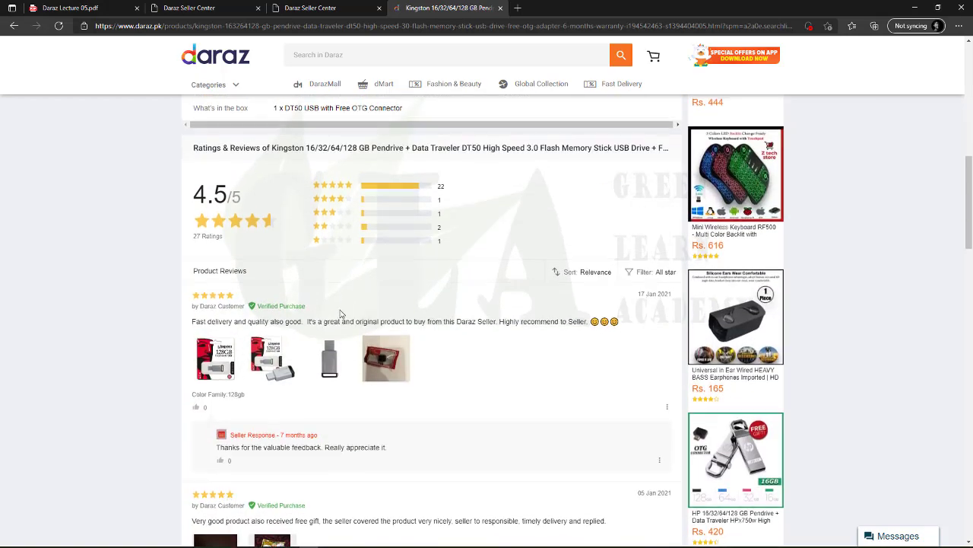
scroll(329, 313, "up", 15)
left_click(367, 65)
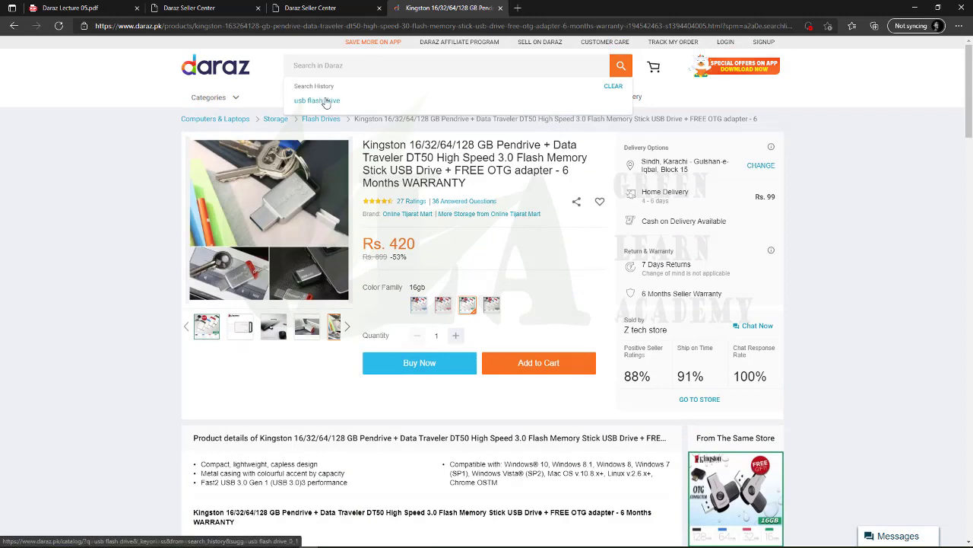
Rerun the usb flash drive search and open the Kingston DT50 pendrive from page 5
left_click(325, 102)
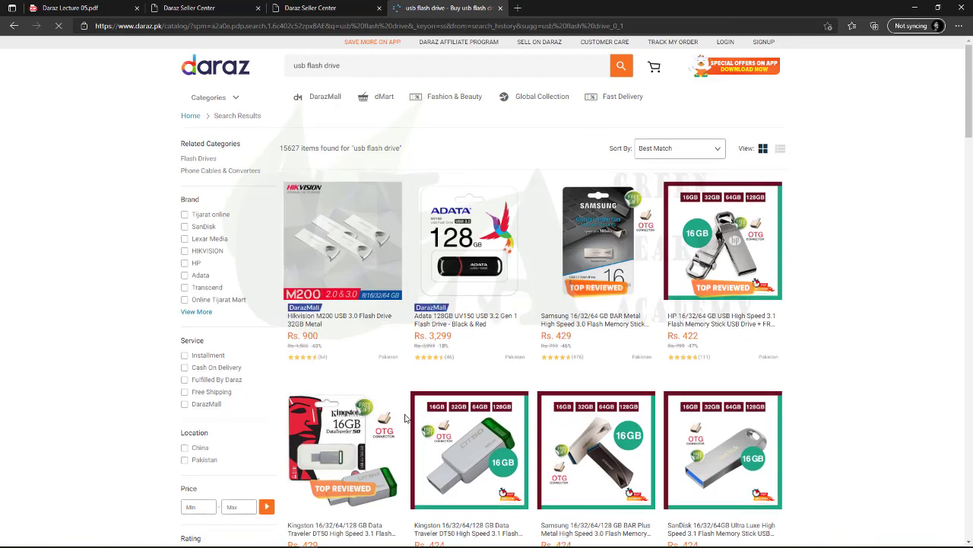
scroll(405, 417, "down", 20)
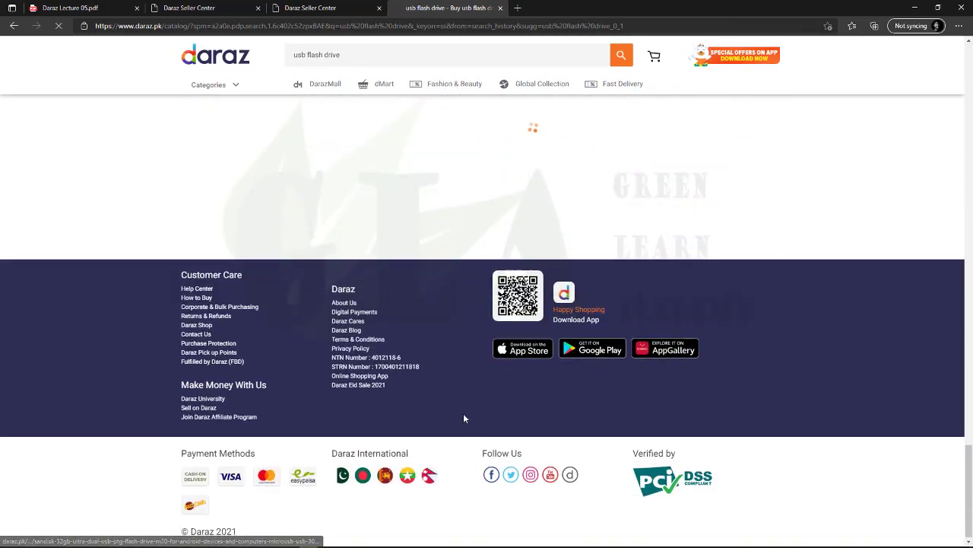
left_click(723, 375)
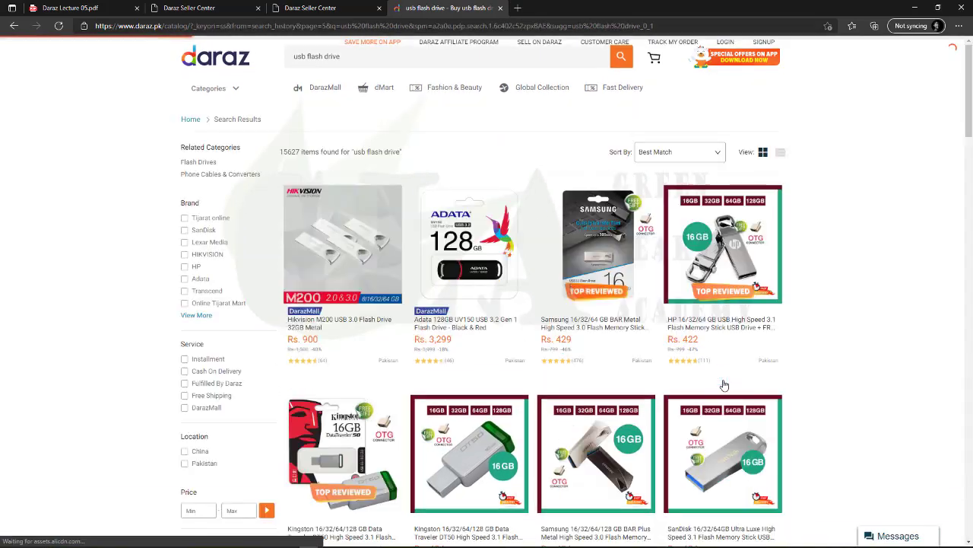
scroll(512, 300, "down", 3)
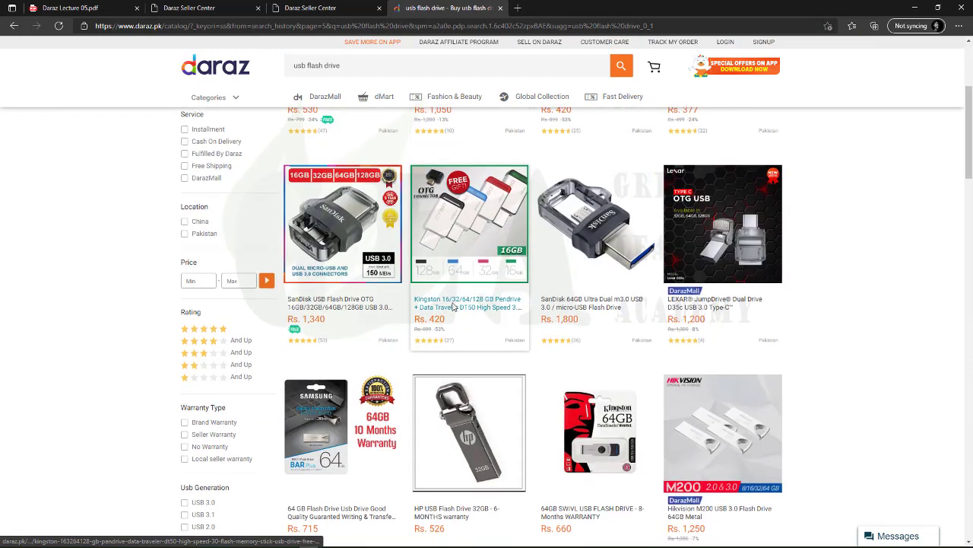
left_click(453, 305)
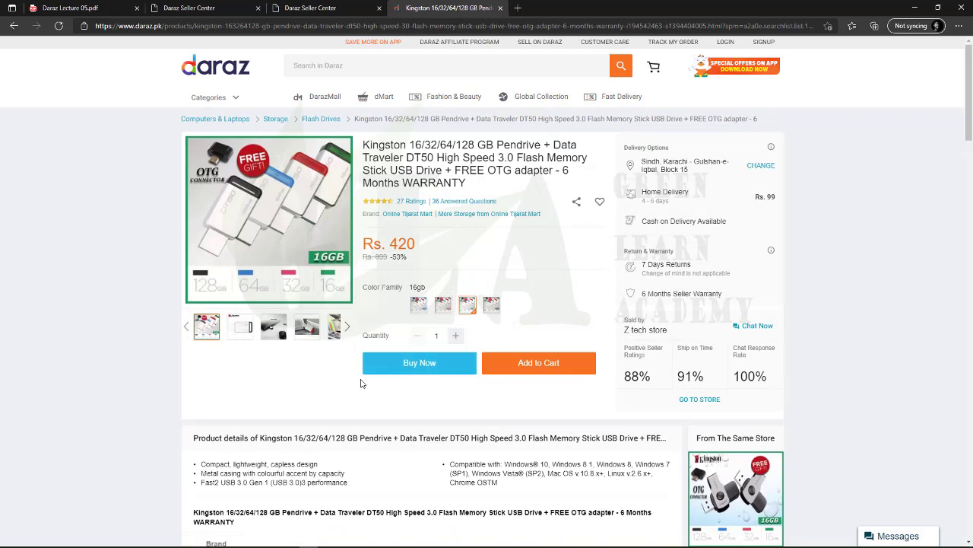
Browse the DT50 reviews, enlarge a review photo, and reach the 36 answered questions
scroll(366, 387, "down", 8)
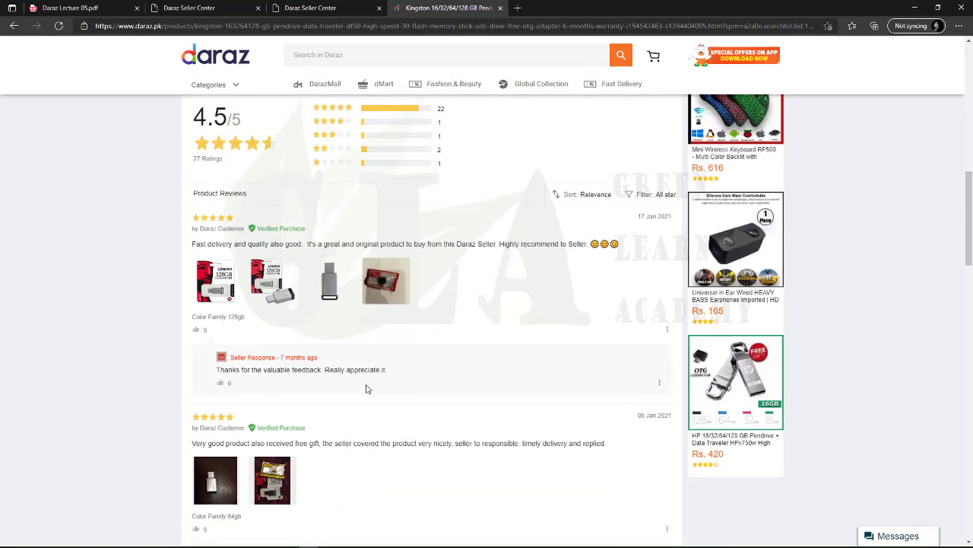
scroll(449, 250, "up", 2)
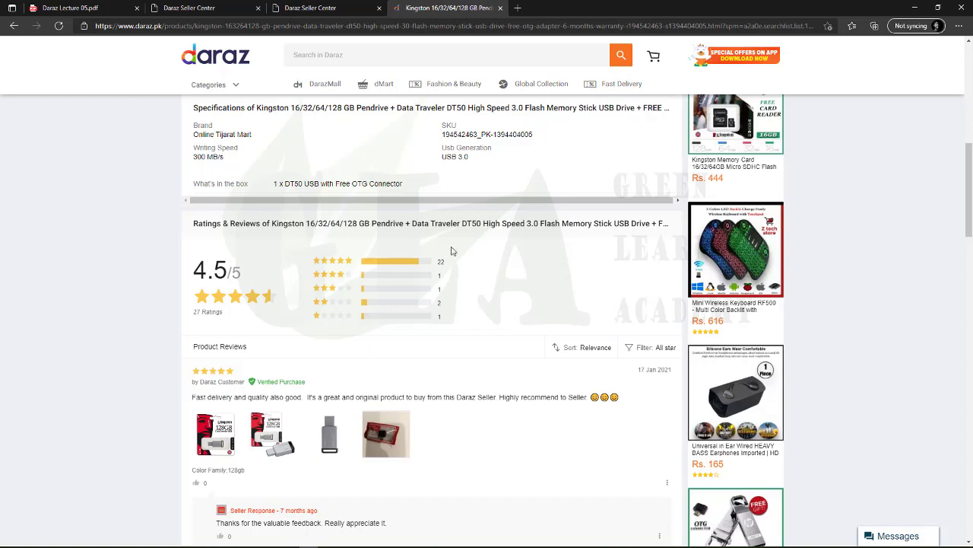
scroll(451, 251, "up", 5)
scroll(441, 326, "down", 7)
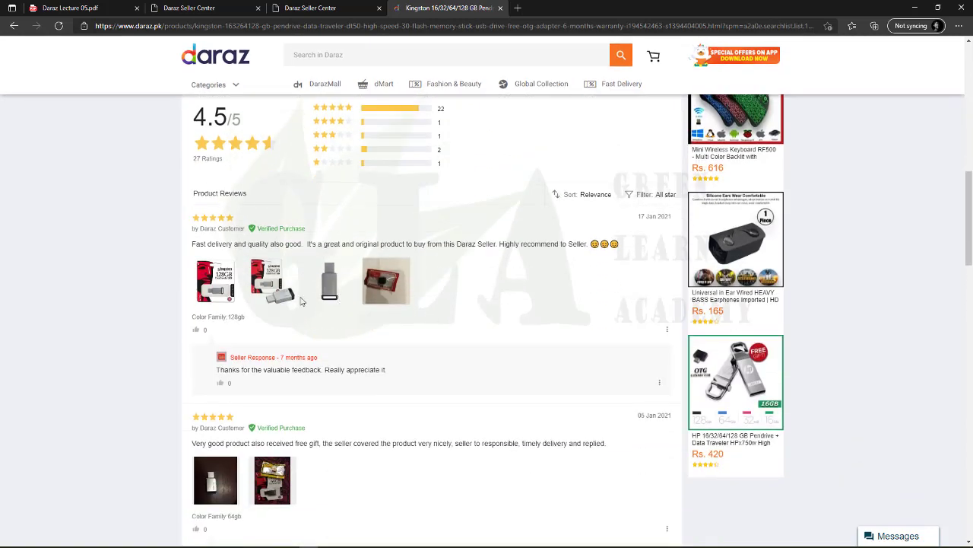
left_click(221, 495)
scroll(238, 444, "down", 1)
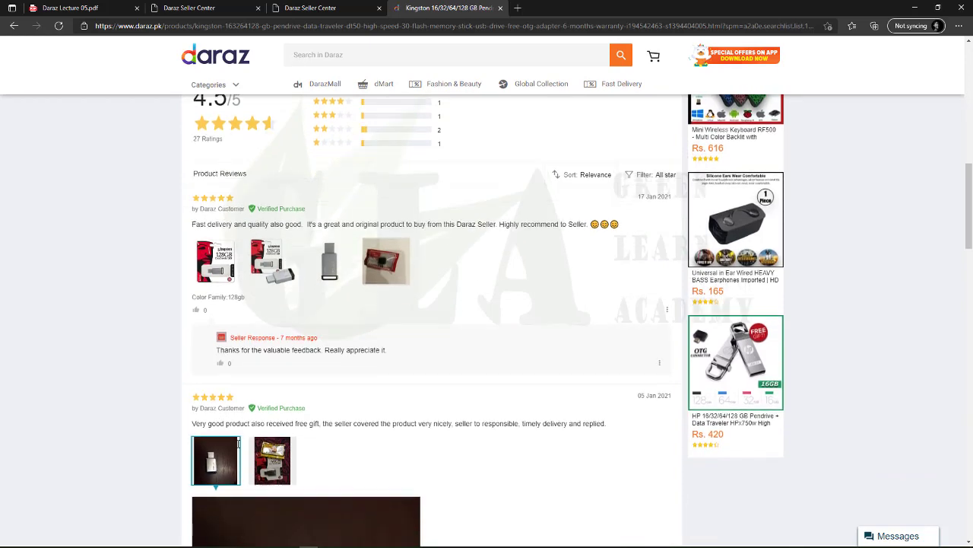
scroll(239, 444, "down", 3)
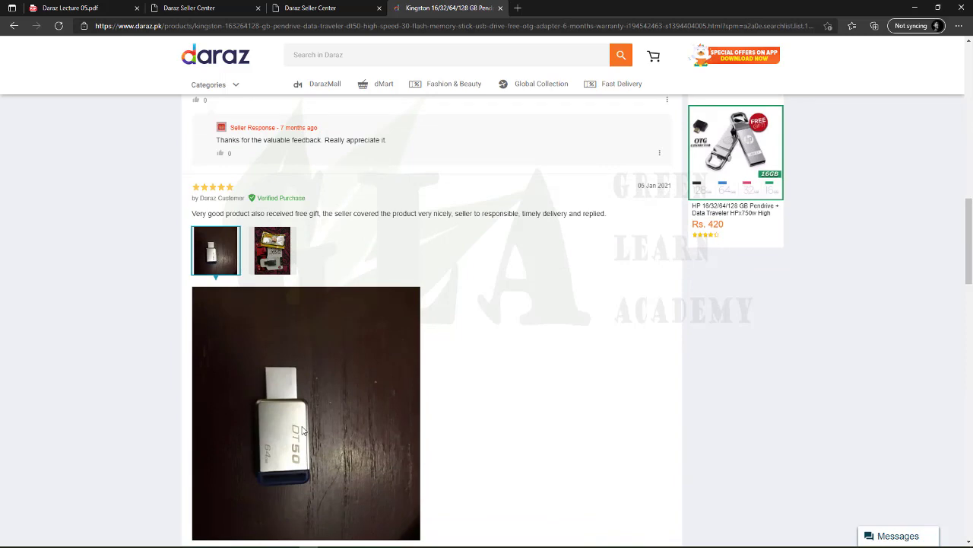
scroll(303, 431, "up", 15)
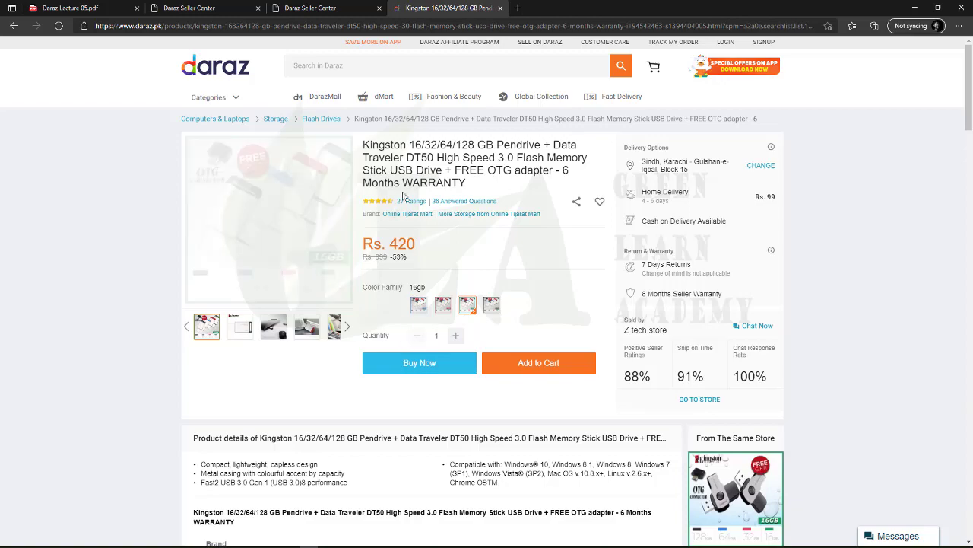
scroll(408, 379, "down", 15)
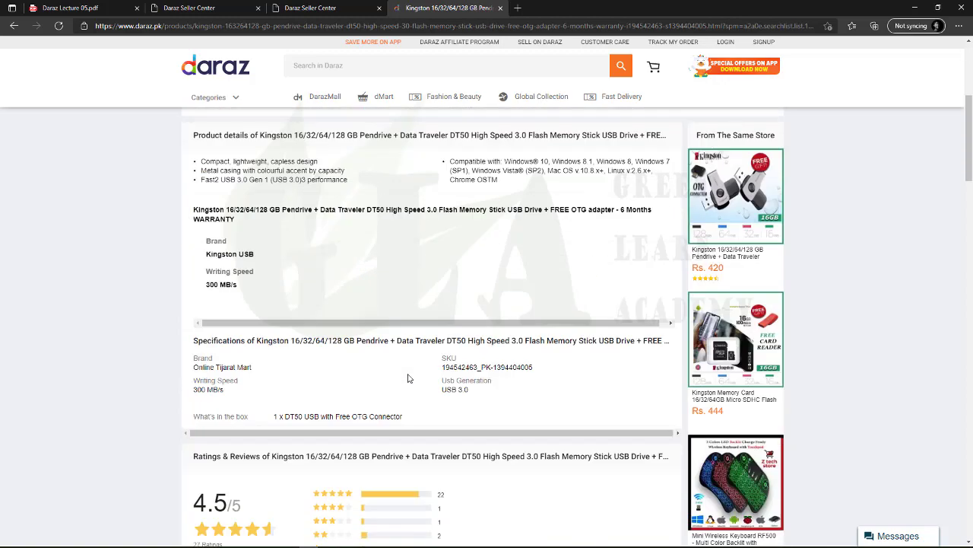
scroll(409, 379, "down", 15)
scroll(394, 349, "up", 10)
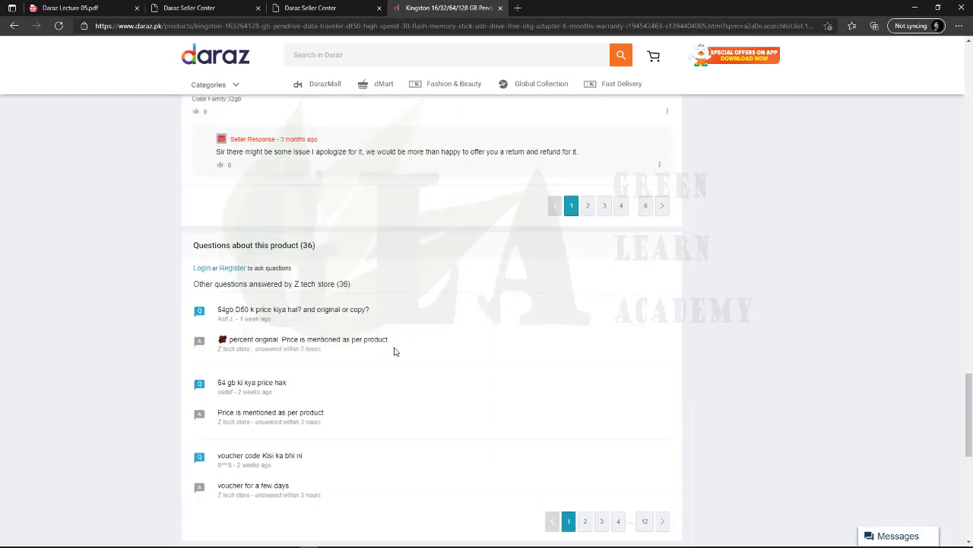
left_click(69, 7)
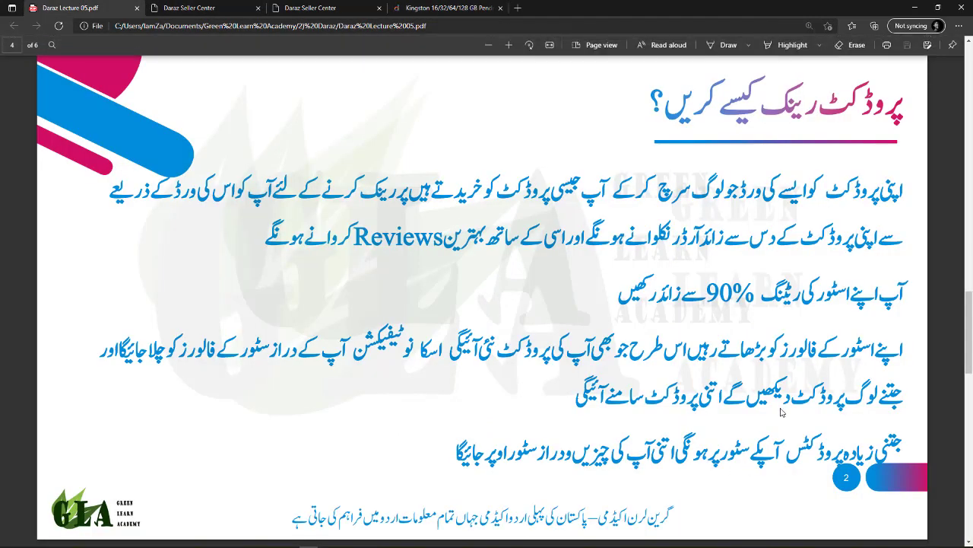
left_click(440, 8)
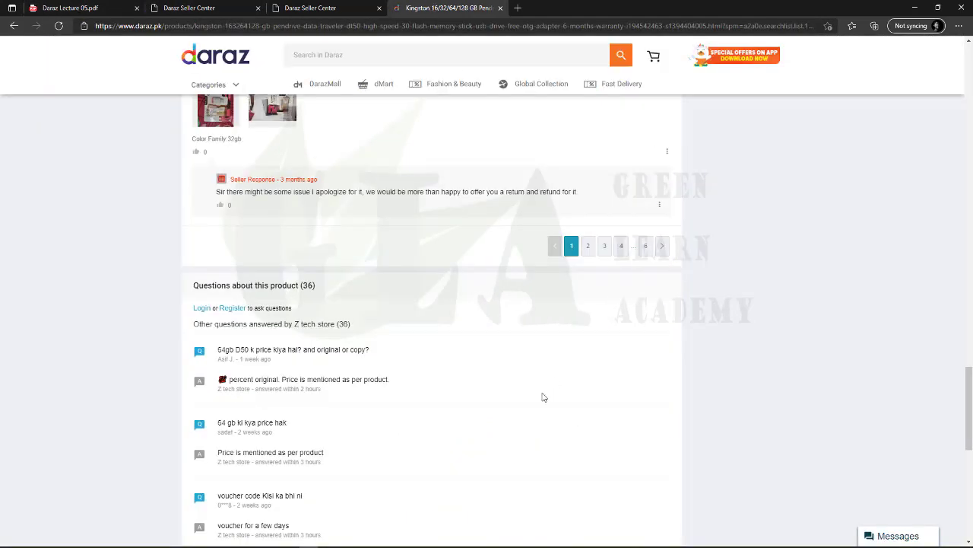
left_click_drag(216, 349, 357, 350)
left_click(357, 350)
scroll(322, 426, "up", 10)
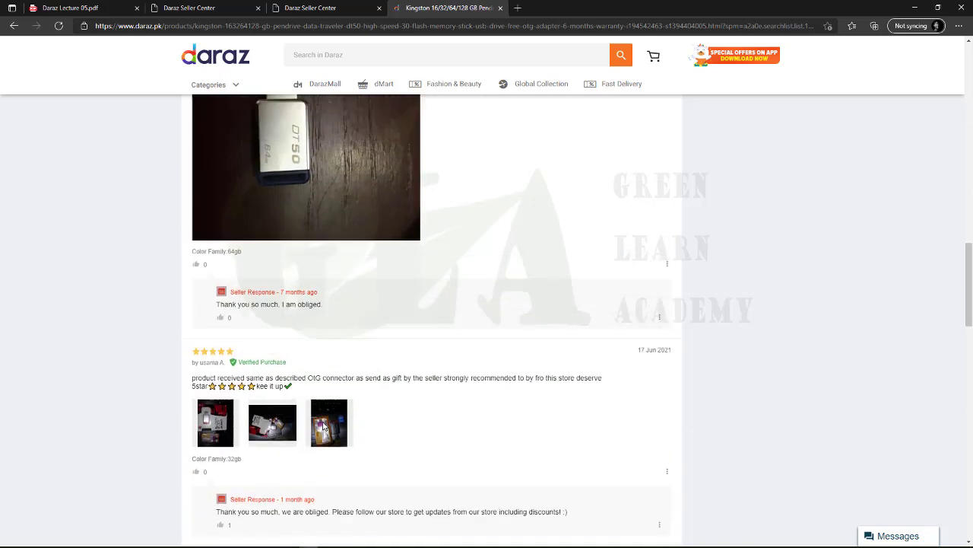
left_click_drag(232, 507, 319, 513)
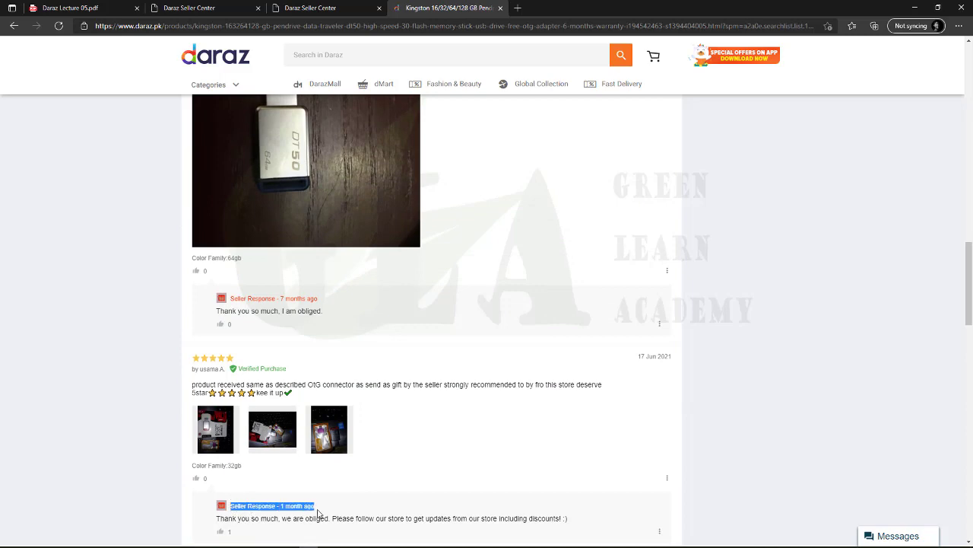
left_click(230, 426)
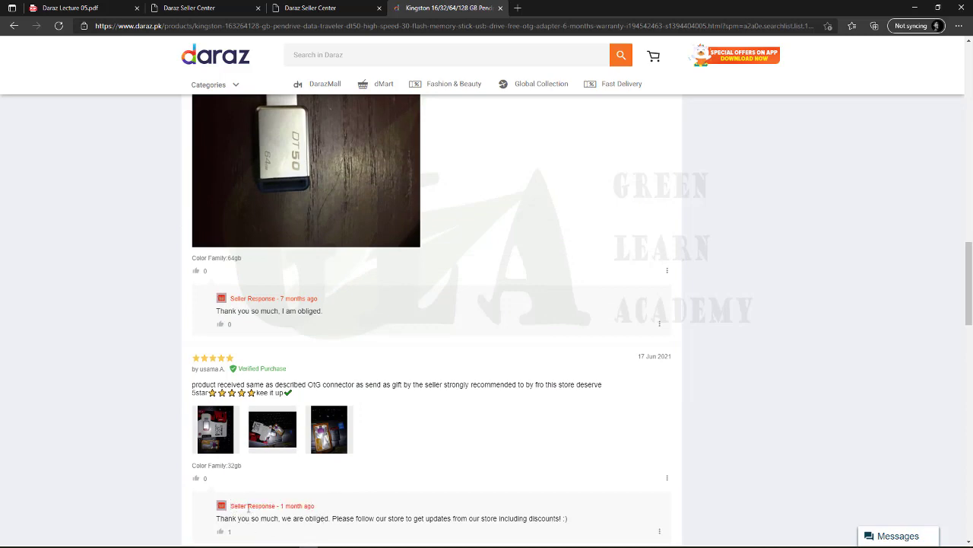
scroll(248, 508, "up", 15)
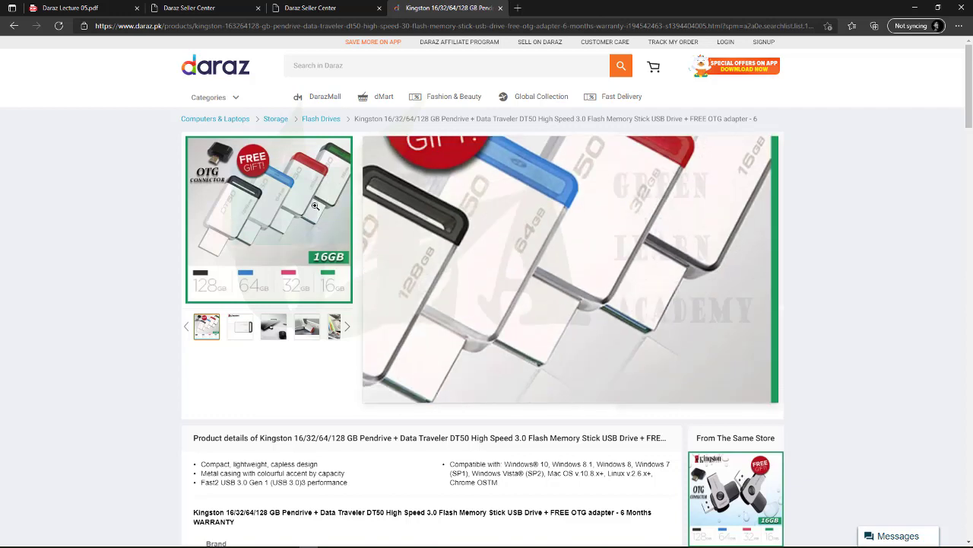
Rerun the 'usb flash drive' search from history and open the Hikvision M200 listing
left_click(318, 67)
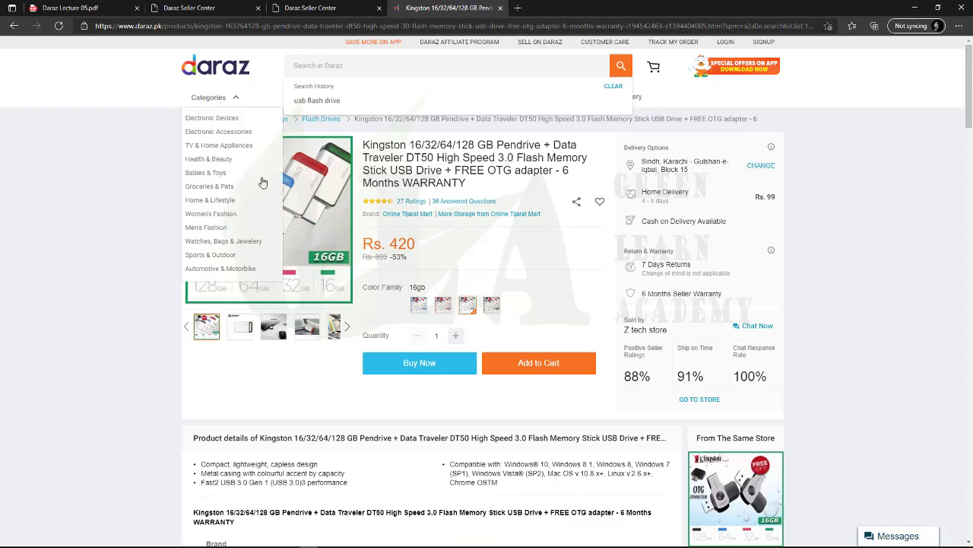
left_click(308, 101)
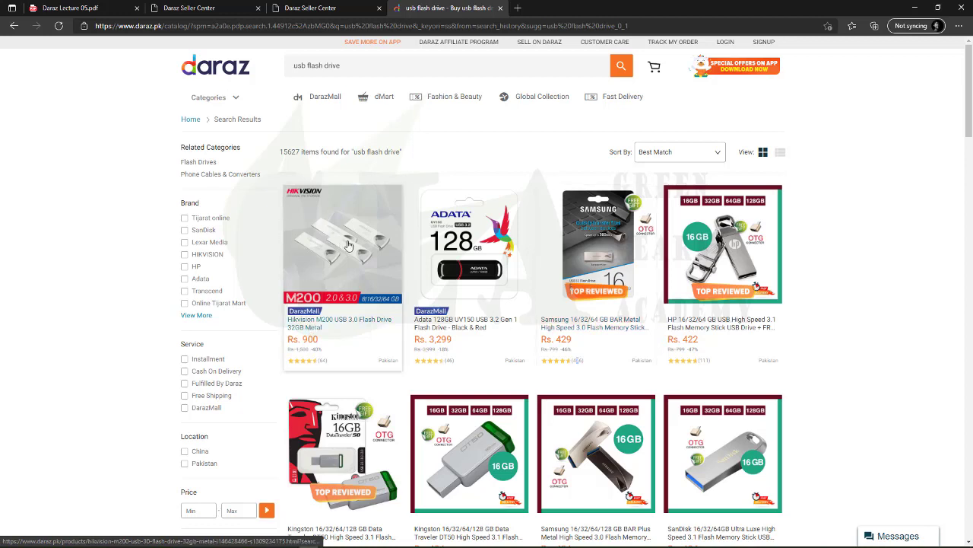
left_click(350, 308)
Check the search suggestions, then return to the Seller Center Product Overview
left_click(344, 63)
left_click(126, 342)
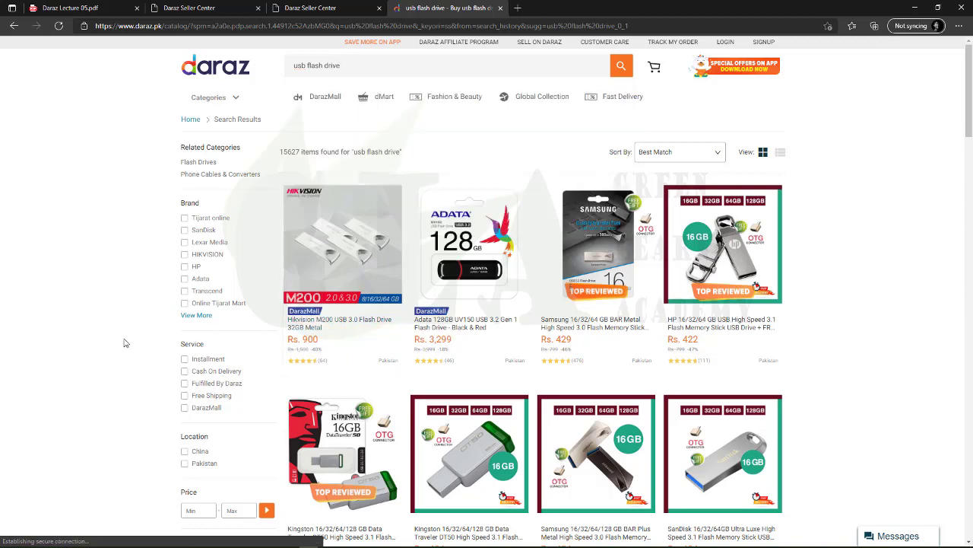
left_click(345, 64)
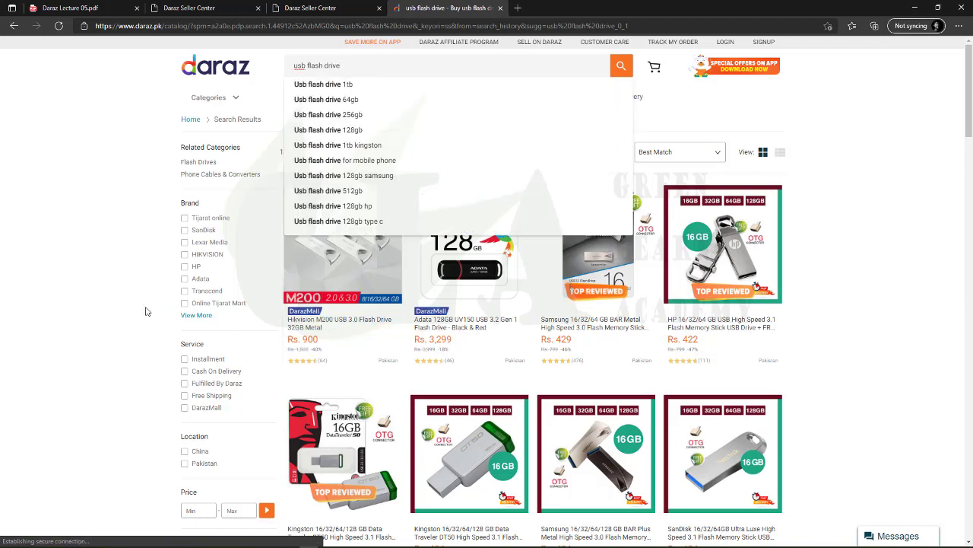
left_click(123, 320)
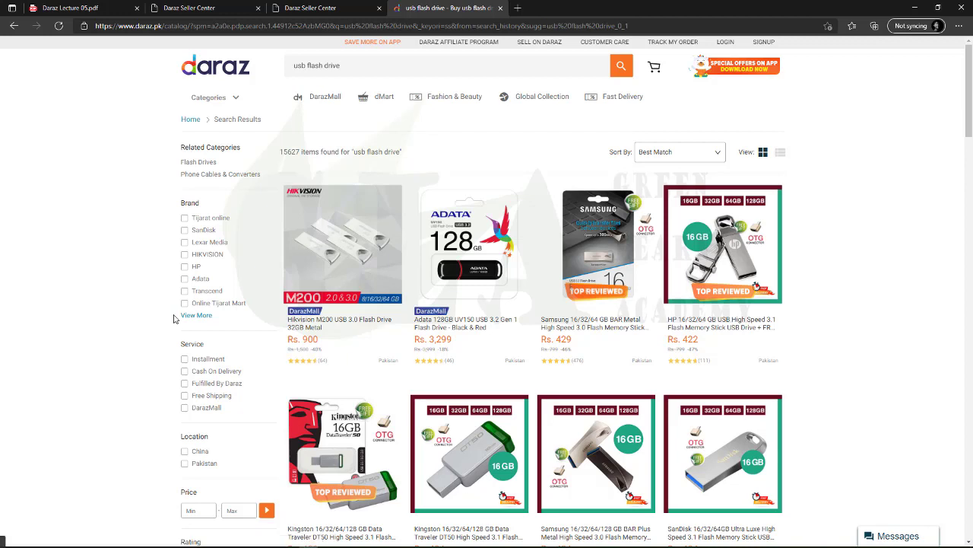
left_click(365, 66)
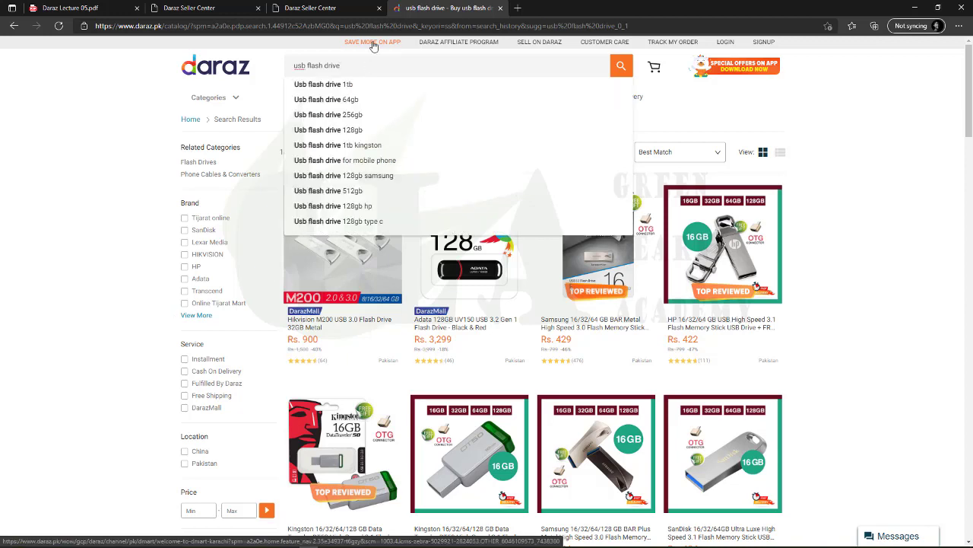
left_click(165, 7)
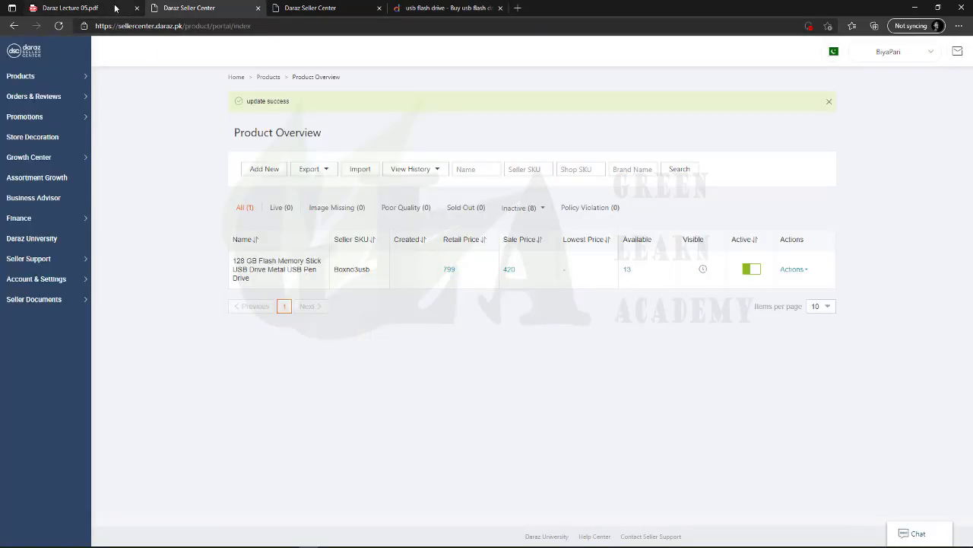
Return to page 4 of Daraz Lecture 05.pdf and highlight the Urdu ranking tips, then deselect
left_click(91, 8)
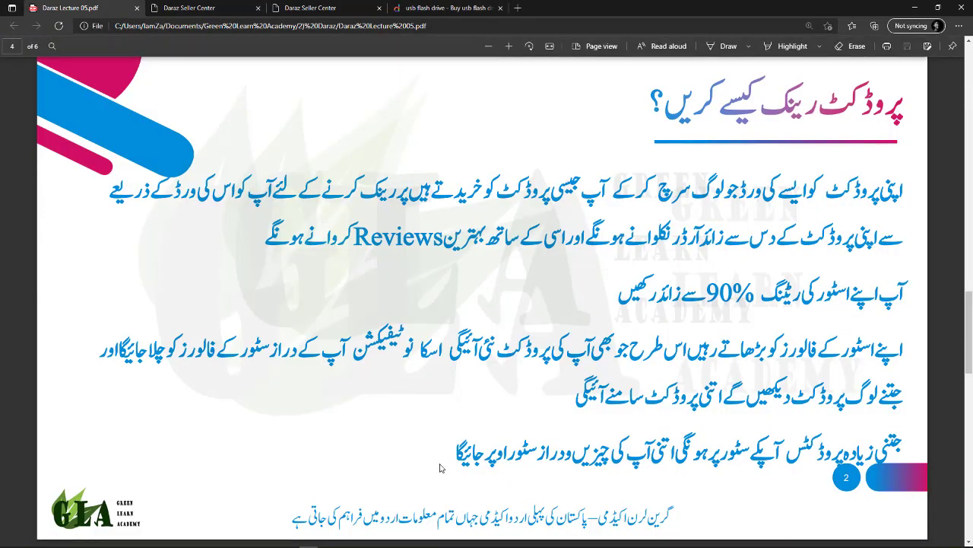
left_click_drag(898, 186, 598, 401)
left_click(599, 401)
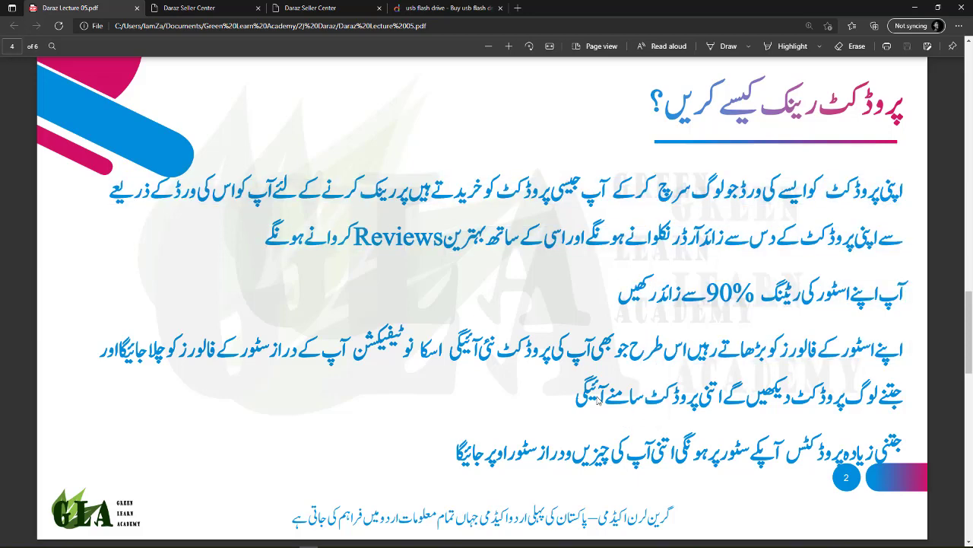
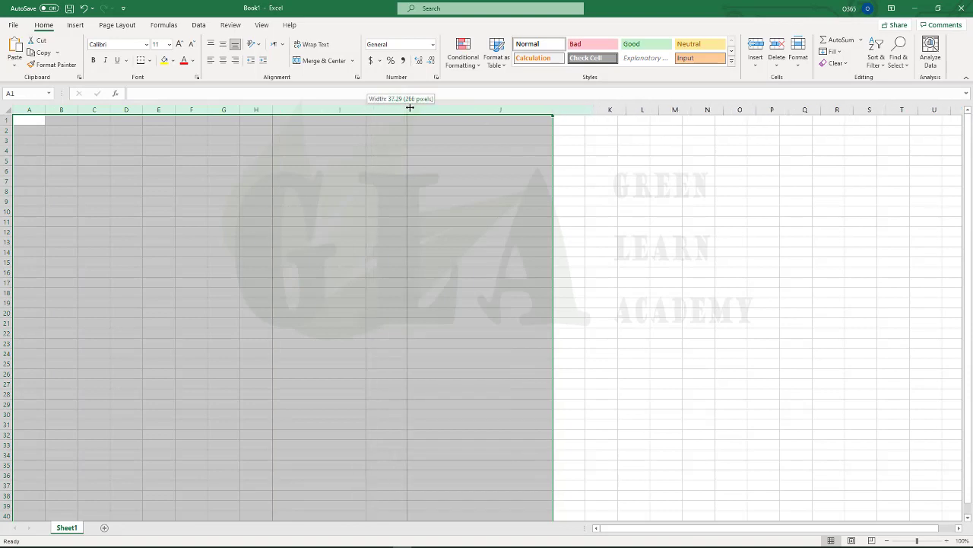
Apply the widened width of about 37.29 to columns A–J and select cell A1
left_click(331, 183)
left_click(77, 123)
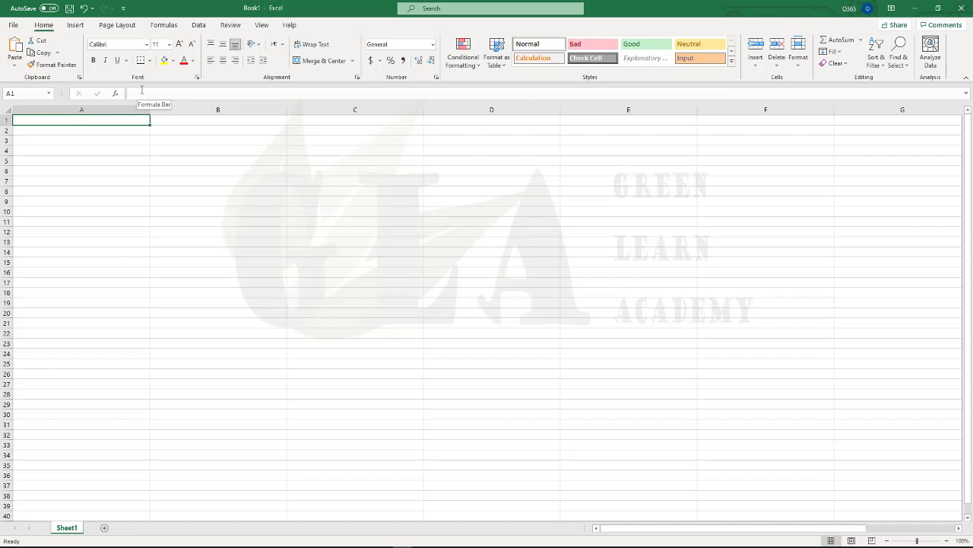
Enter the headers sku, created_at and reviewer_name in A1 through C1
type("sku")
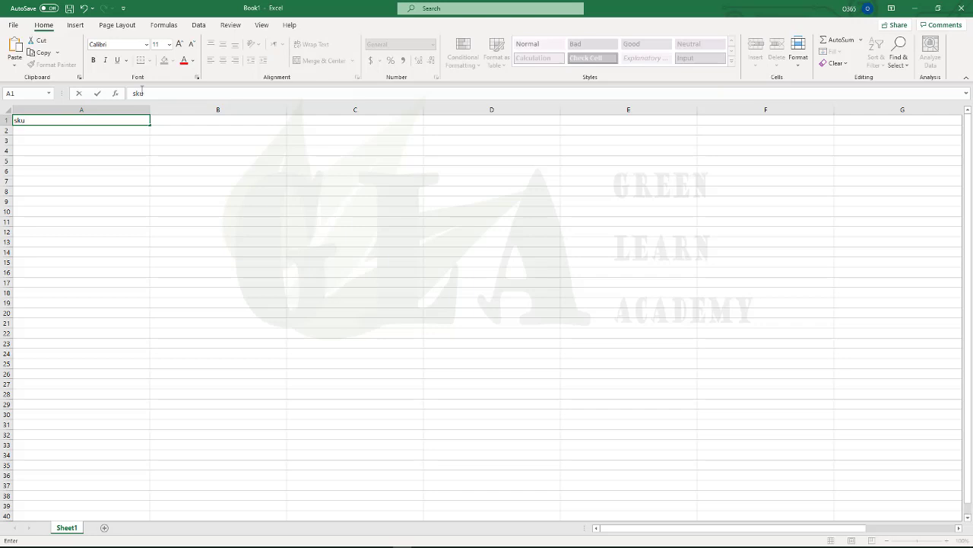
key("Tab")
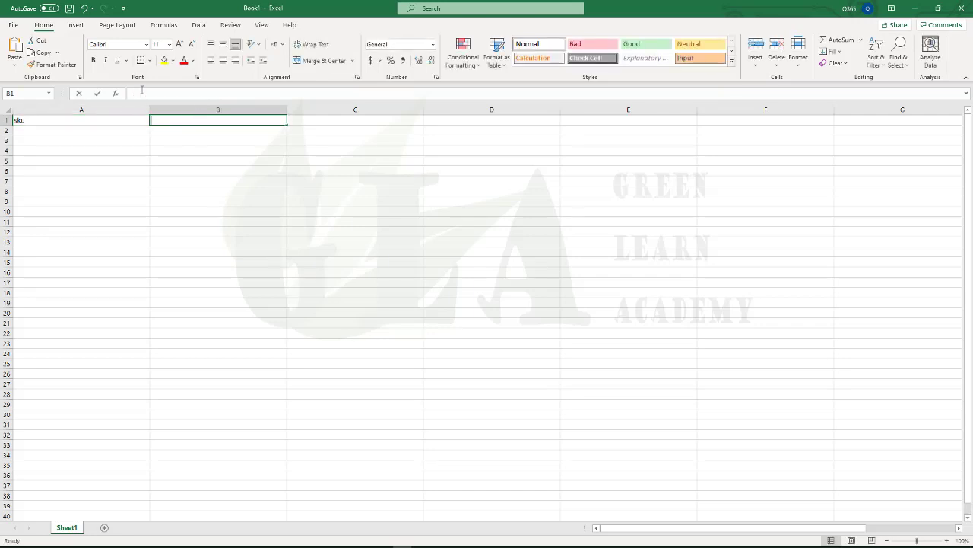
type("created_at")
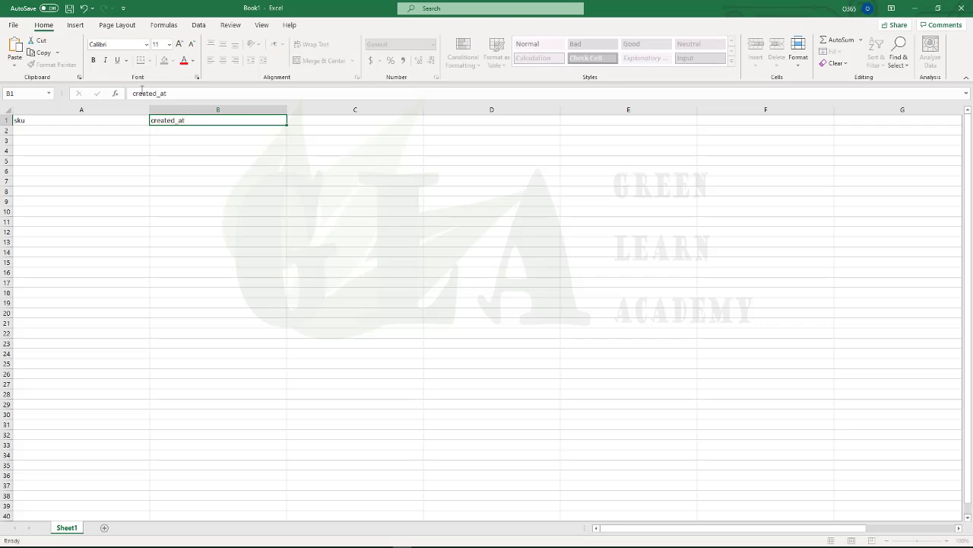
key("Tab")
type("re")
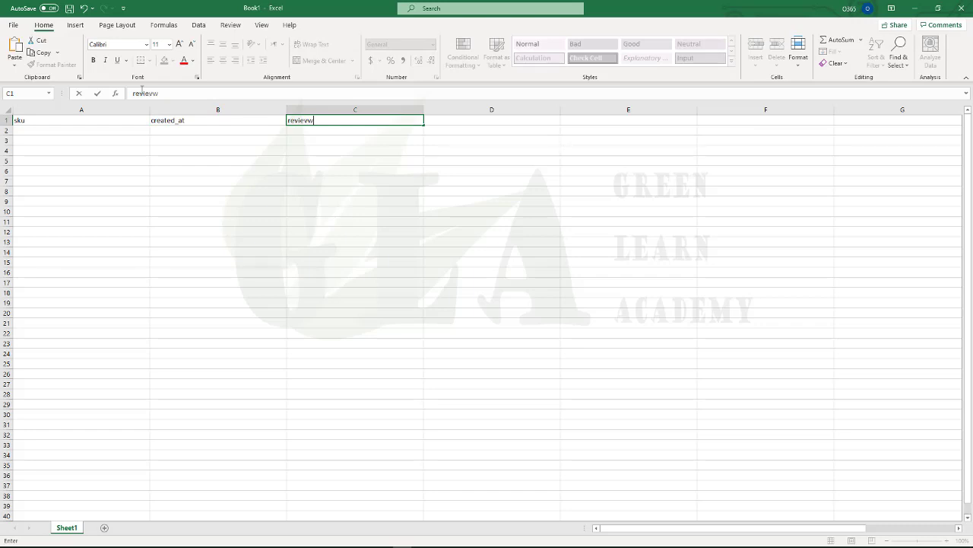
type("viewer_name")
key("Tab")
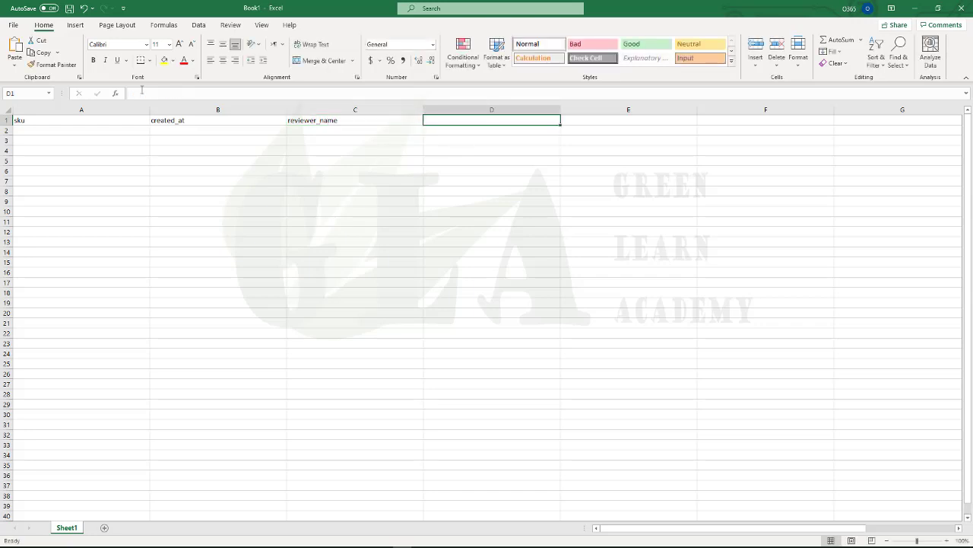
Add the headers rating, title, content and source in D1 through G1
type("rating")
key("Tab")
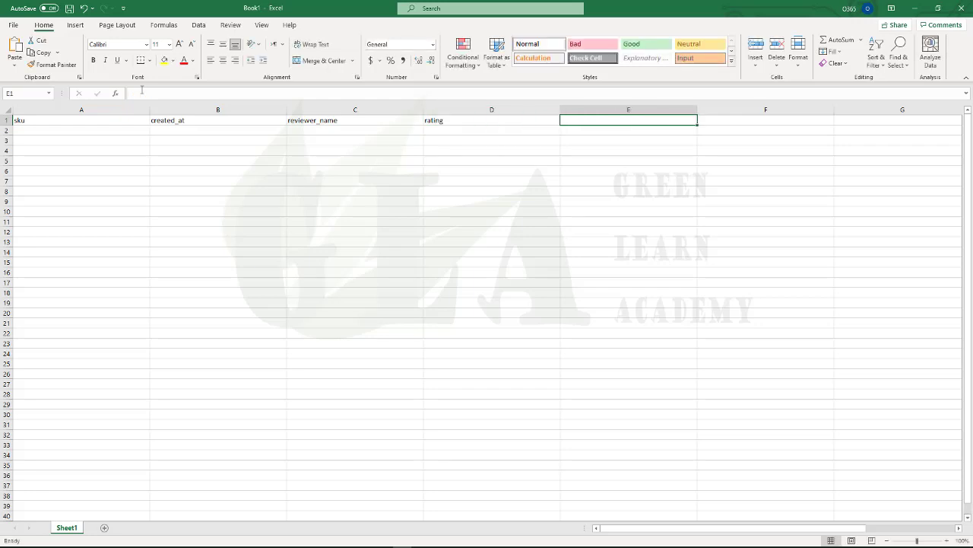
type("title")
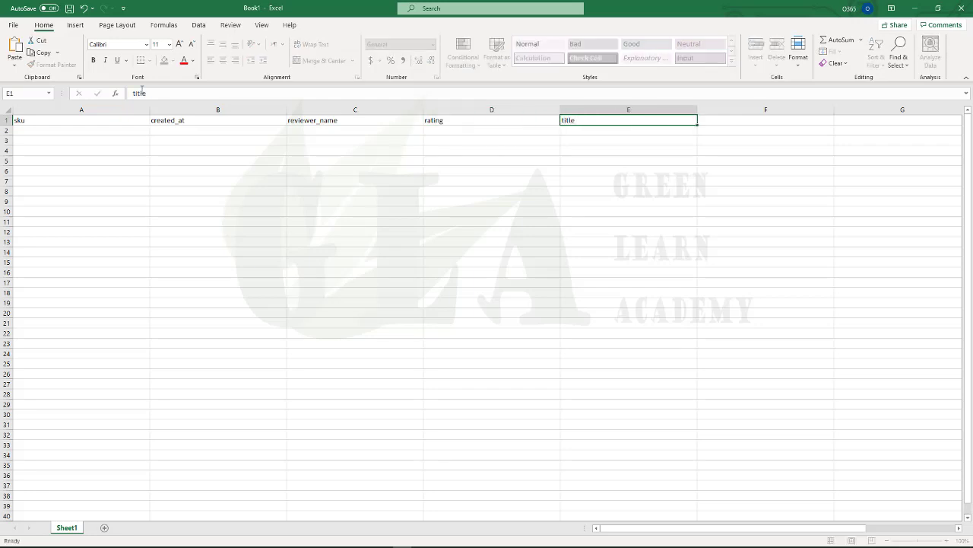
key("Tab")
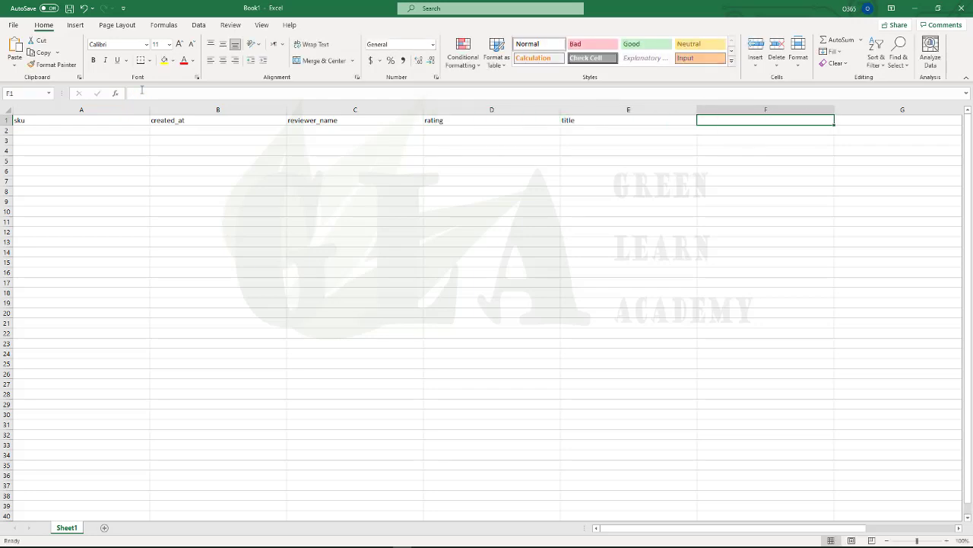
type("con")
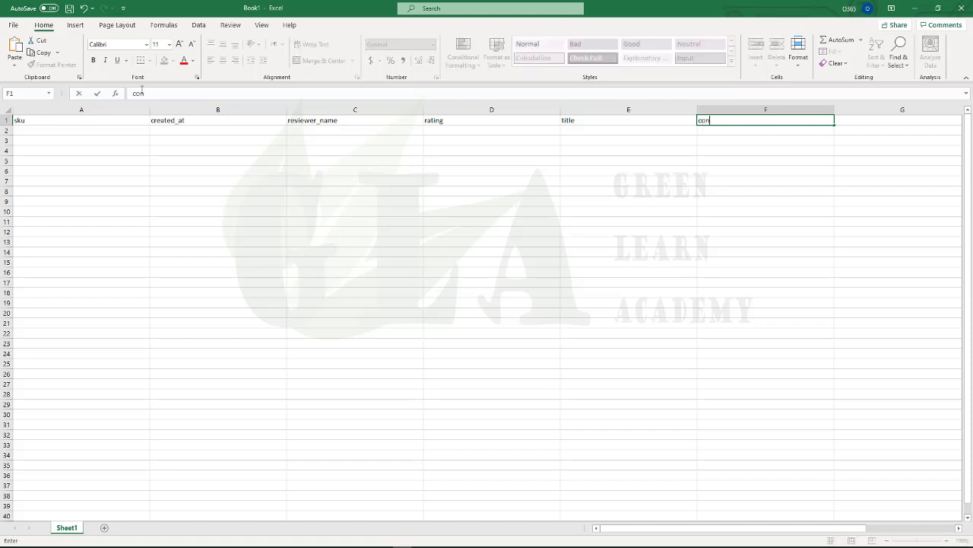
type("tent")
key("Tab")
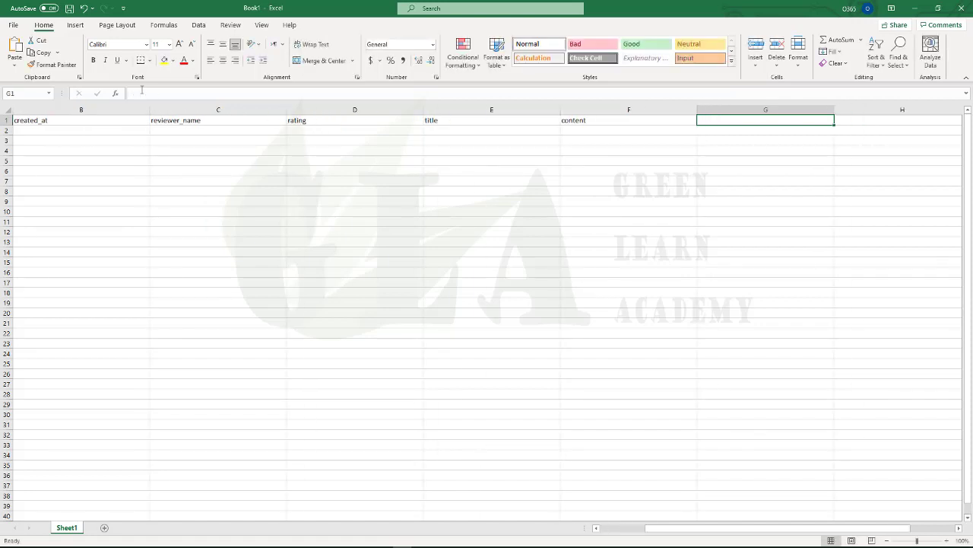
type("sou")
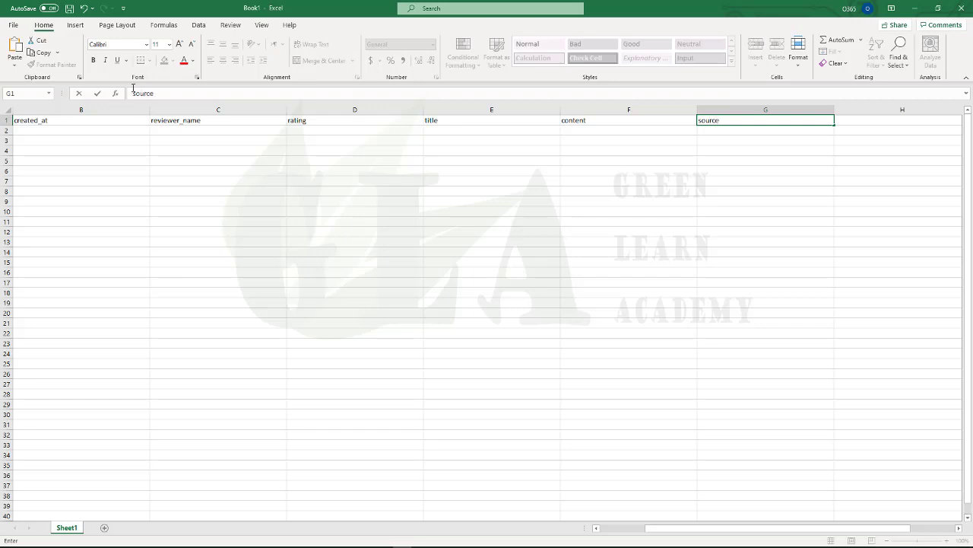
type("rce")
key("Return")
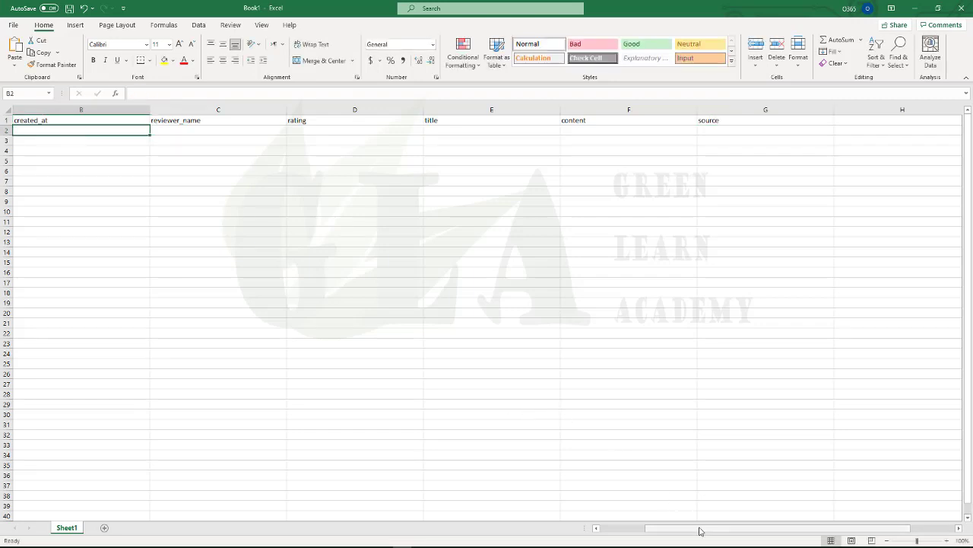
Scroll back to the start of the sheet and select cell A2 under sku
left_click_drag(700, 528, 595, 539)
left_click(81, 131)
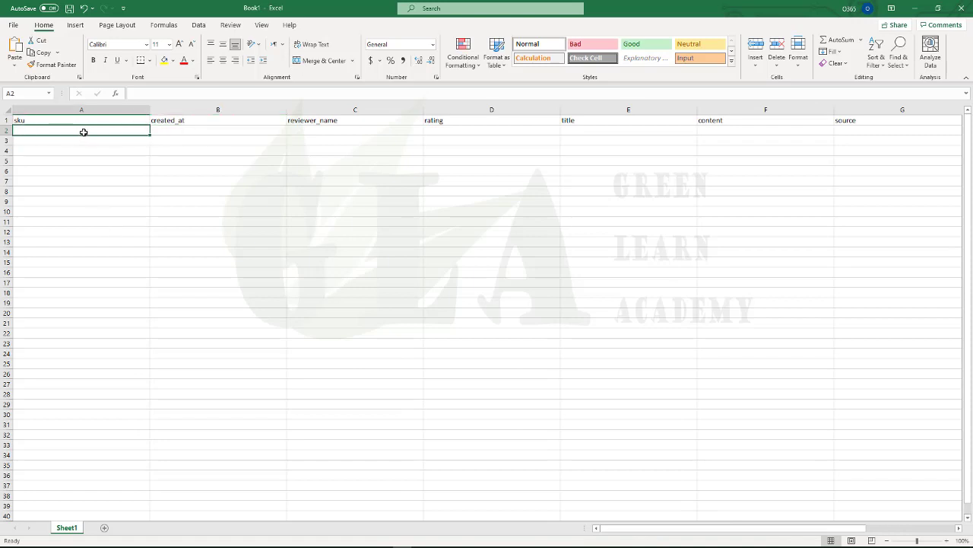
left_click(165, 130)
left_click(82, 130)
Search Daraz for 'usb flash drive' and open the Kingston DT50 product page
left_click(322, 541)
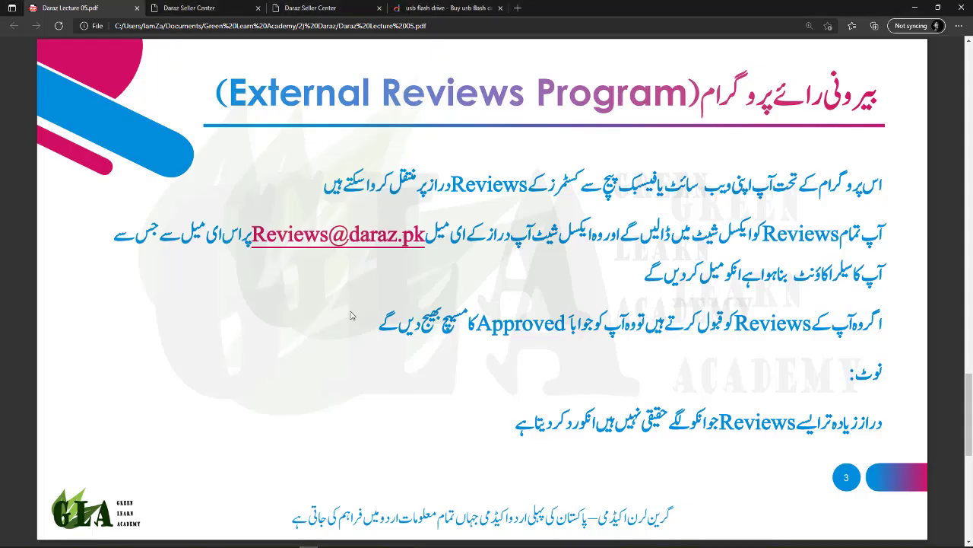
left_click(190, 10)
left_click(449, 8)
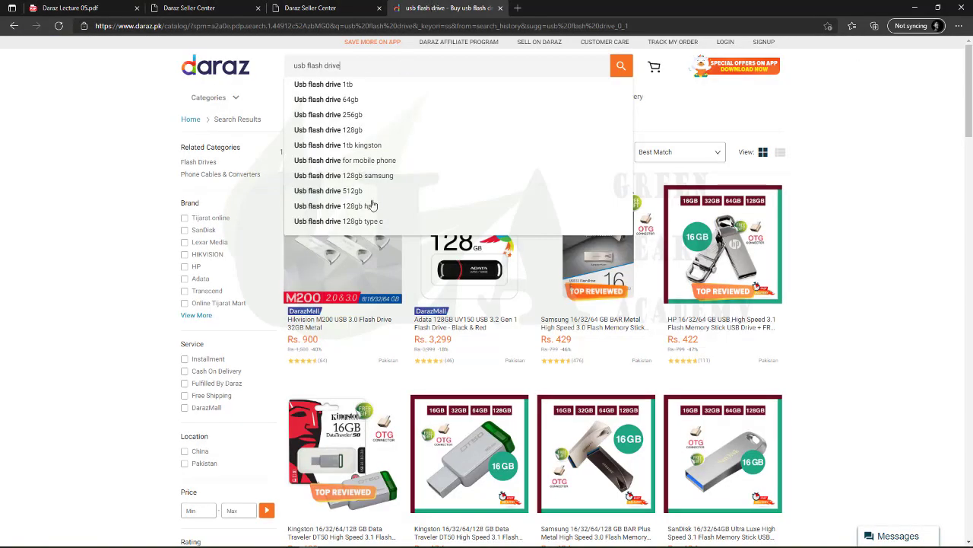
left_click(395, 66)
left_click(630, 65)
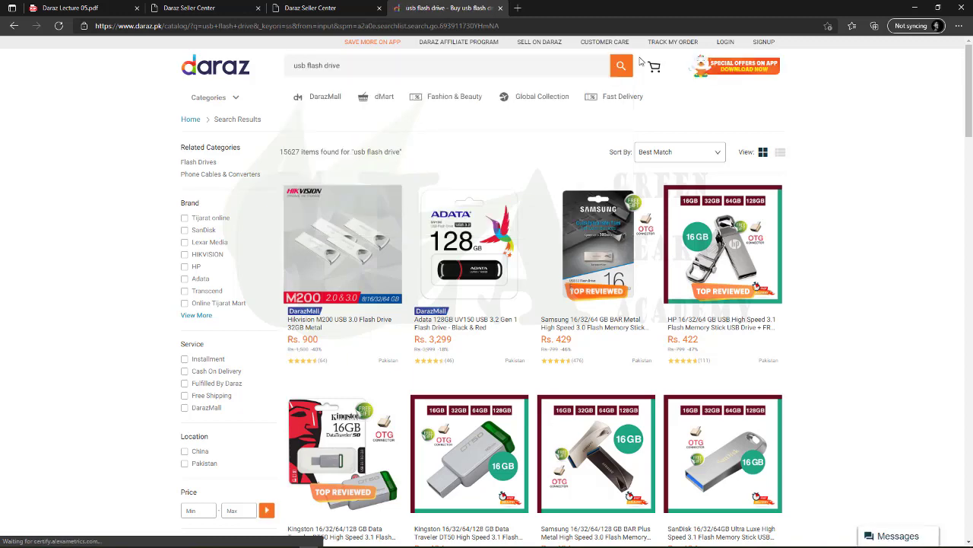
scroll(455, 381, "down", 2)
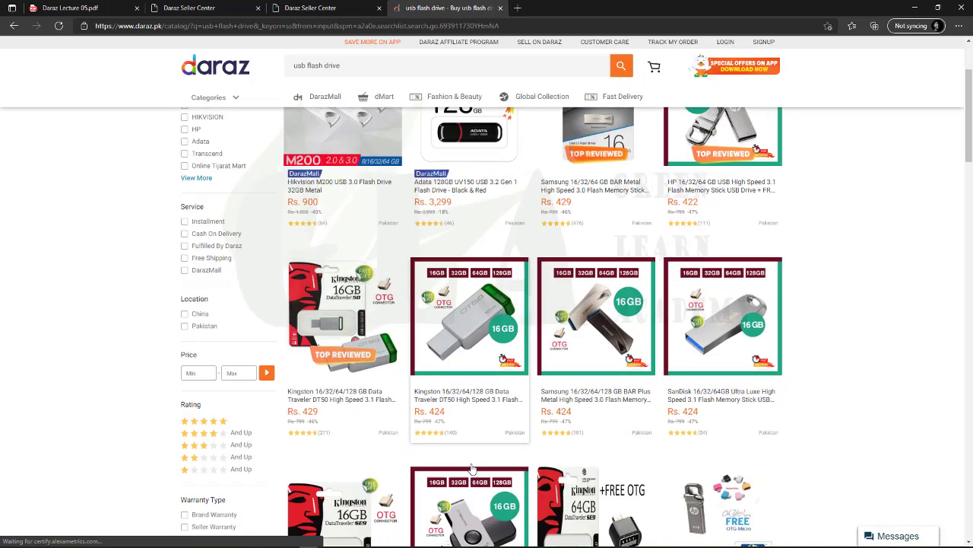
left_click(455, 380)
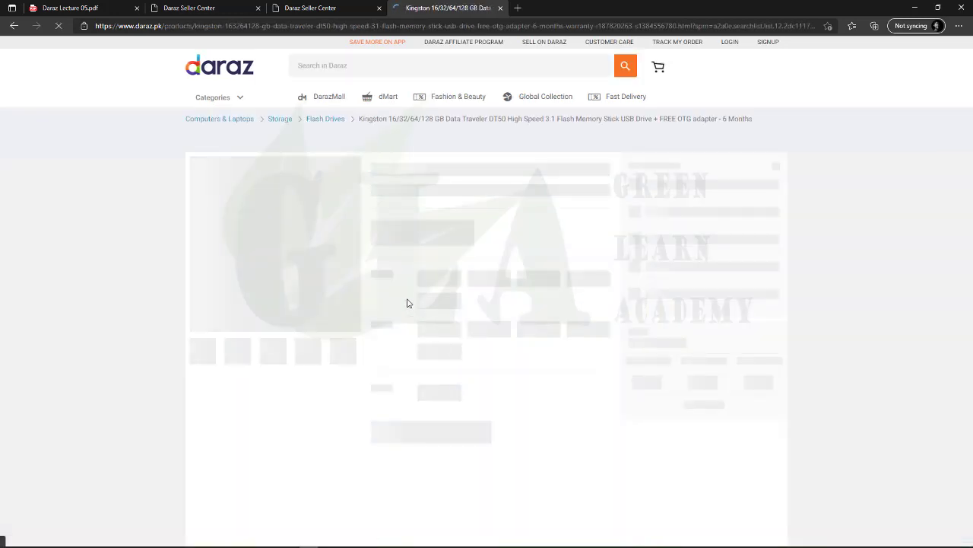
Expand the Kingston DT50 specifications and copy its SKU number
scroll(370, 347, "down", 6)
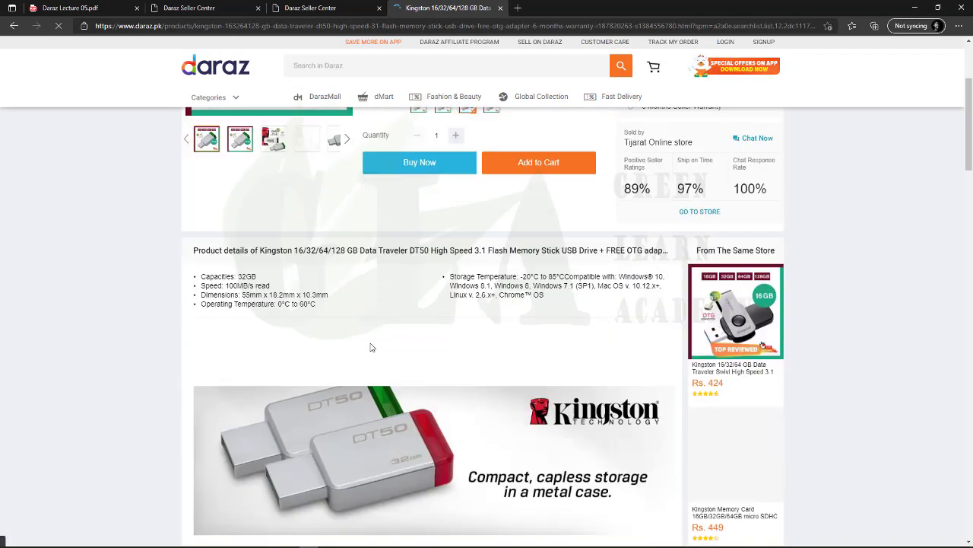
left_click(414, 325)
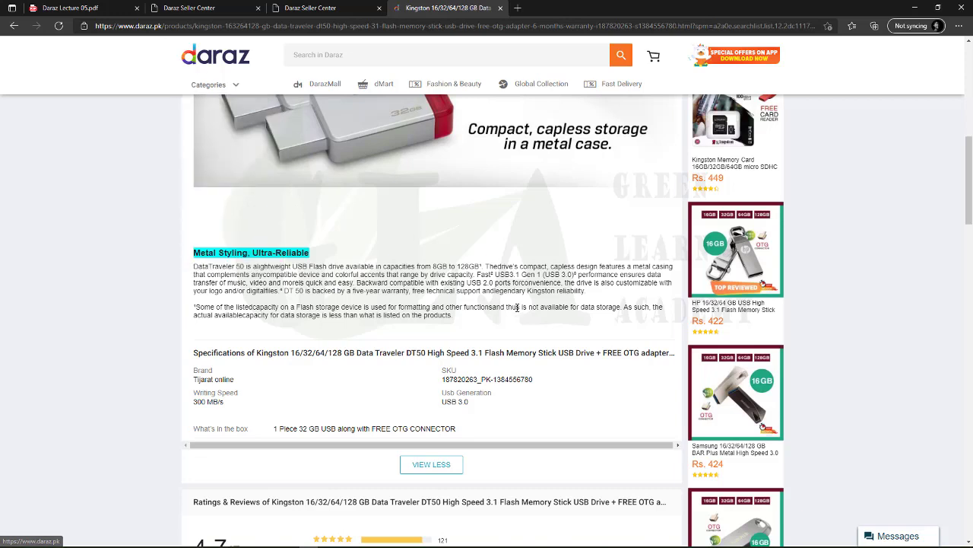
triple_click(488, 378)
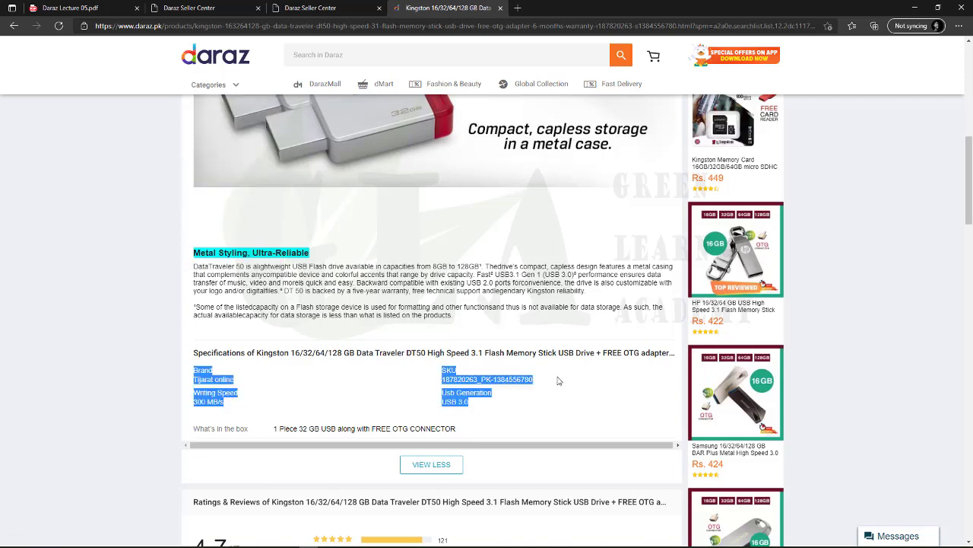
left_click_drag(560, 381, 442, 377)
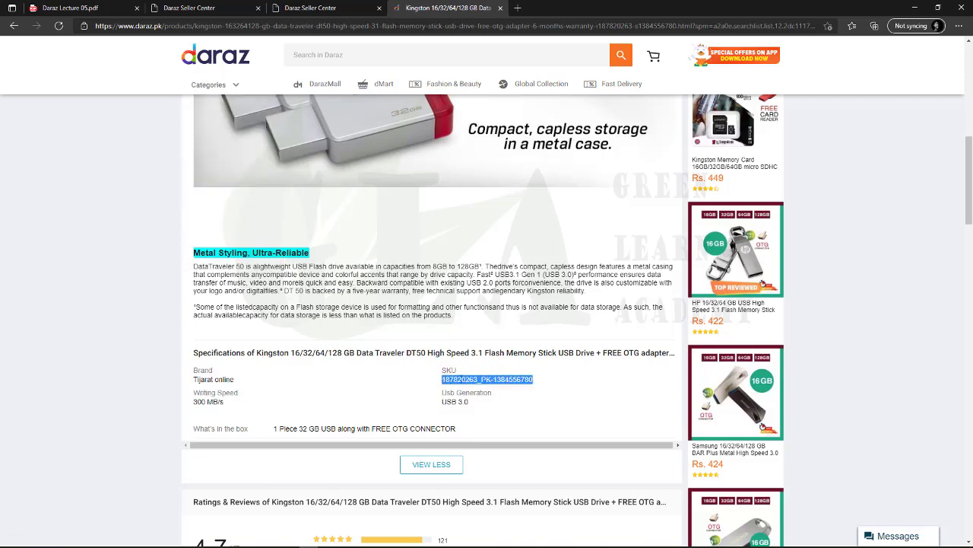
right_click(462, 380)
left_click(491, 208)
left_click(456, 544)
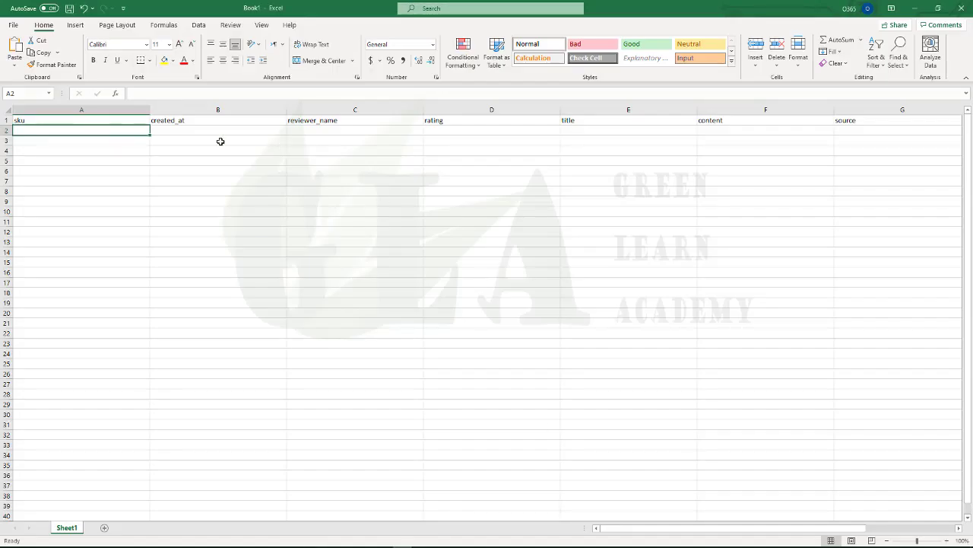
left_click(91, 141)
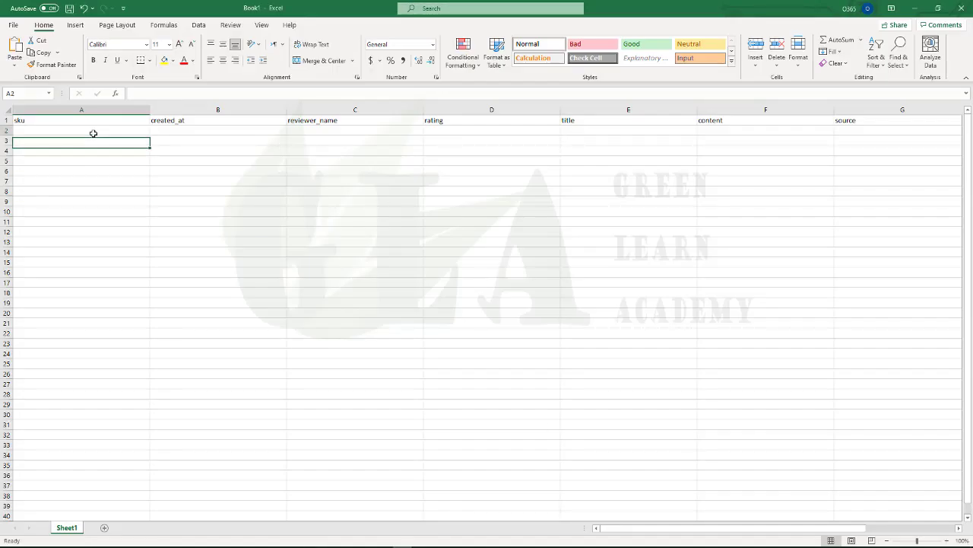
left_click(93, 133)
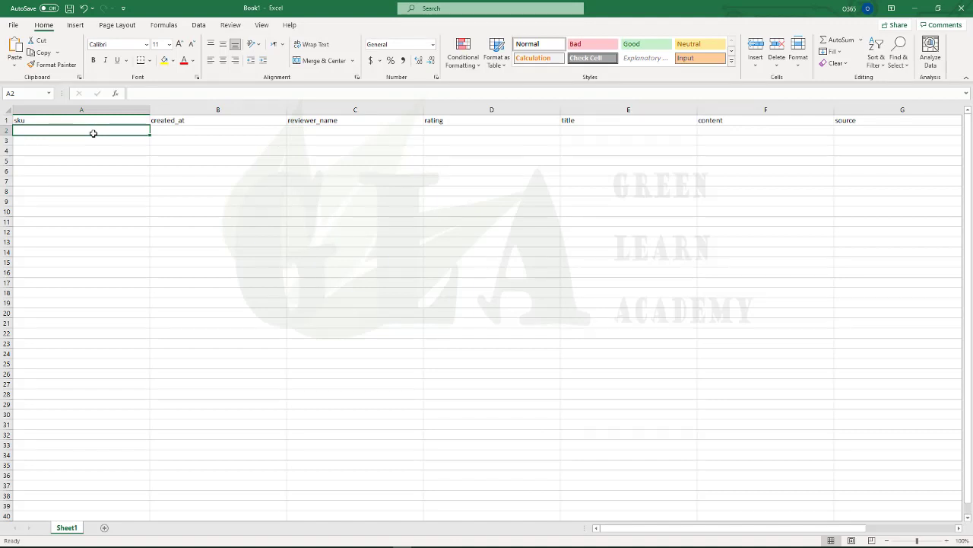
key("ctrl+v")
left_click(104, 158)
left_click(96, 133)
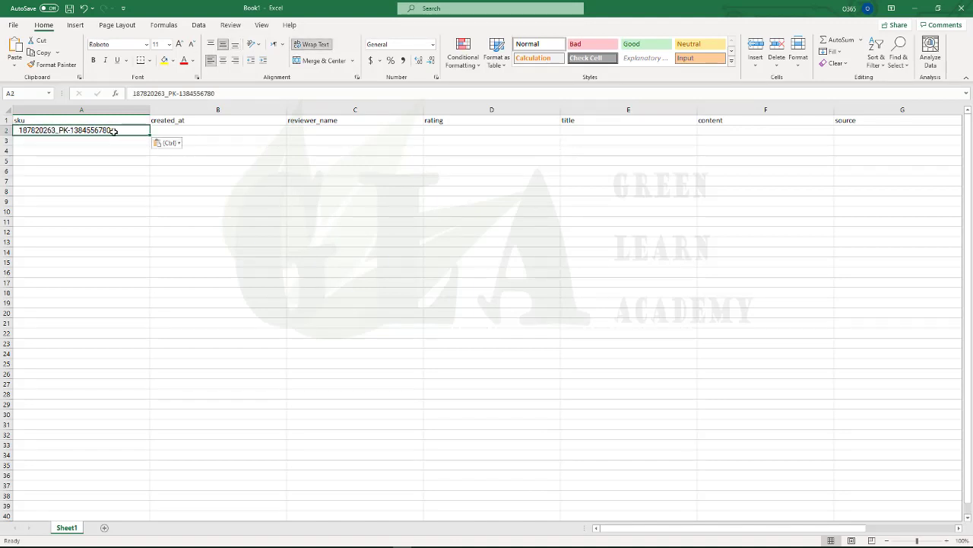
Move around column B and settle on cell B2 under created_at
left_click(199, 132)
left_click(122, 130)
left_click(190, 130)
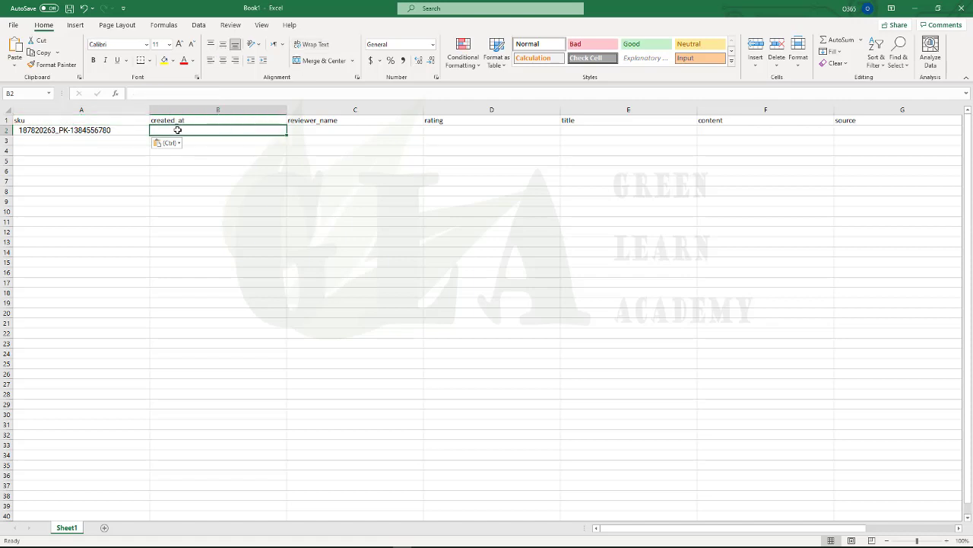
key("Down")
key("Down")
key("Down")
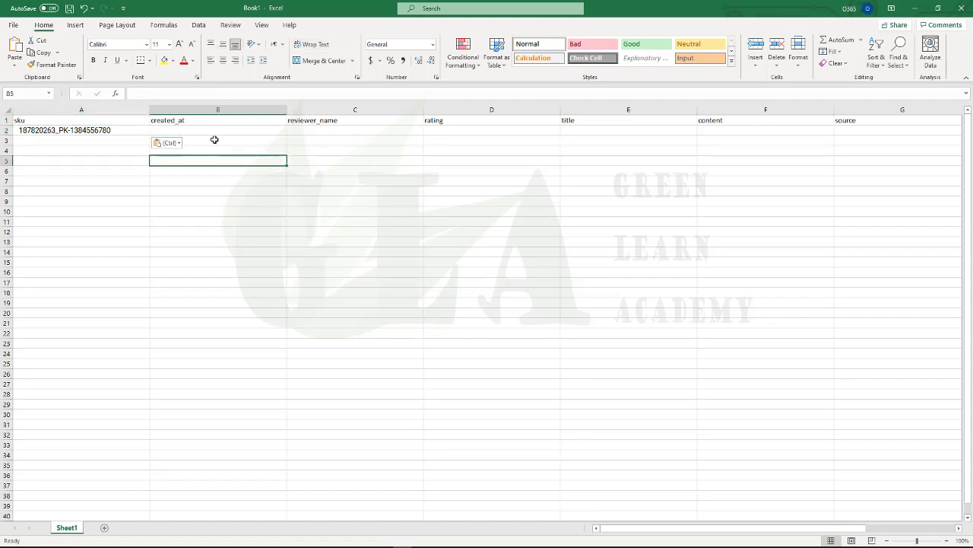
left_click(204, 133)
key("Down")
key("Down")
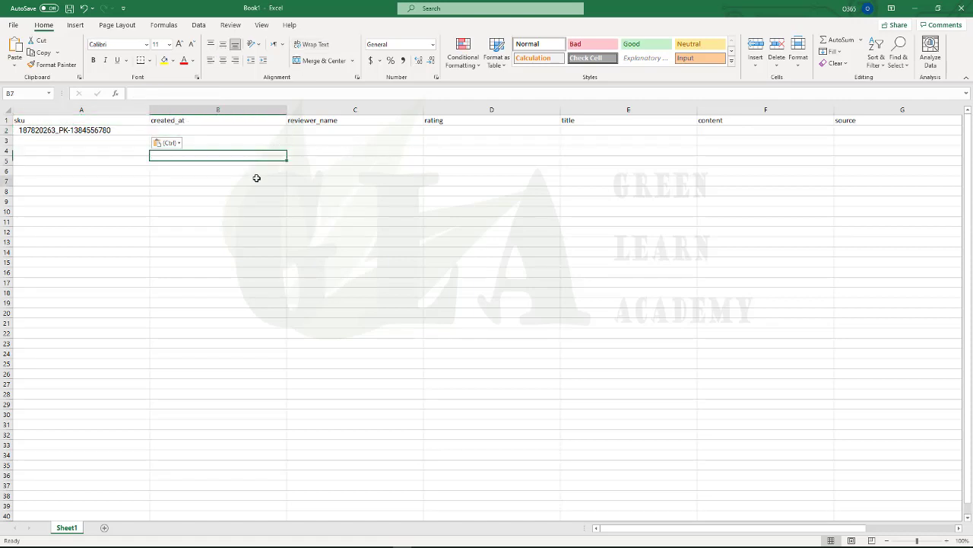
left_click(256, 178)
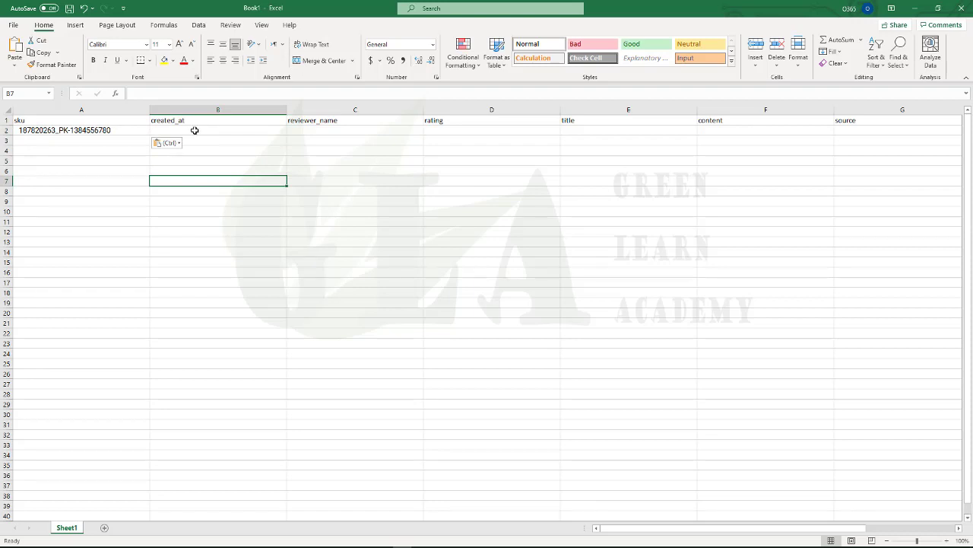
left_click(195, 131)
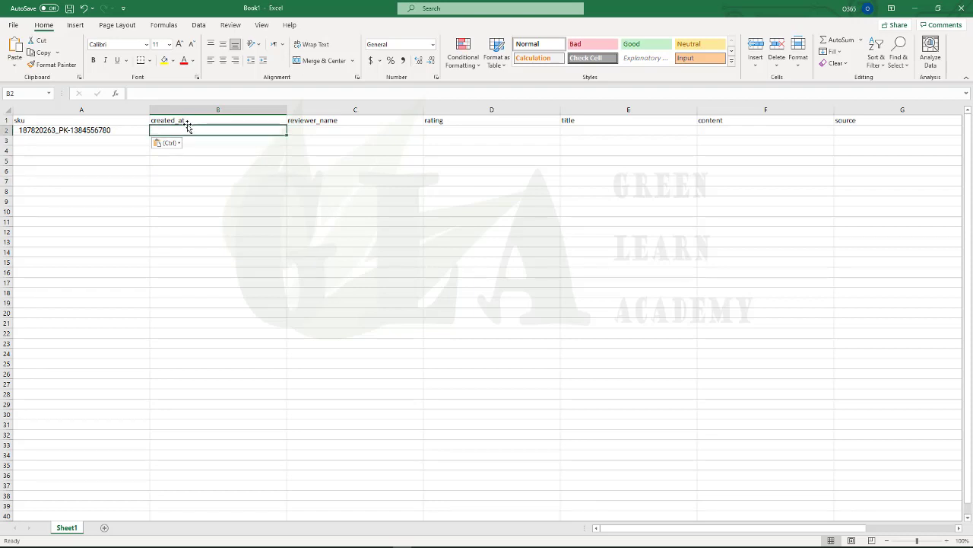
left_click(188, 123)
left_click(184, 128)
Open amazon.com in a new tab and go to the LAMAZE Peek-A-Boo Forest book page
key("alt+Tab")
key("ctrl+t")
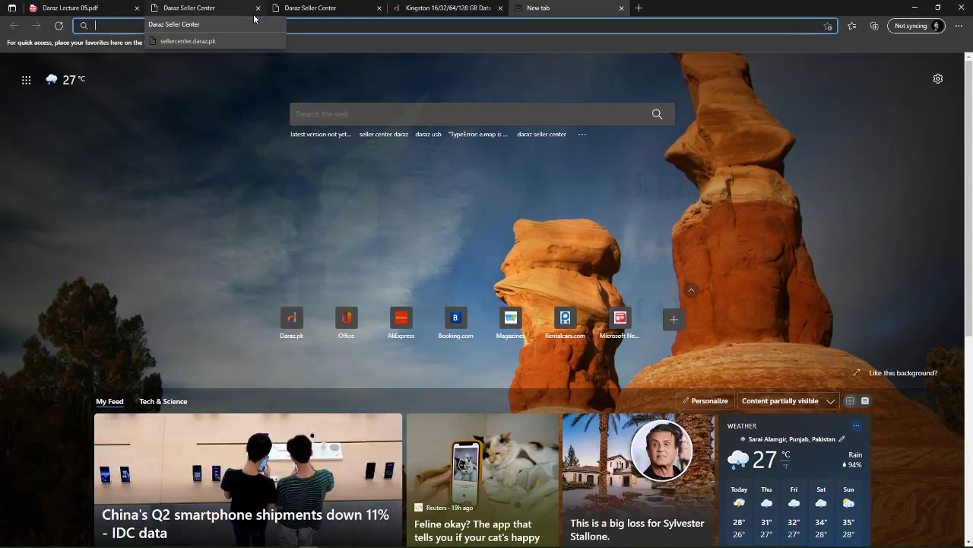
type("ama")
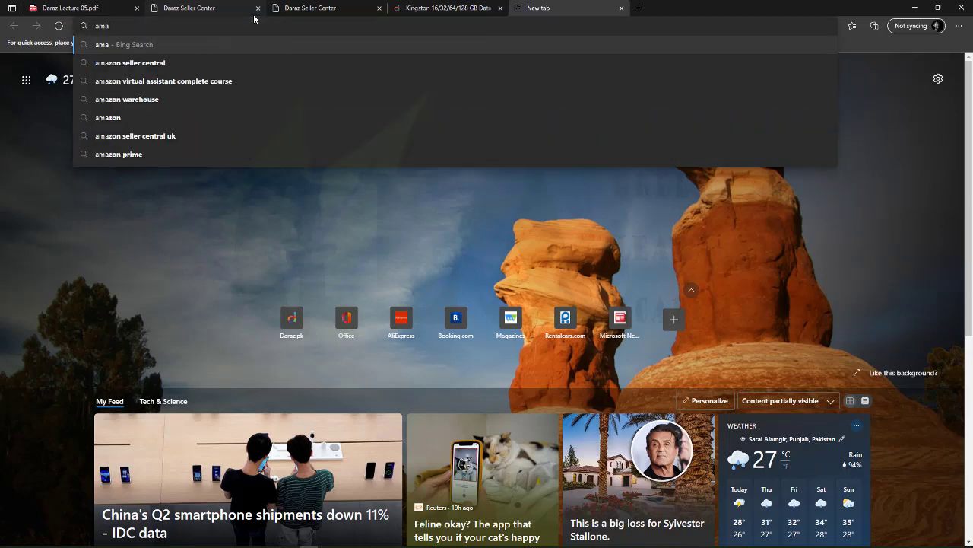
type("zon")
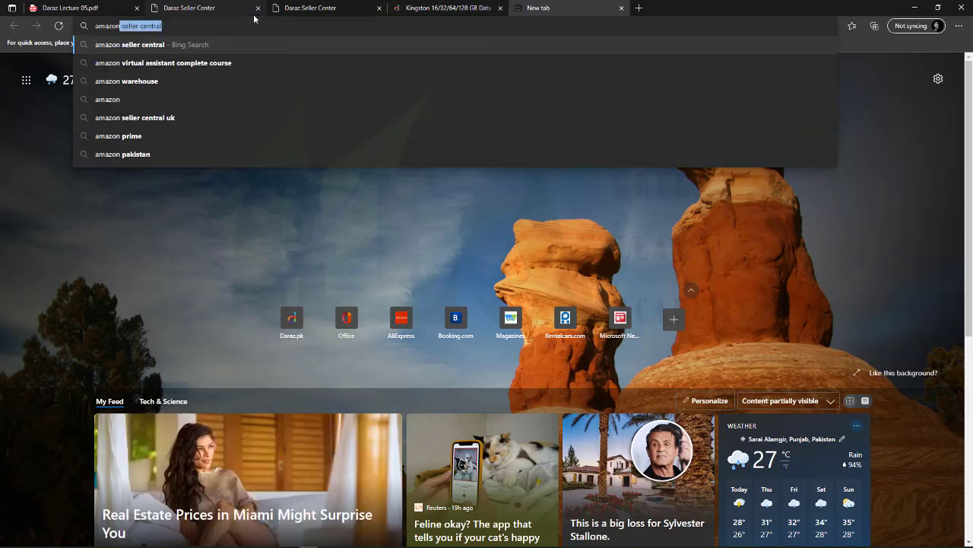
type(".com")
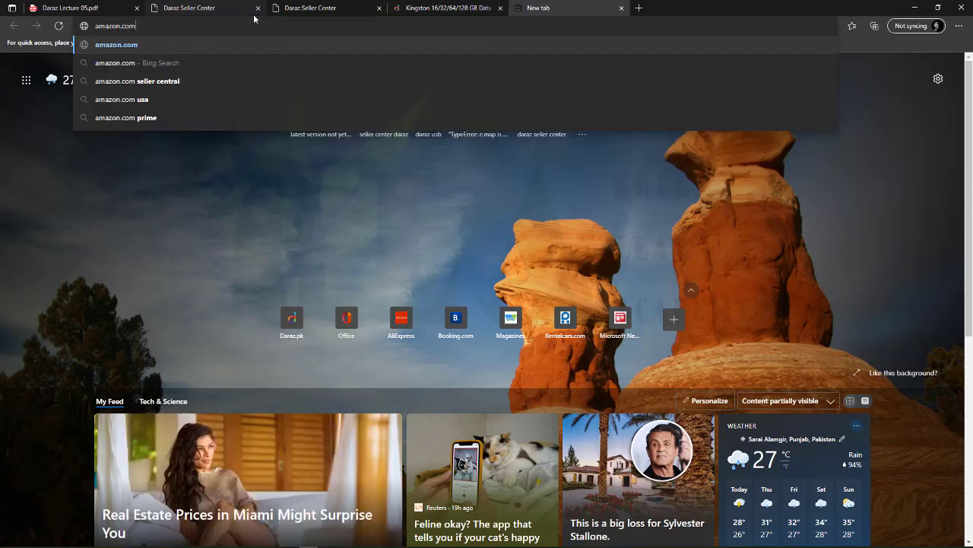
key("Return")
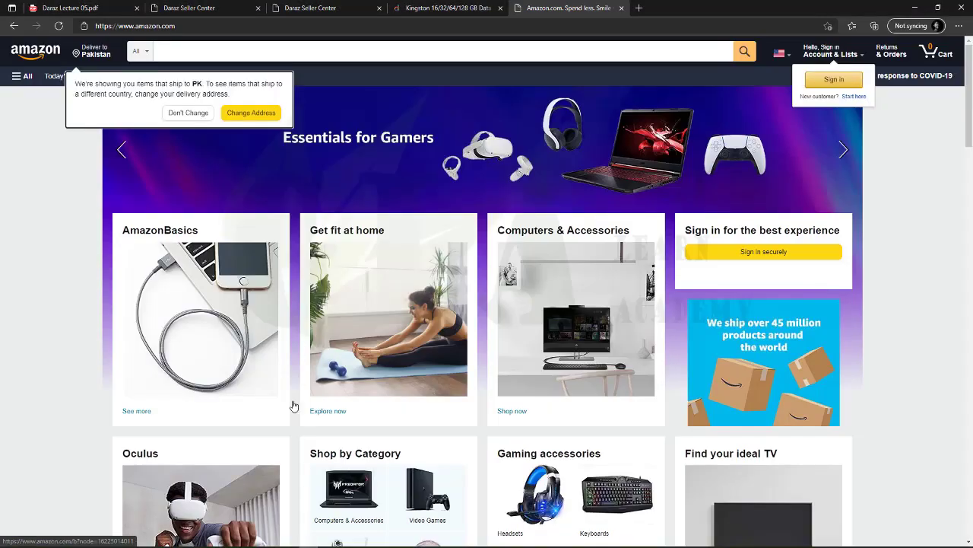
scroll(291, 404, "down", 15)
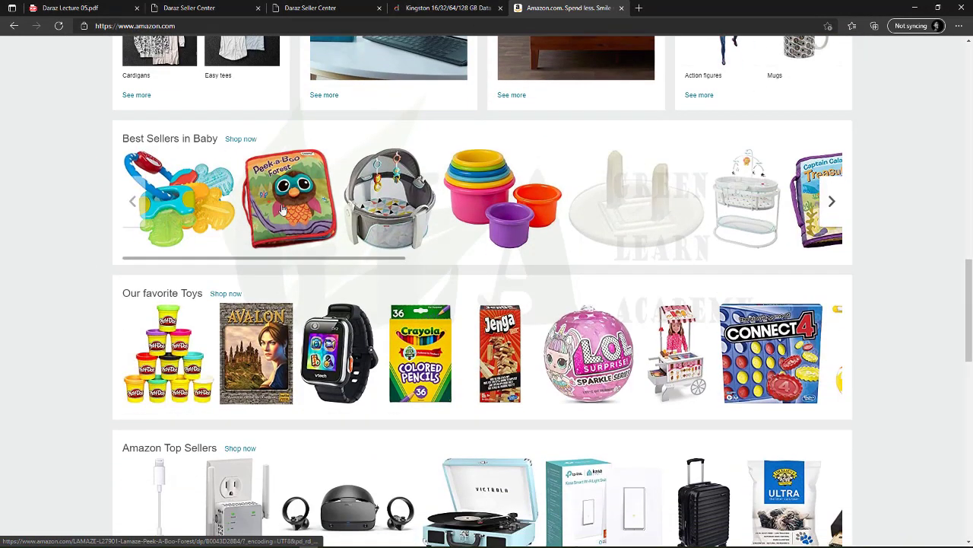
left_click(282, 213)
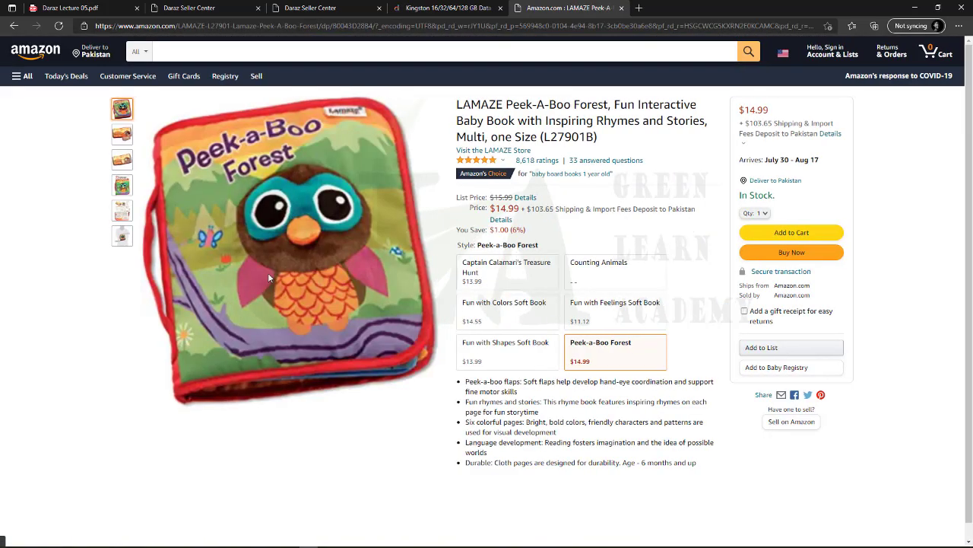
Filter the book's customer reviews to show 5-star reviews only
scroll(270, 273, "down", 15)
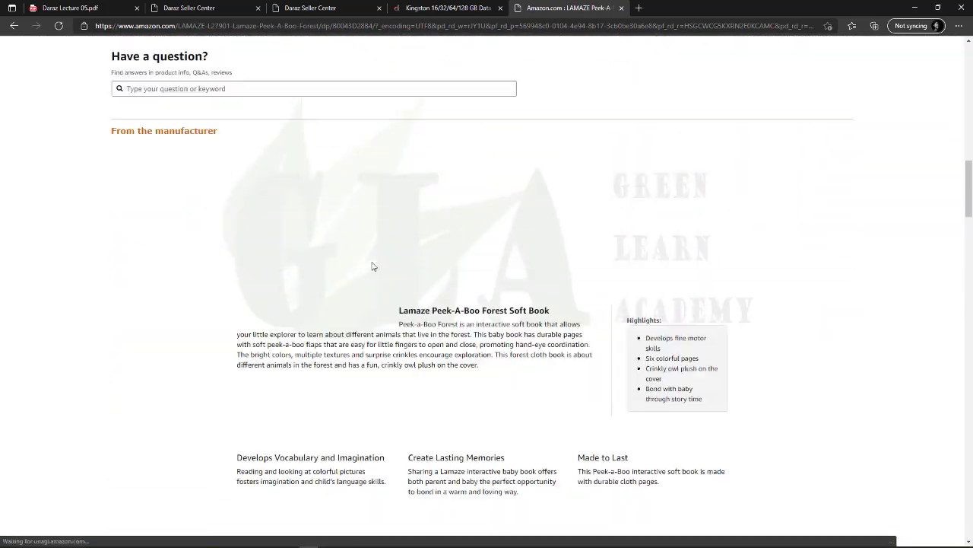
scroll(372, 268, "down", 20)
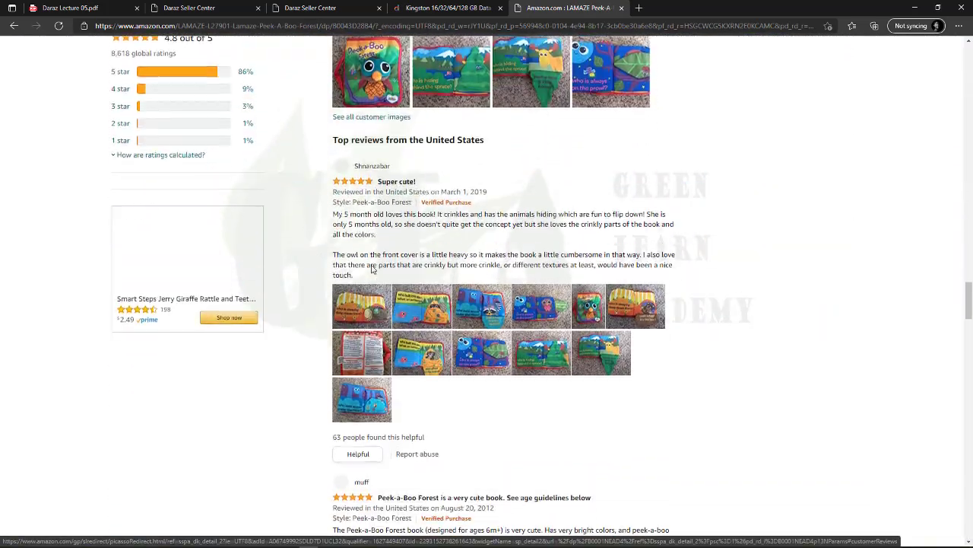
scroll(372, 267, "up", 10)
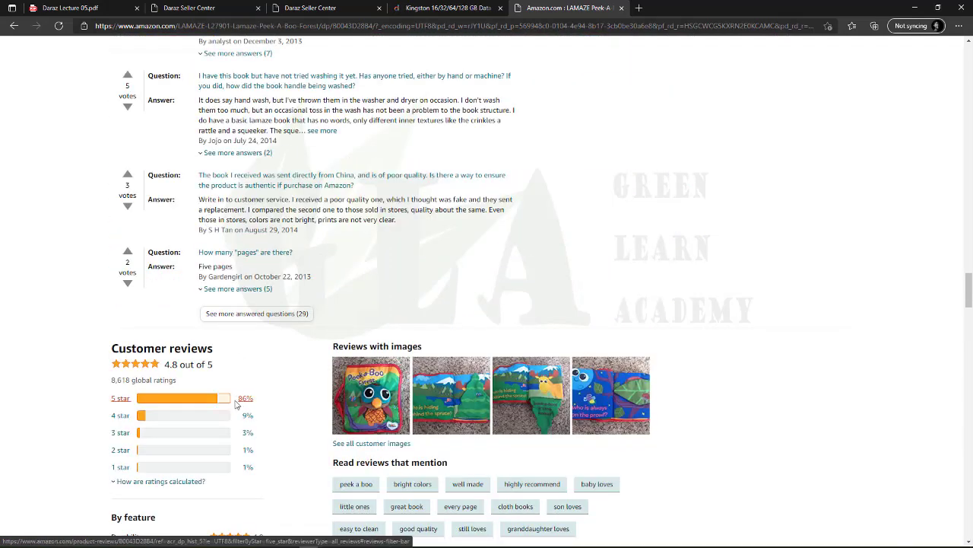
left_click(189, 403)
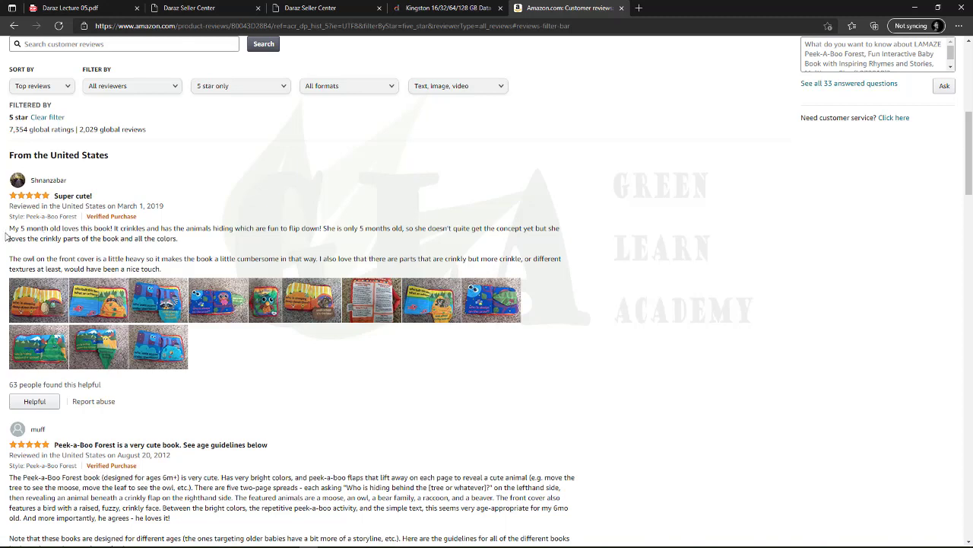
key("alt+Tab")
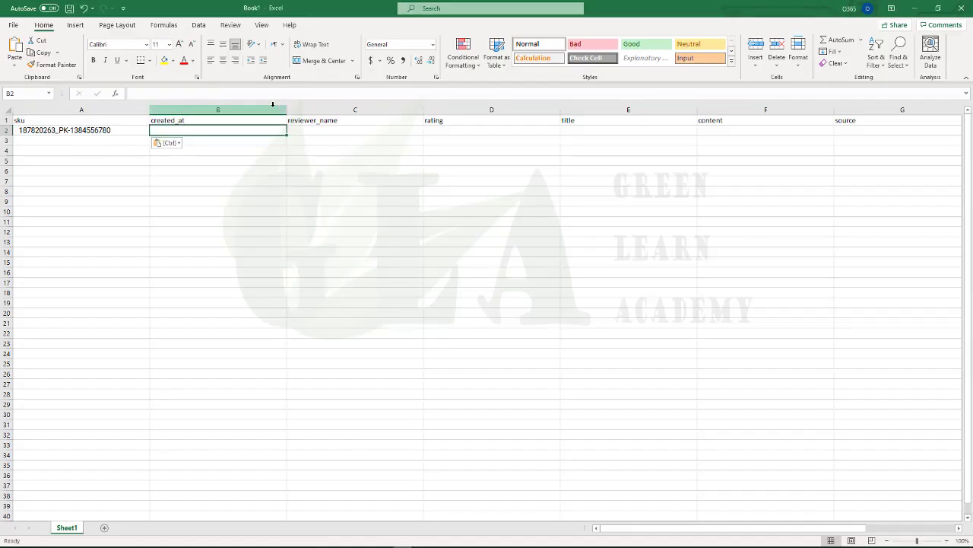
key("alt+Tab")
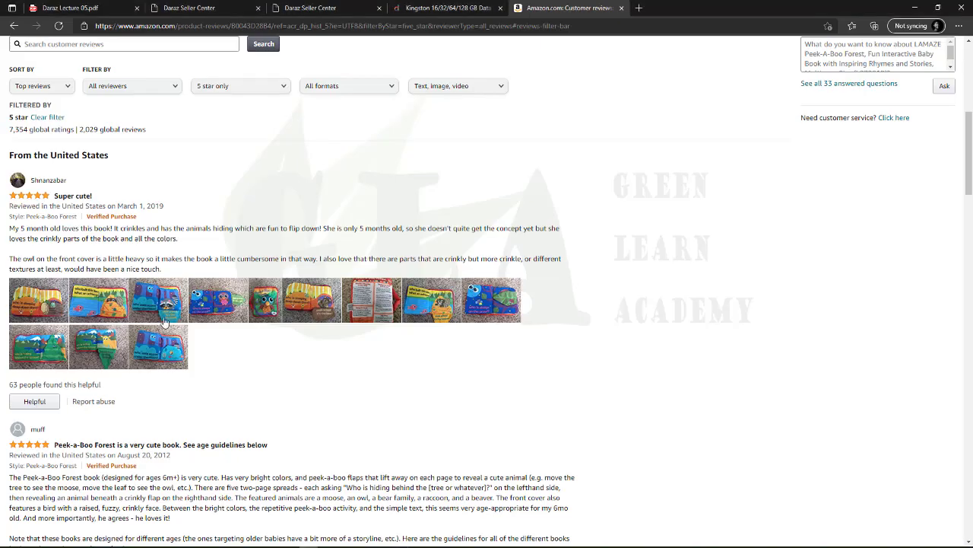
Copy the first review's date, March 1, 2019, and paste it into B2
left_click_drag(164, 206, 116, 206)
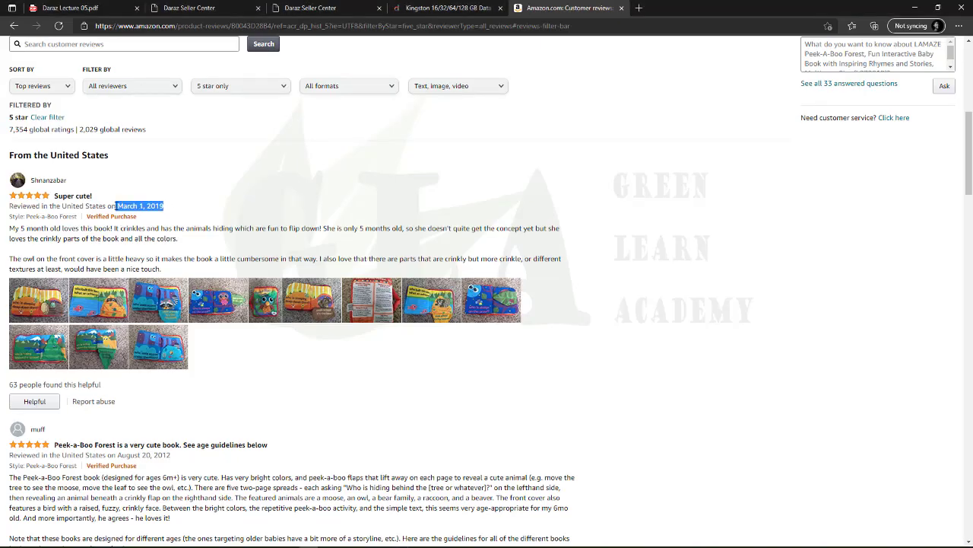
right_click(116, 204)
left_click(141, 211)
key("alt+Tab")
left_click(197, 130)
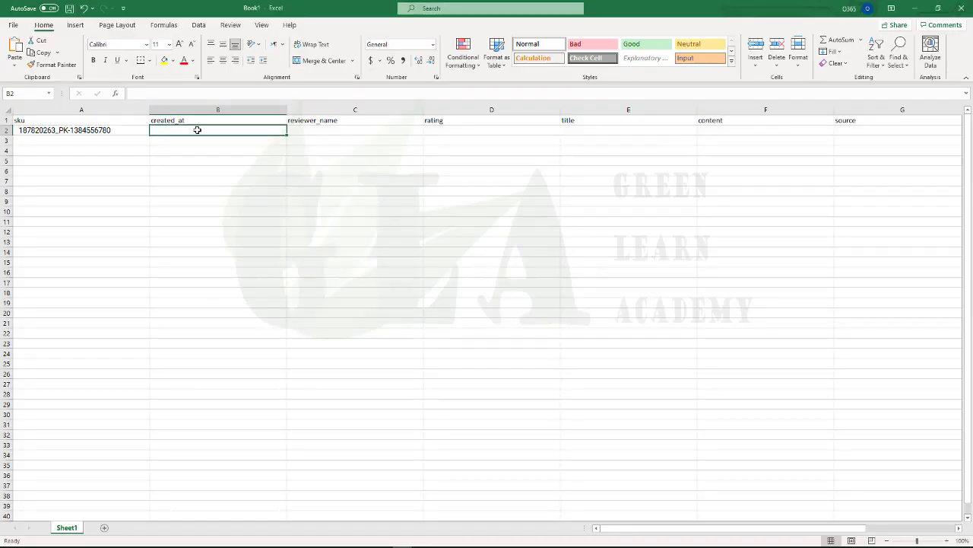
key("ctrl+v")
Format B2 with the m/d/yyyy date format so it shows 3/1/2019
left_click(233, 180)
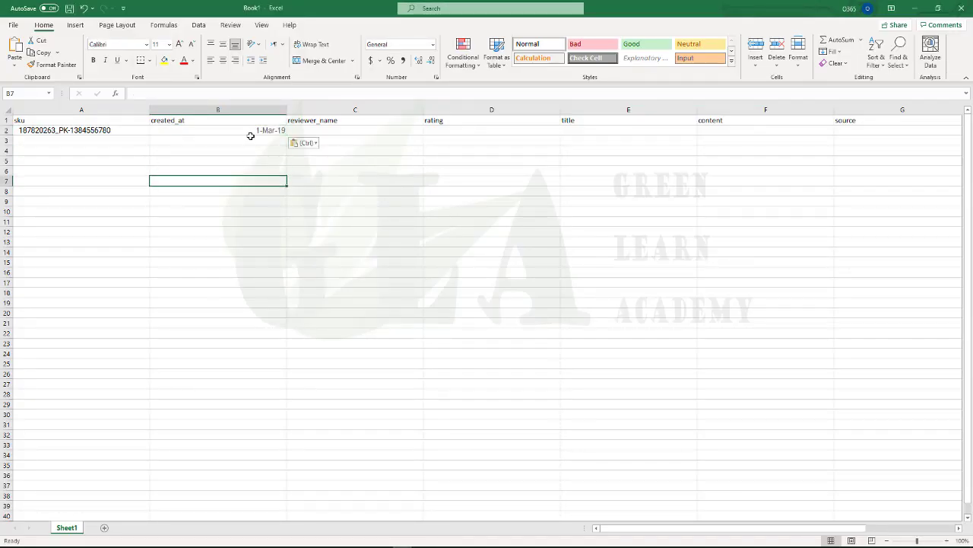
key("Up")
key("Up")
left_click(266, 130)
right_click(266, 130)
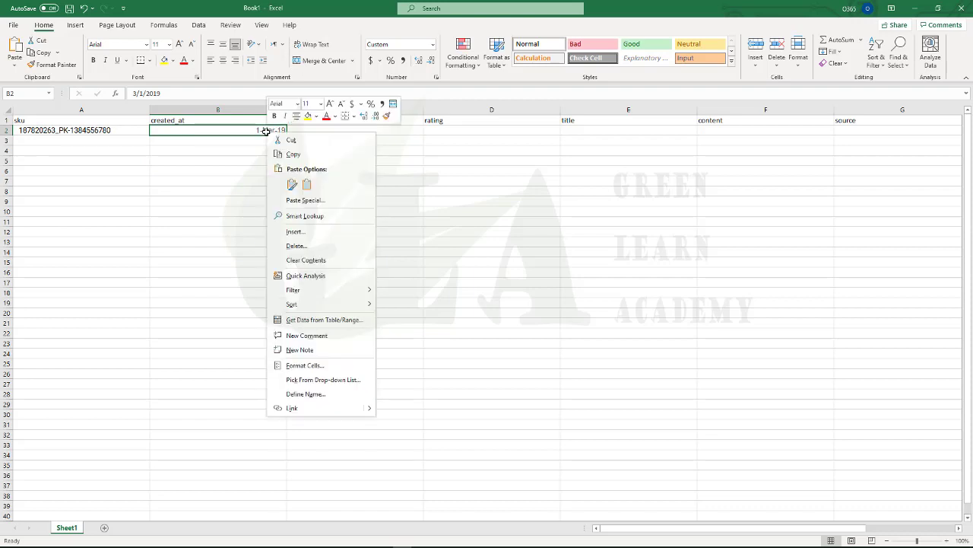
left_click(235, 130)
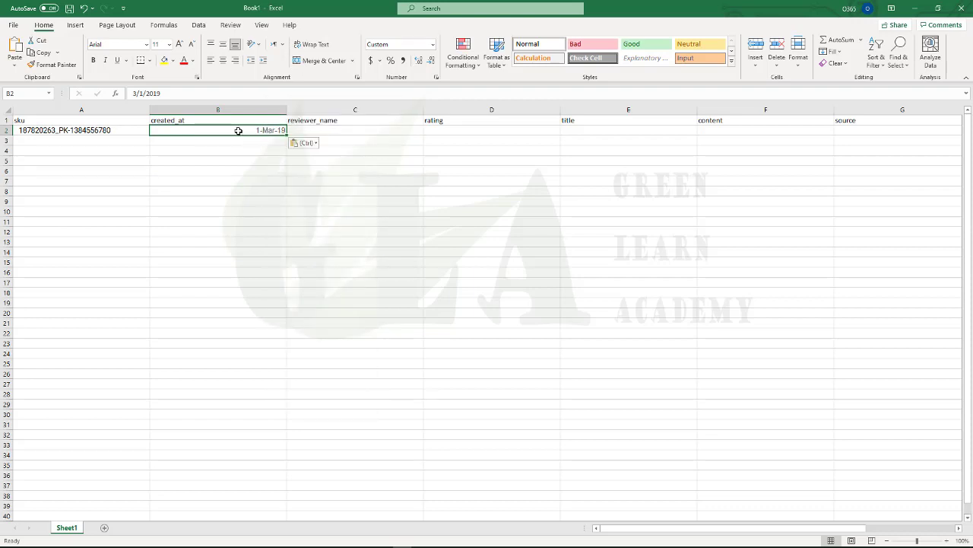
right_click(248, 130)
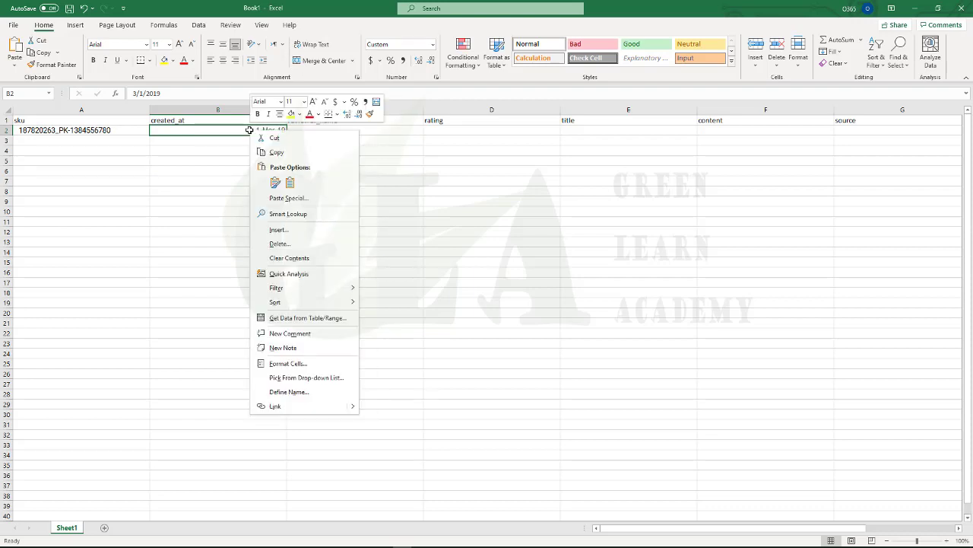
left_click(306, 368)
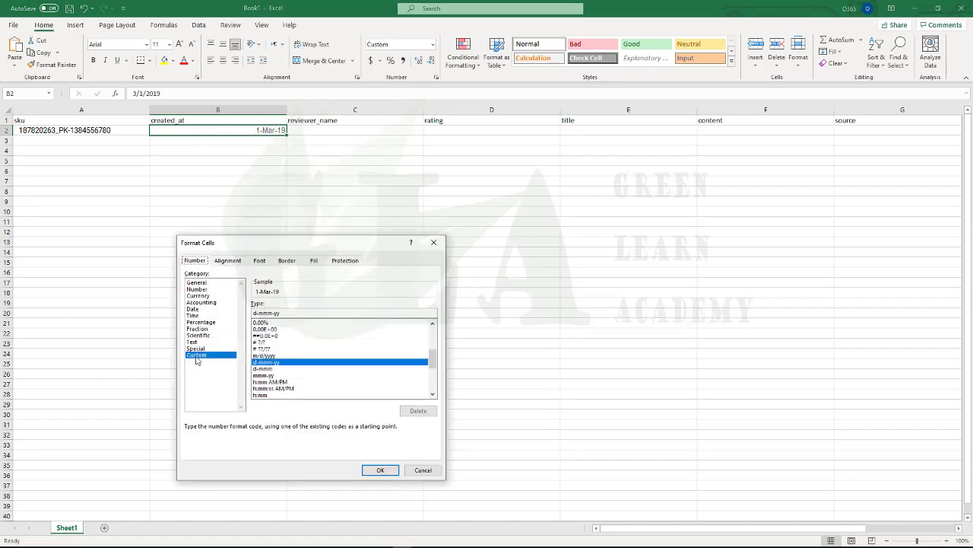
left_click(273, 356)
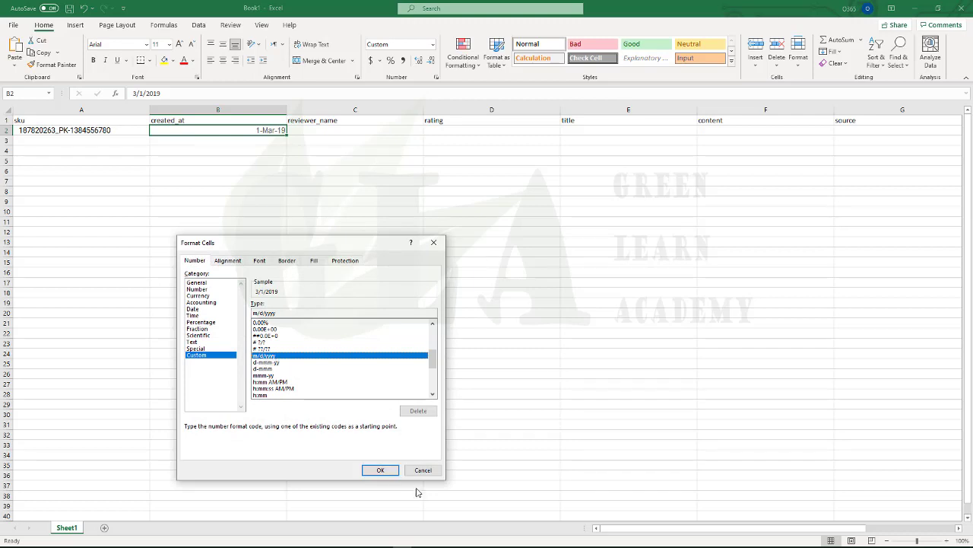
left_click(380, 469)
left_click(244, 219)
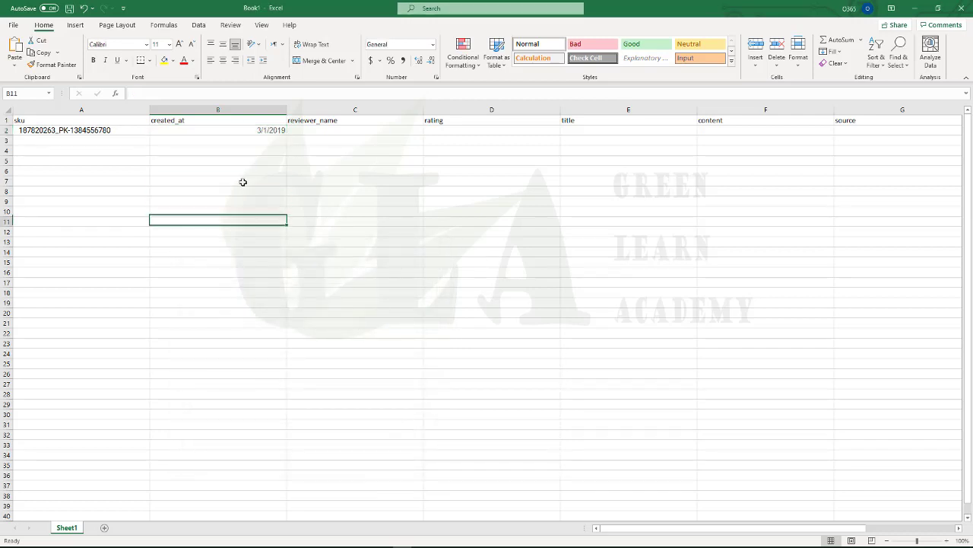
left_click(251, 130)
left_click(314, 130)
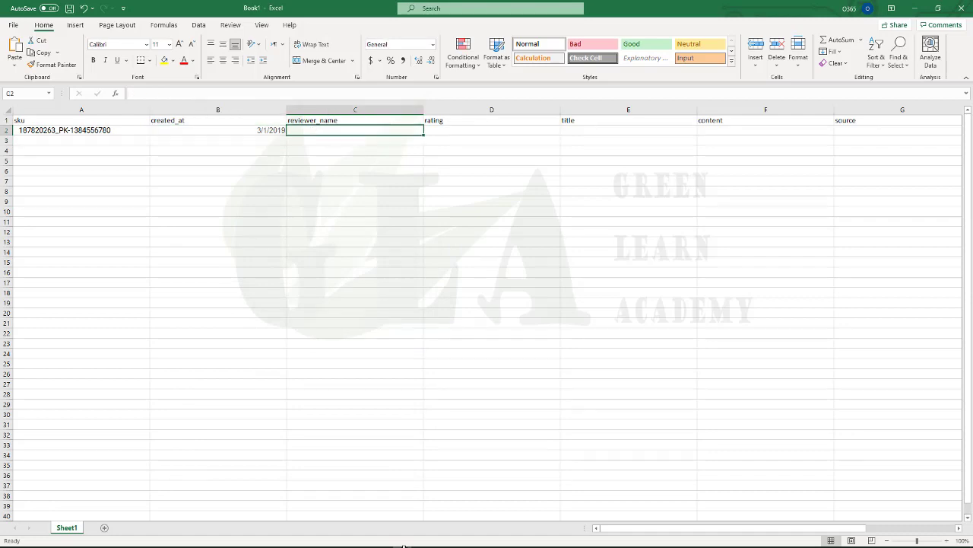
Copy the reviewer's name from the Amazon review as plain text using a scratch tab
key("alt+Tab")
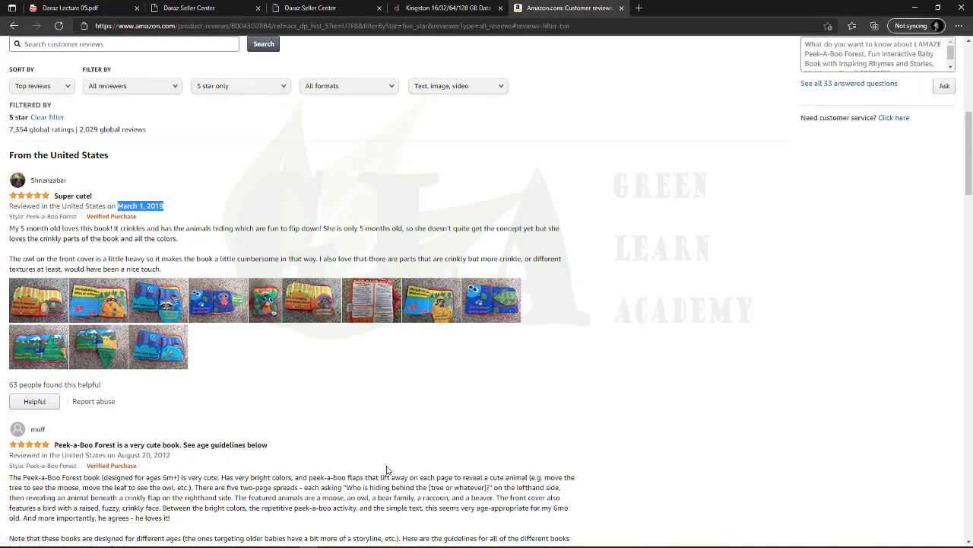
left_click_drag(68, 180, 30, 181)
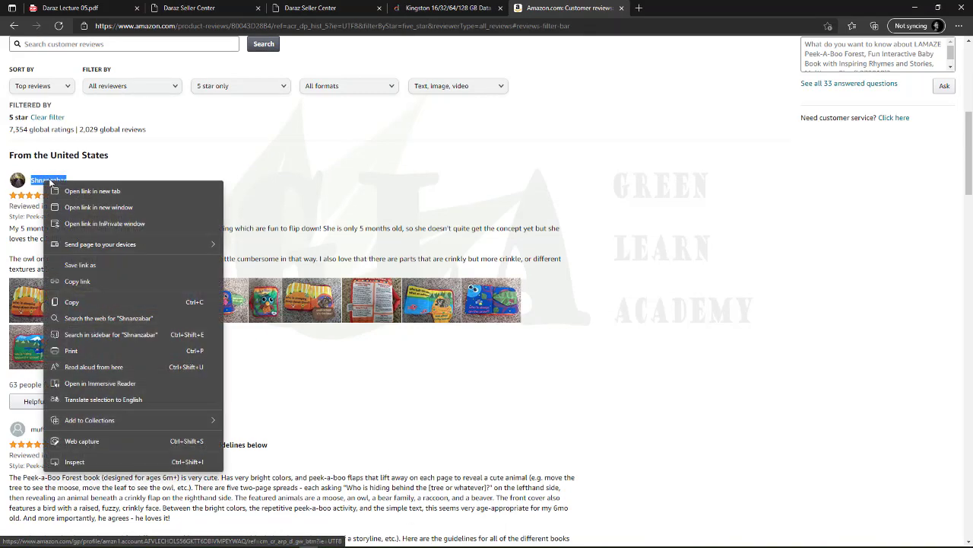
right_click(43, 184)
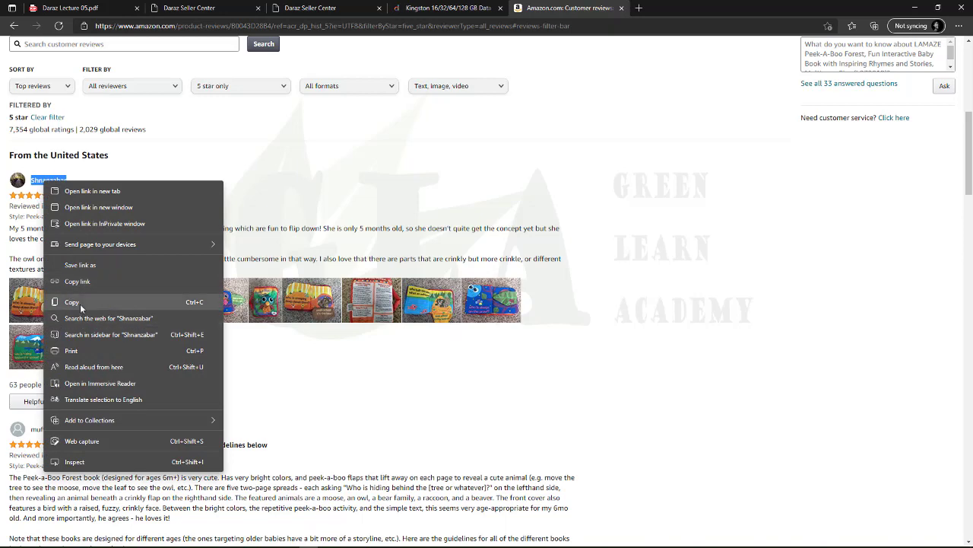
left_click(70, 302)
left_click(639, 8)
left_click(468, 26)
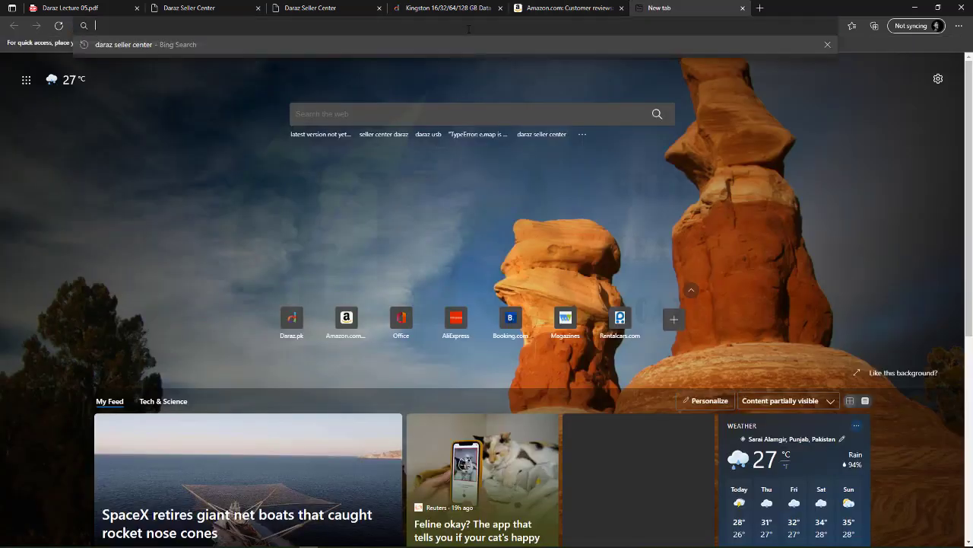
key("ctrl+v")
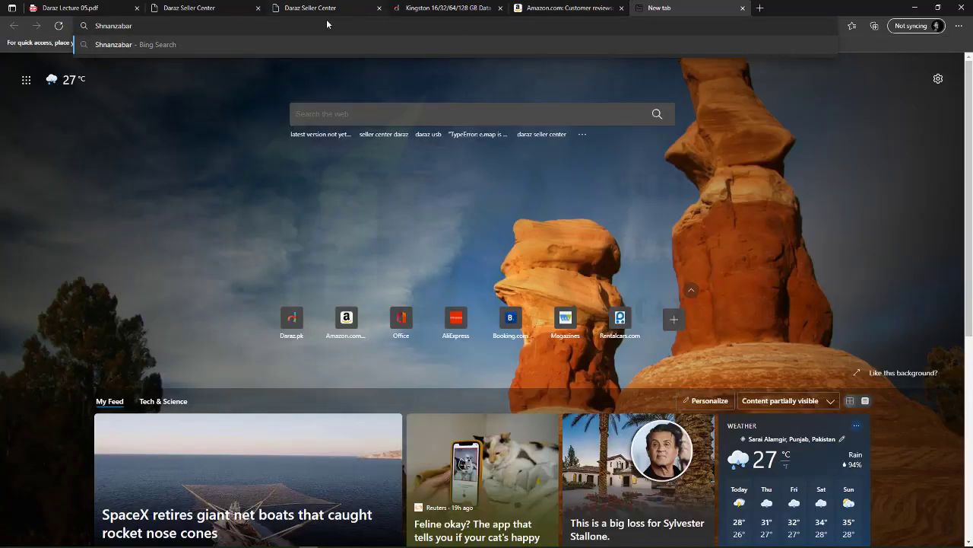
double_click(120, 27)
right_click(120, 31)
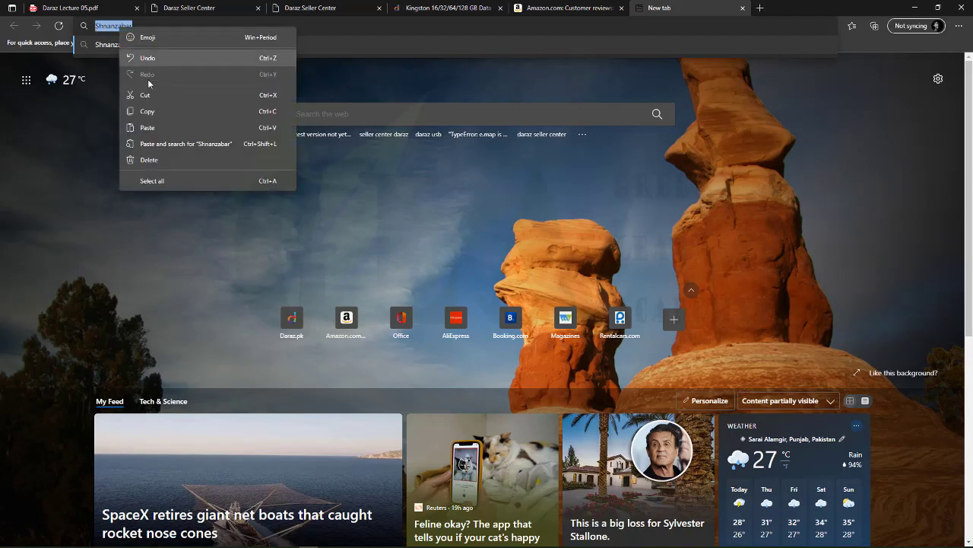
left_click(145, 110)
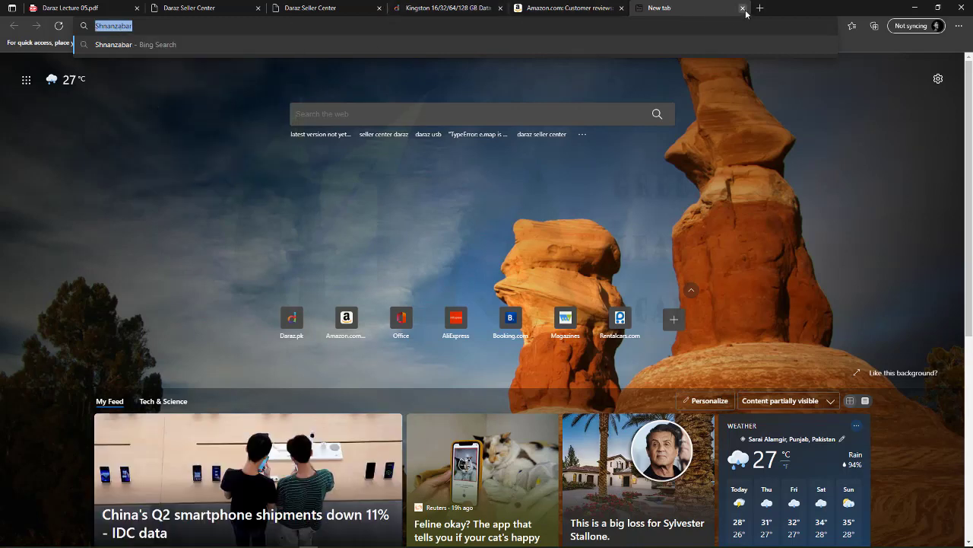
left_click(742, 7)
Paste the reviewer's name into C2 and move to D2
key("alt+Tab")
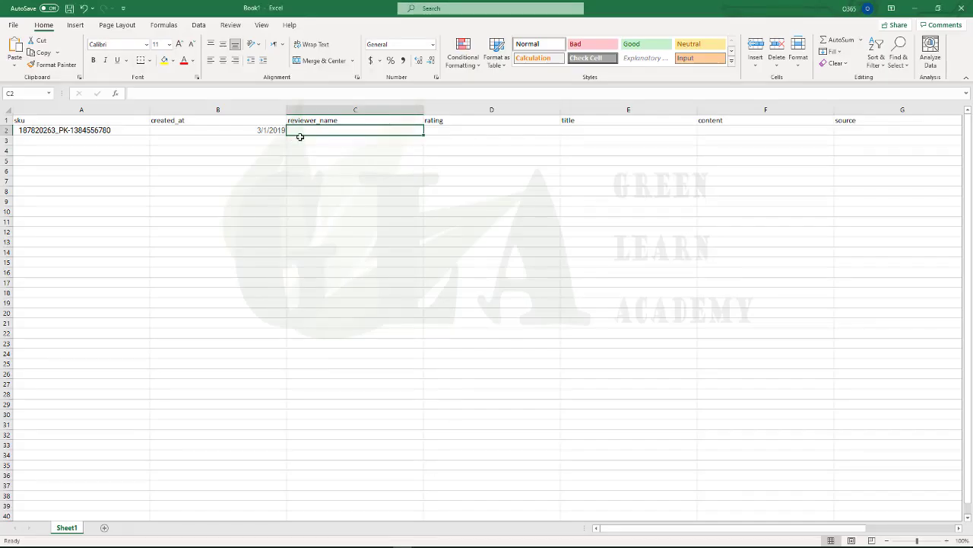
key("ctrl+v")
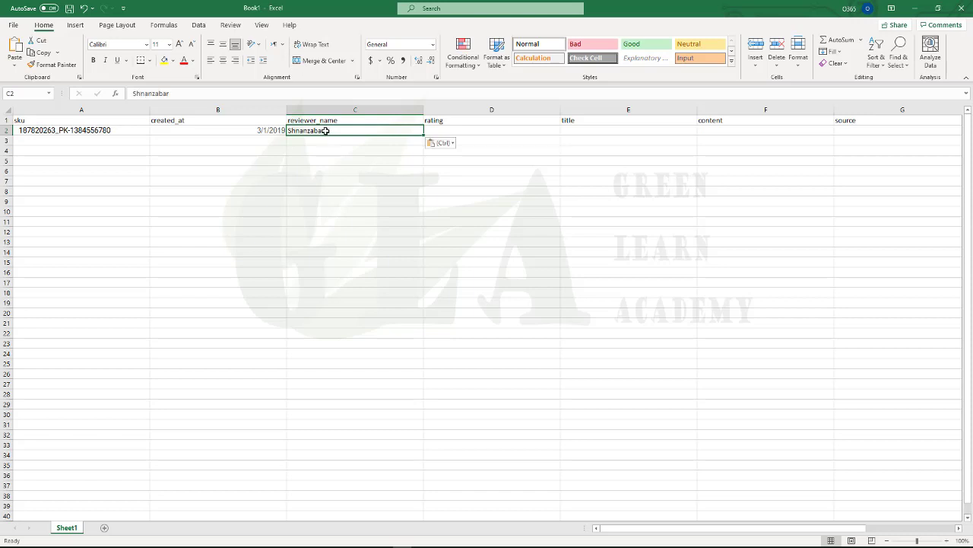
left_click(342, 149)
left_click(450, 130)
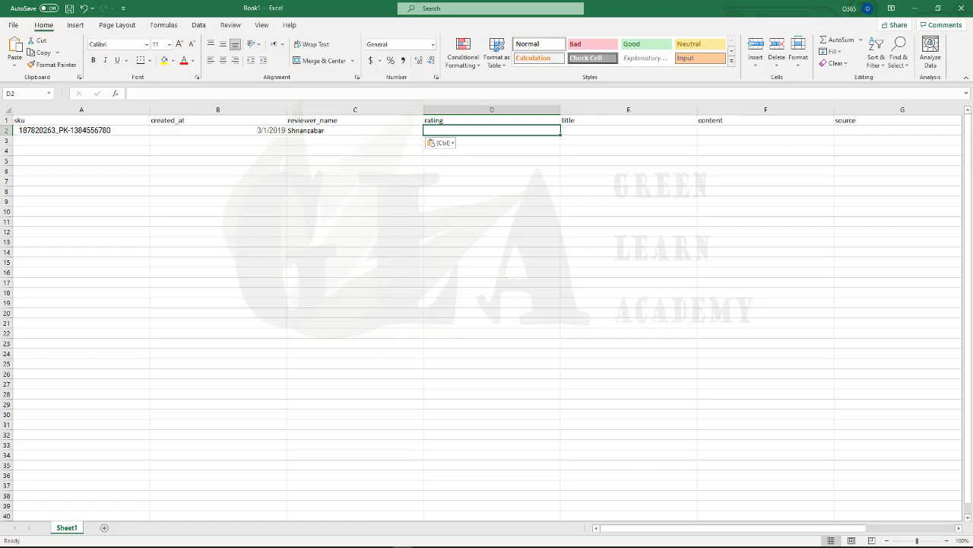
Enter the rating 5 in D2 after checking the Amazon review
key("alt+Tab")
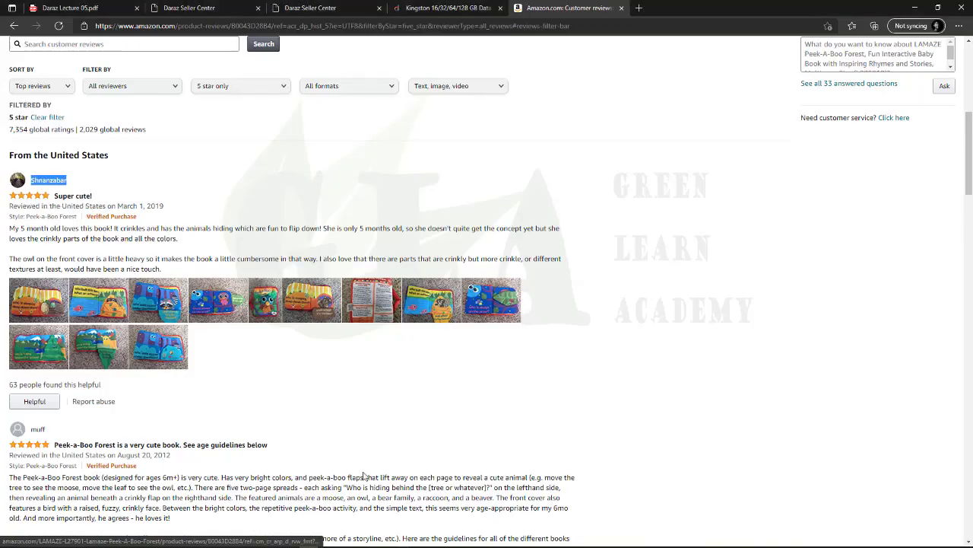
key("alt+Tab")
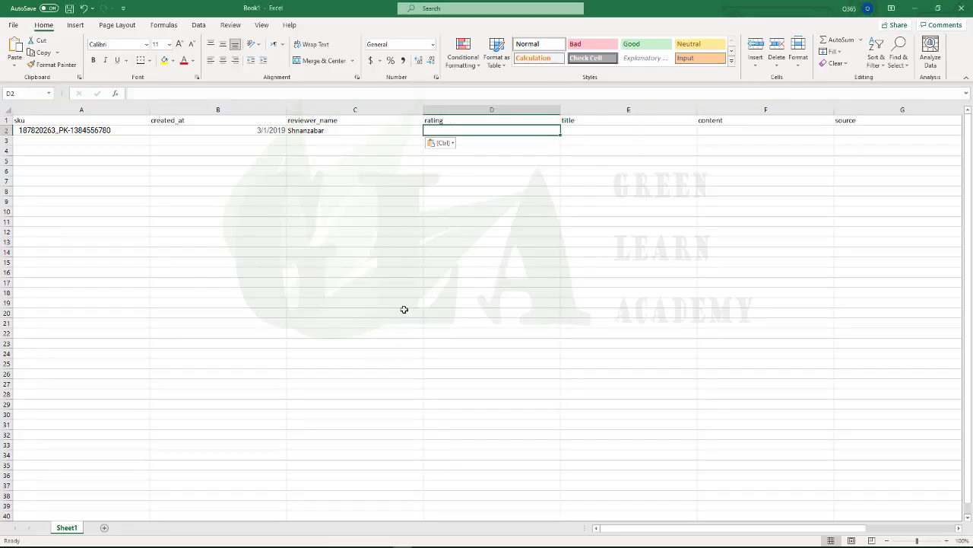
type("5")
left_click(611, 129)
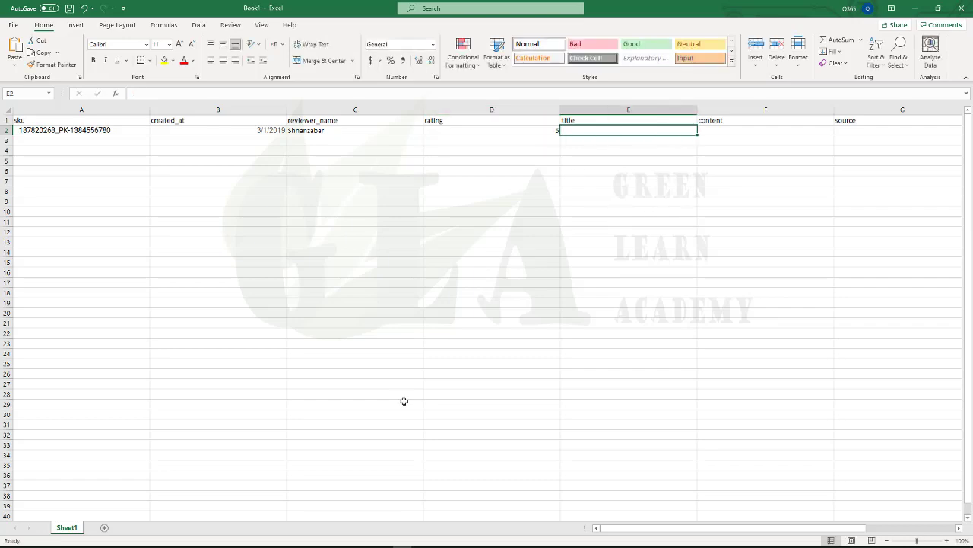
Copy the review title 'Super cute!' as plain text through a new tab's address bar
key("alt+Tab")
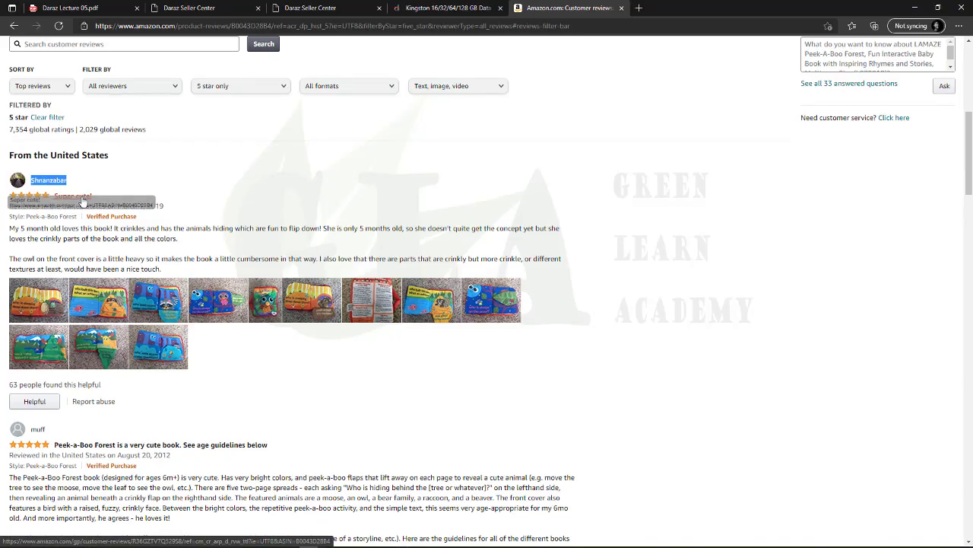
left_click(95, 200)
left_click_drag(95, 199, 53, 196)
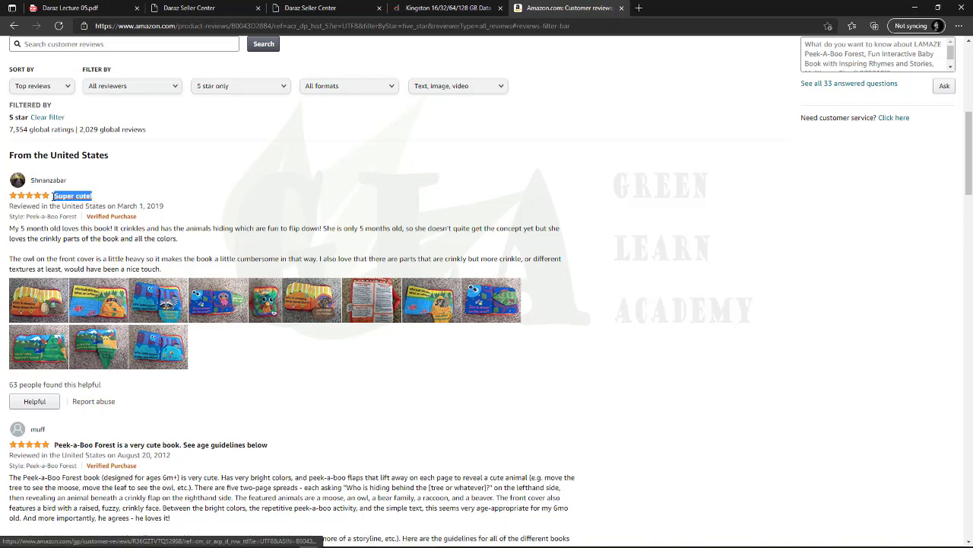
right_click(54, 196)
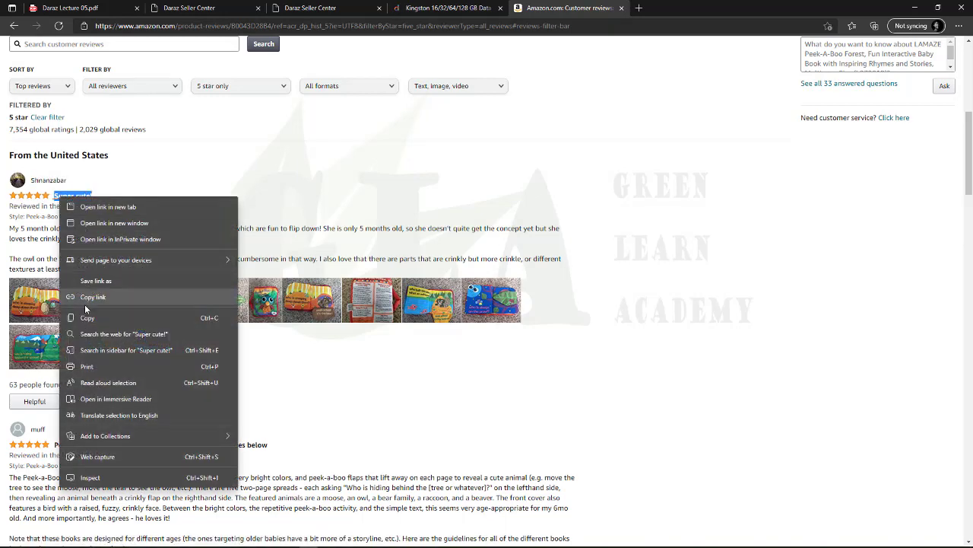
left_click(85, 317)
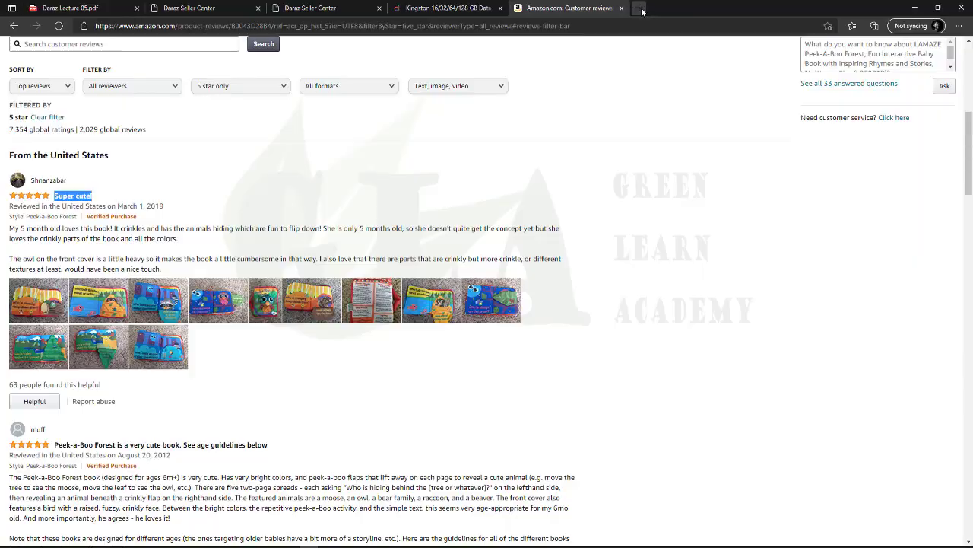
left_click(643, 9)
left_click(555, 27)
key("ctrl+v")
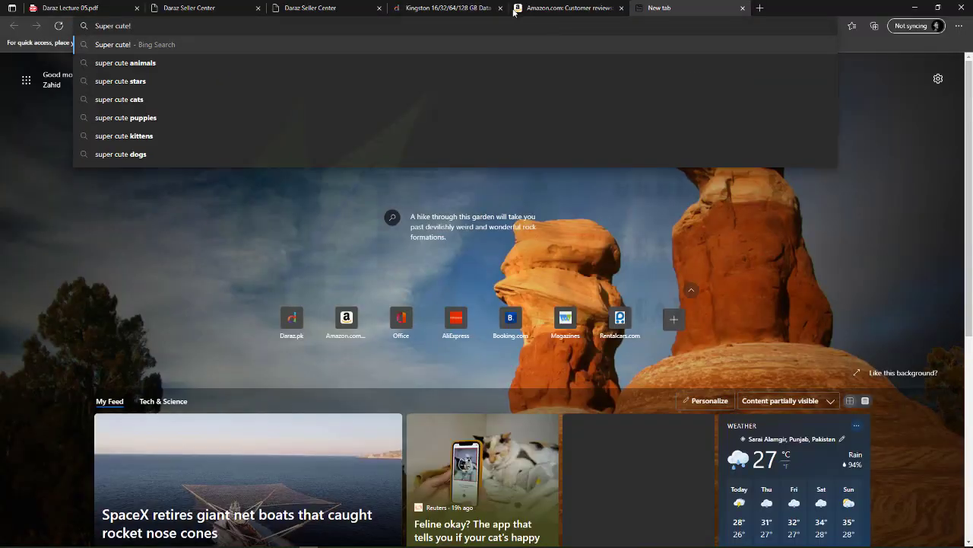
triple_click(112, 26)
right_click(107, 26)
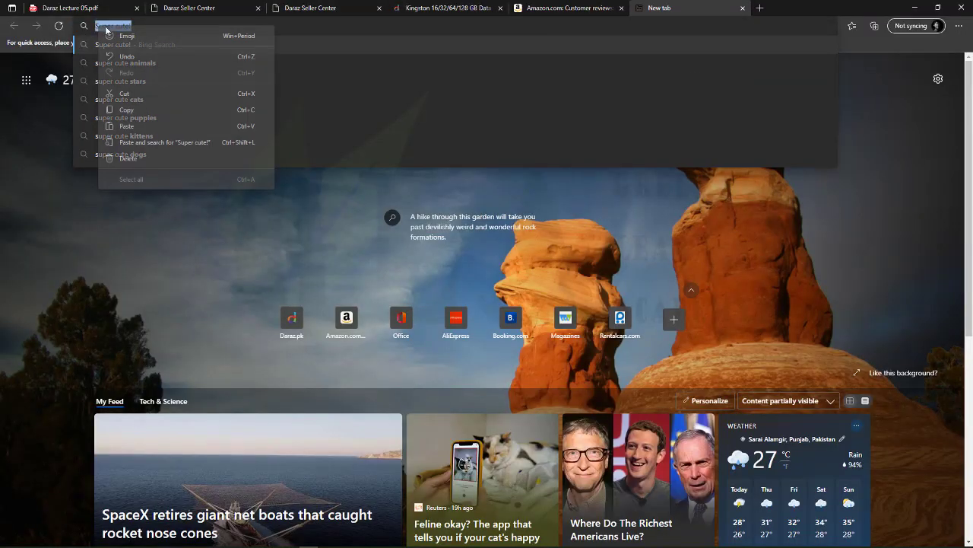
left_click(126, 110)
Paste 'Super cute!' into E2 and select F2 for the content
left_click(312, 8)
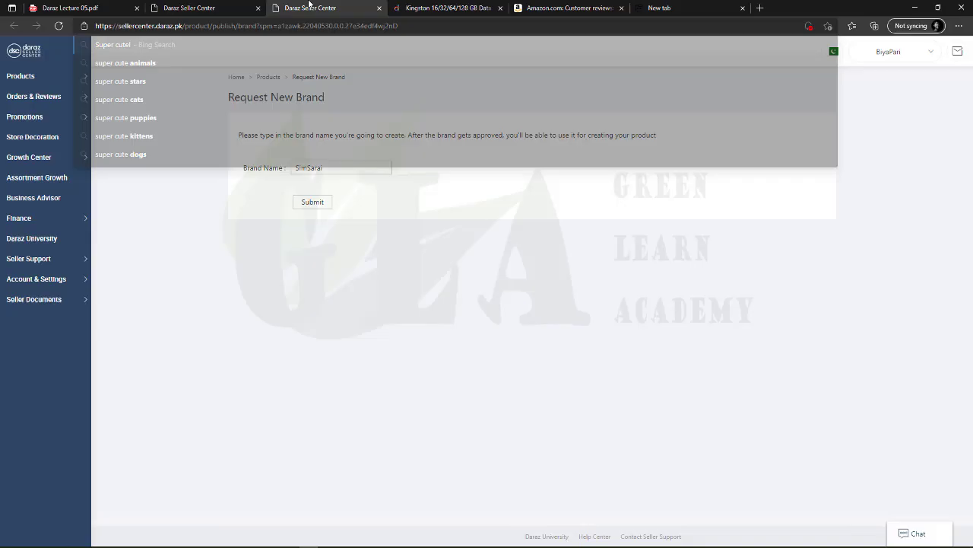
left_click(107, 7)
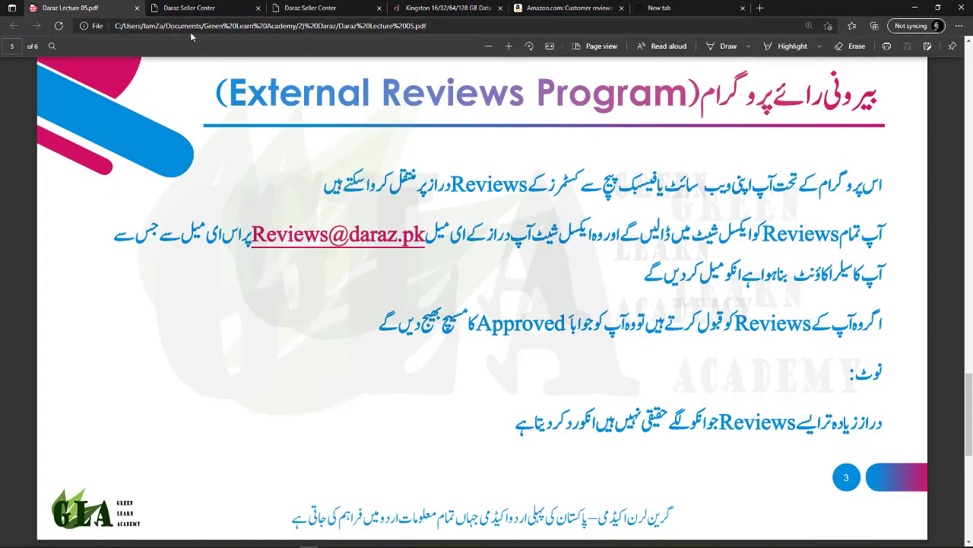
left_click(201, 7)
left_click(414, 7)
left_click(536, 8)
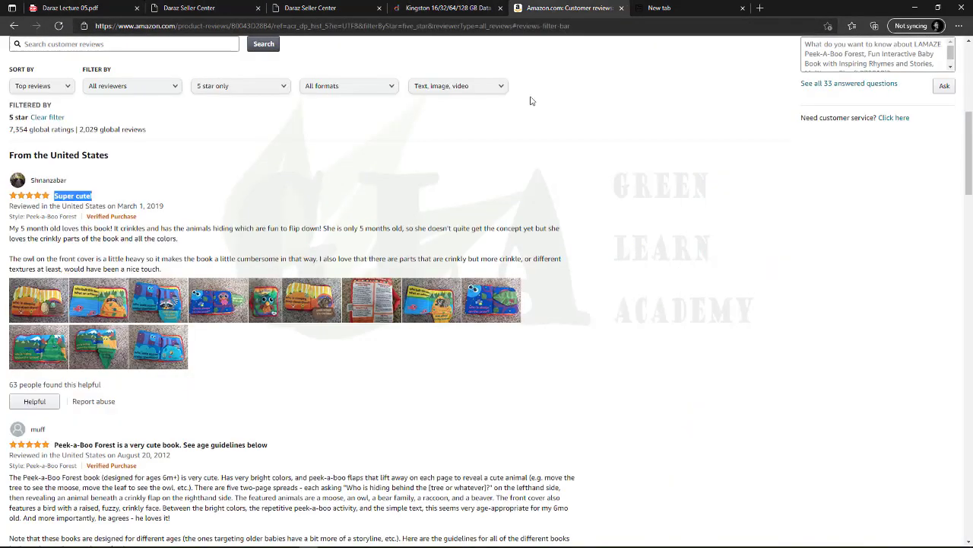
key("alt+Tab")
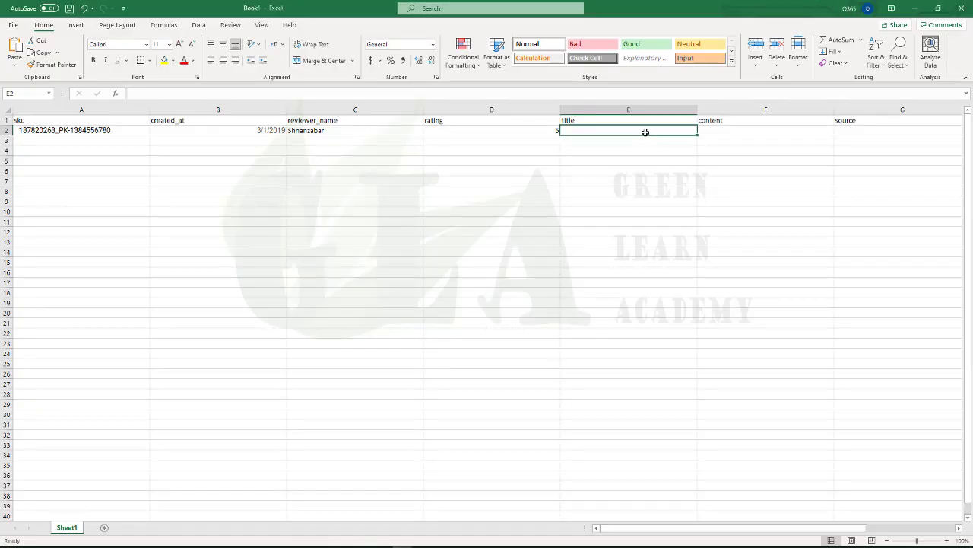
key("ctrl+v")
key("Return")
left_click(749, 131)
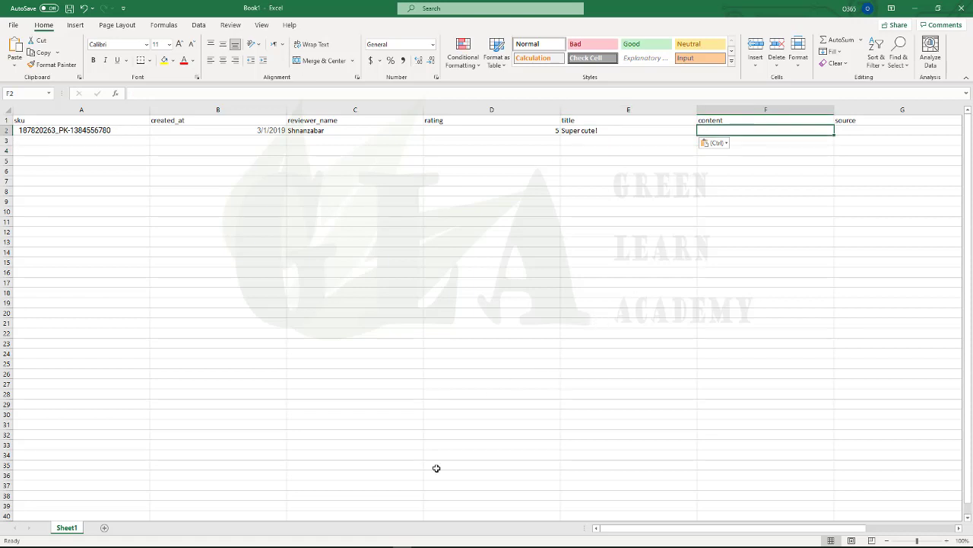
key("alt+Tab")
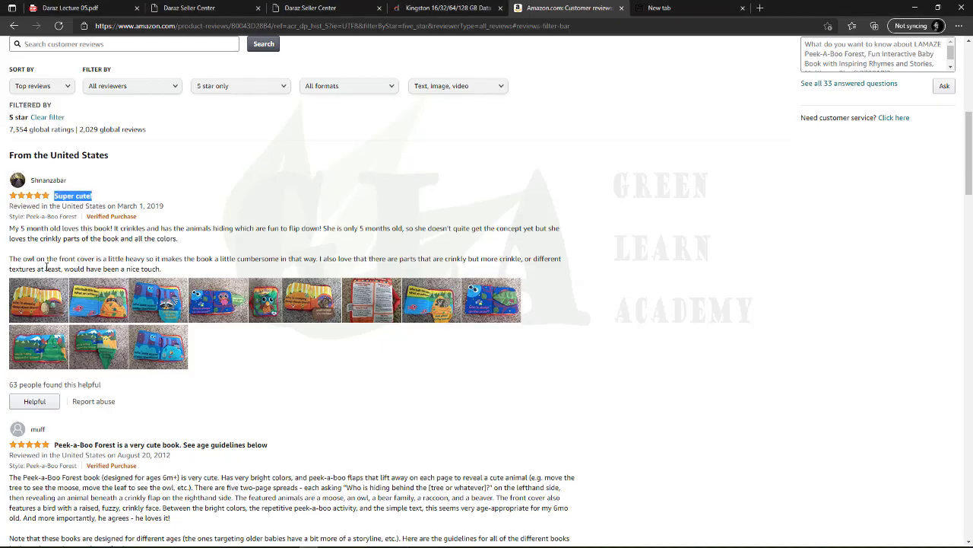
Copy the first review's full paragraph from the Amazon page
left_click(38, 234)
triple_click(184, 242)
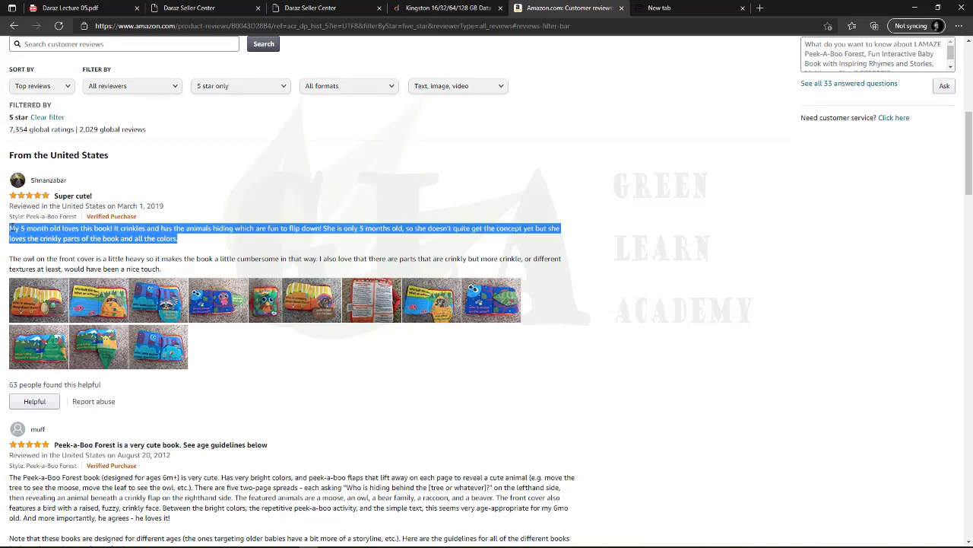
left_click(57, 238)
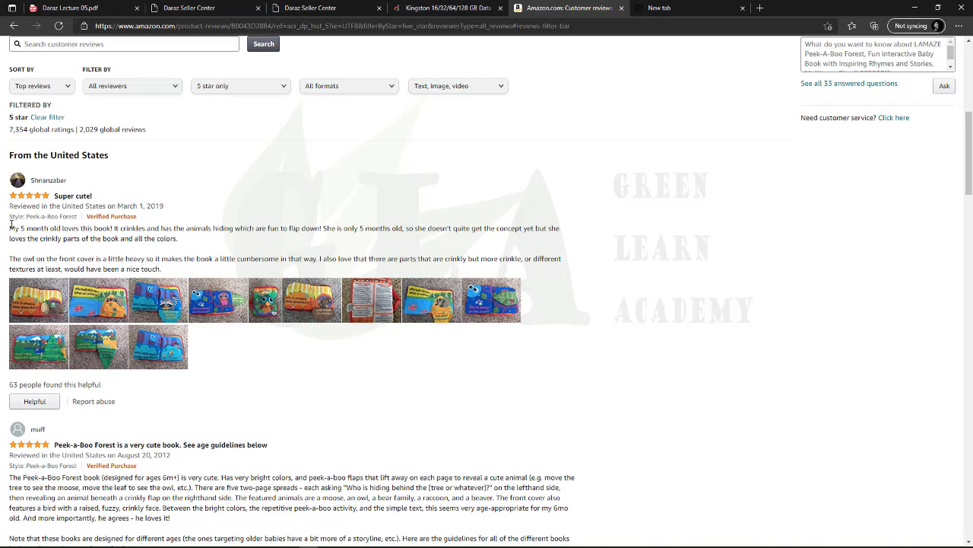
left_click_drag(10, 223, 183, 240)
right_click(150, 237)
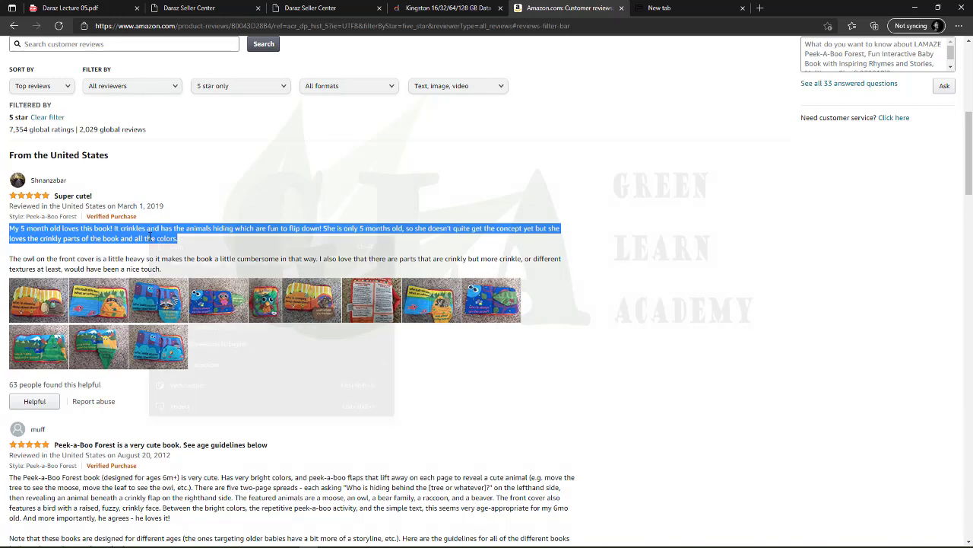
left_click(179, 243)
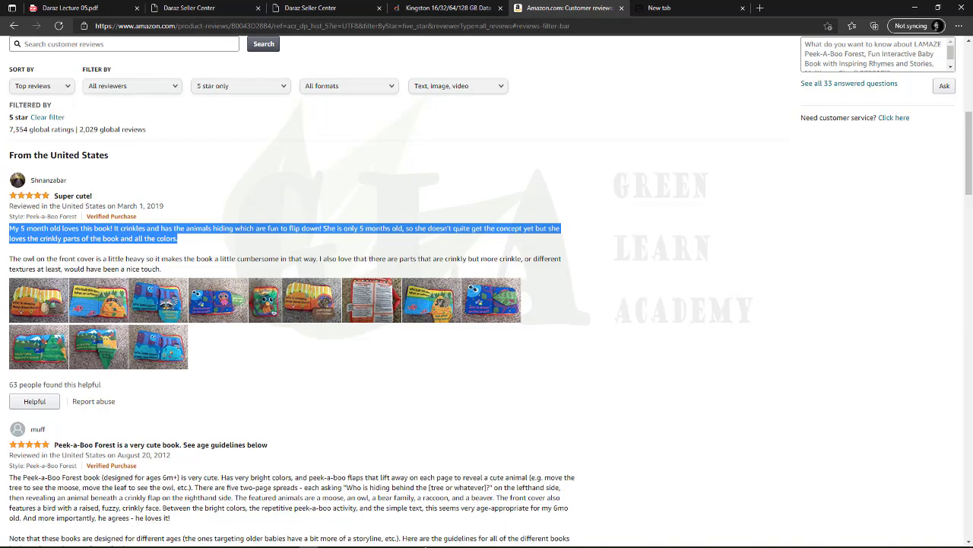
Paste the review paragraph into F2 and verify it
key("alt+Tab")
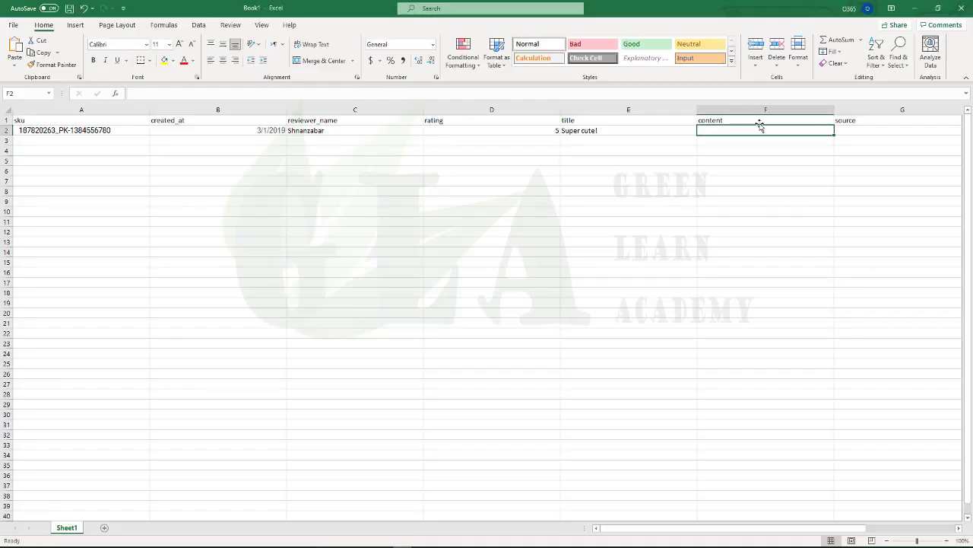
key("ctrl+v")
left_click(776, 200)
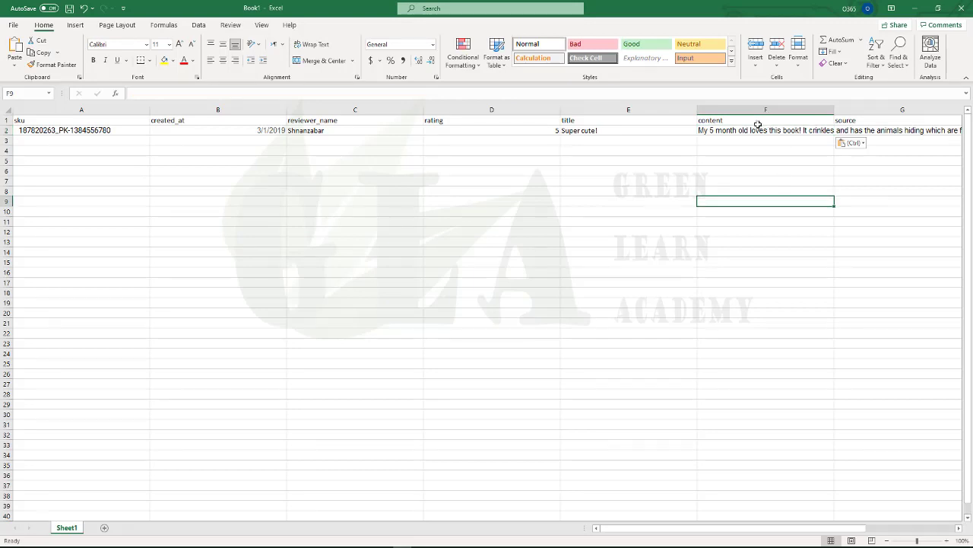
left_click(758, 131)
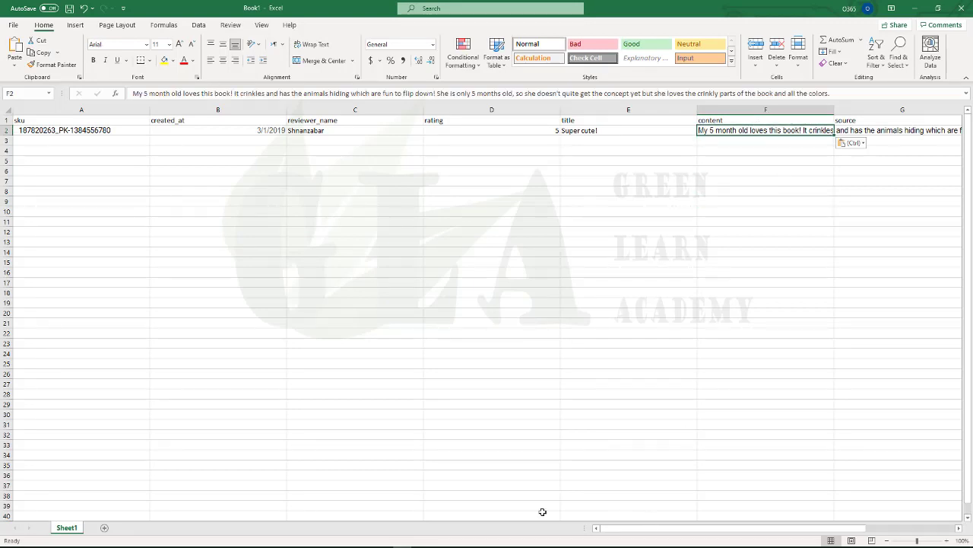
key("alt+Tab")
left_click(120, 227)
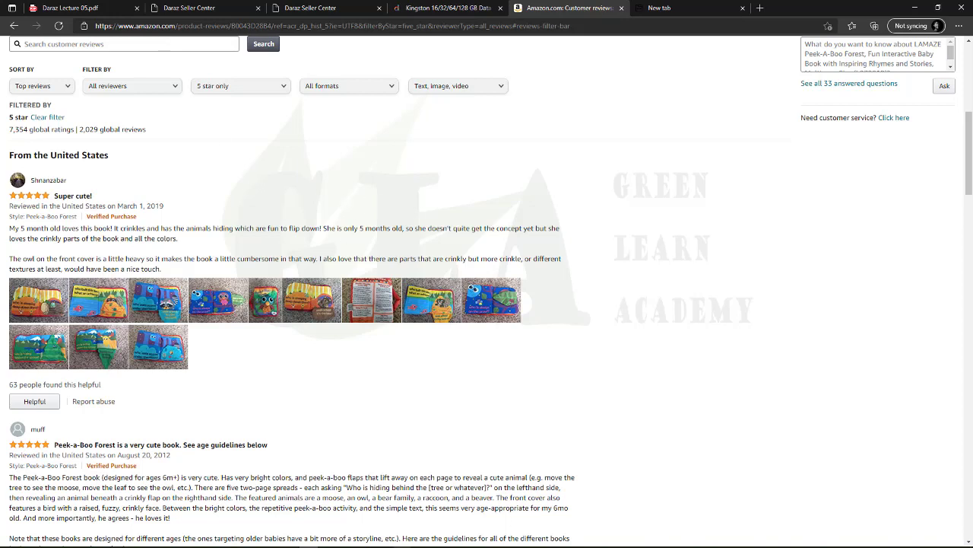
Select cell G2 in Excel, then select the full Amazon reviews page address in Edge
key("alt+Tab")
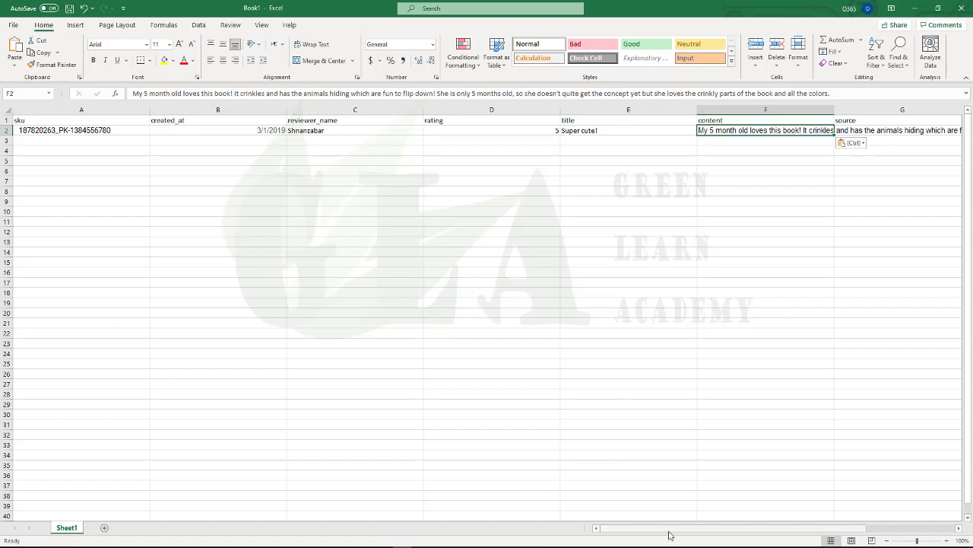
left_click_drag(670, 534, 715, 535)
left_click(734, 130)
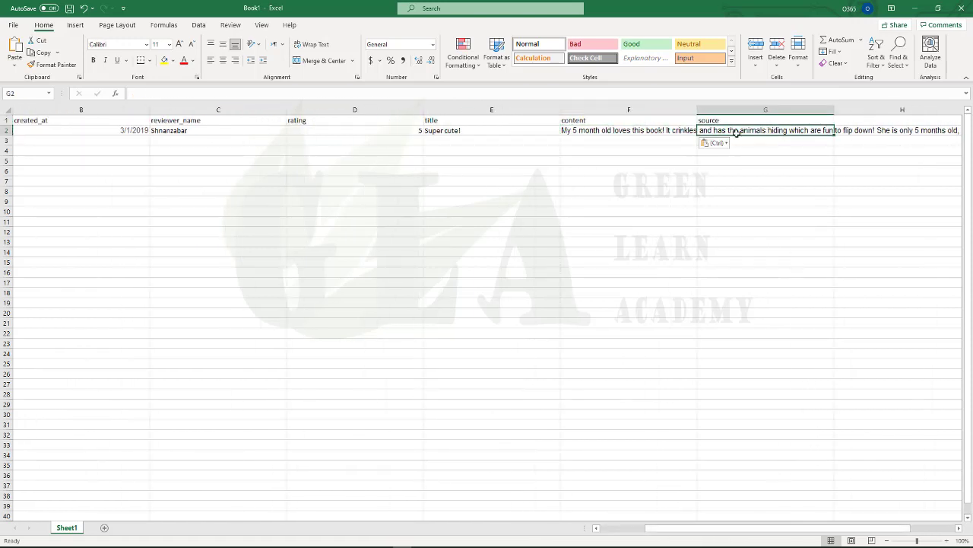
key("alt+Tab")
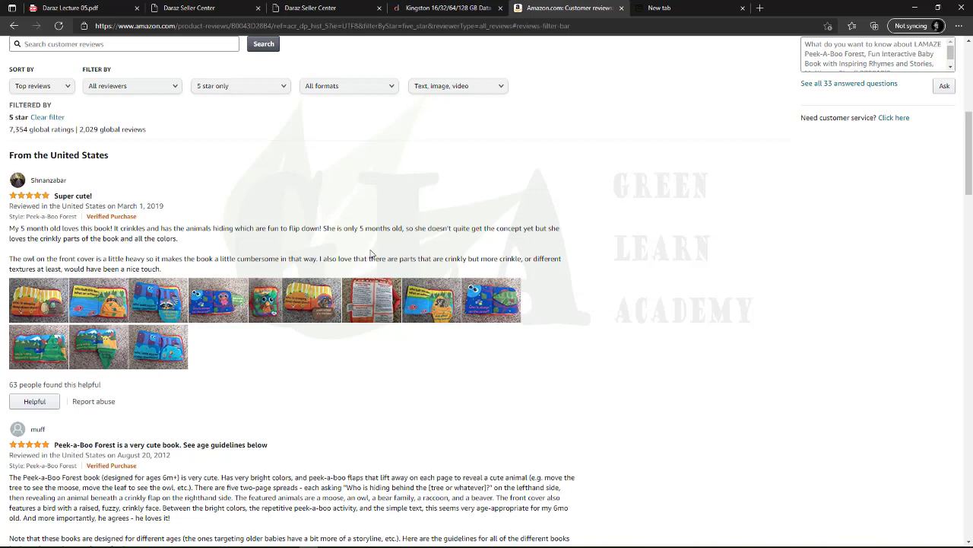
right_click(231, 29)
double_click(220, 28)
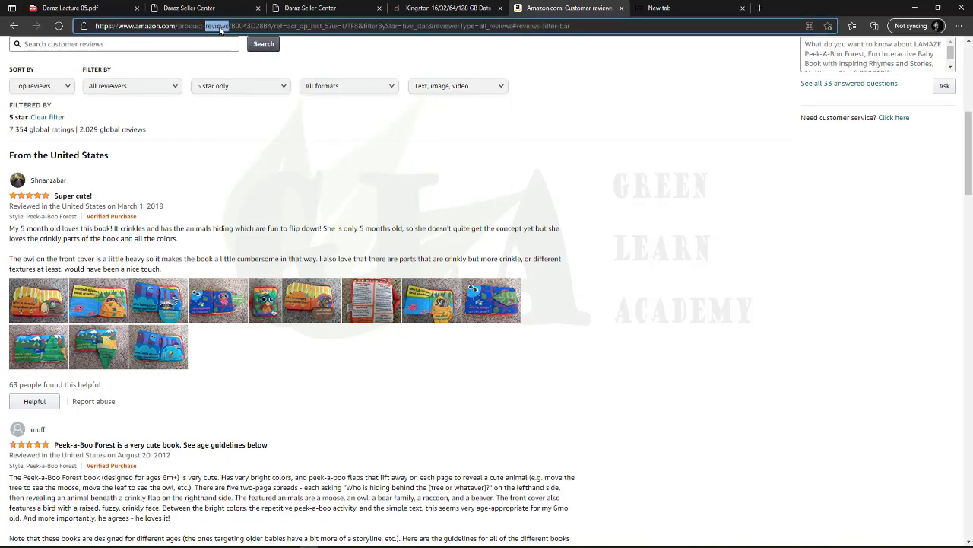
right_click(220, 28)
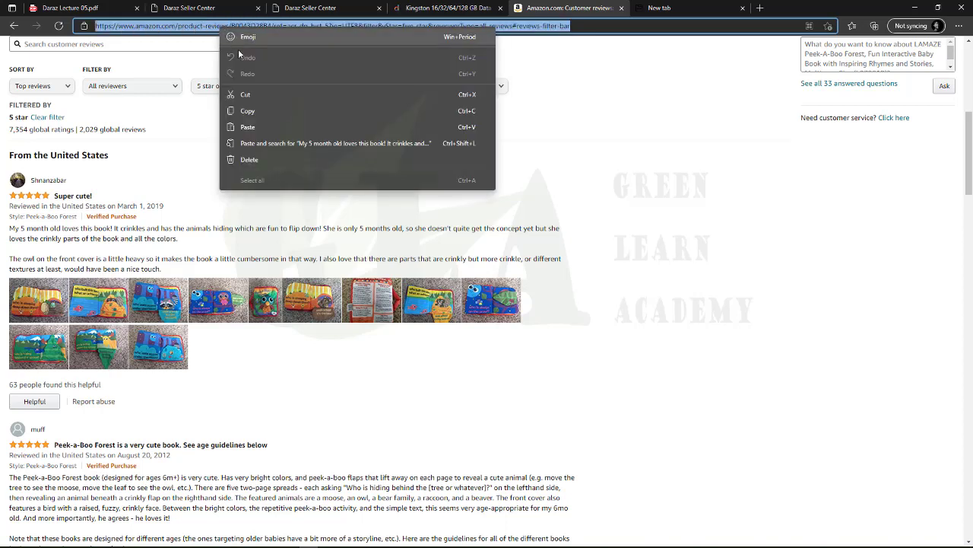
key("ctrl+a")
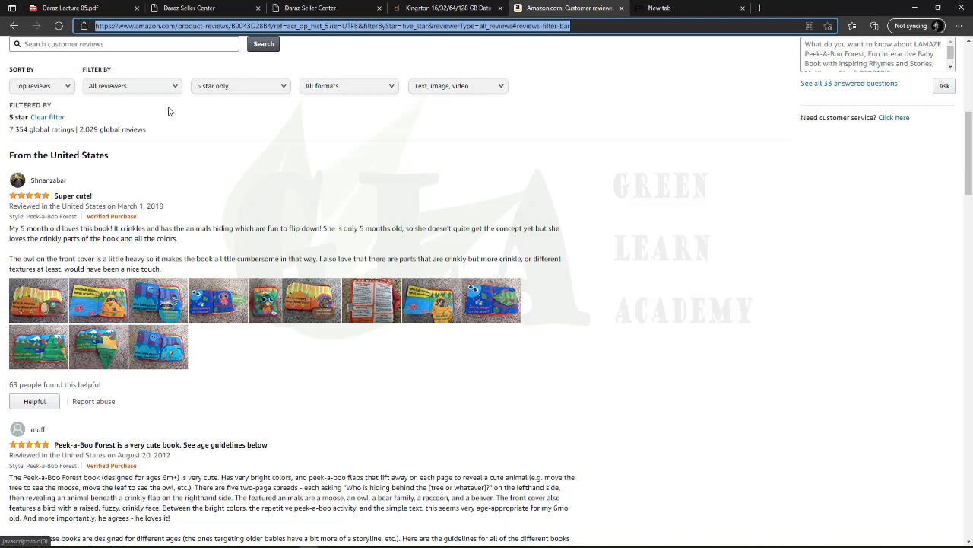
Paste the Amazon customer reviews page link into cell G2 under source
left_click(84, 9)
left_click(213, 8)
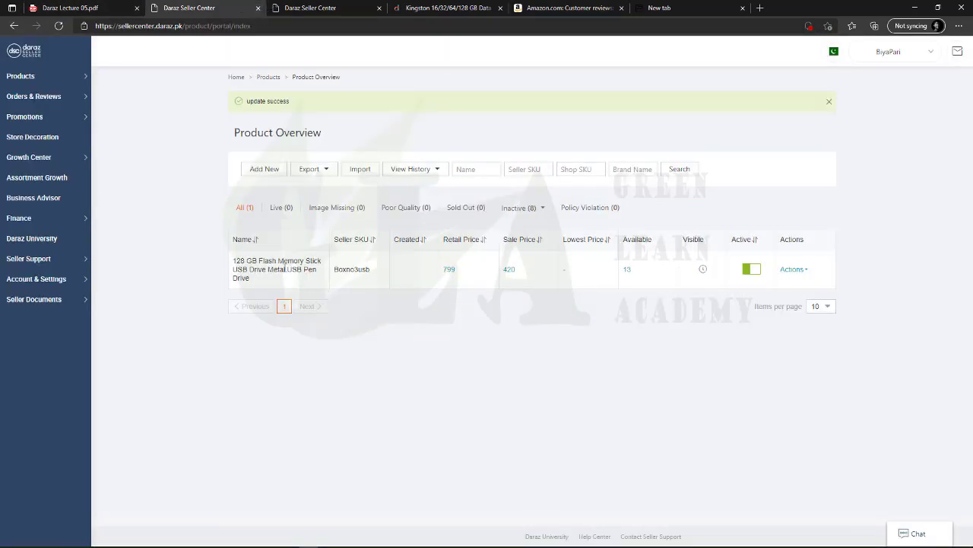
left_click(532, 8)
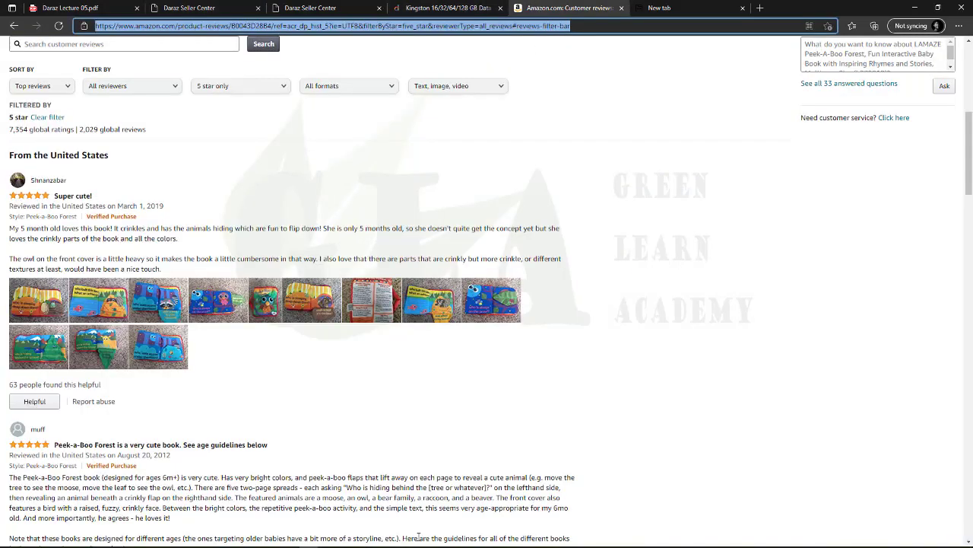
key("alt+Tab")
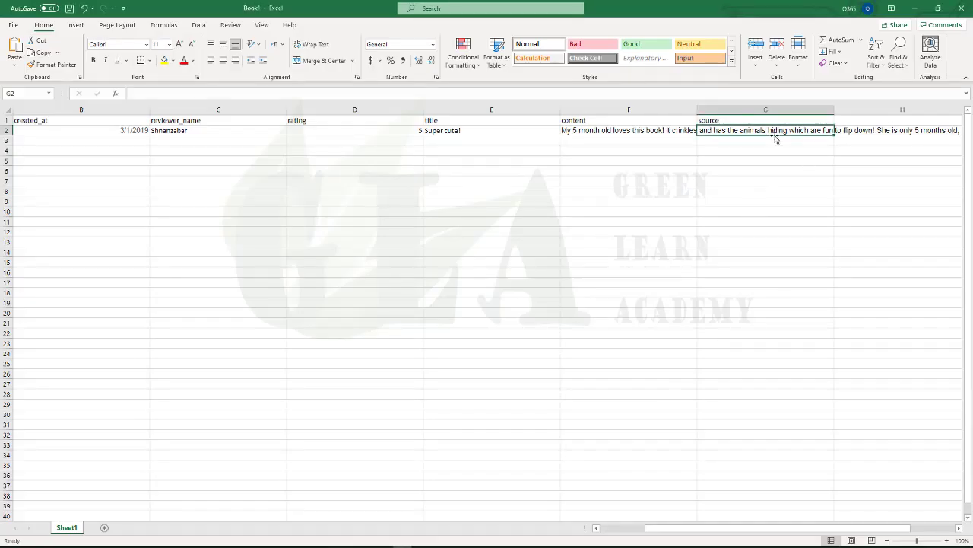
key("ctrl+v")
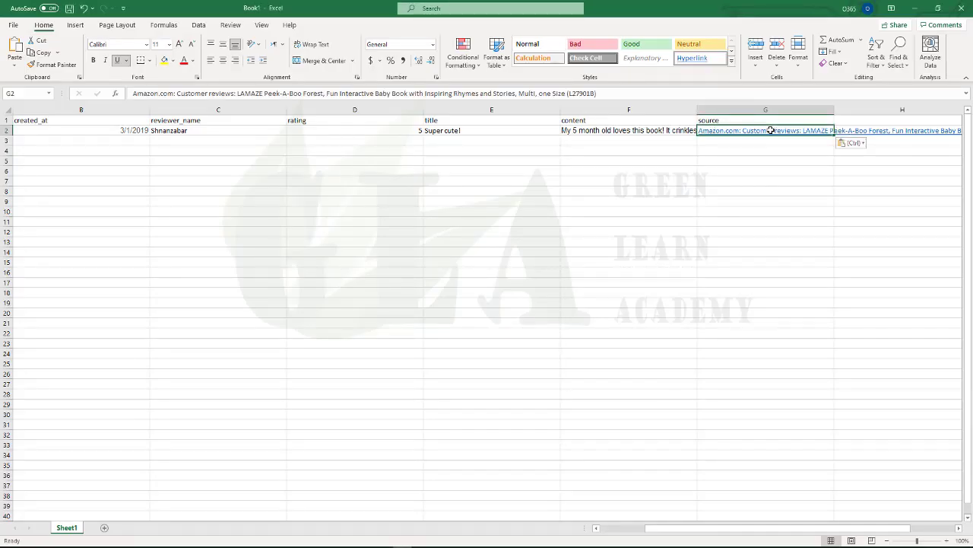
key("Down")
key("Down")
key("Down")
key("Down")
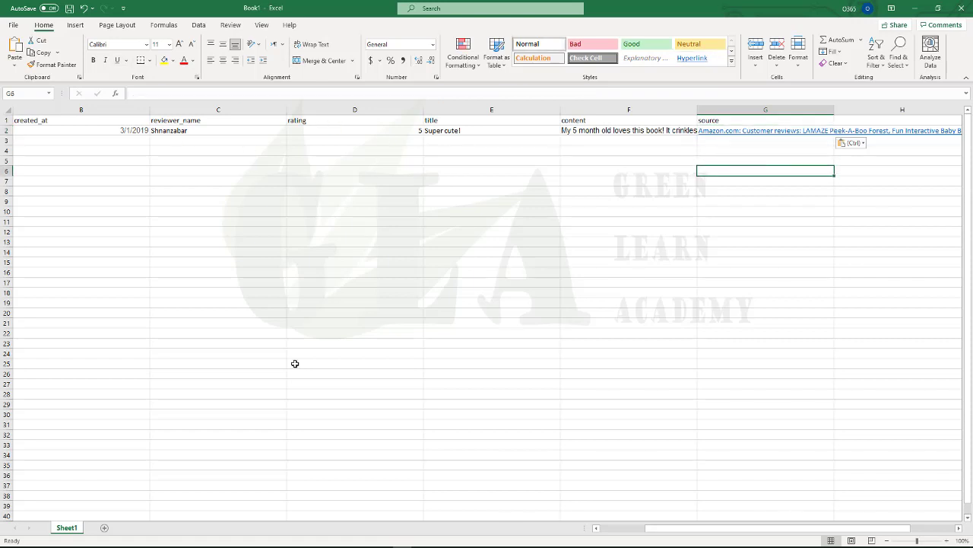
Scroll back to the sku column and check the cells across row 2
left_click_drag(683, 535, 618, 534)
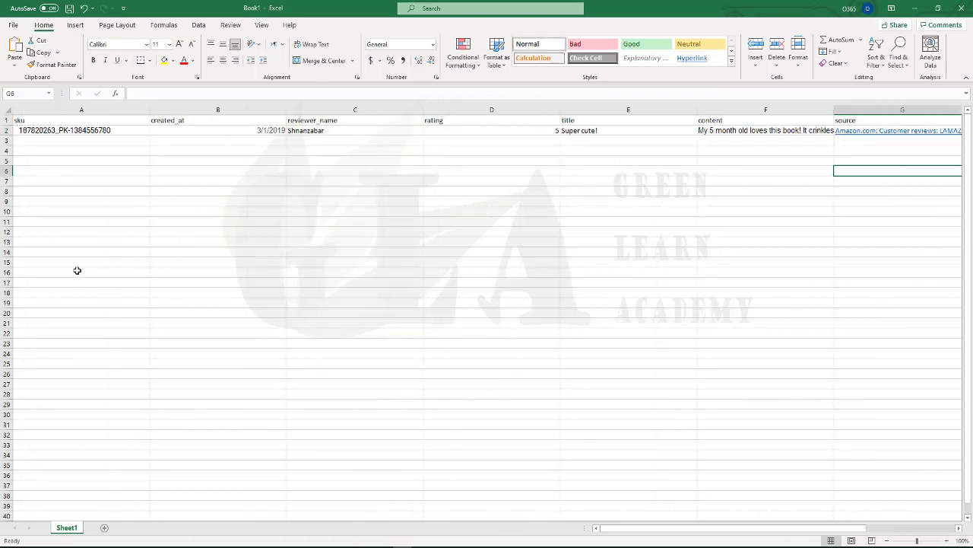
left_click(102, 141)
key("Down")
key("Down")
key("Down")
key("Down")
key("Down")
key("Down")
key("Down")
key("Down")
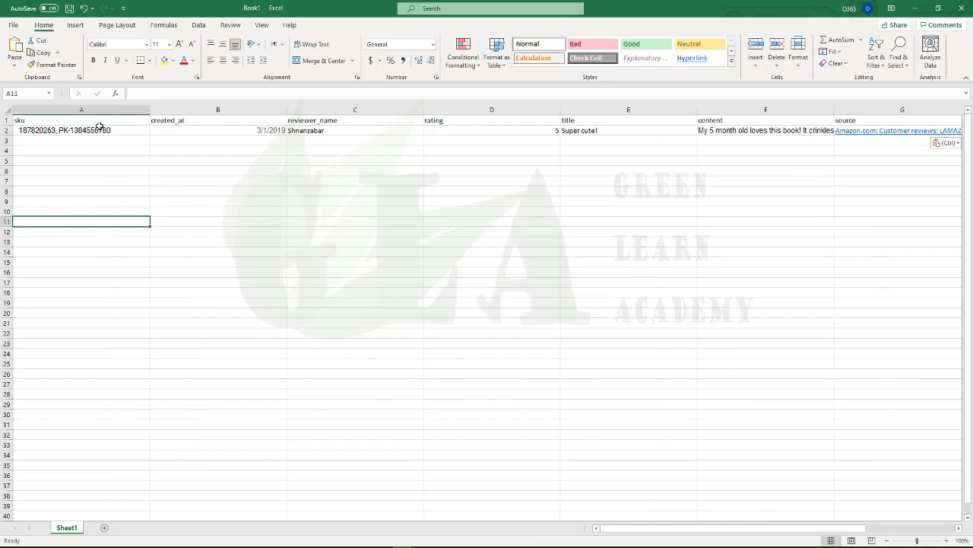
left_click(97, 129)
left_click(231, 142)
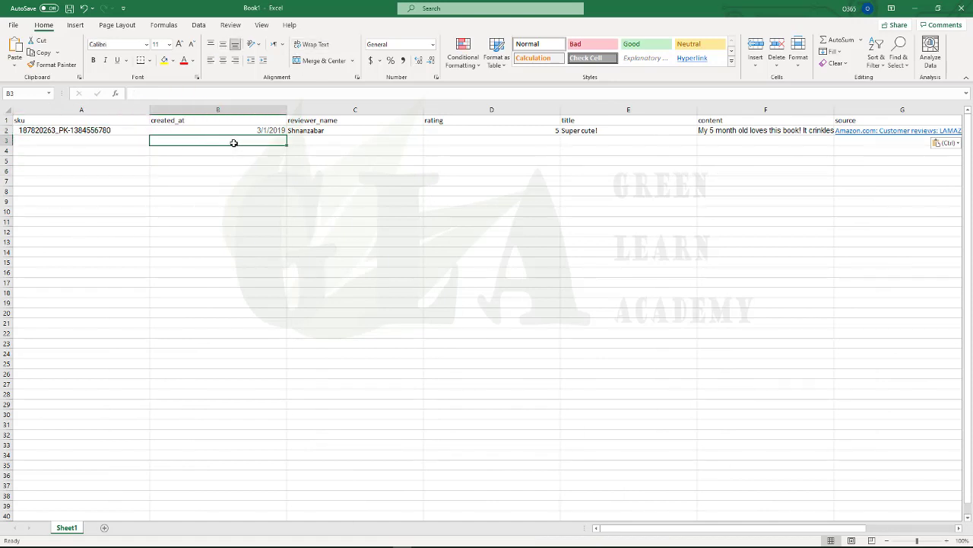
left_click(375, 141)
left_click(490, 148)
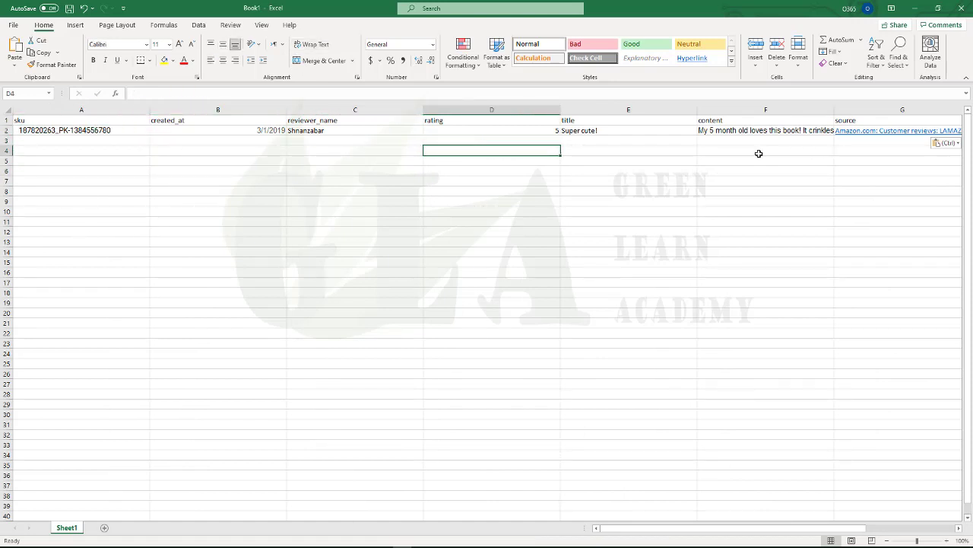
left_click(725, 159)
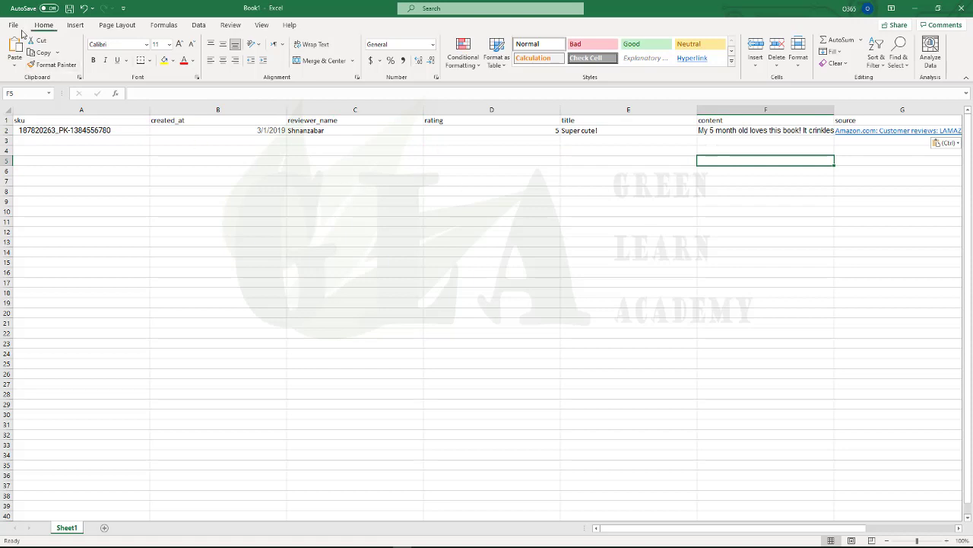